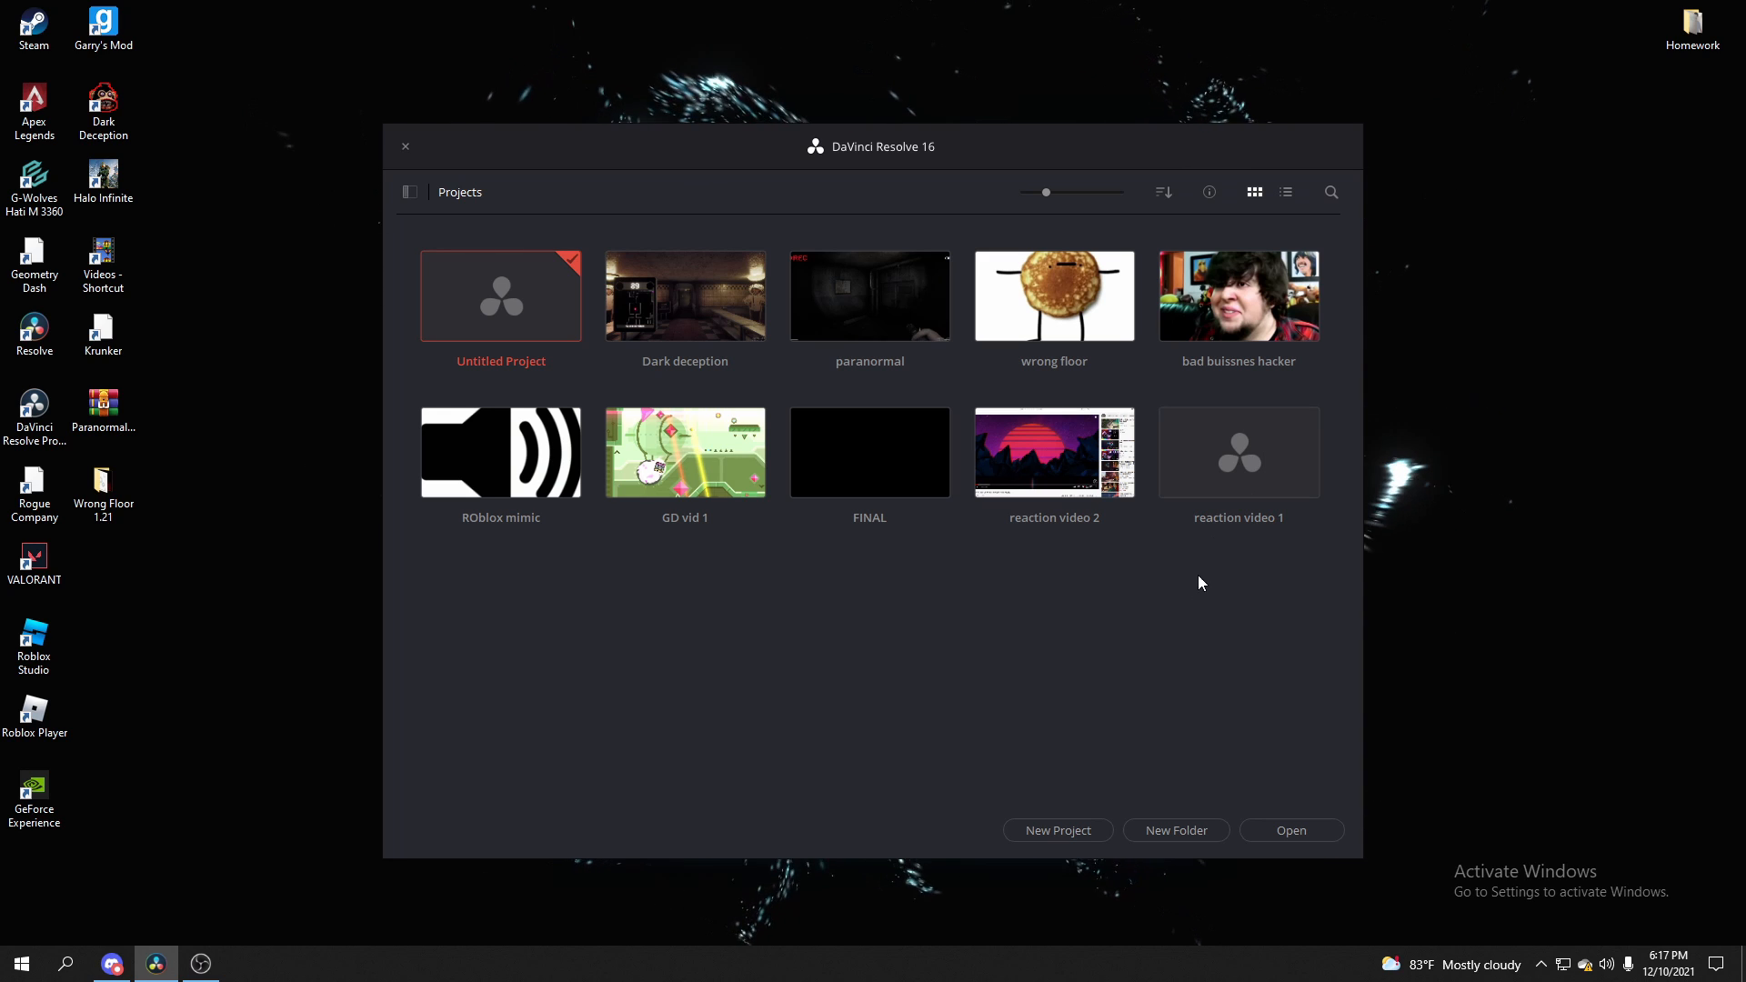
Create a new project named "Test 1"
left_click(1057, 831)
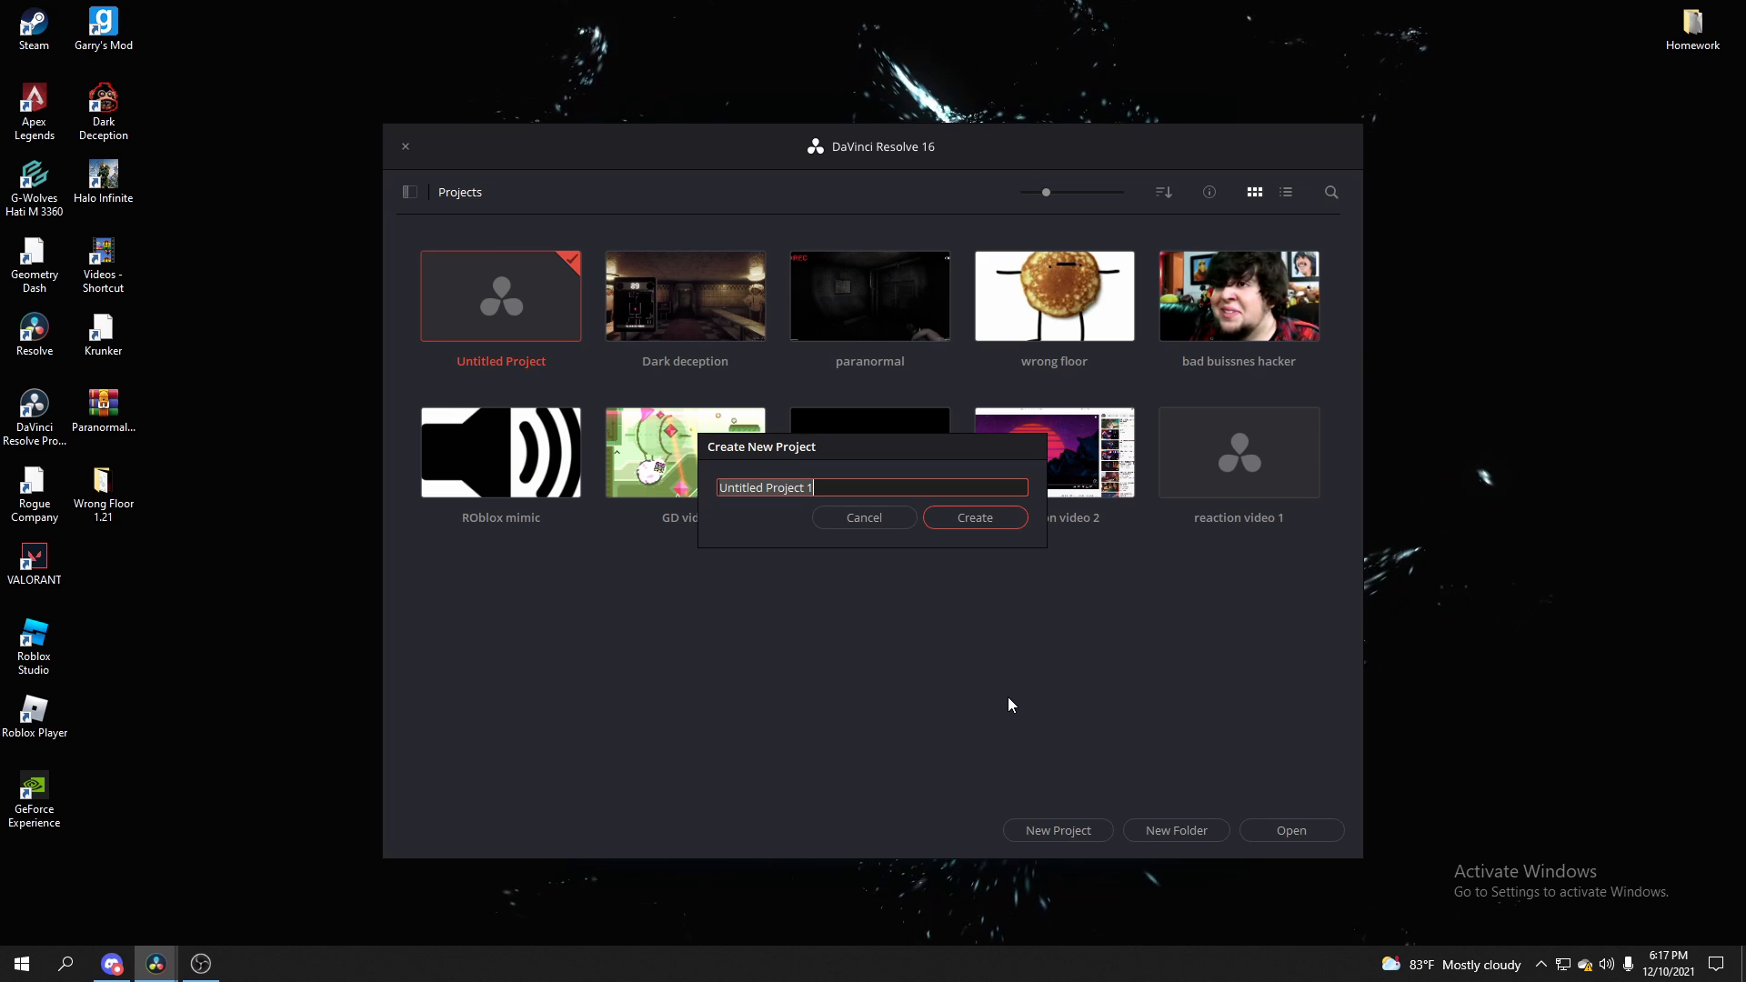
key("BackSpace")
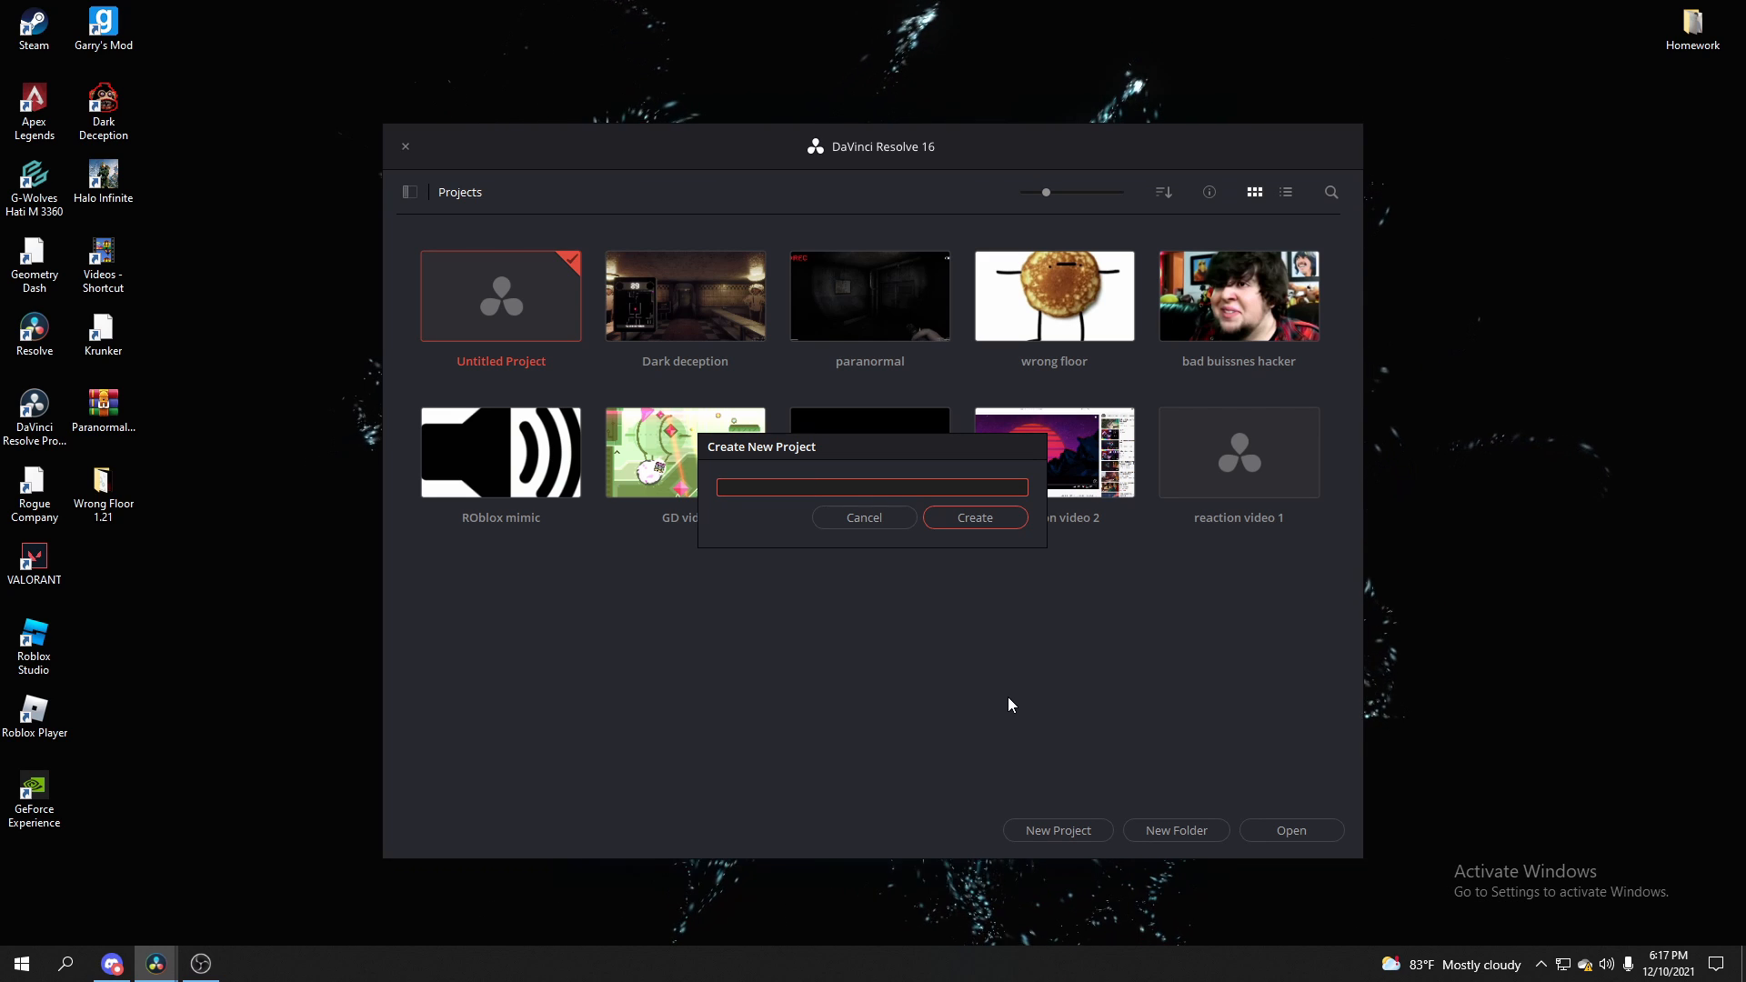
type("Test 1")
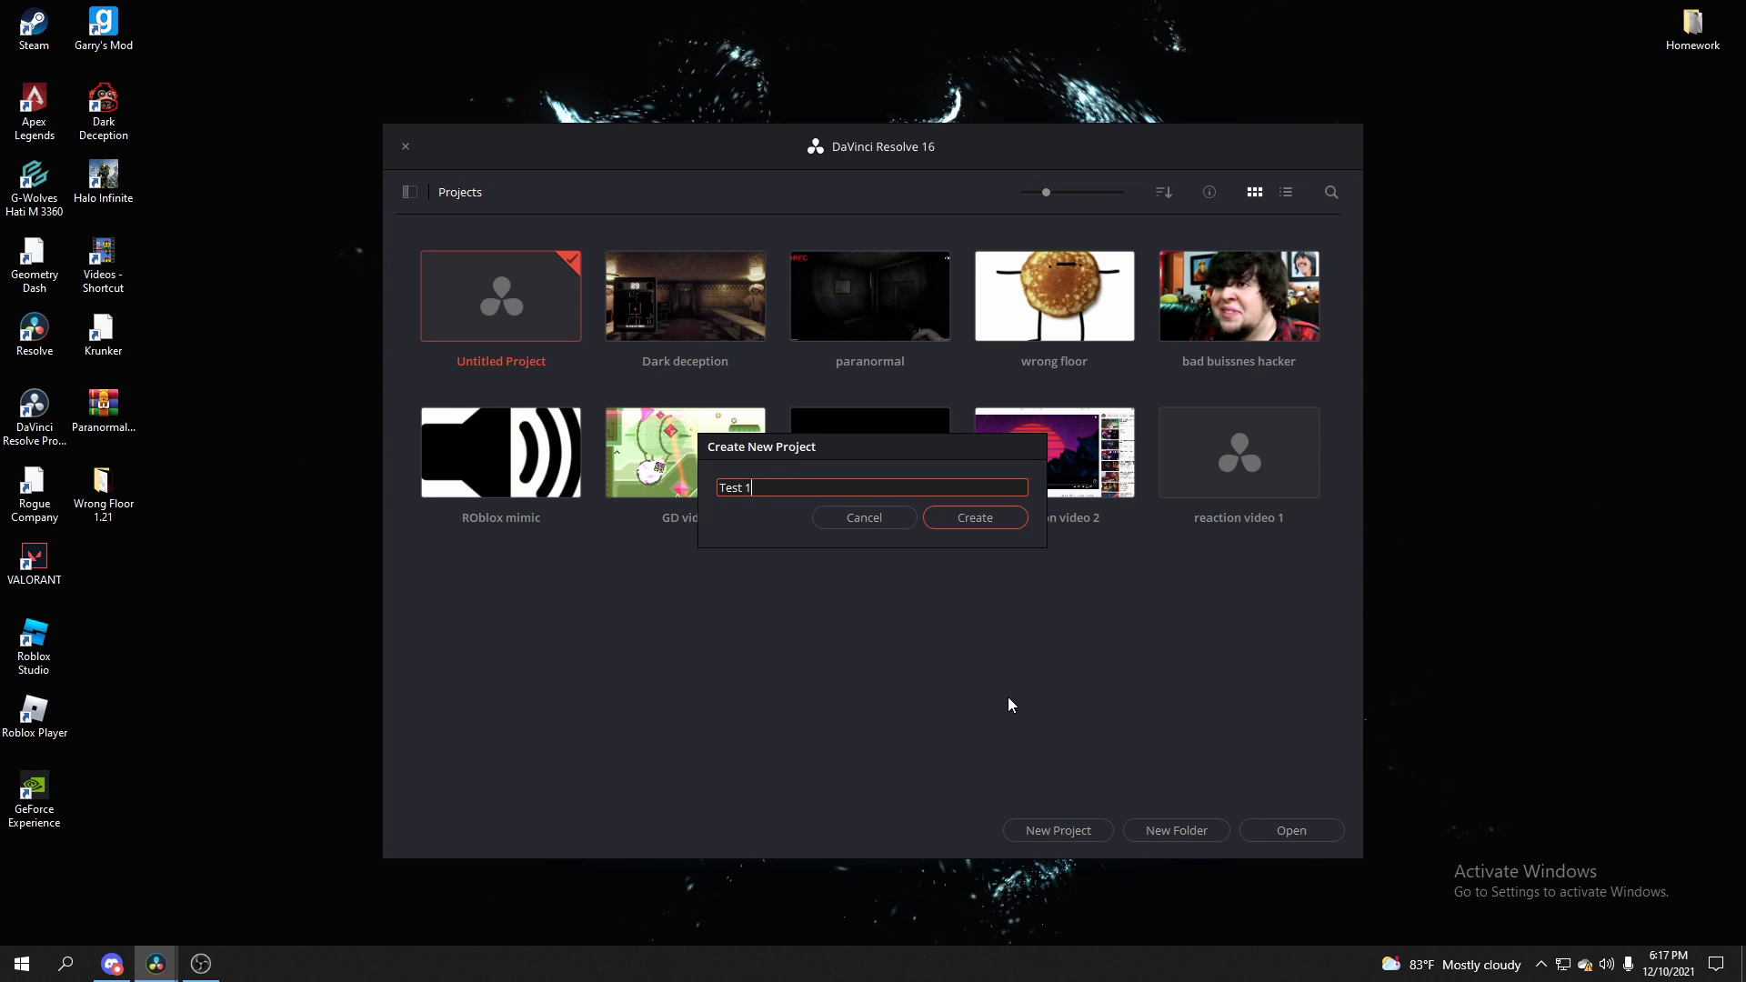
left_click(971, 516)
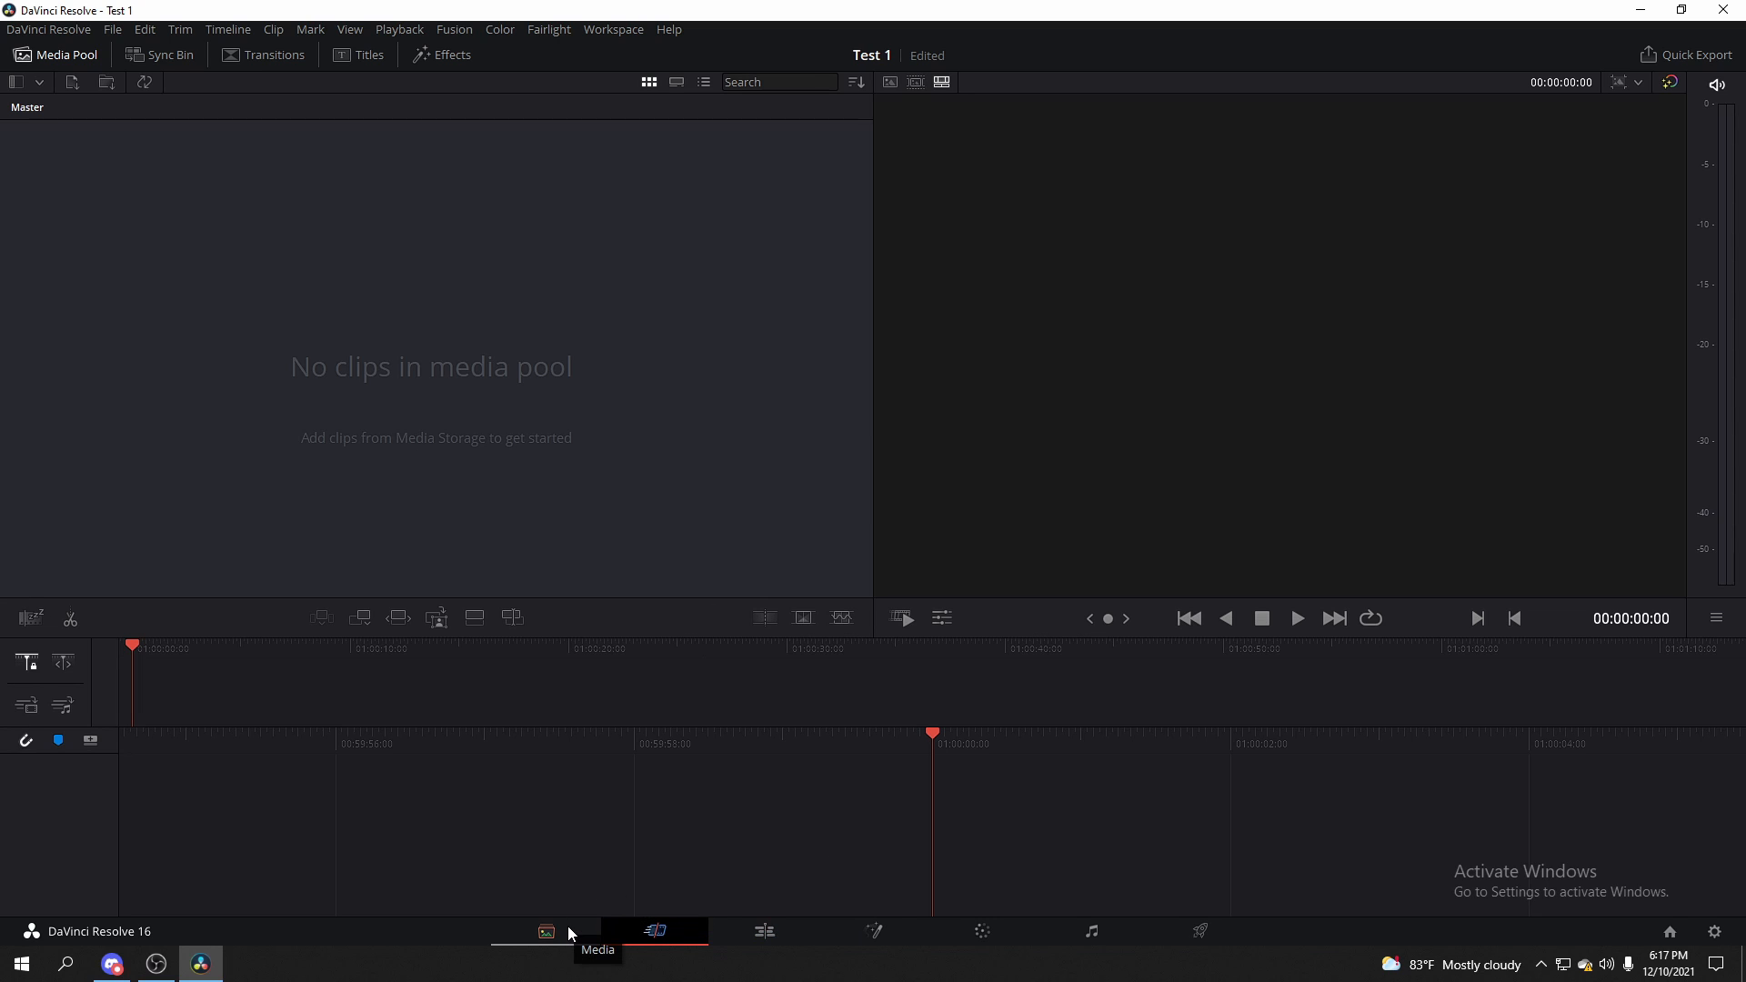
left_click(764, 934)
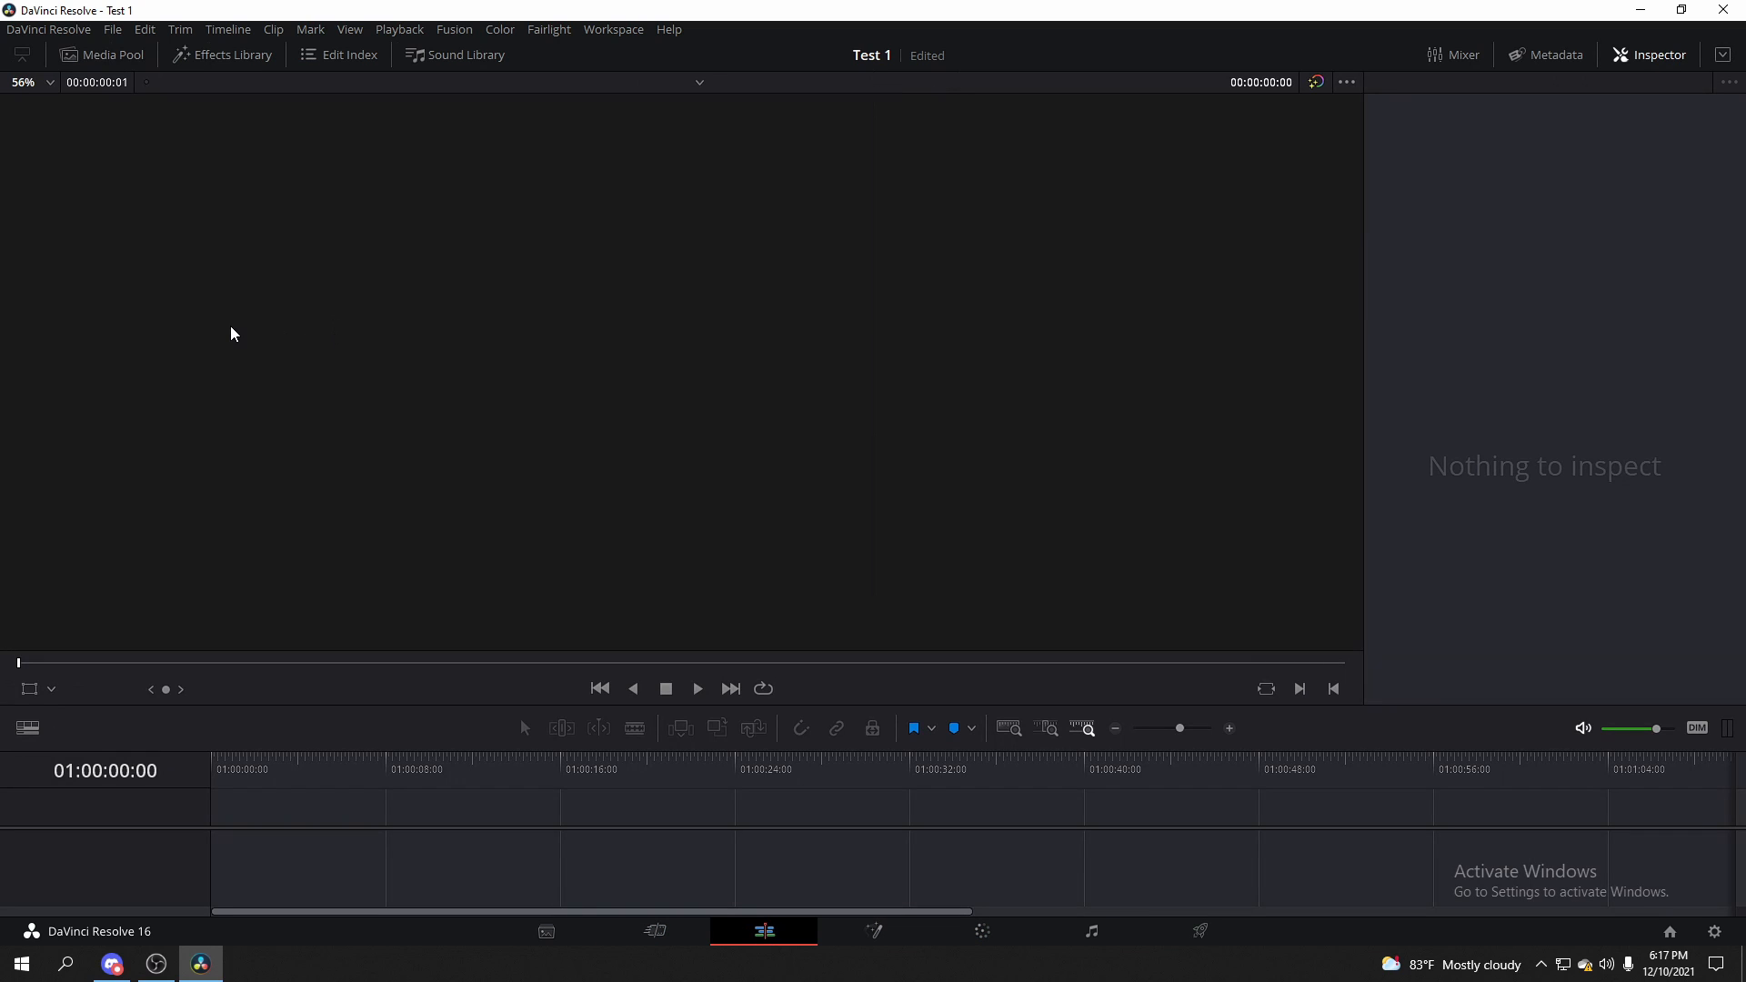
left_click(97, 53)
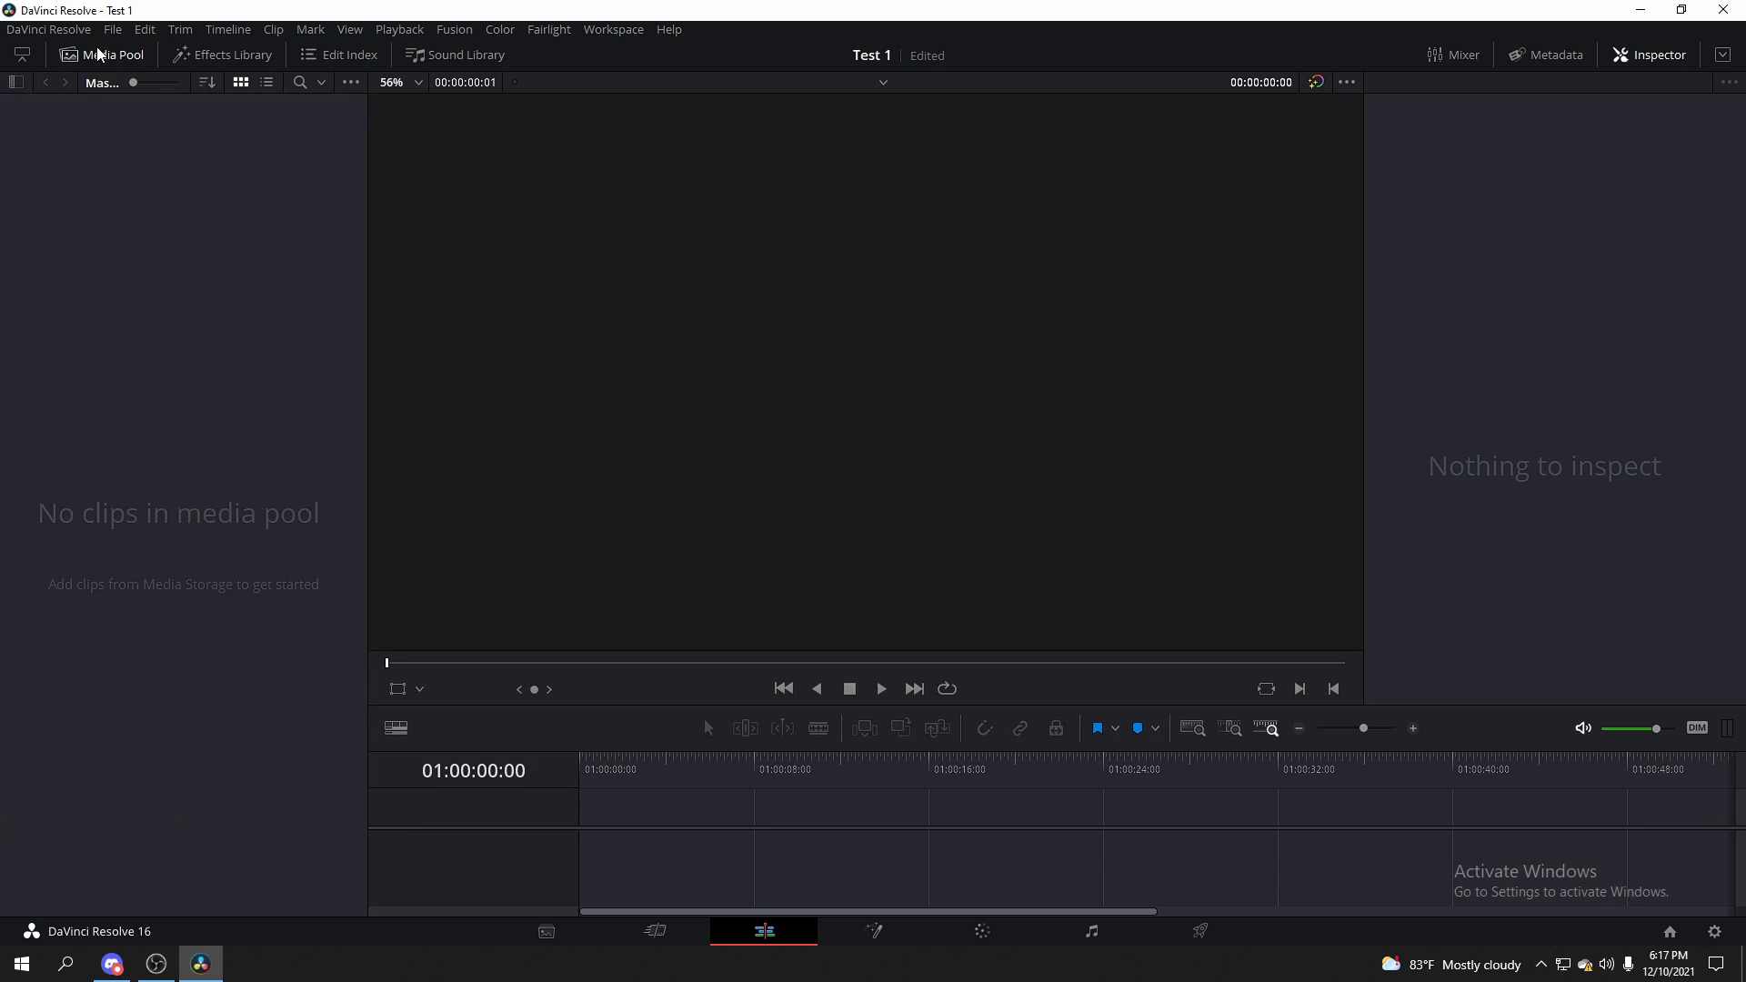
right_click(105, 260)
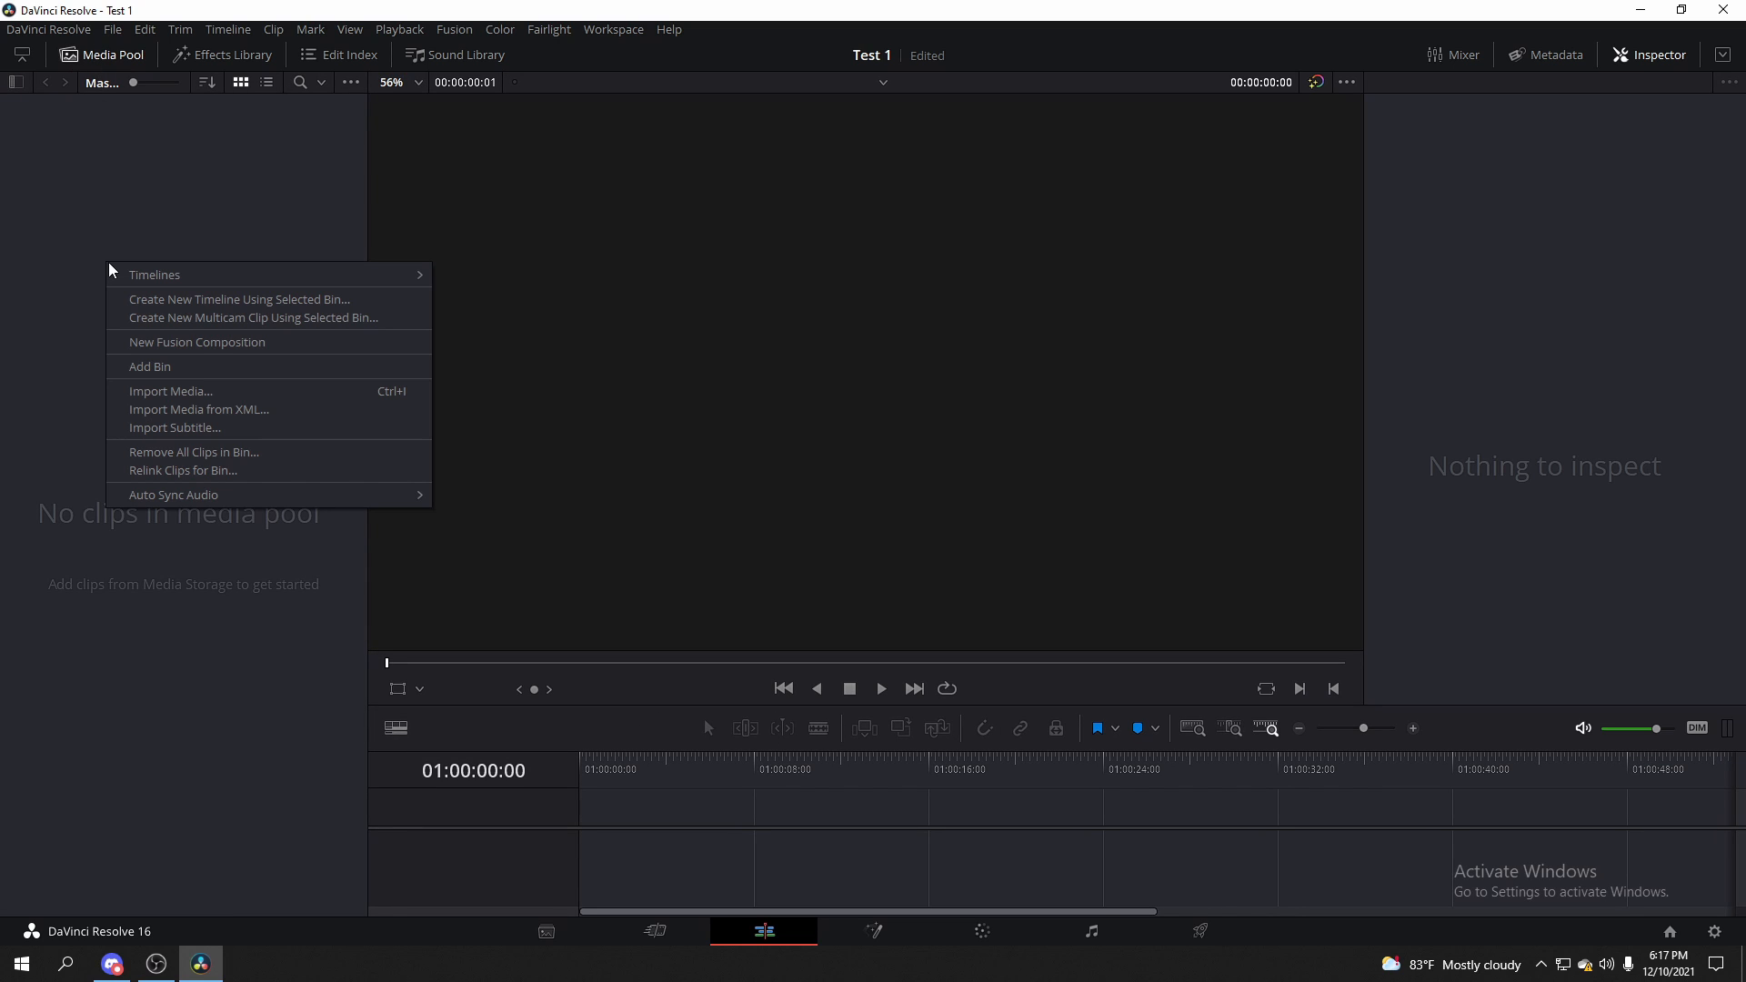
left_click(176, 389)
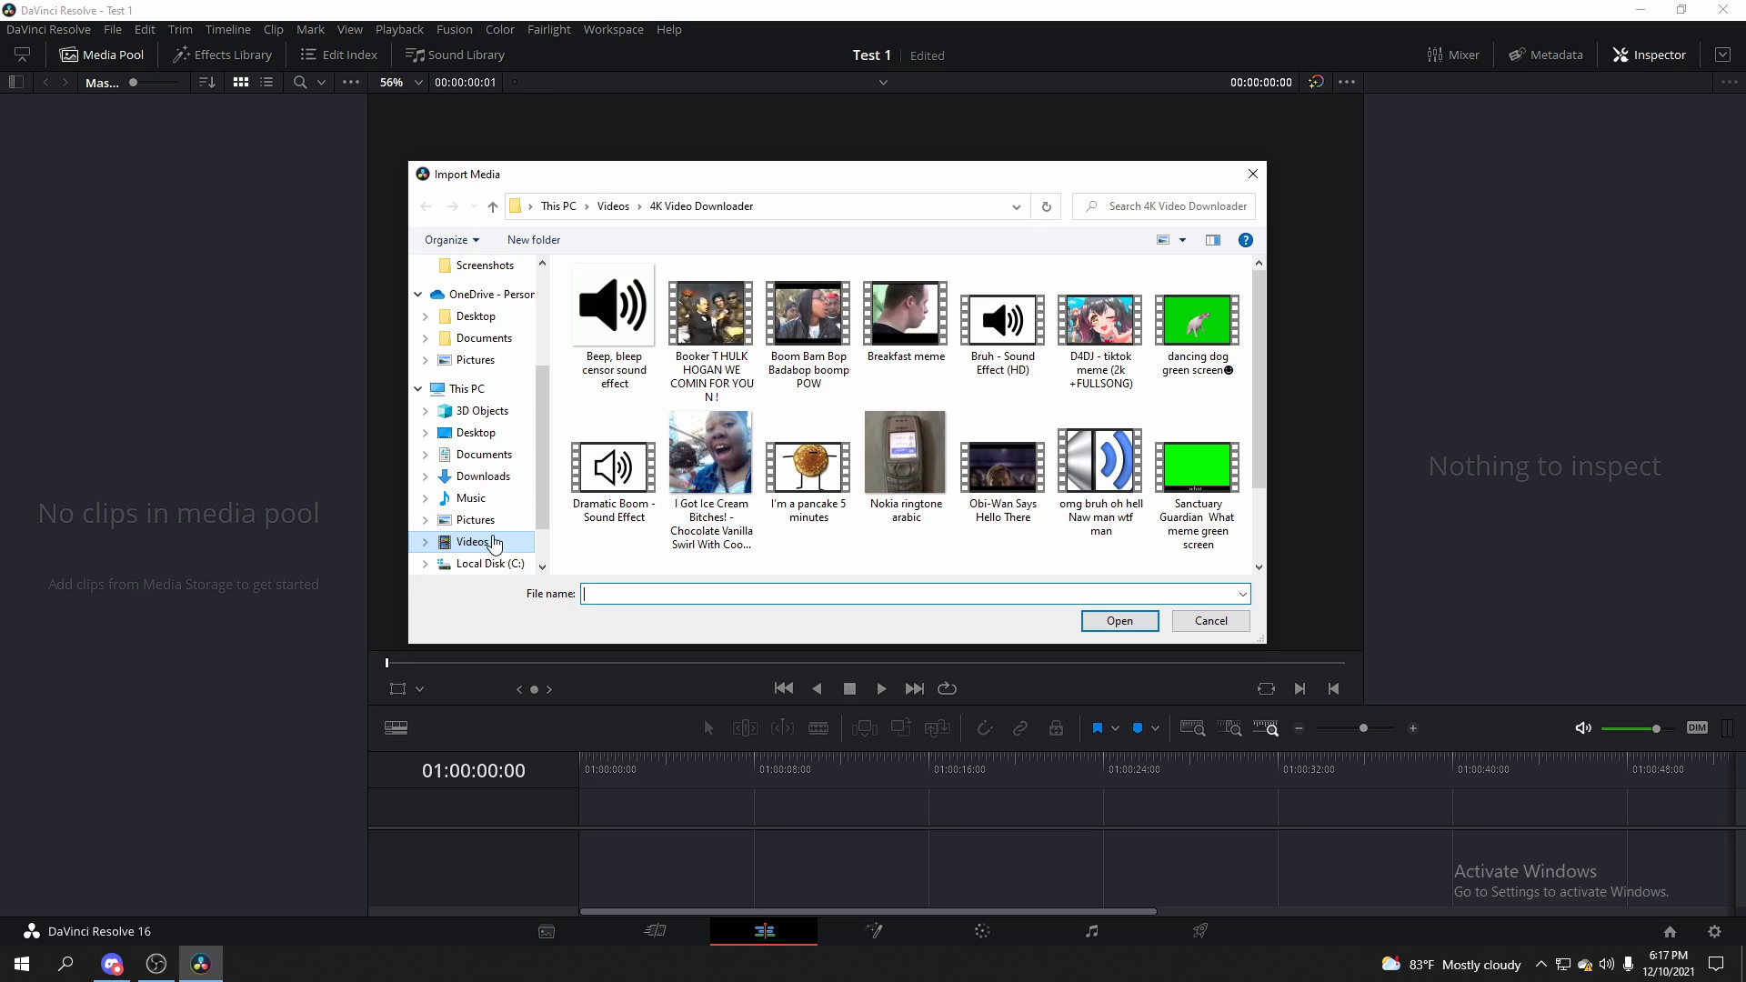
left_click(464, 543)
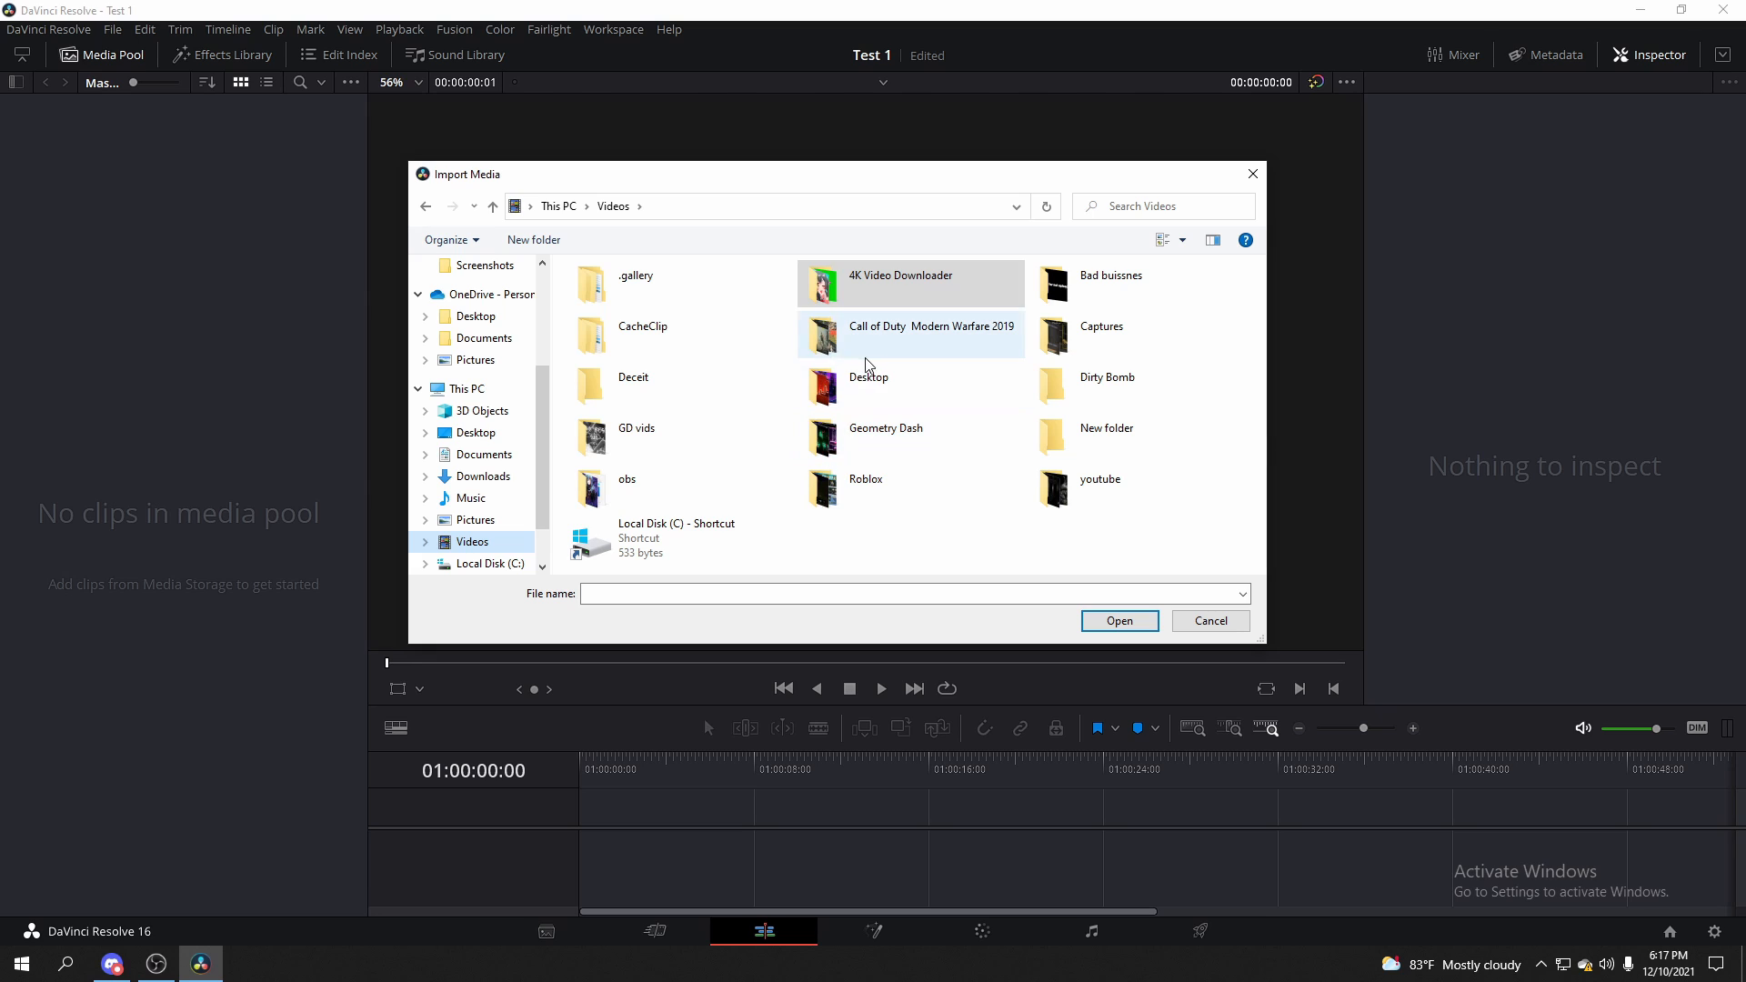
double_click(644, 499)
scroll(864, 506, "down", 1)
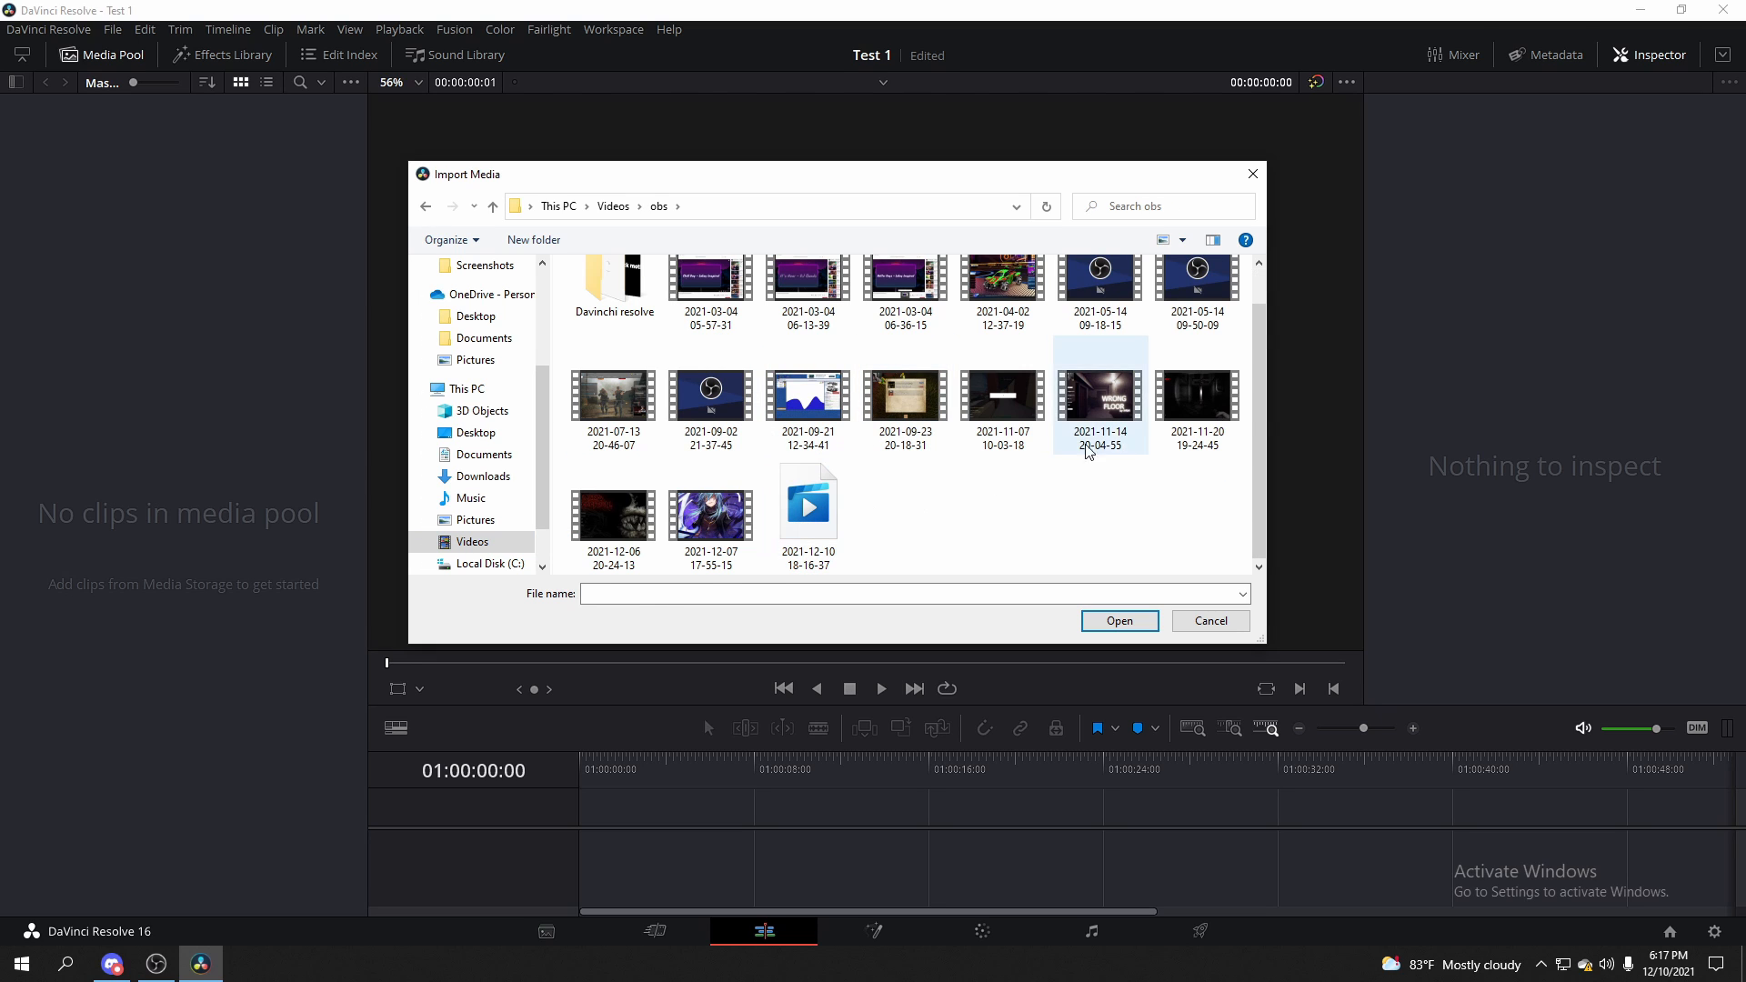
left_click(614, 518)
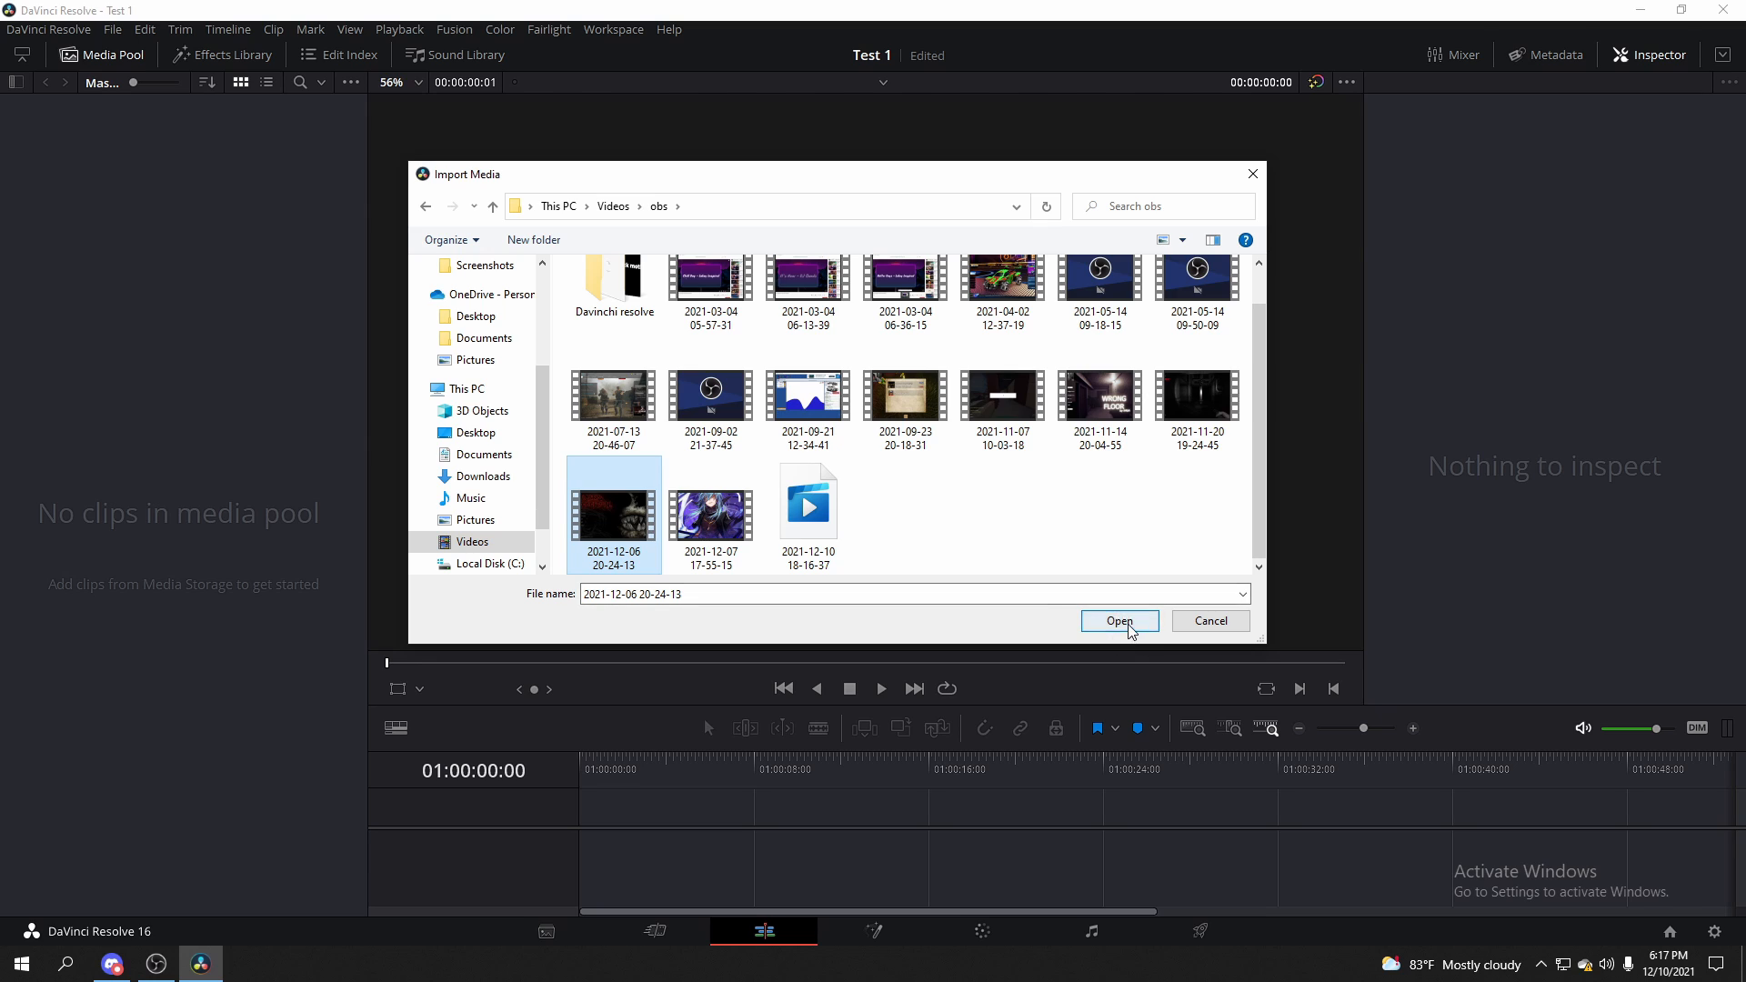
left_click(1129, 625)
left_click(1051, 560)
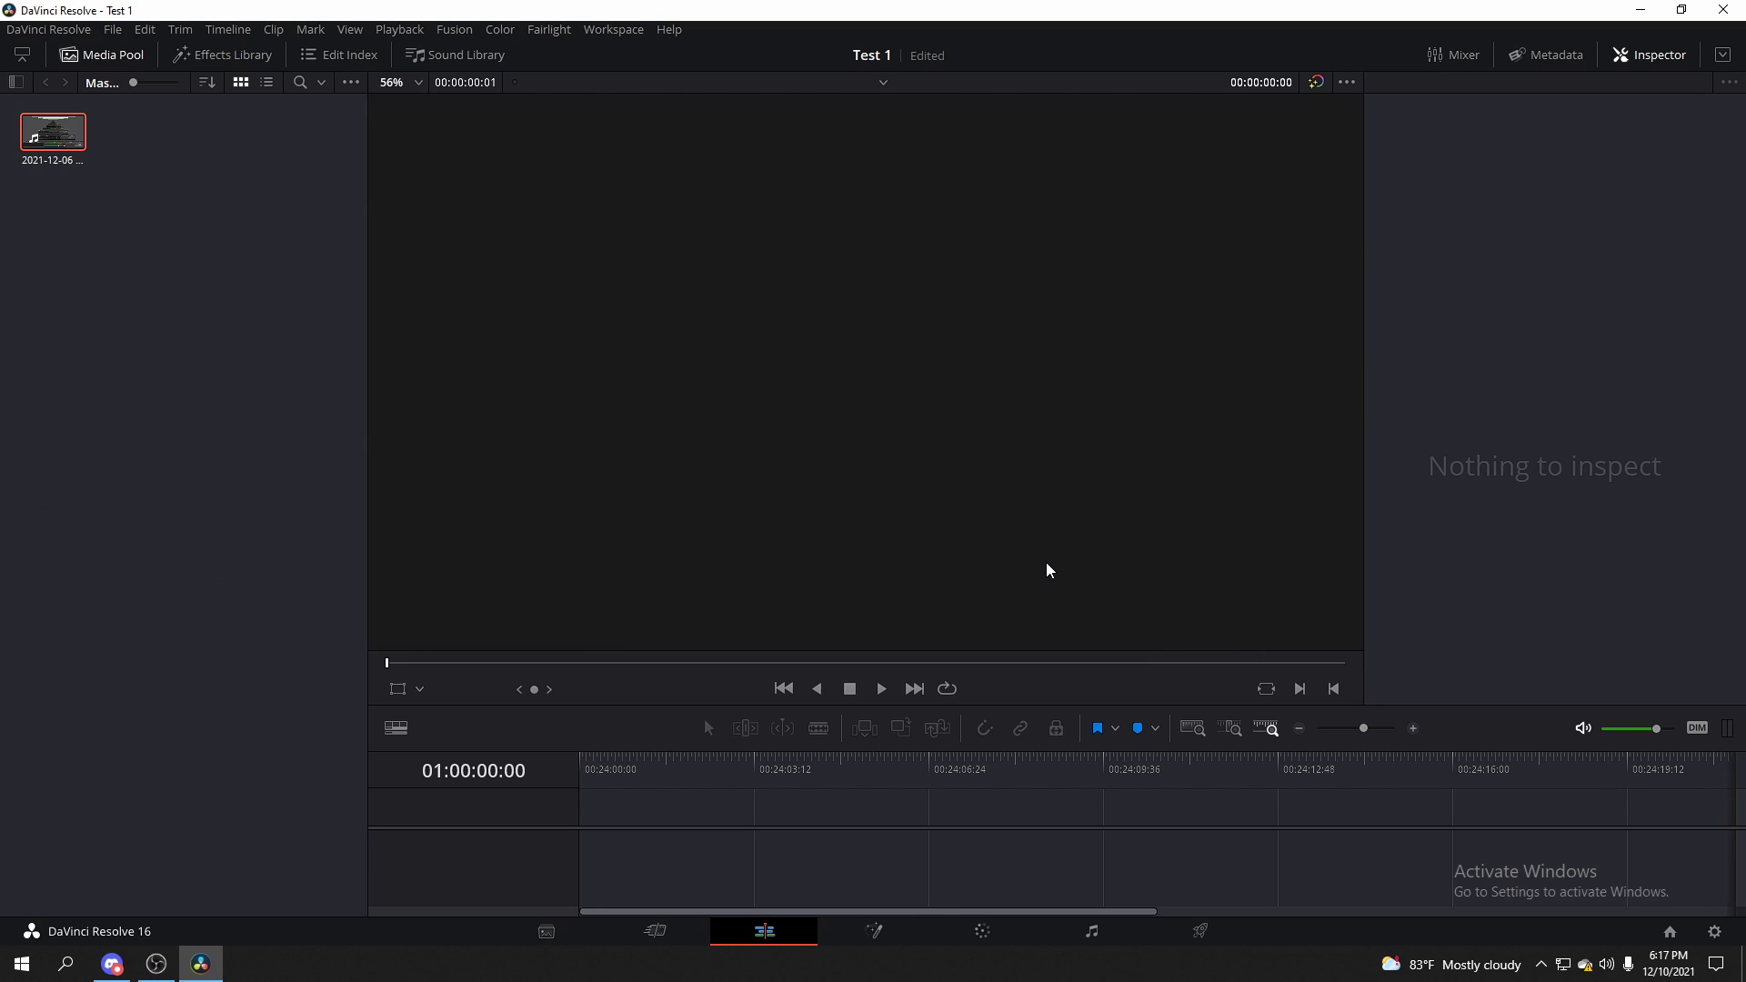
Place the imported 2021-12-06 clip at the start of the timeline, and show the Inspector with the Media Pool hidden
left_click_drag(47, 138, 564, 773)
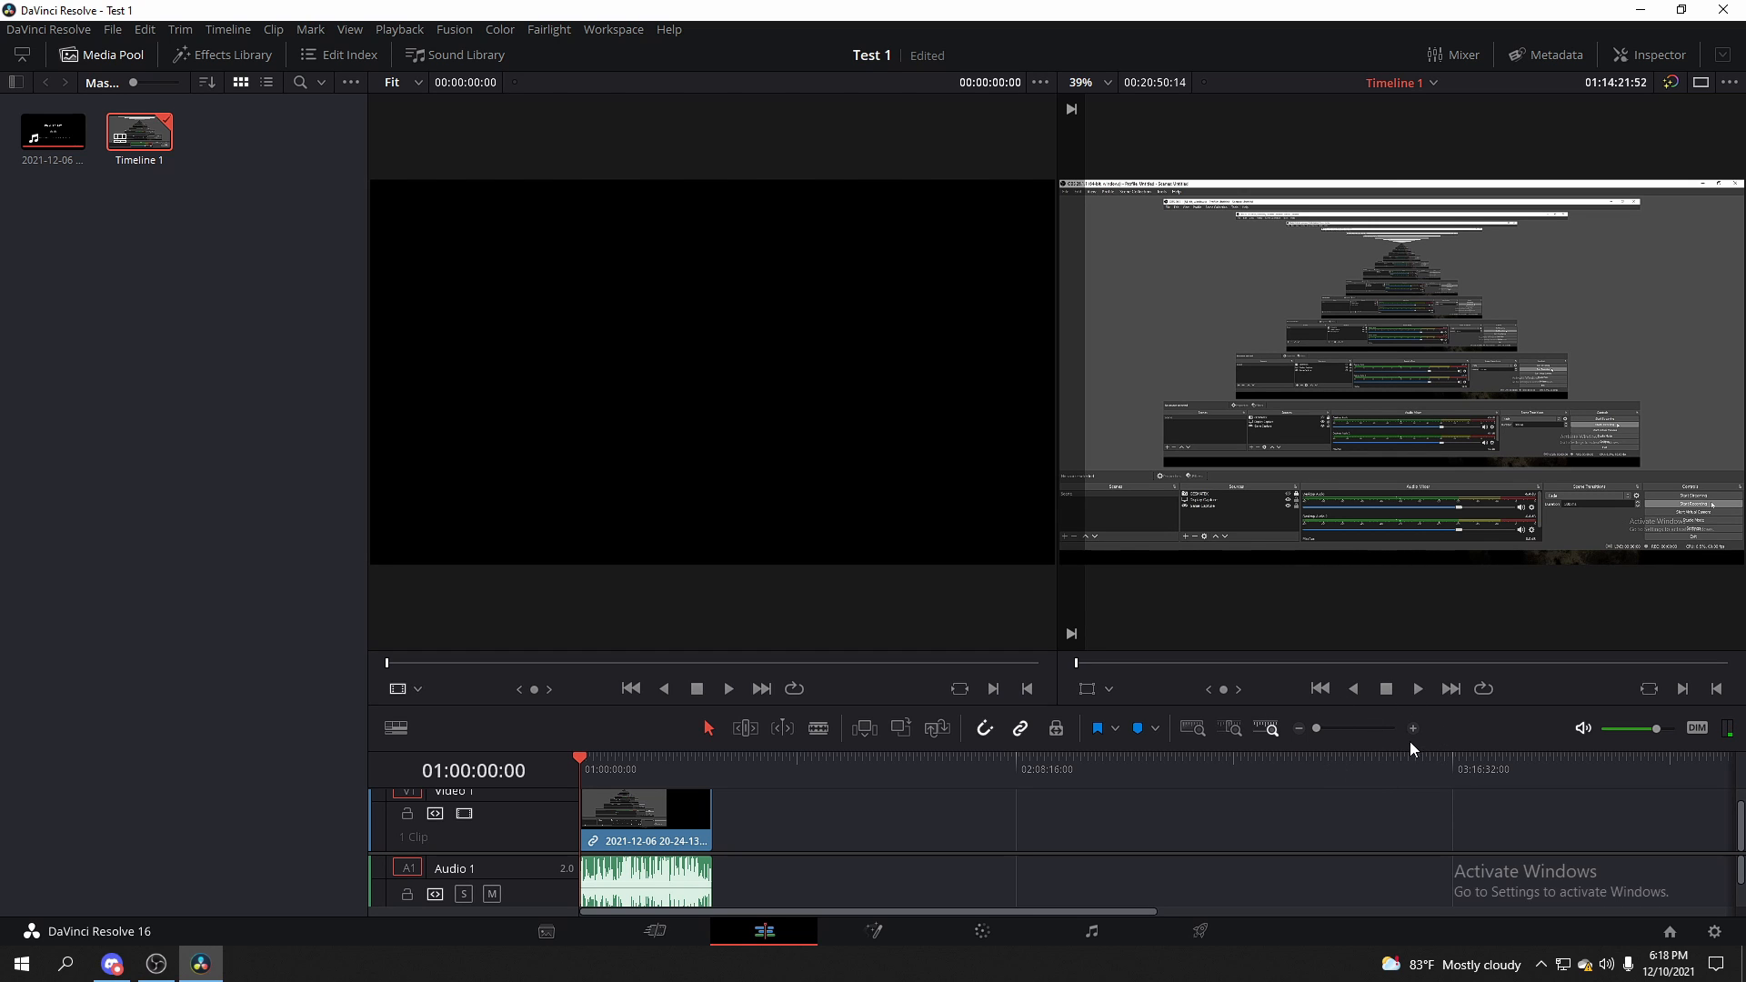
left_click(1413, 729)
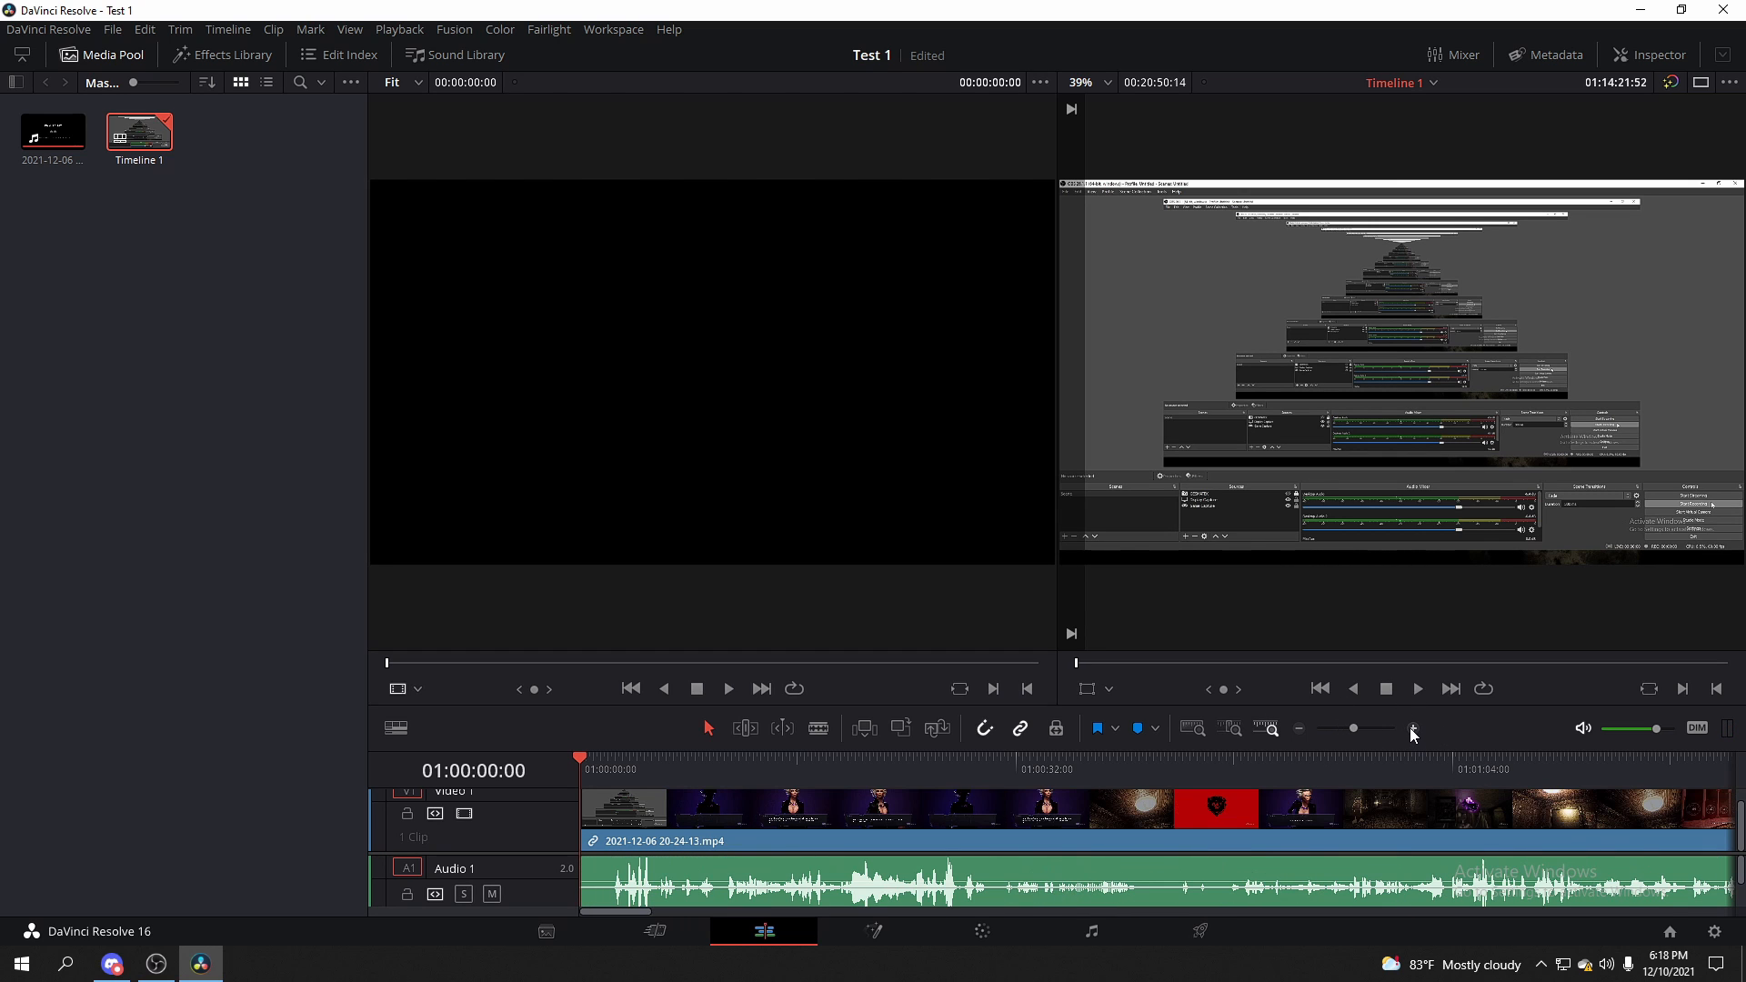
left_click(1411, 728)
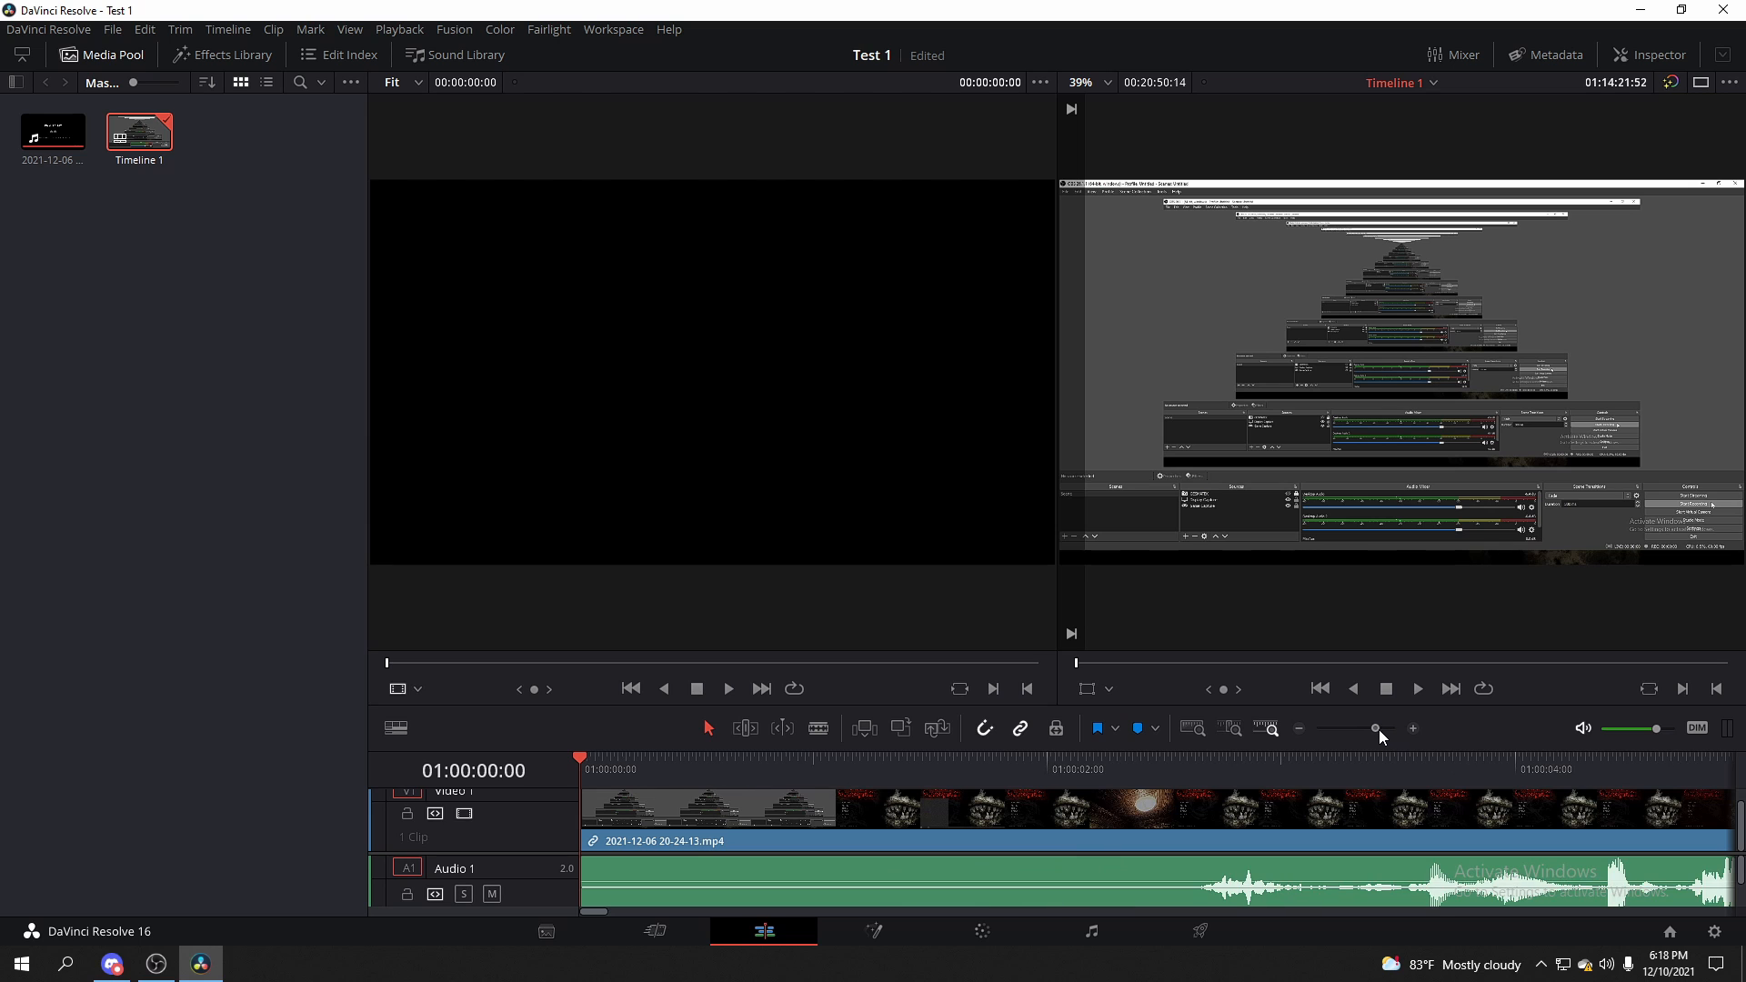
left_click(1377, 727)
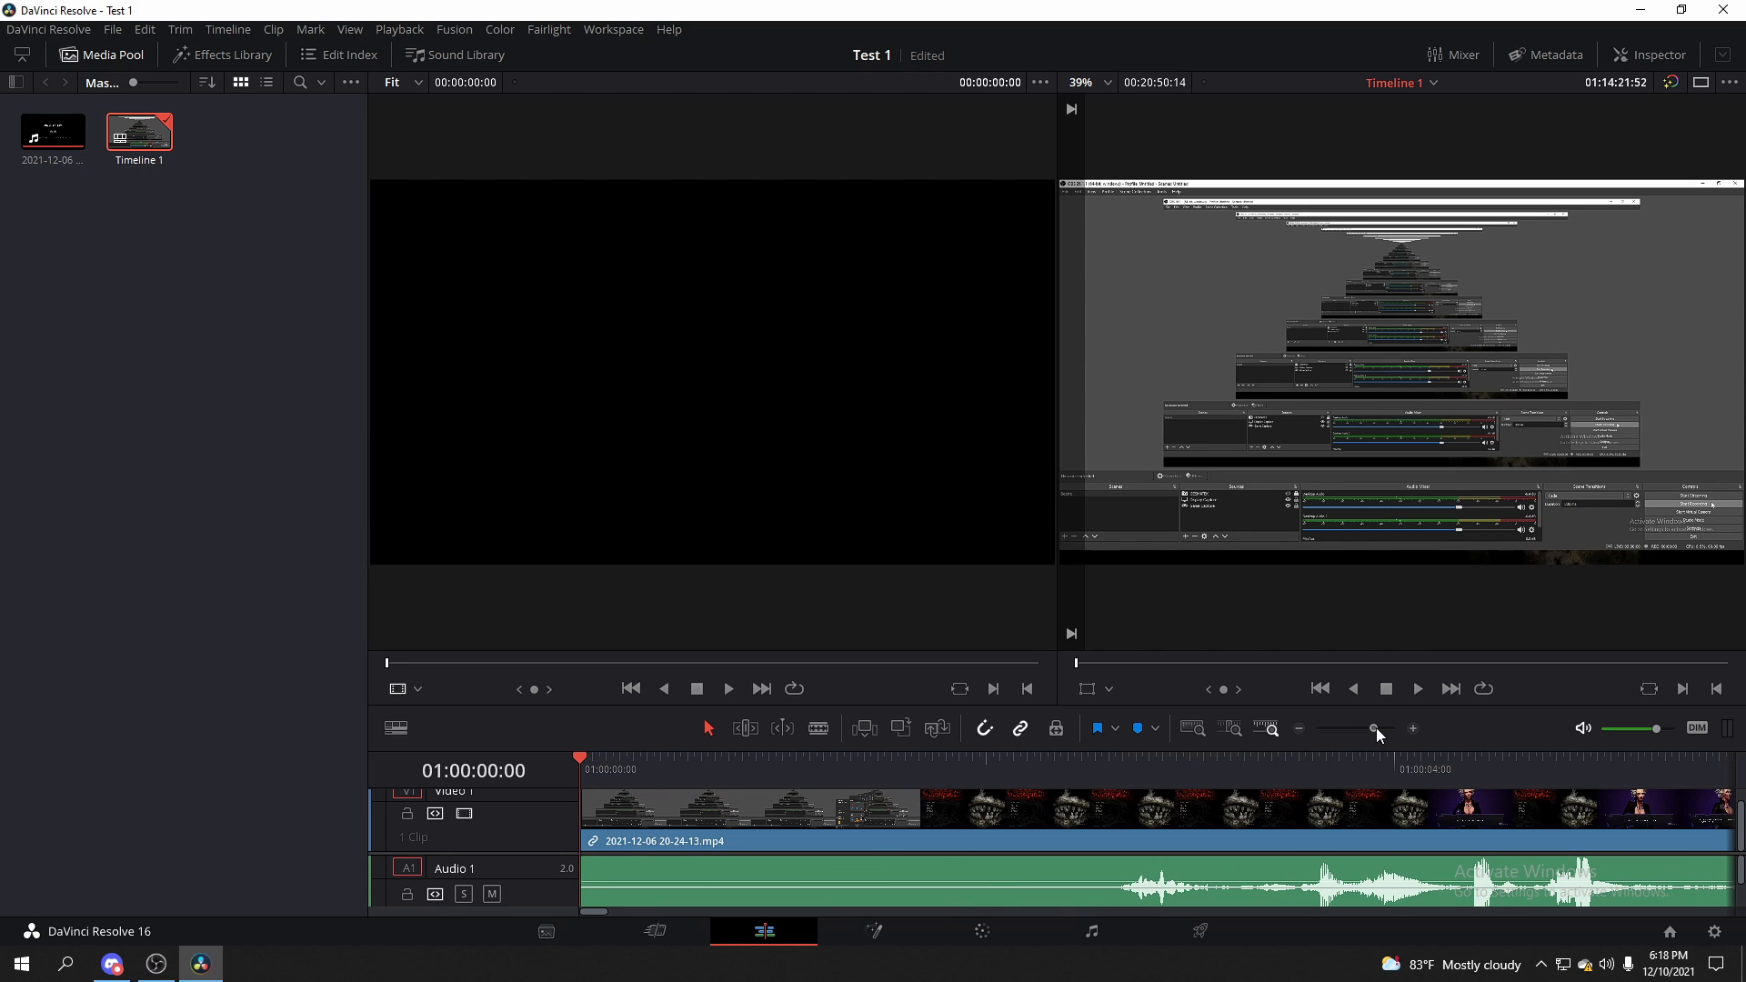
left_click(1377, 728)
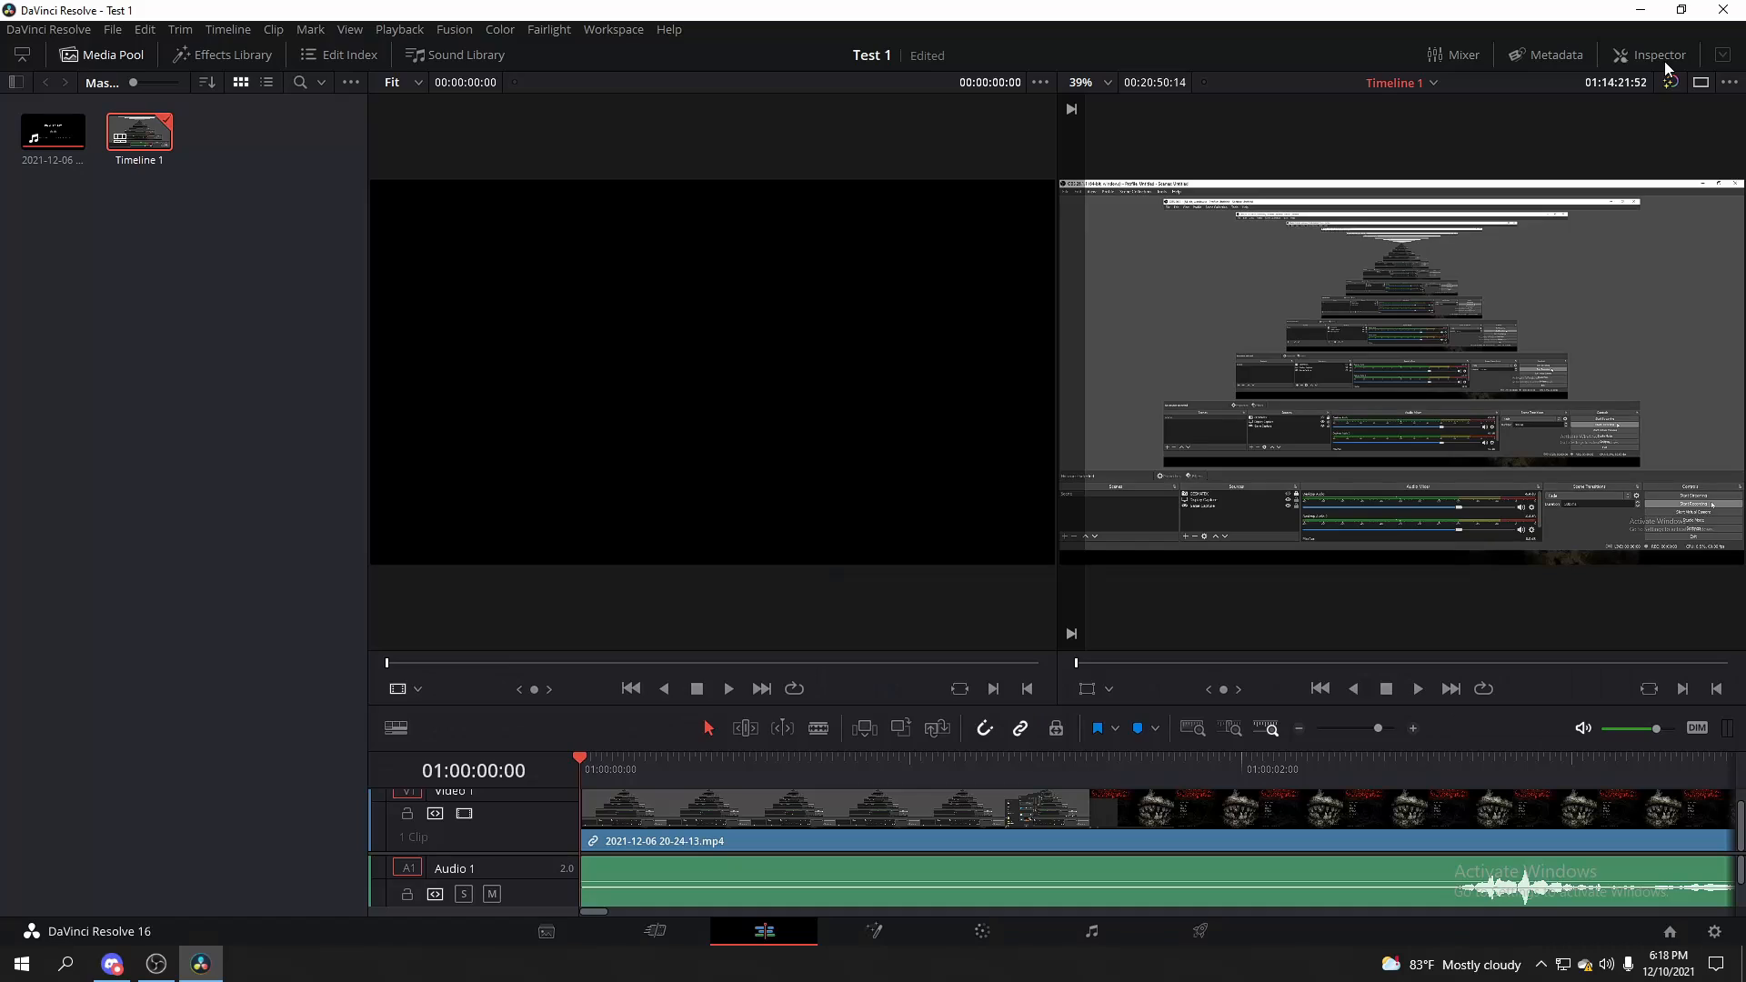
left_click(1178, 350)
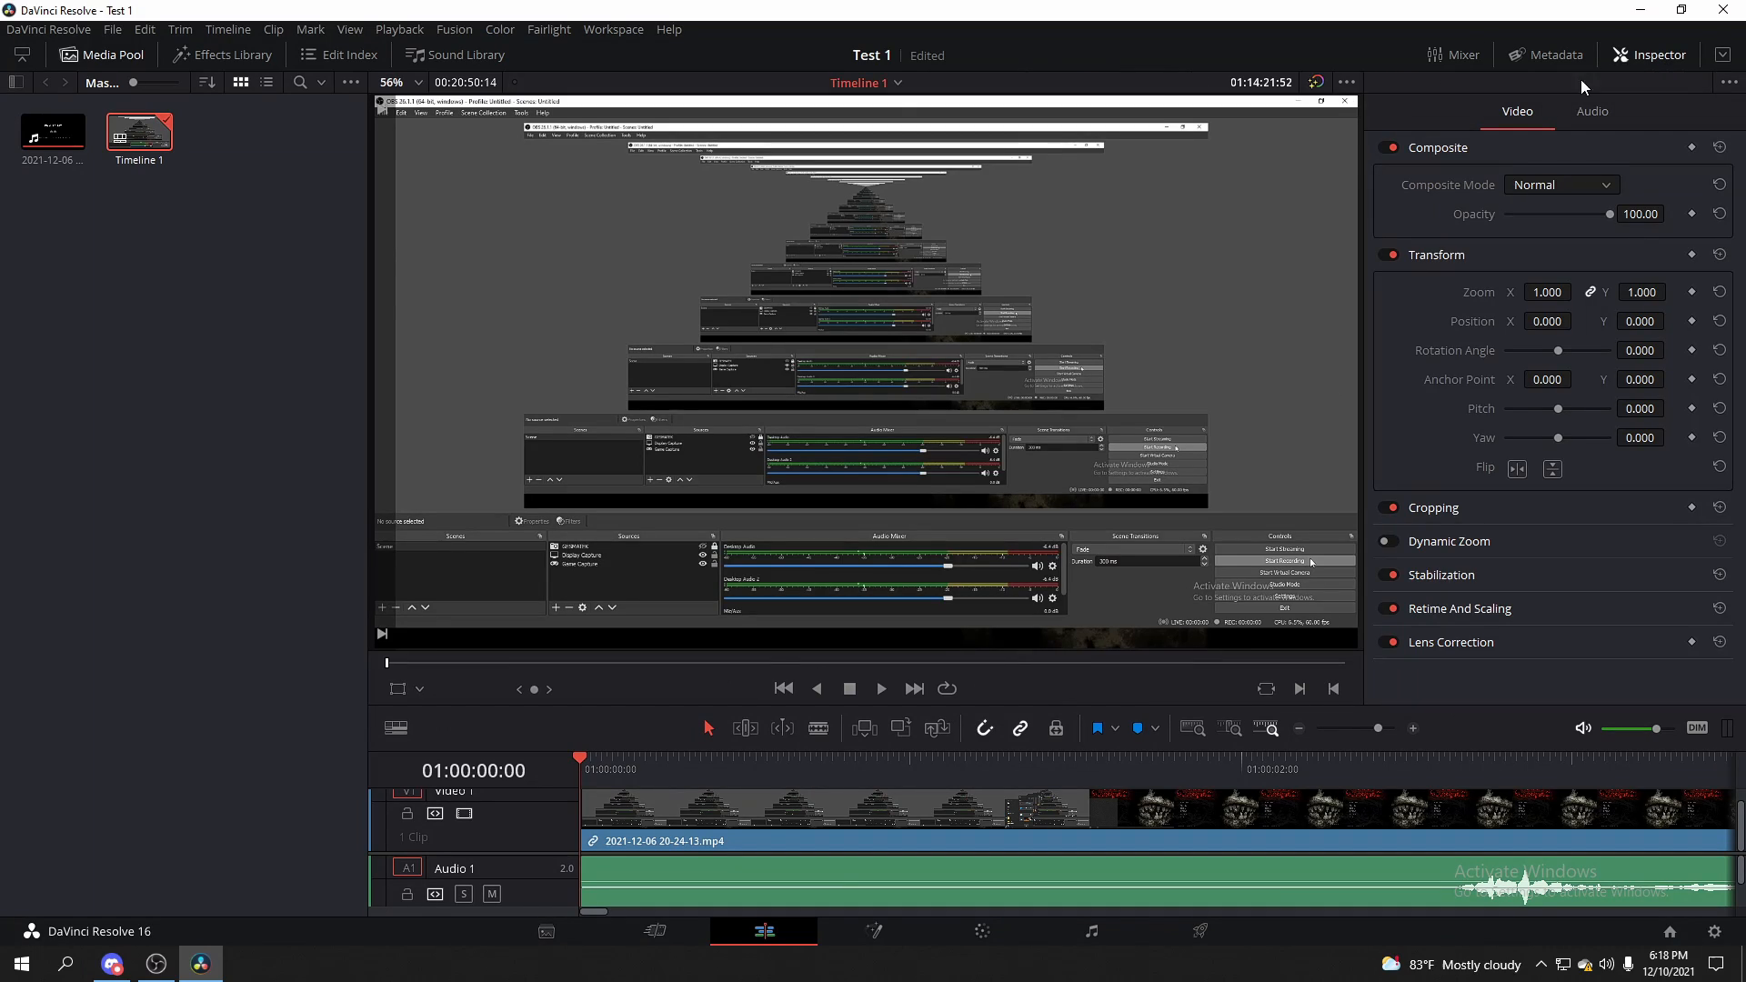
left_click(102, 55)
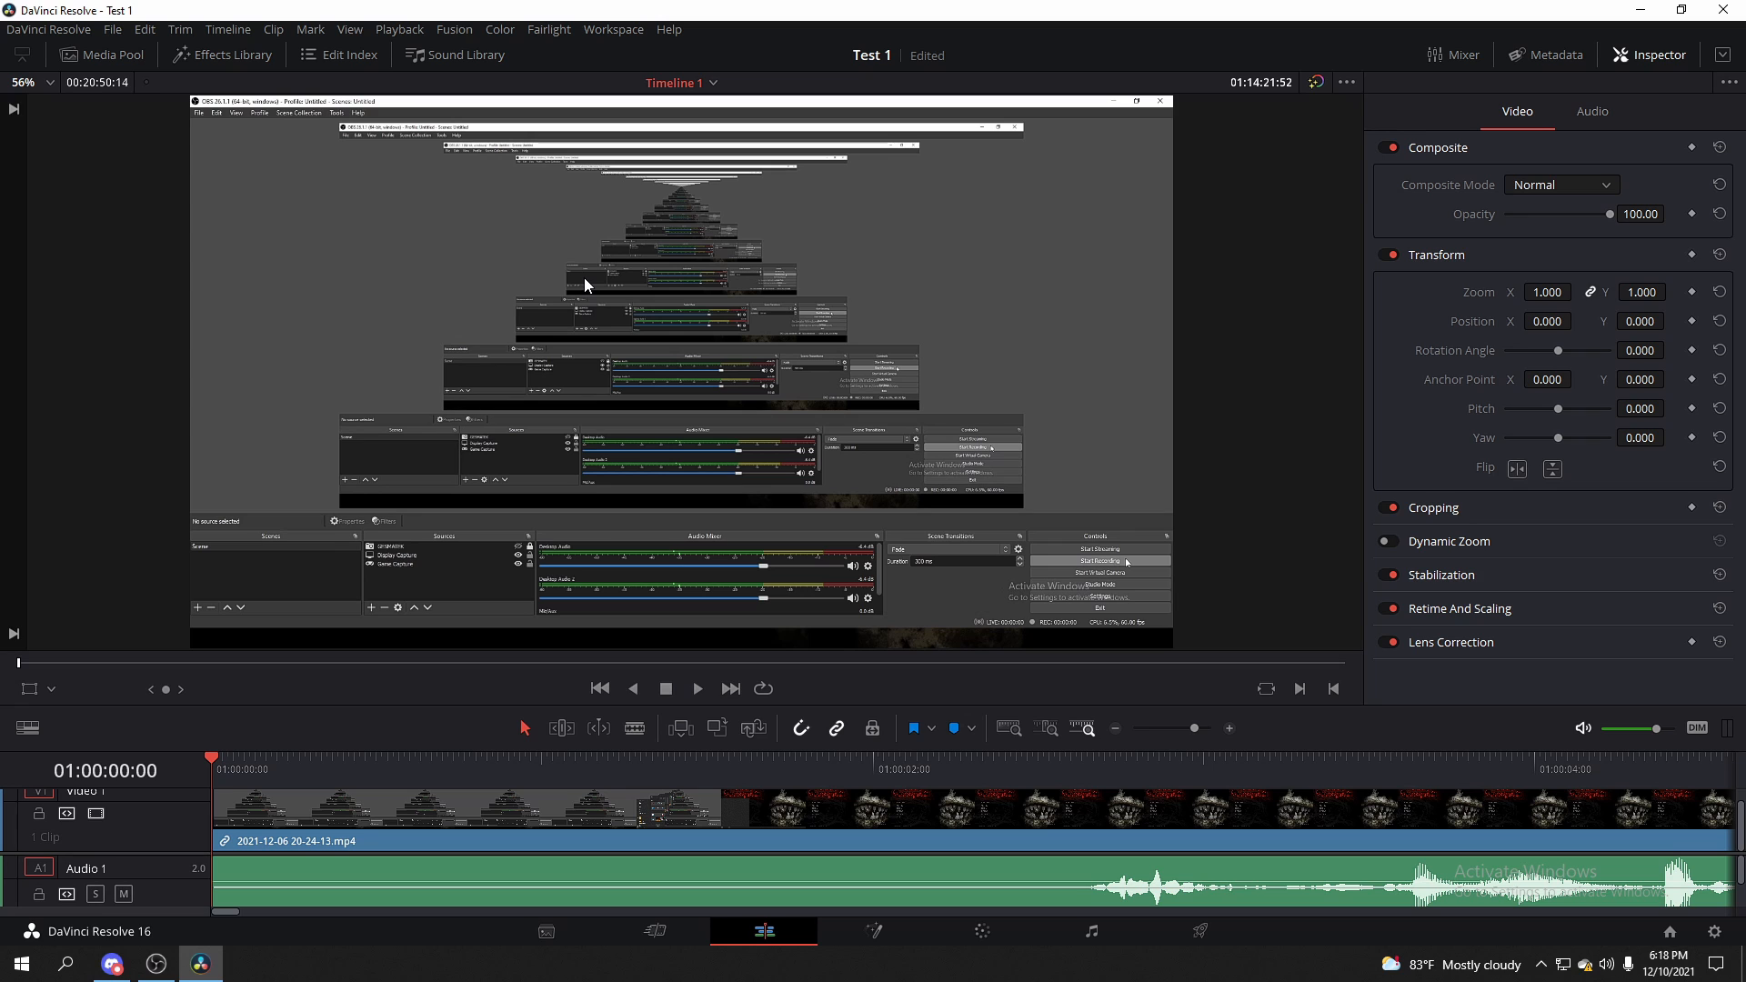
Blade the clip at 01:00:01:57 and again about 7 frames further on to isolate a short segment
left_click_drag(212, 757, 860, 802)
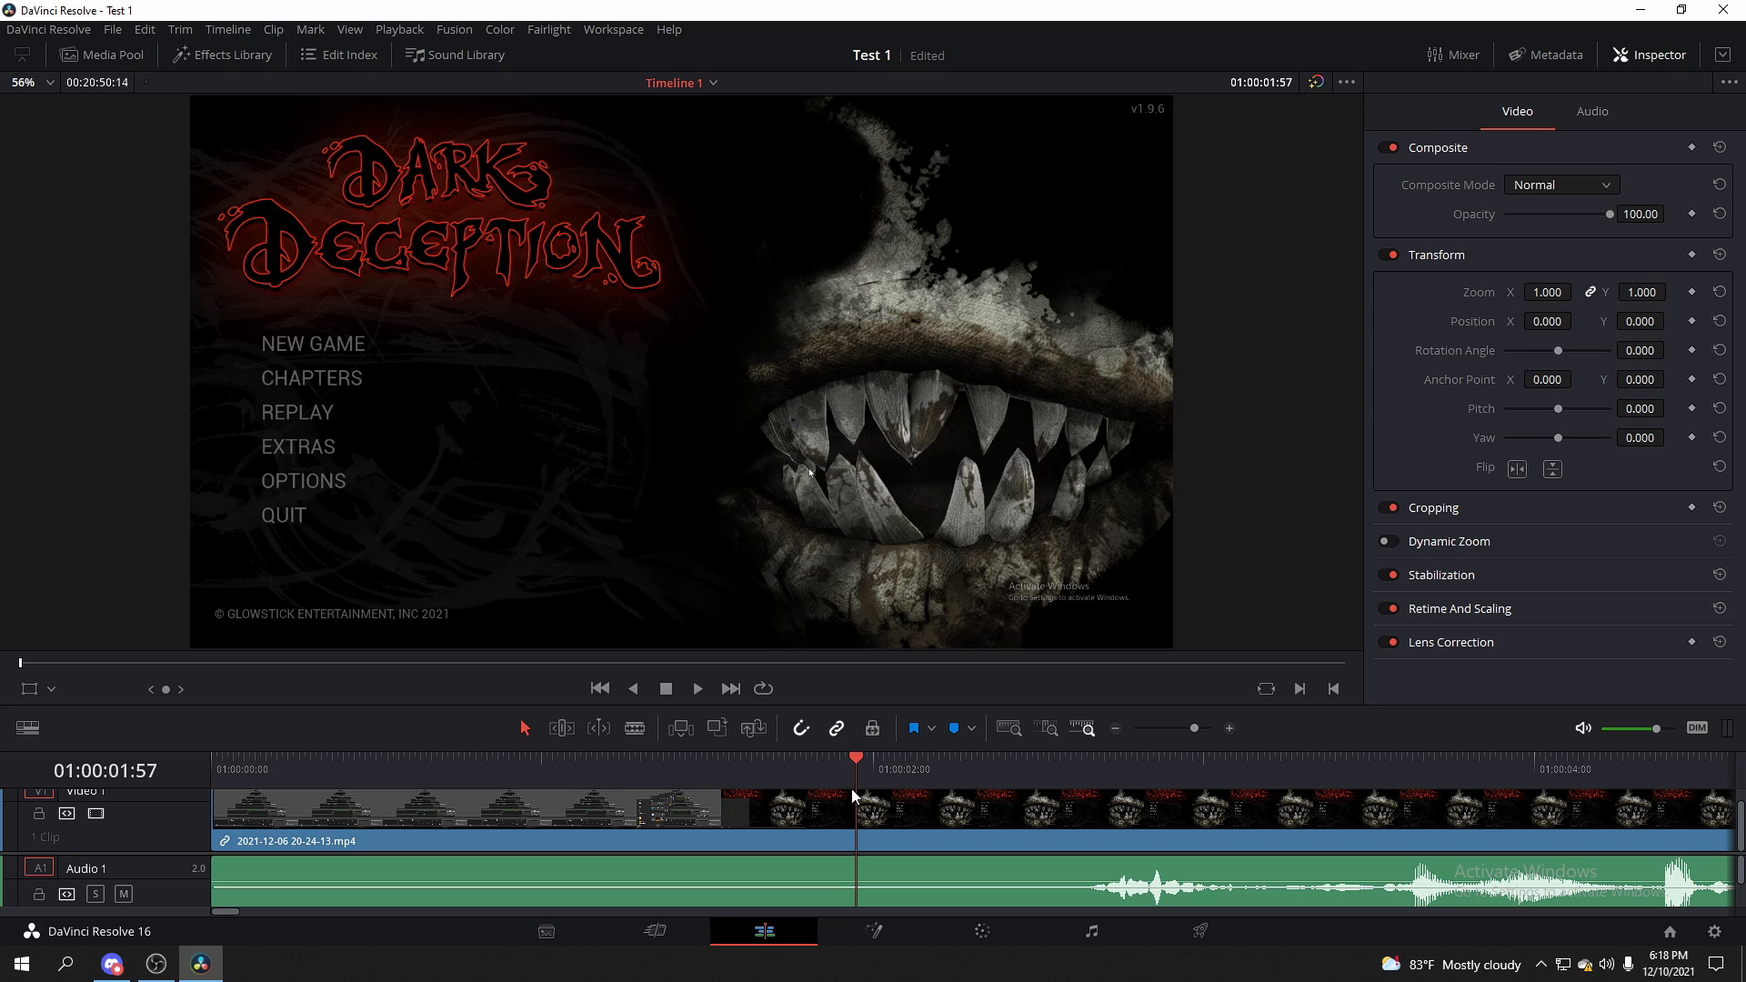
left_click(636, 731)
left_click(855, 830)
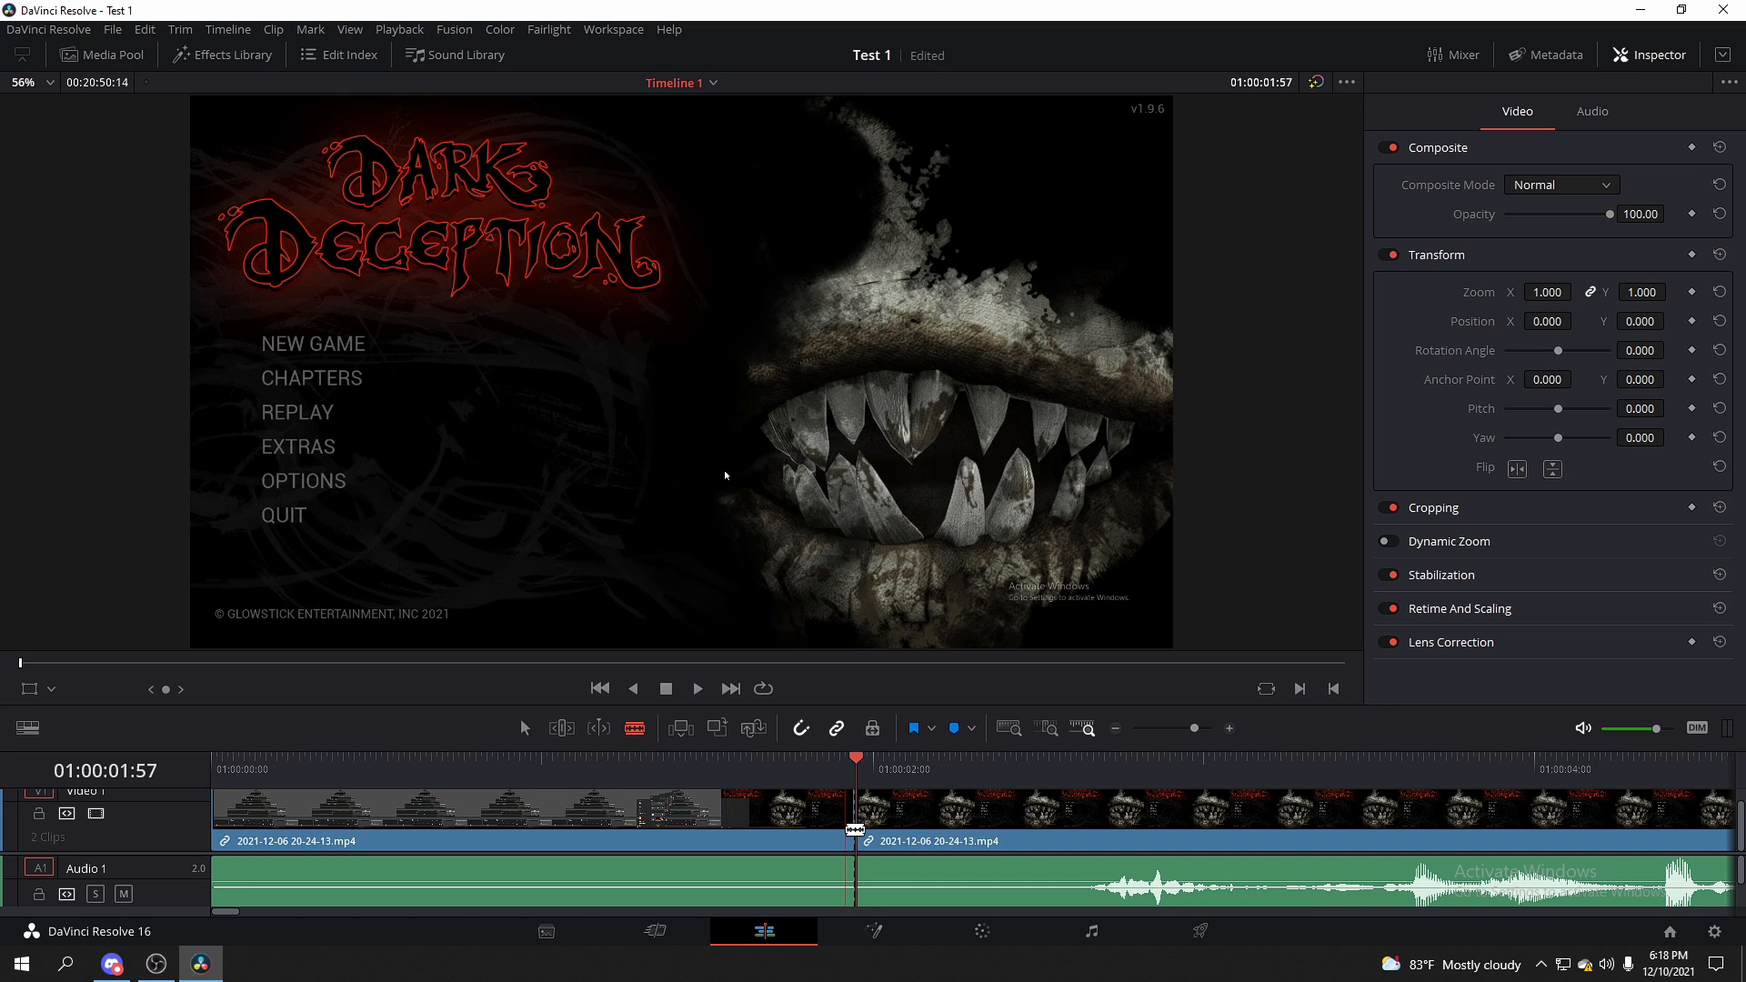
key("a")
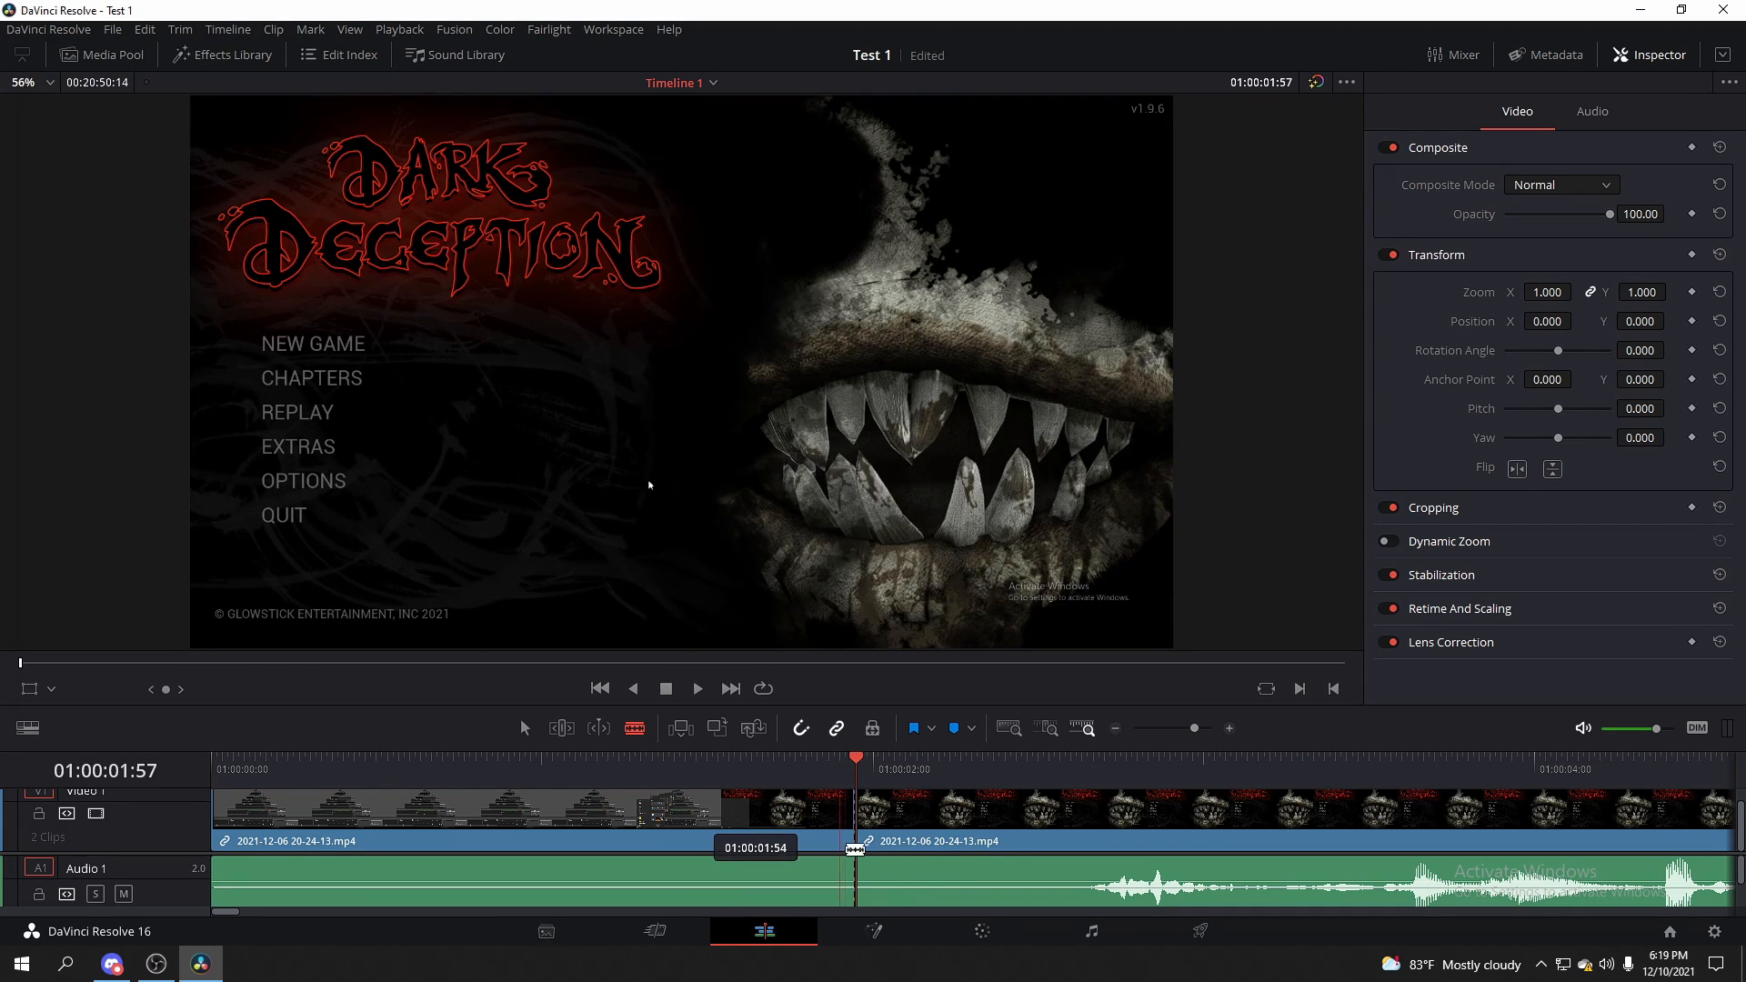
left_click(896, 834)
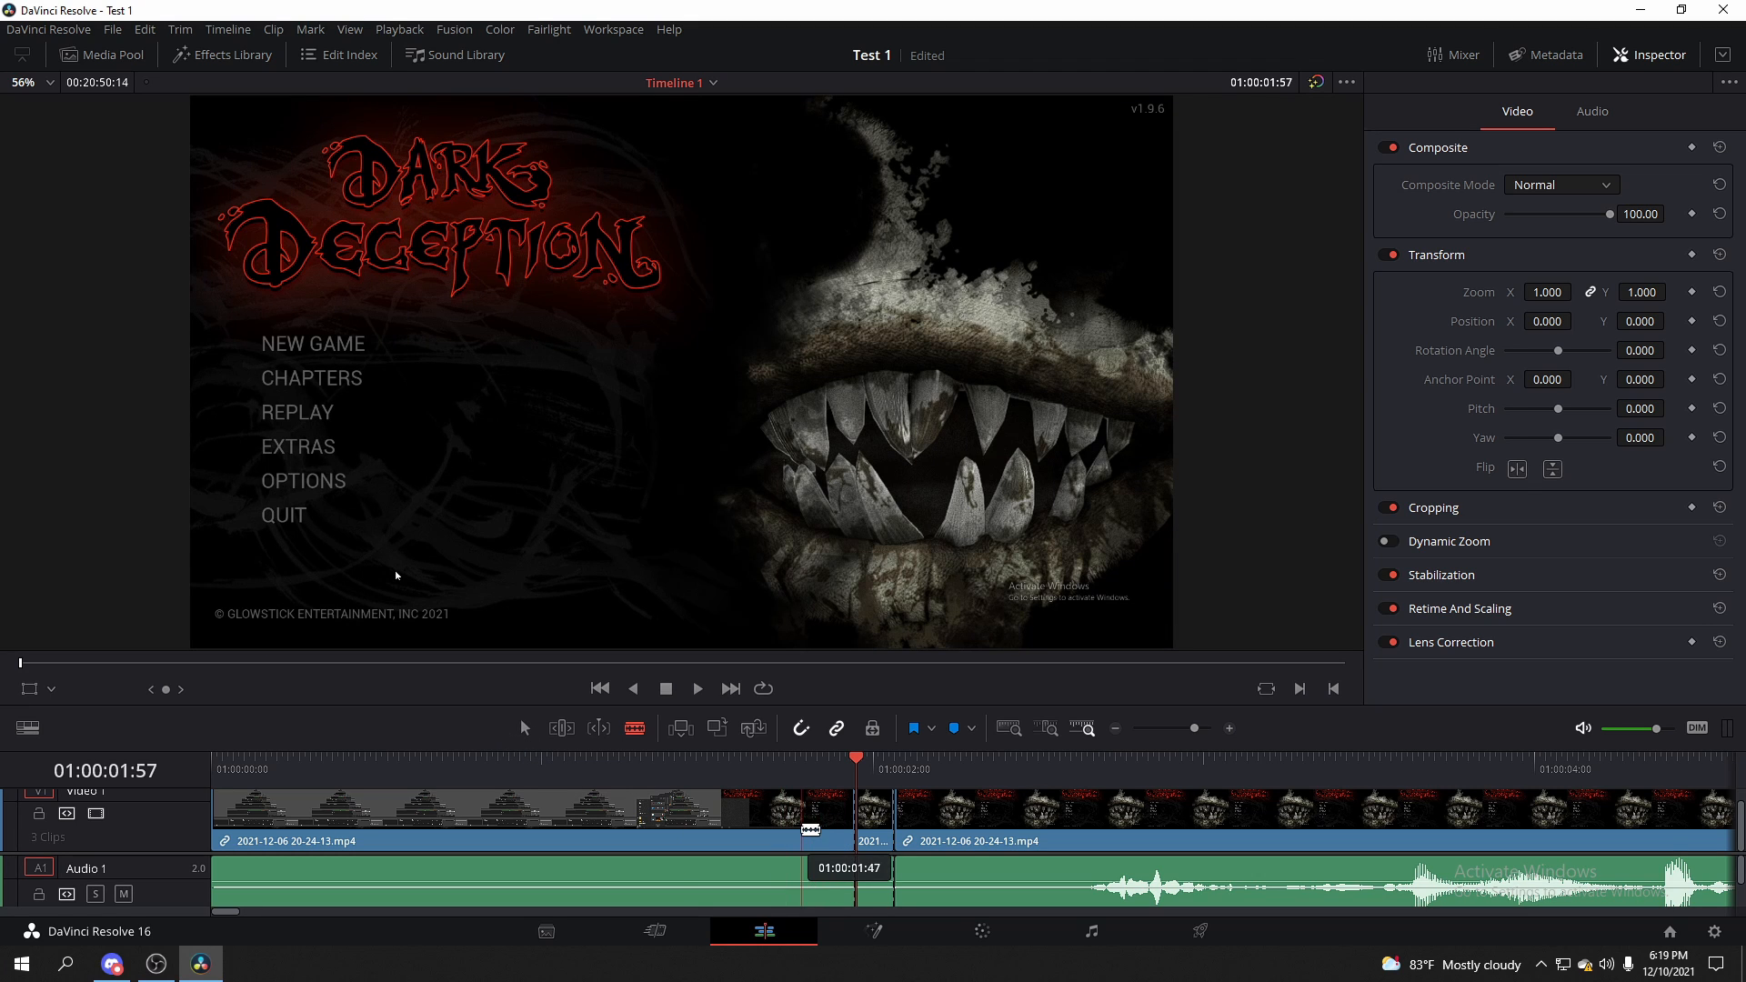
key("a")
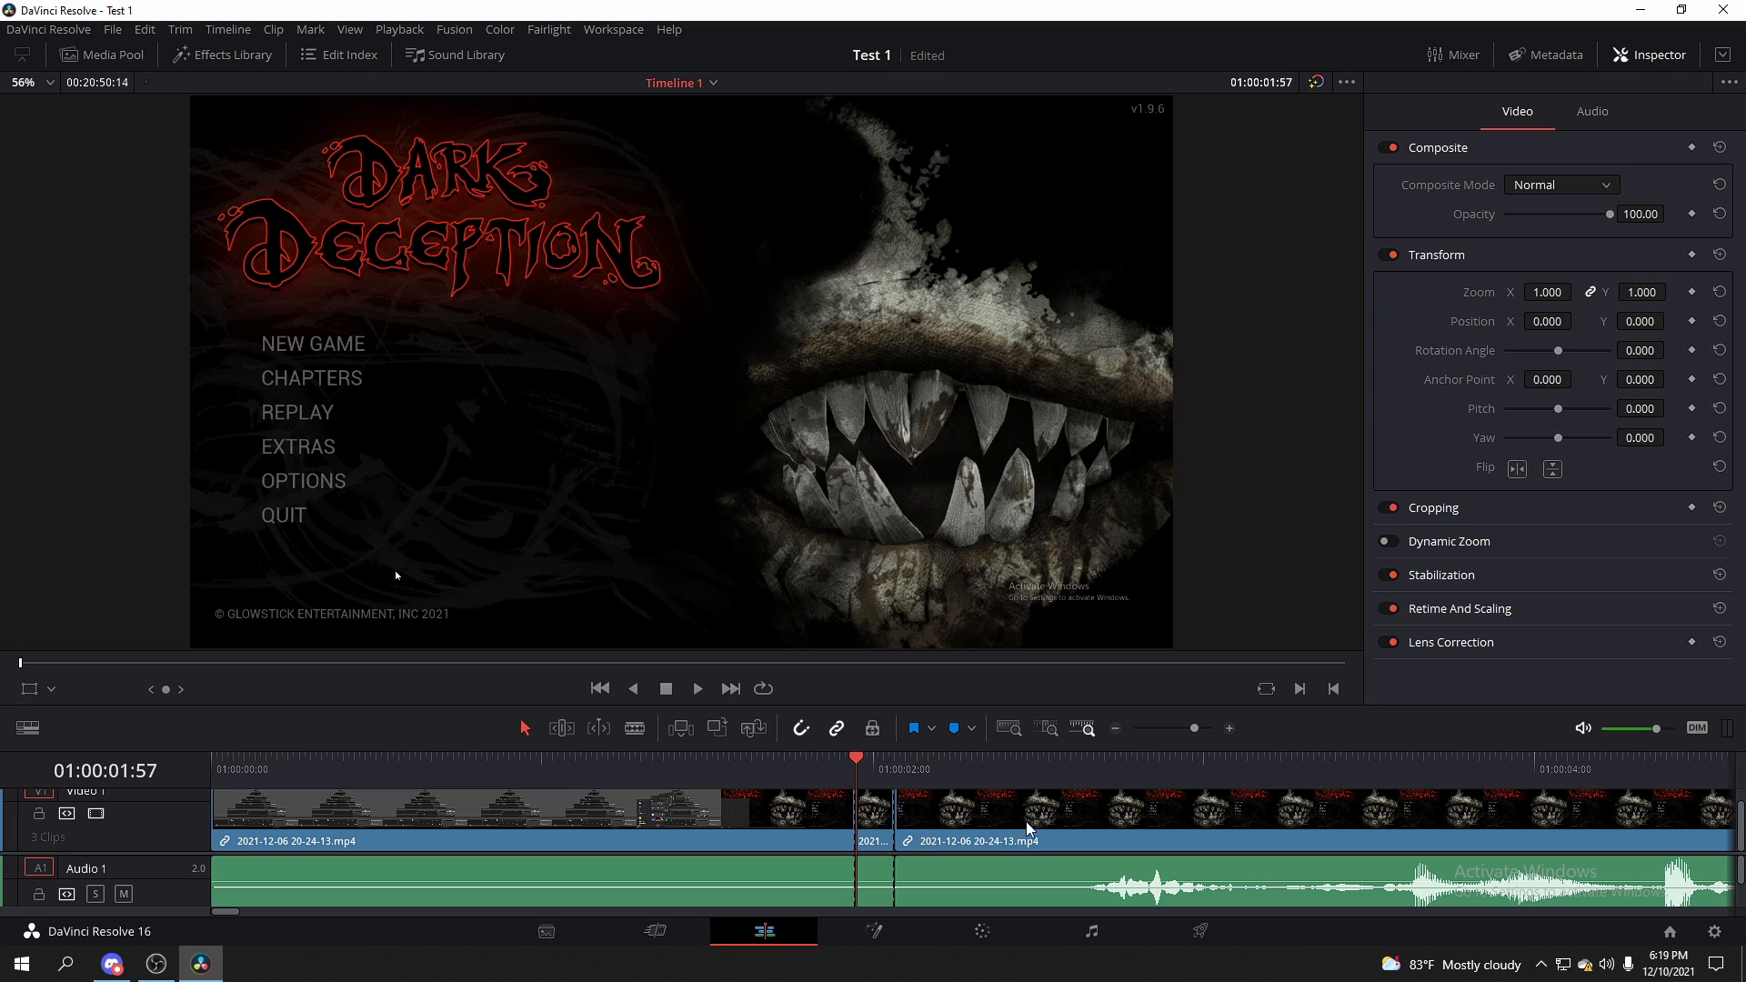
Select the short middle segment and restore the single viewer with the Inspector, with the playhead back at 01:00:01:57
left_click(886, 823)
left_click(862, 809)
double_click(874, 818)
mouse_move(855, 777)
left_mouse_down()
mouse_move(952, 780)
mouse_move(856, 777)
mouse_move(872, 776)
left_mouse_up()
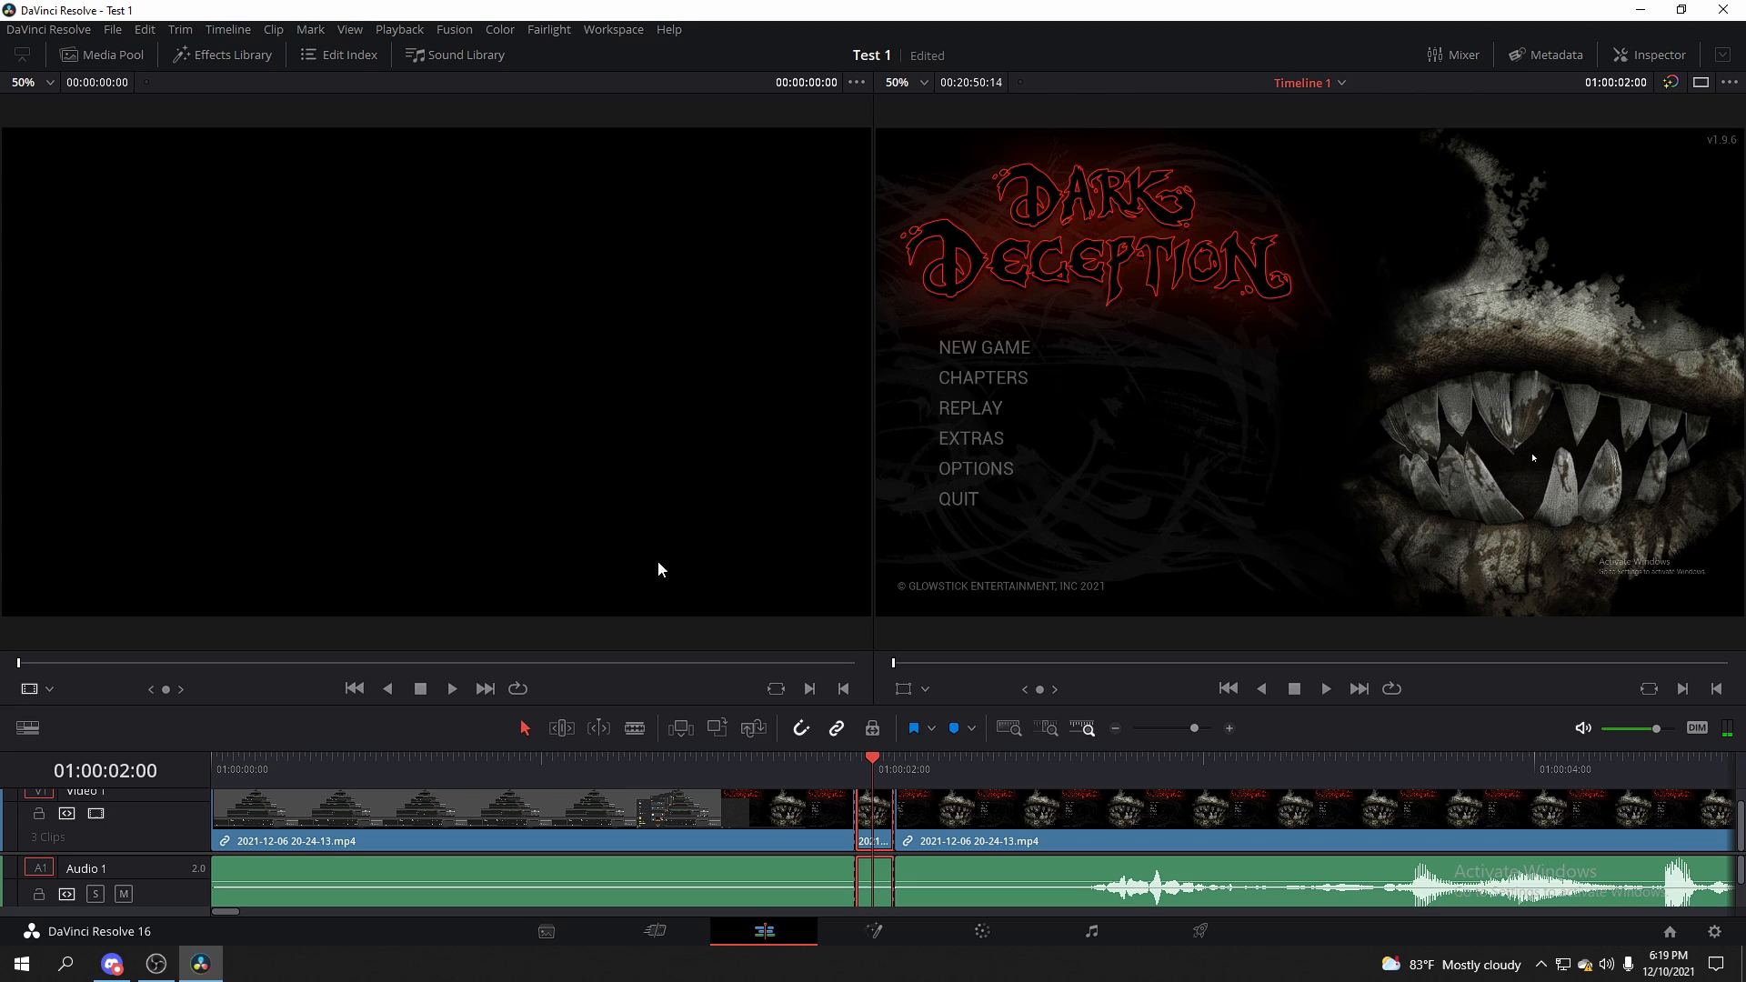
left_click(101, 54)
left_click(1628, 54)
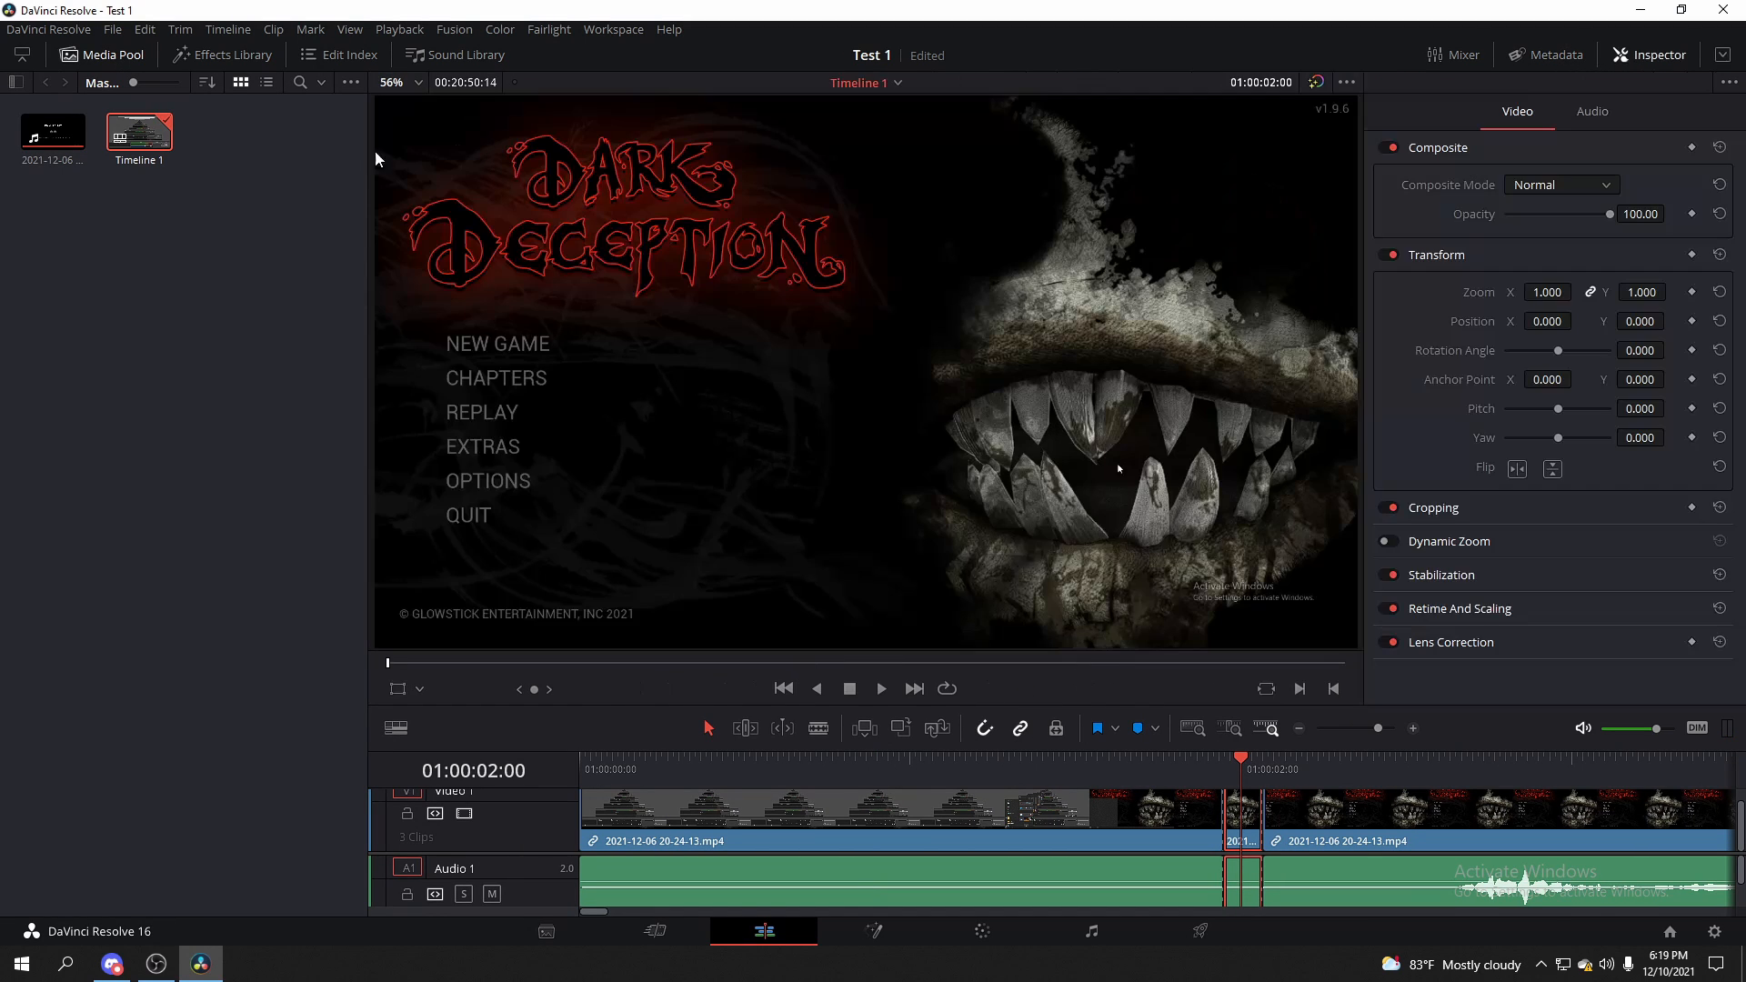
left_click(119, 56)
left_click_drag(879, 768, 864, 771)
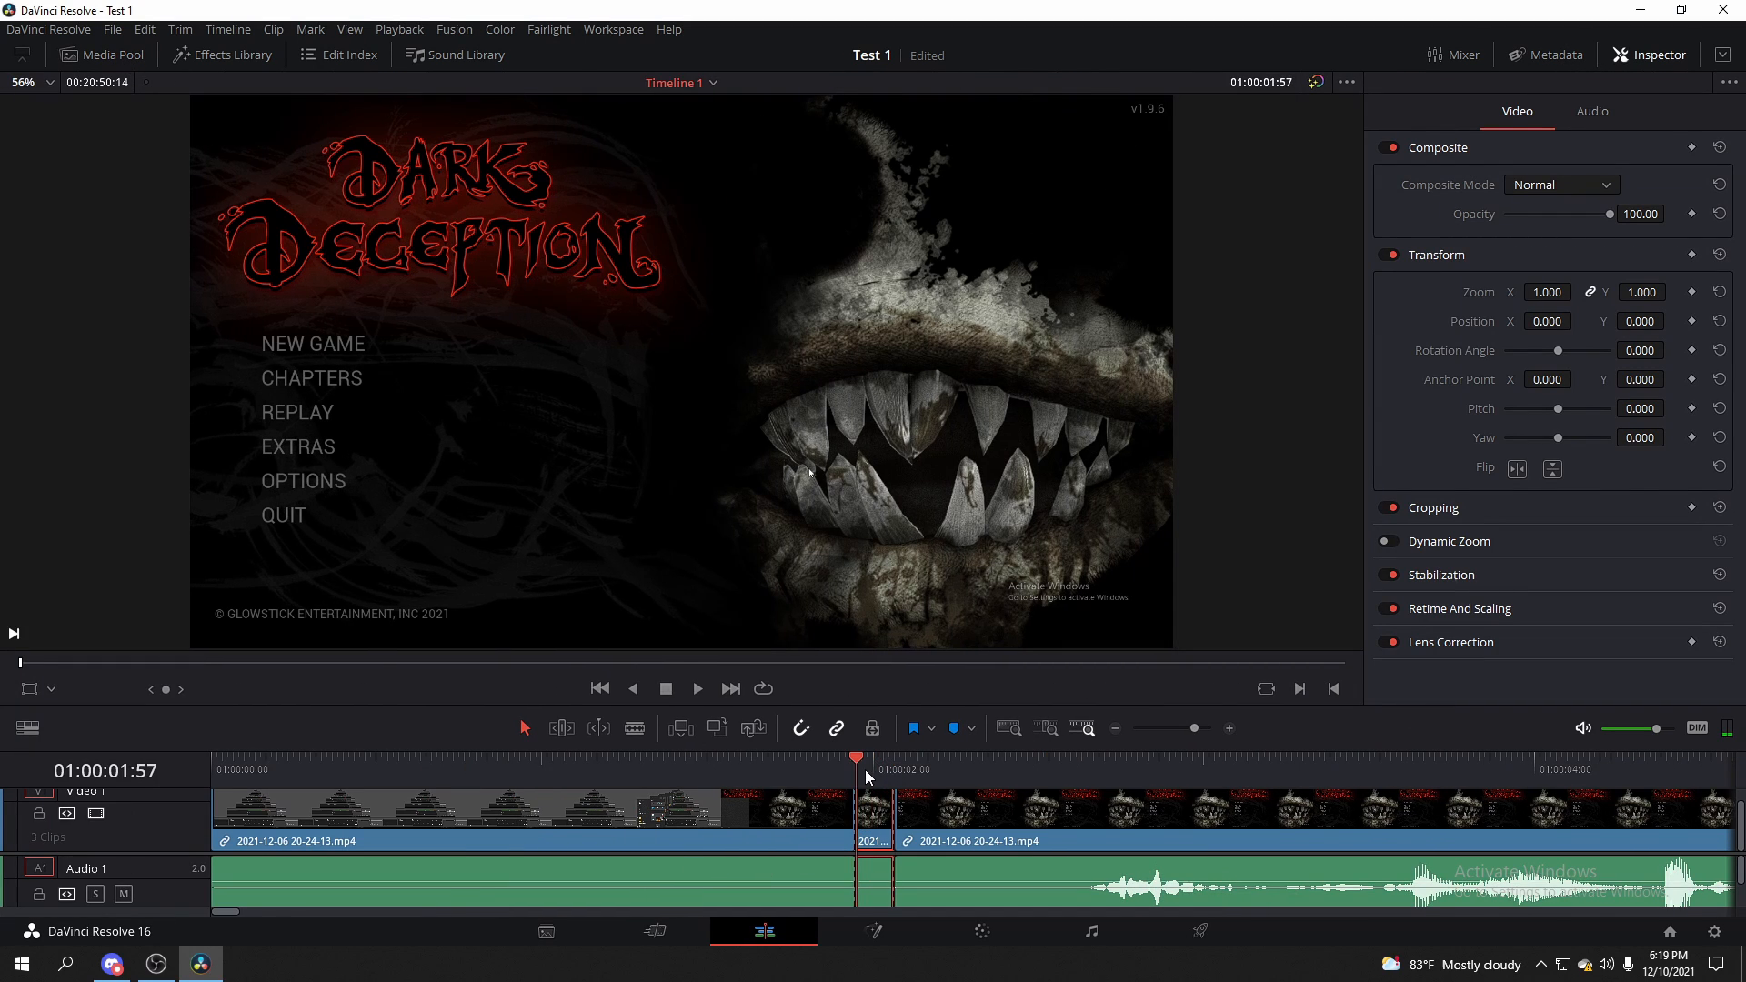
Delete the short middle segment and move the following clip back against the first one to close the gap
right_click(879, 821)
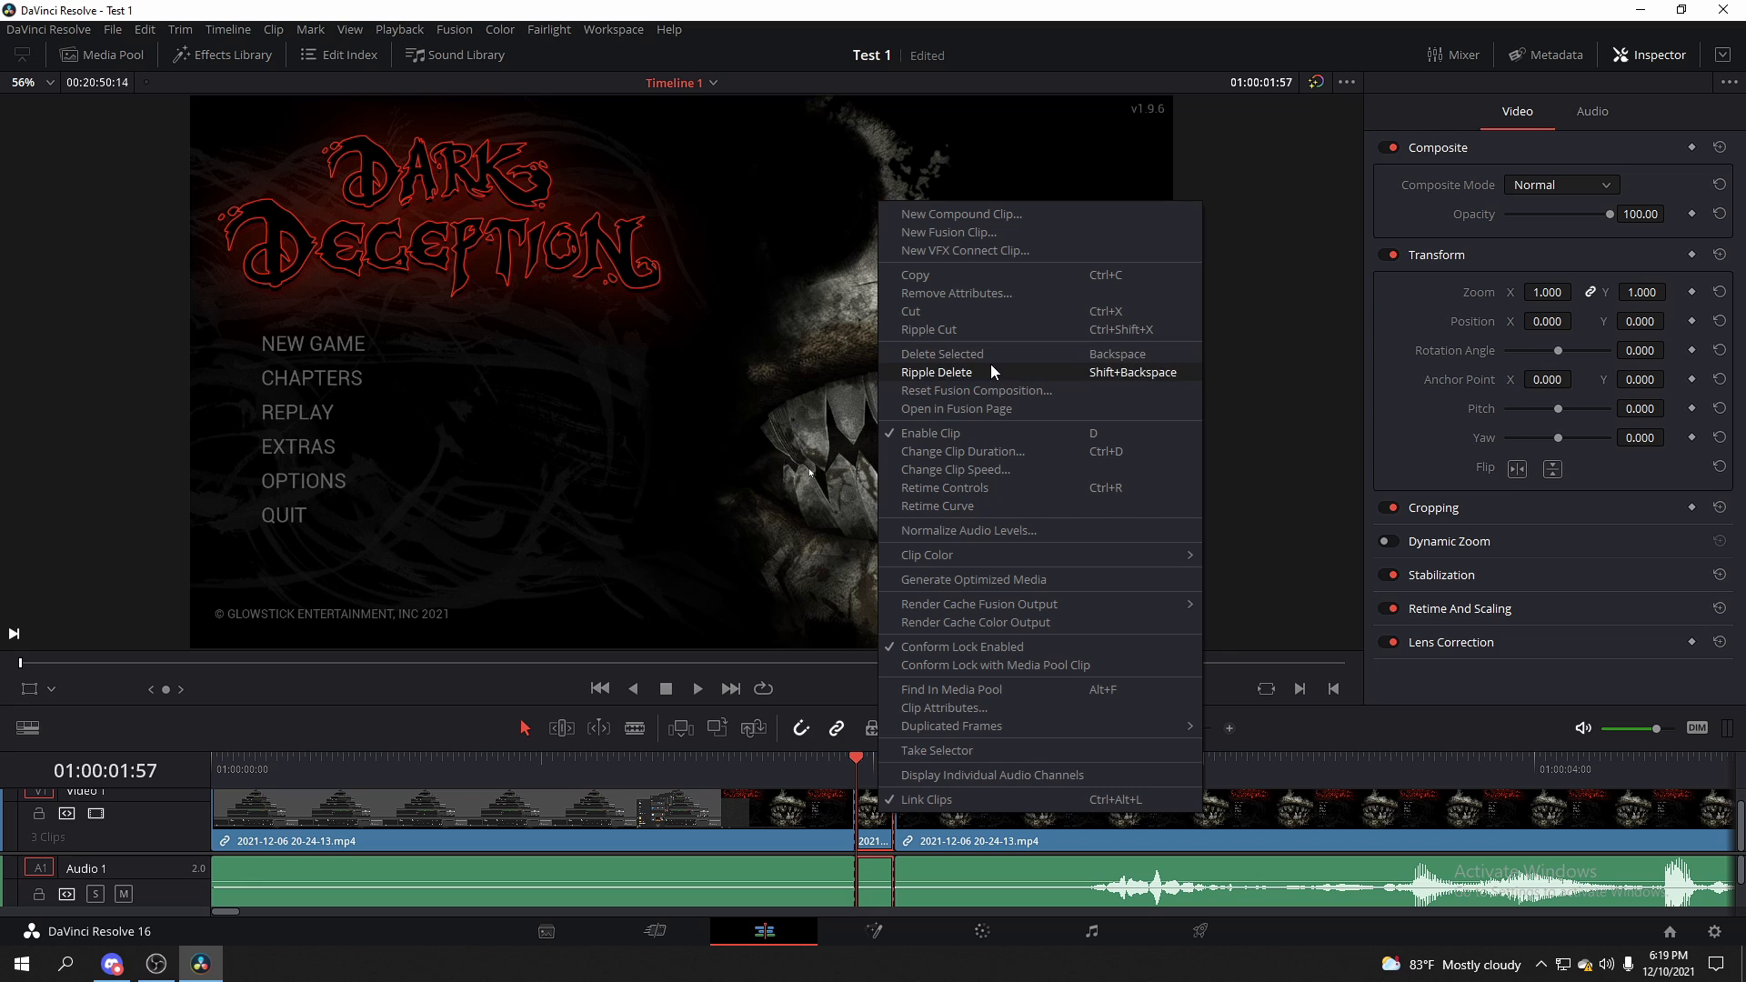
left_click_drag(1344, 773, 874, 749)
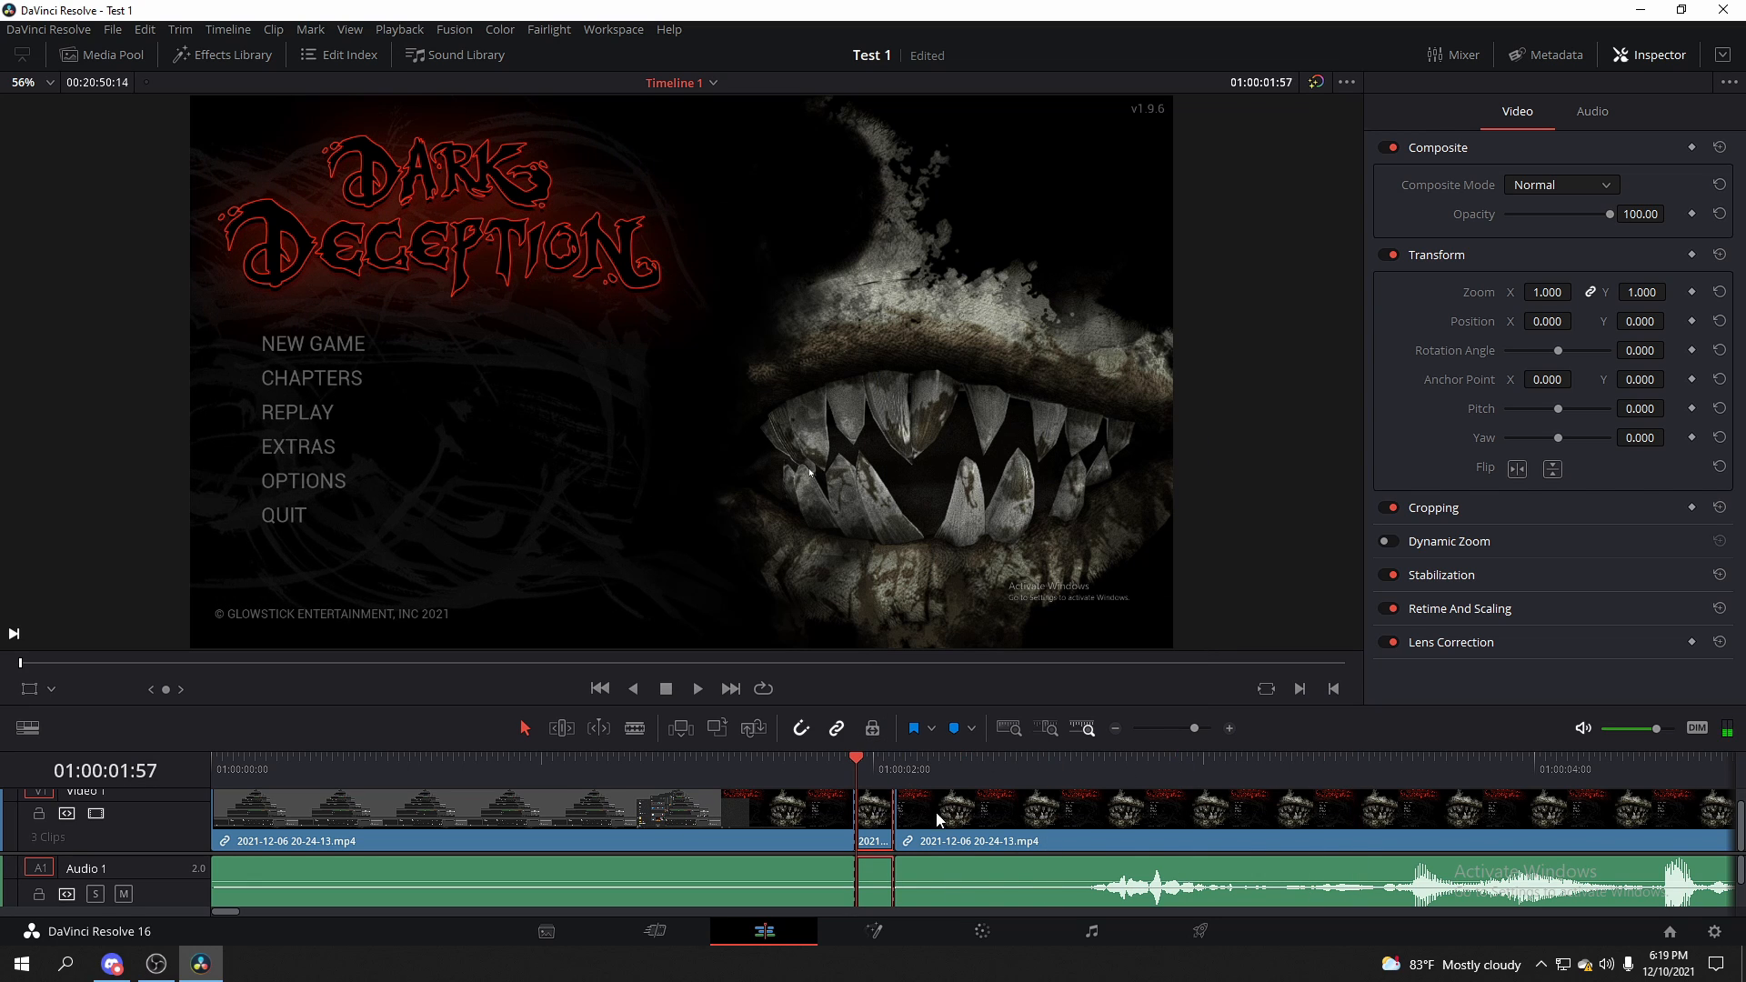
key("BackSpace")
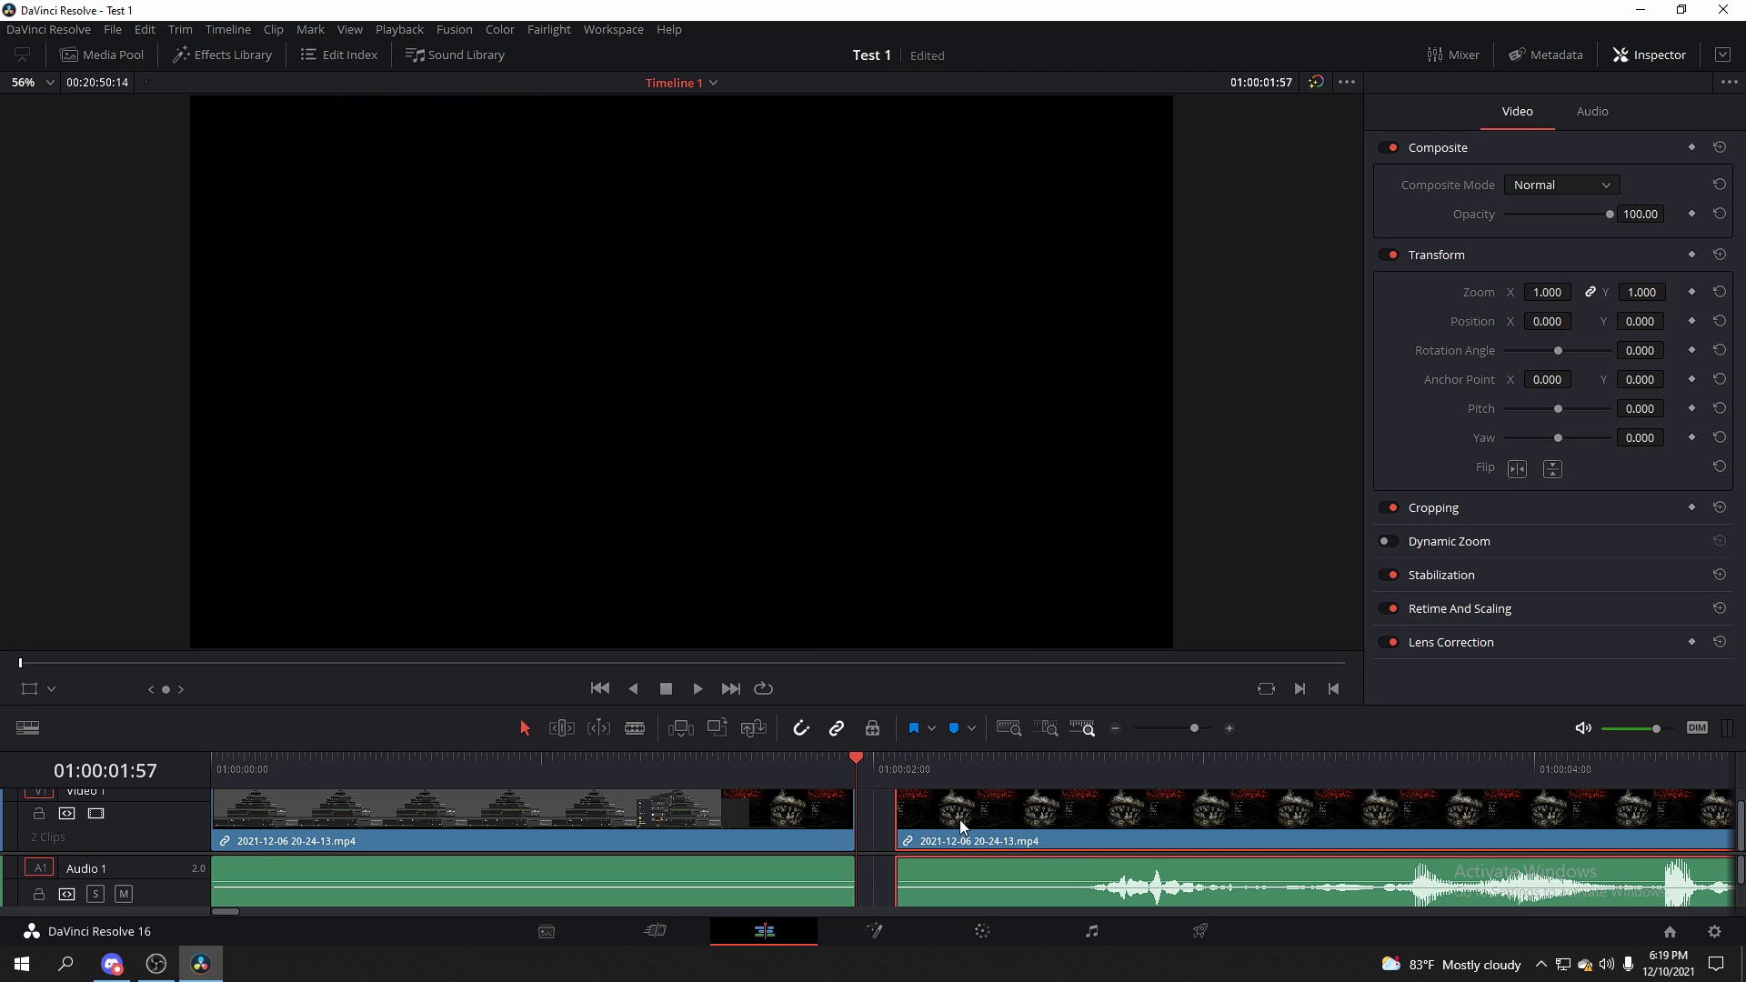
left_click_drag(958, 820, 925, 820)
Play the timeline from 01:00:02:11, just past the cut, and set the playhead at 01:00:02:41
left_click(935, 773)
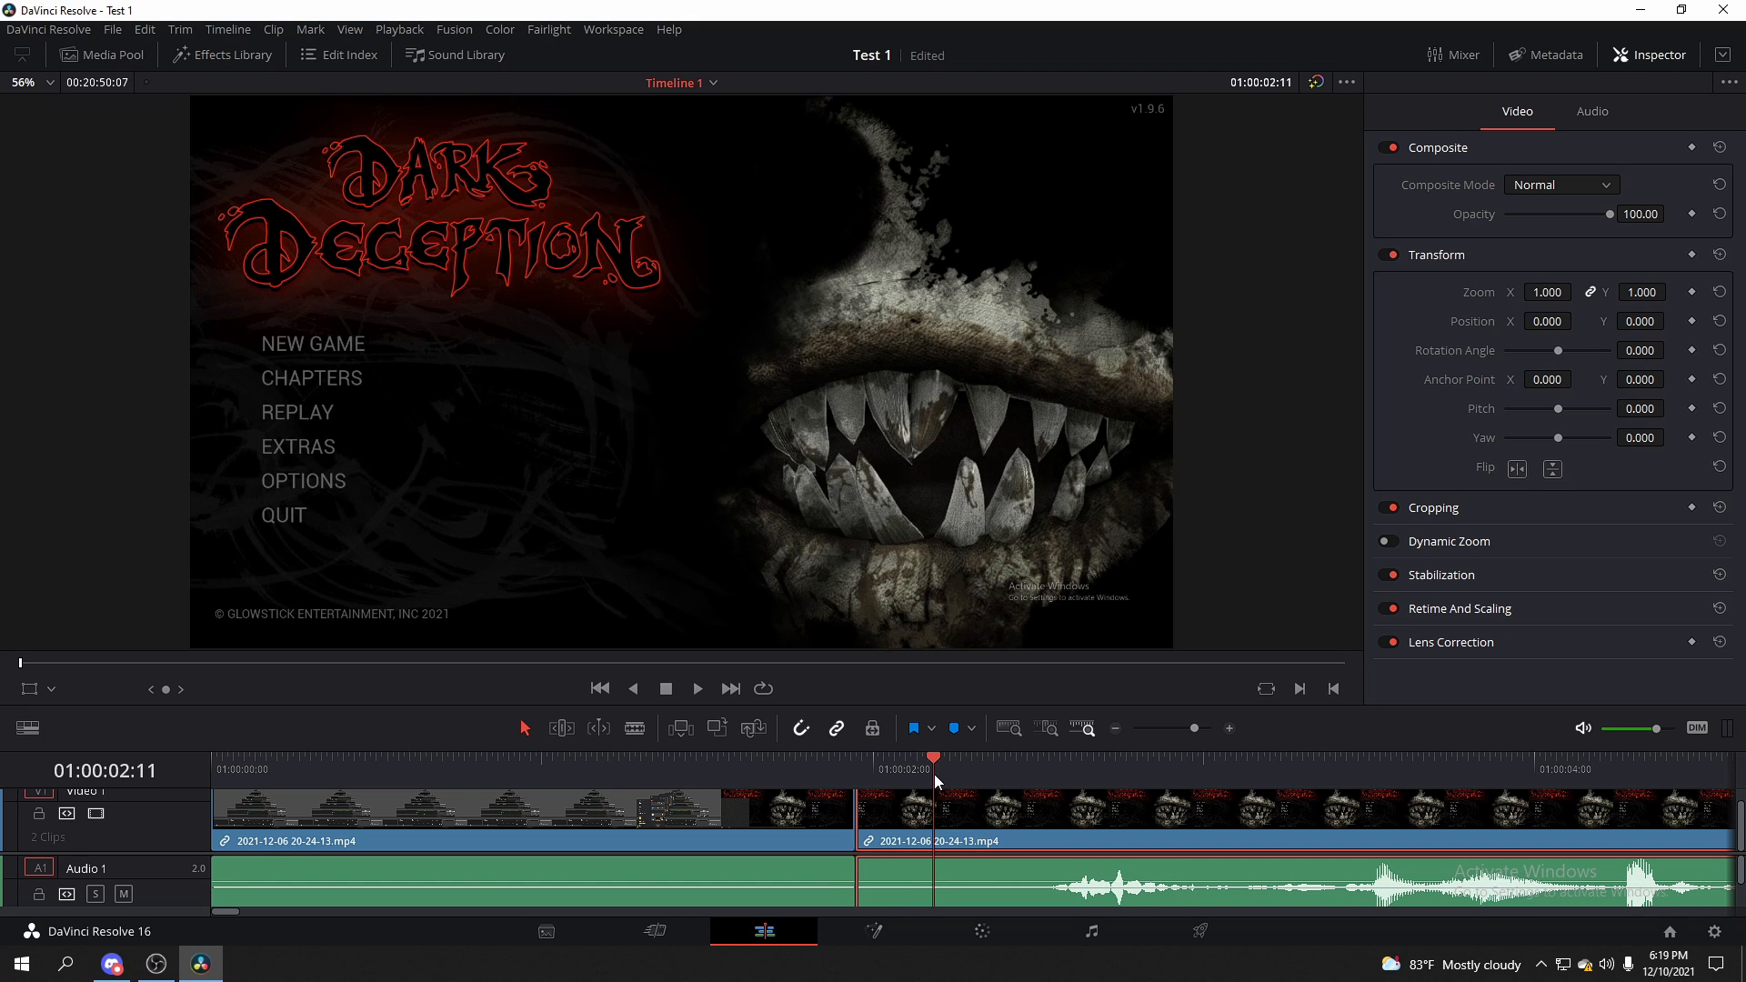
key("space")
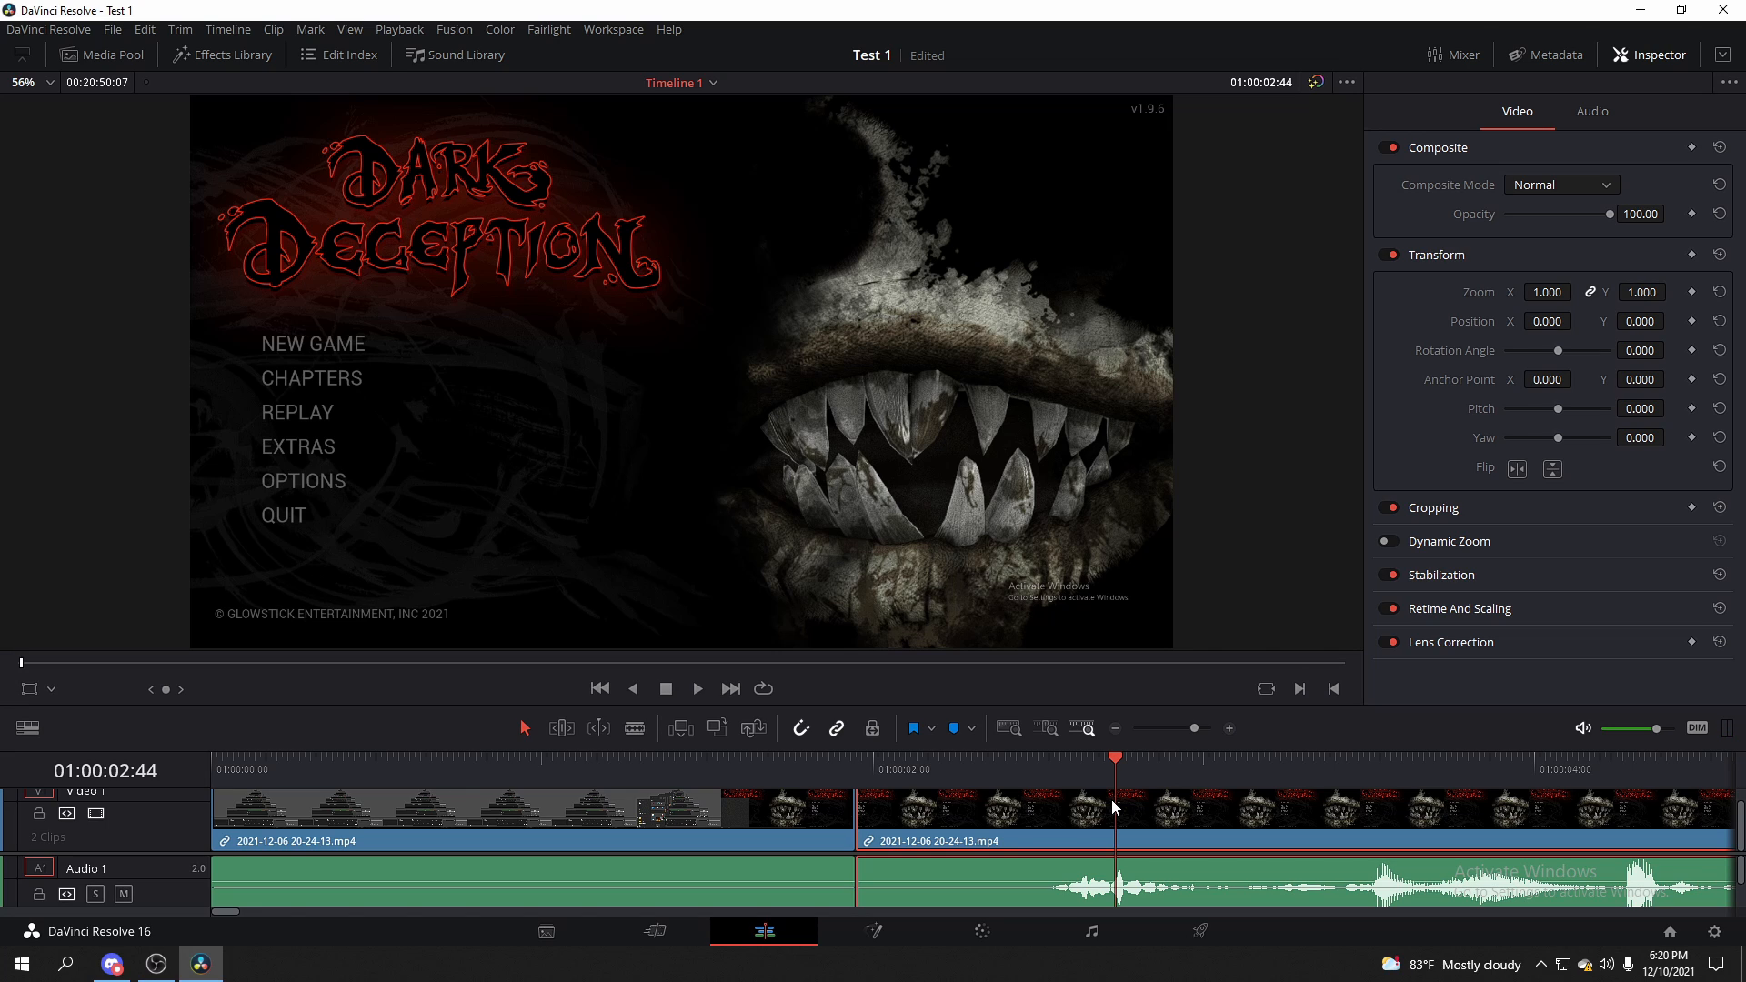
left_click_drag(1110, 766, 1098, 766)
Import the ice cream Vine clip from the Videos > 4K Video Downloader folder into the media pool
left_click(89, 52)
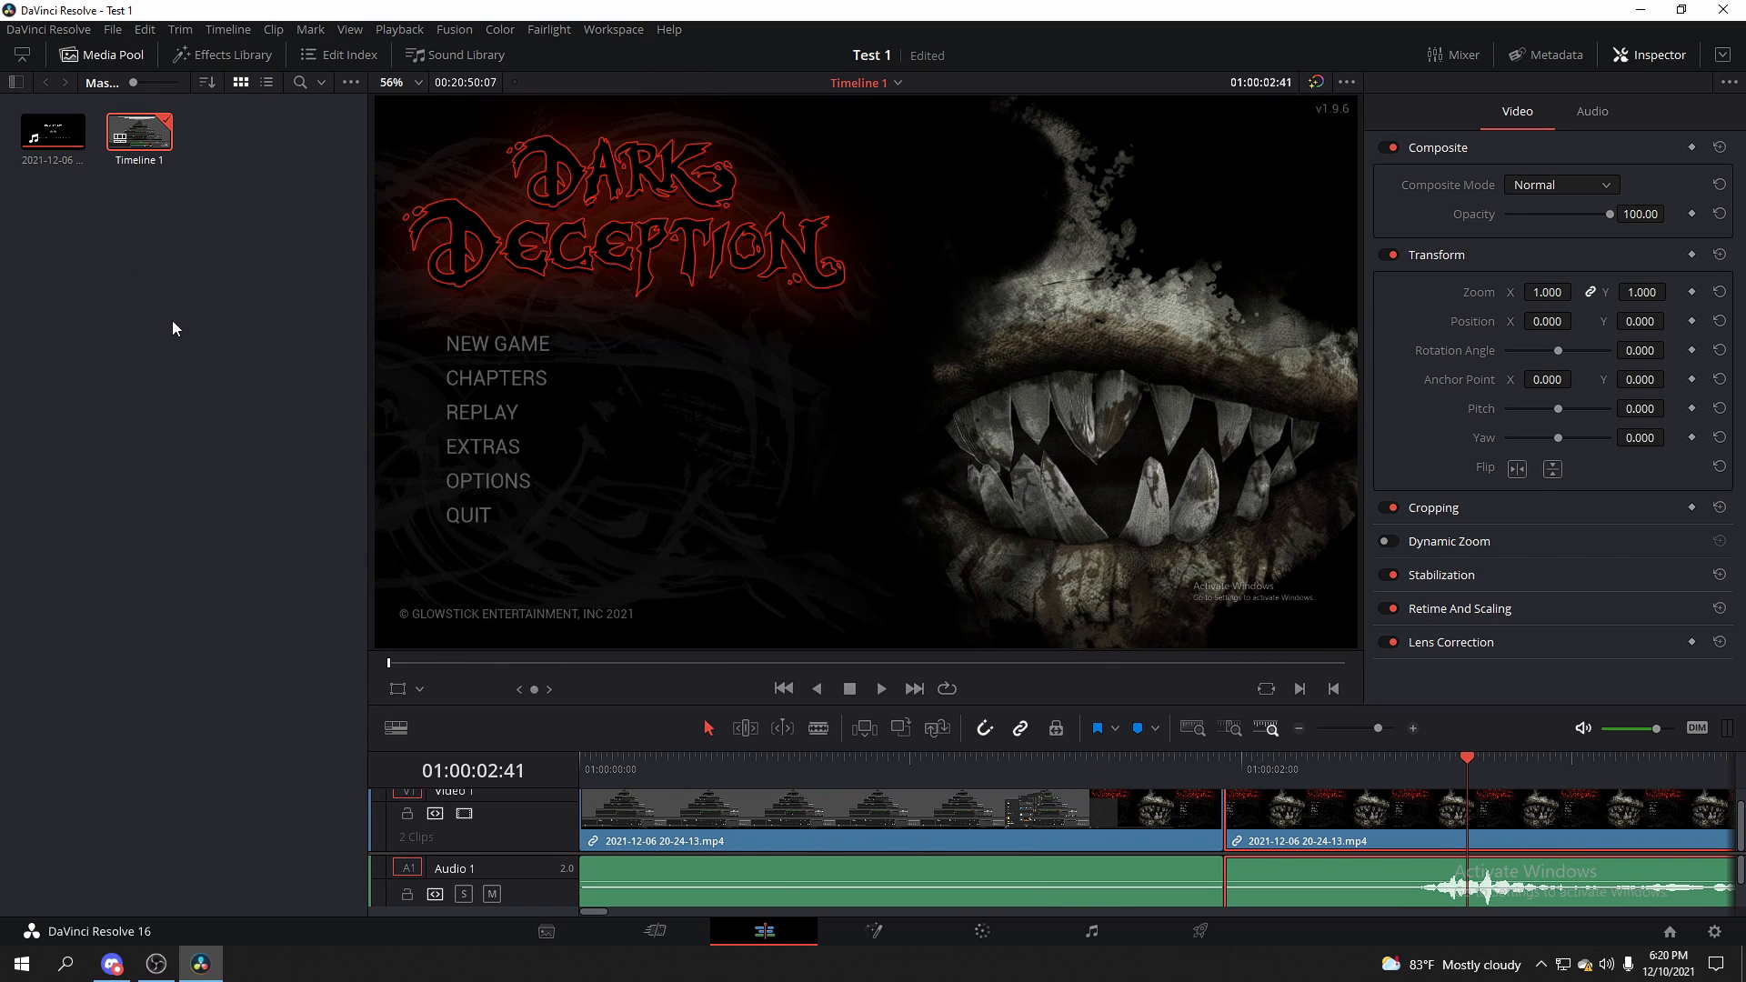
right_click(68, 354)
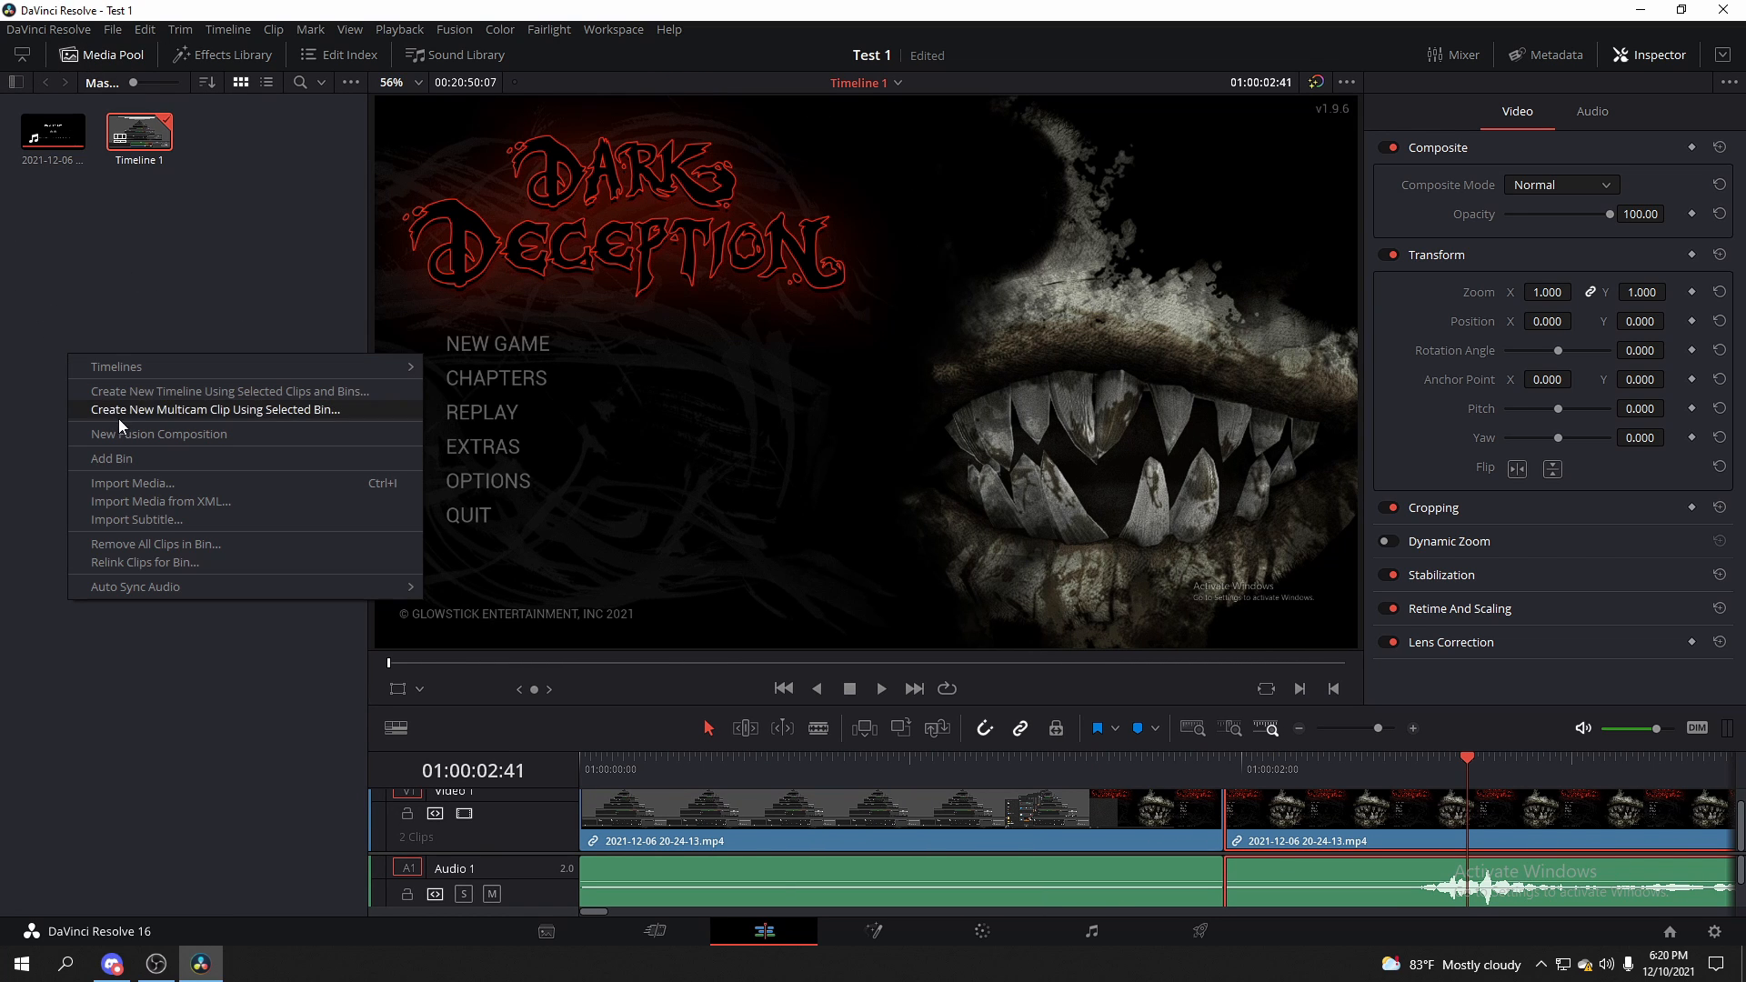
left_click(161, 491)
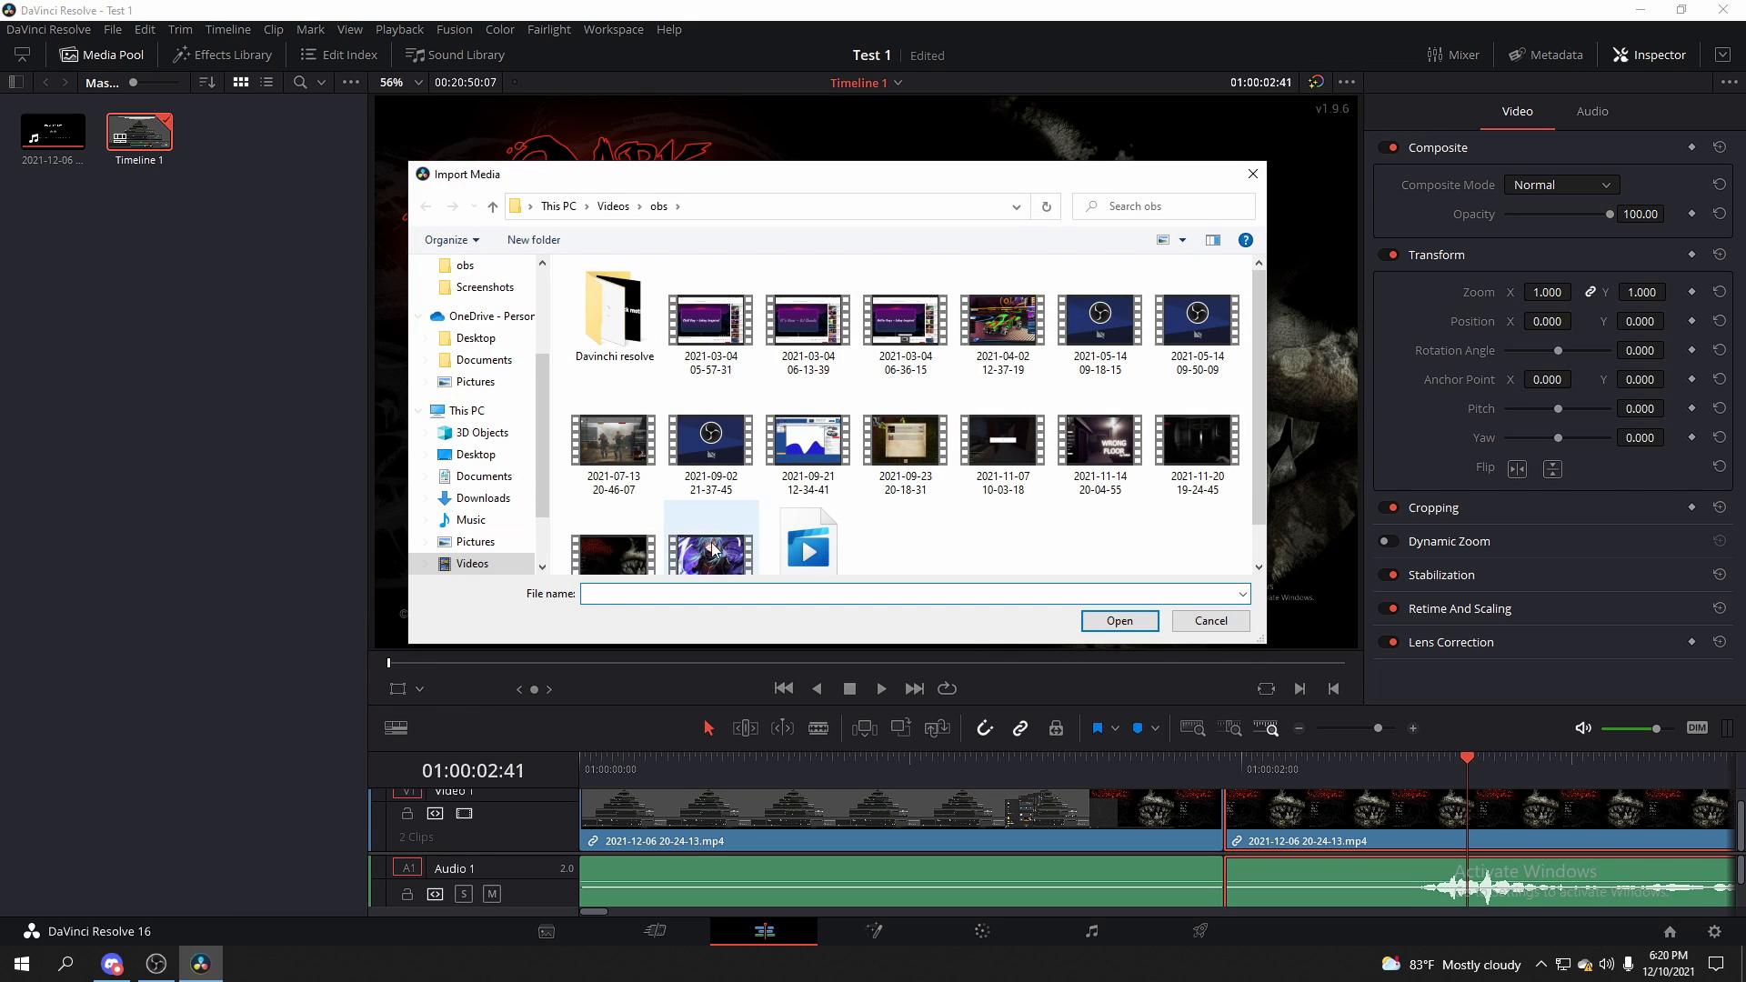
left_click(494, 565)
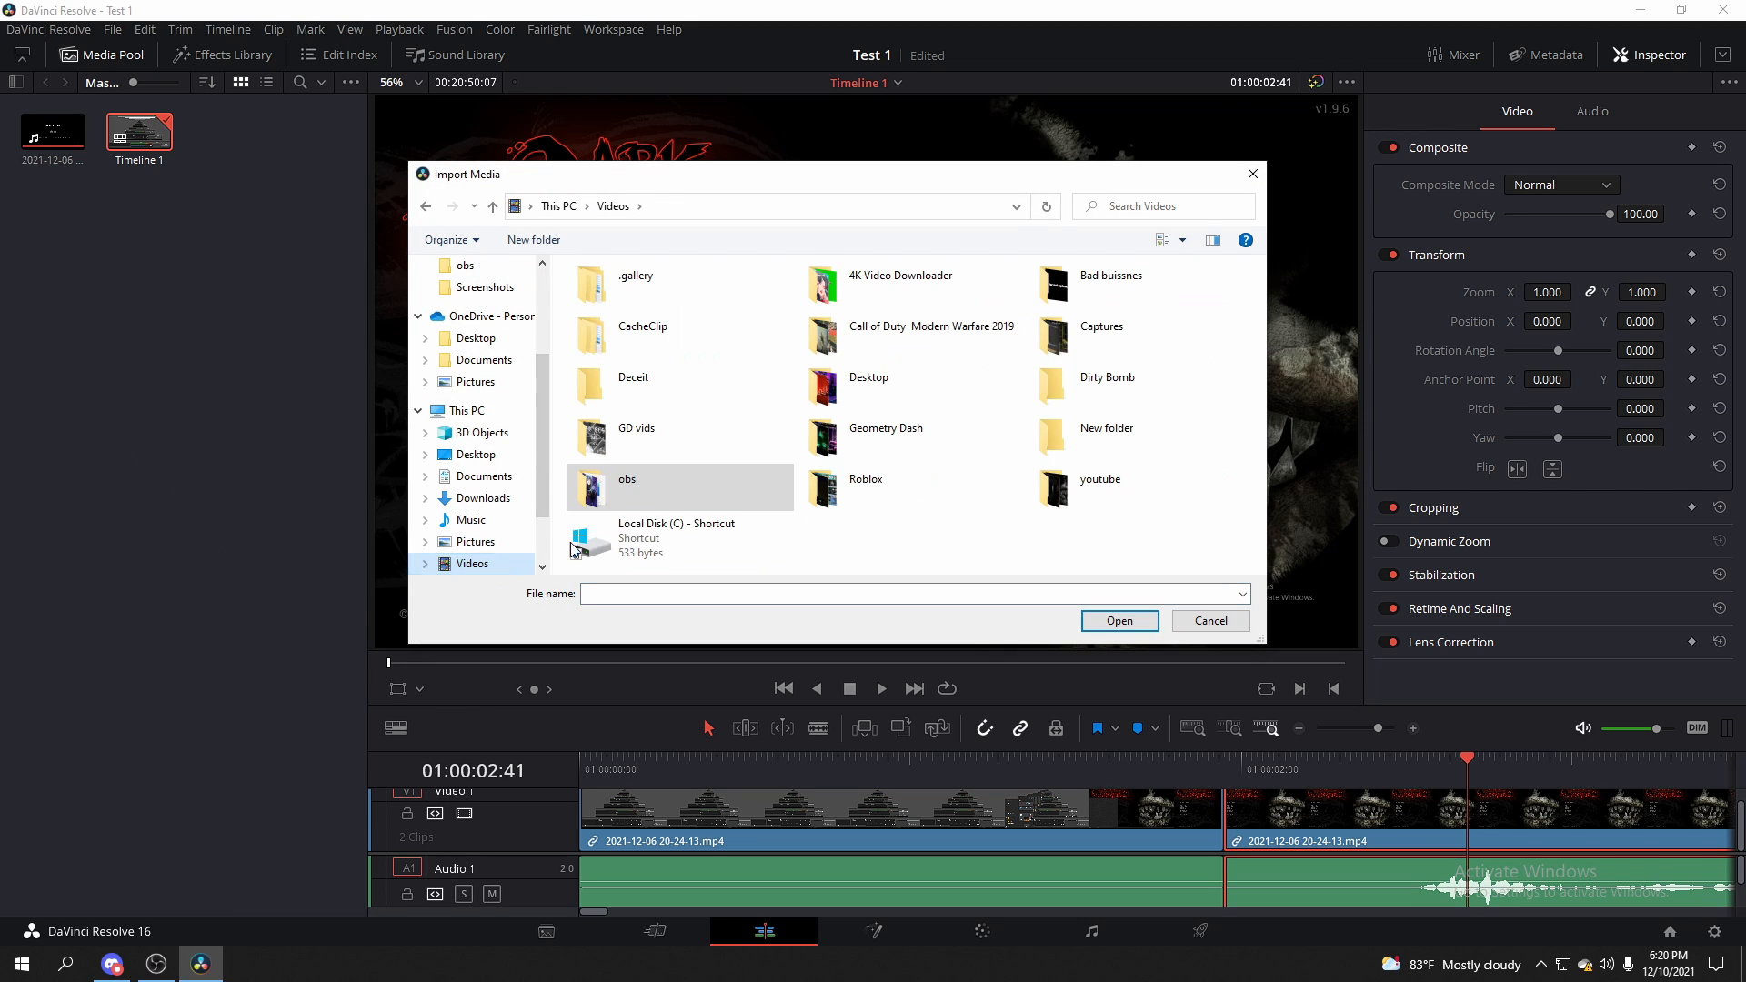
double_click(934, 273)
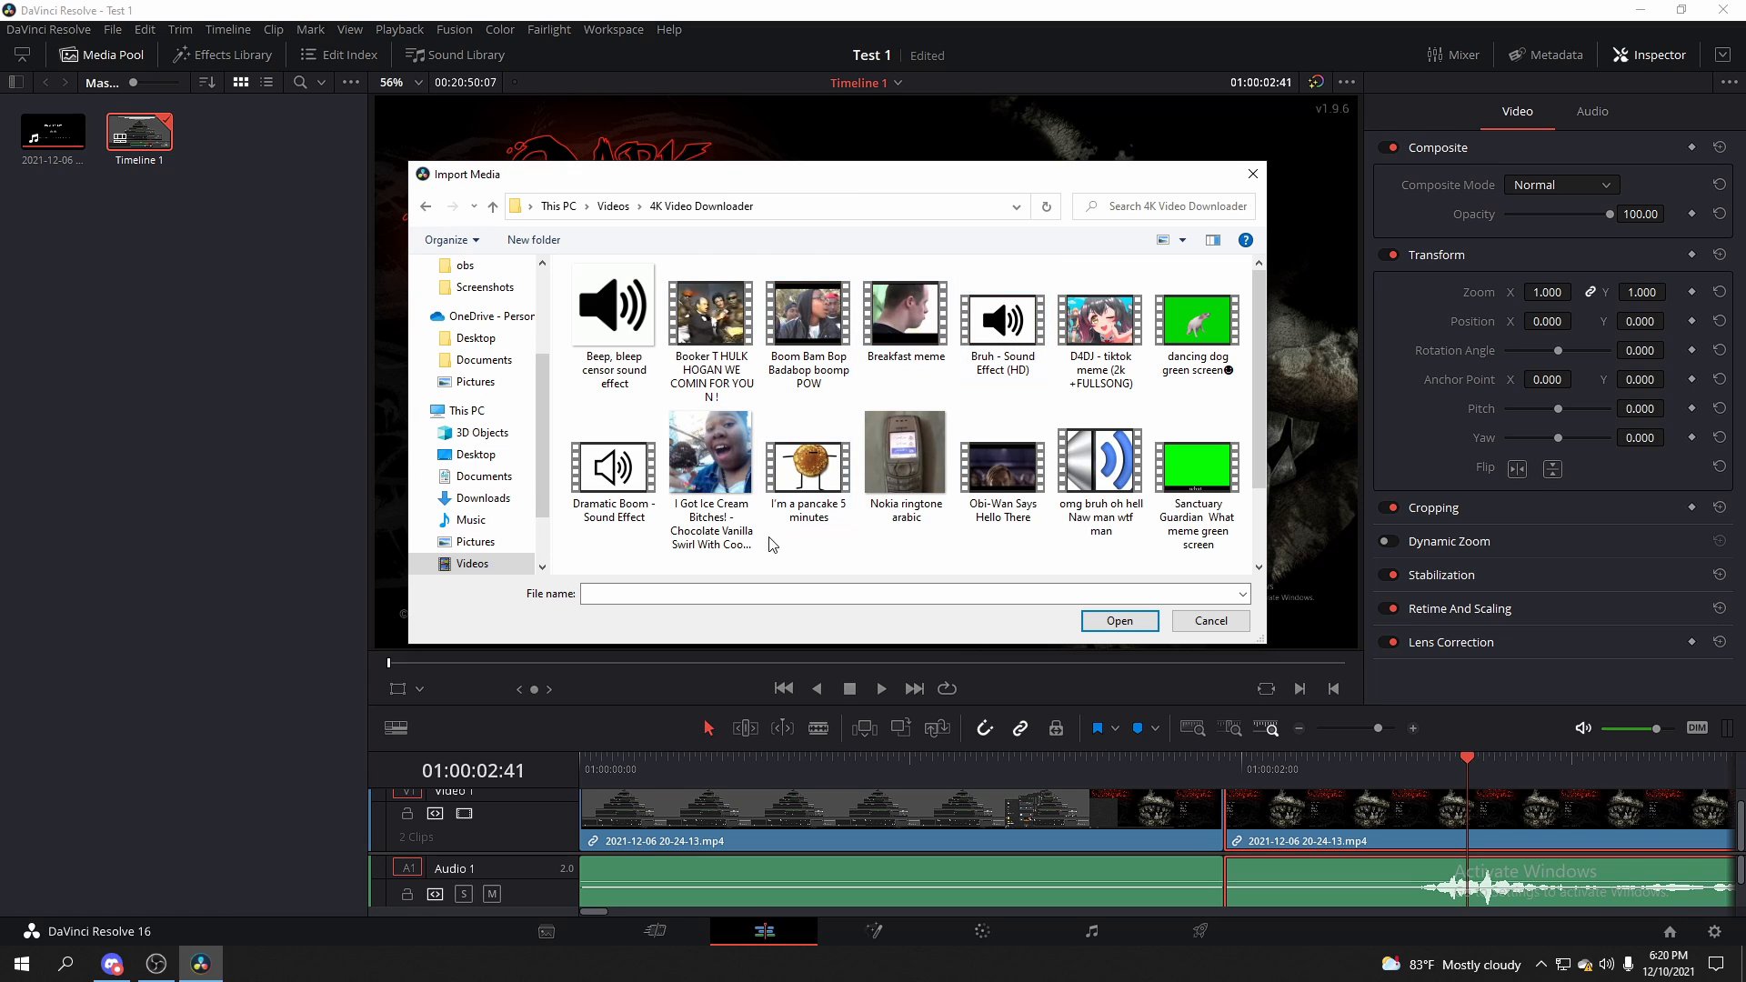
left_click(709, 451)
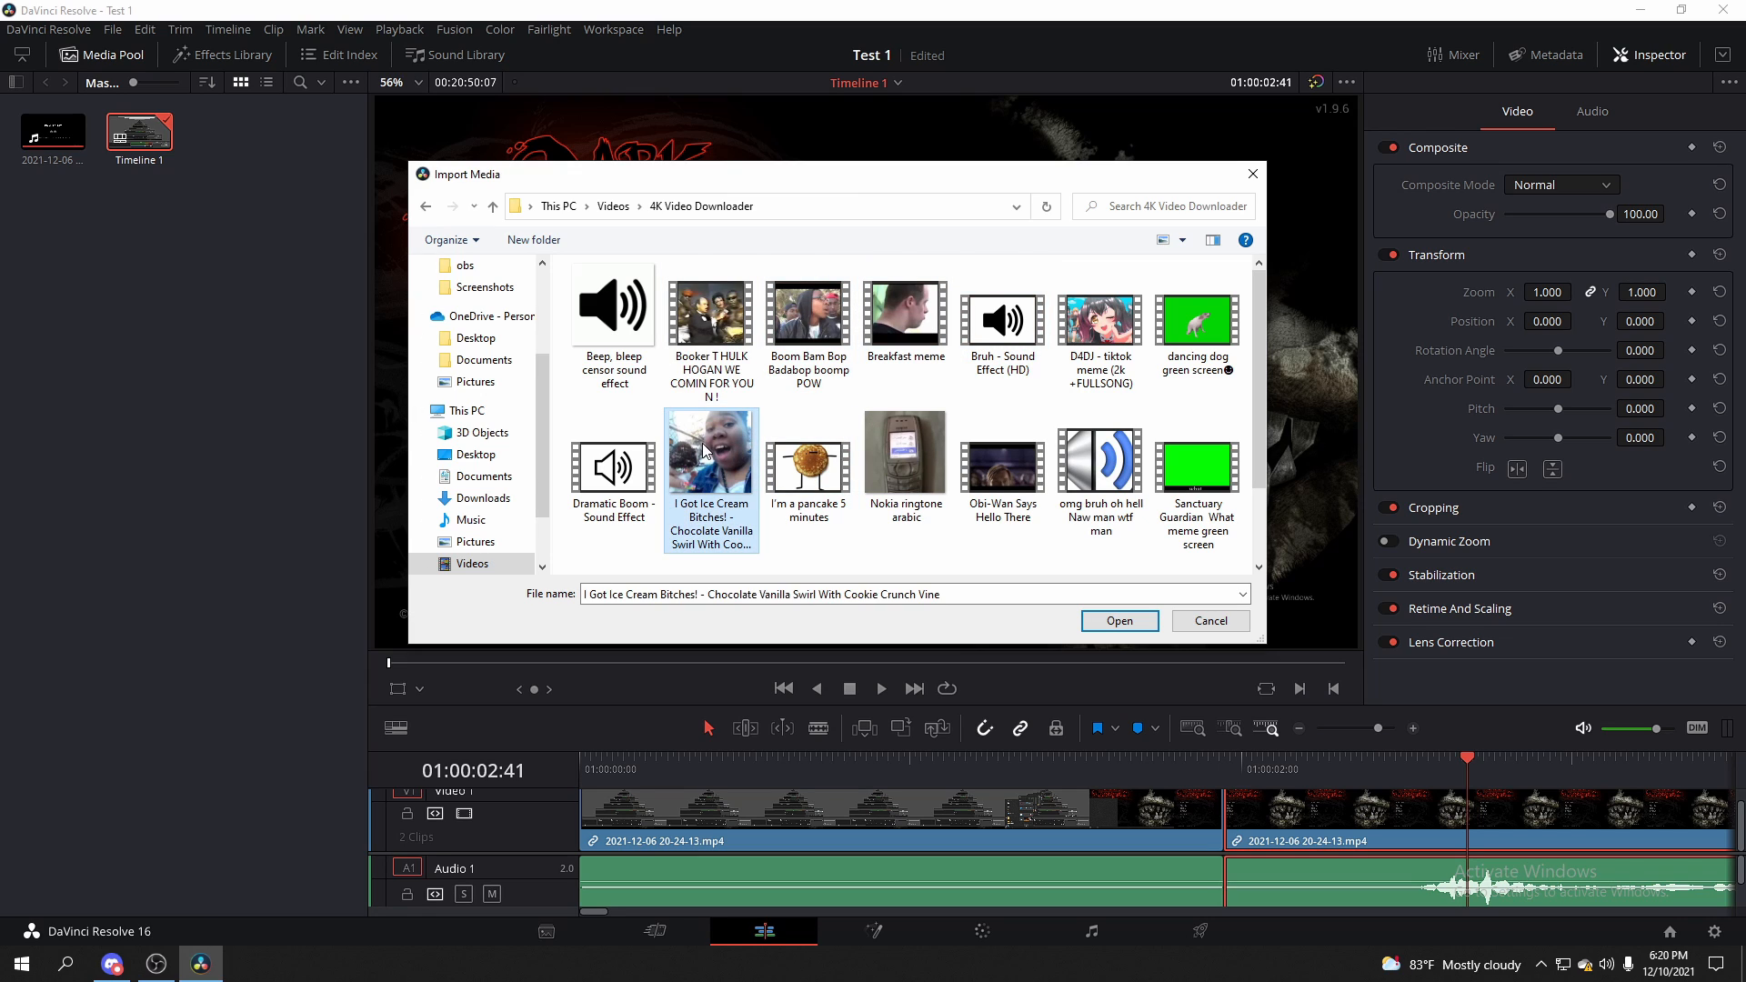
left_click(1126, 625)
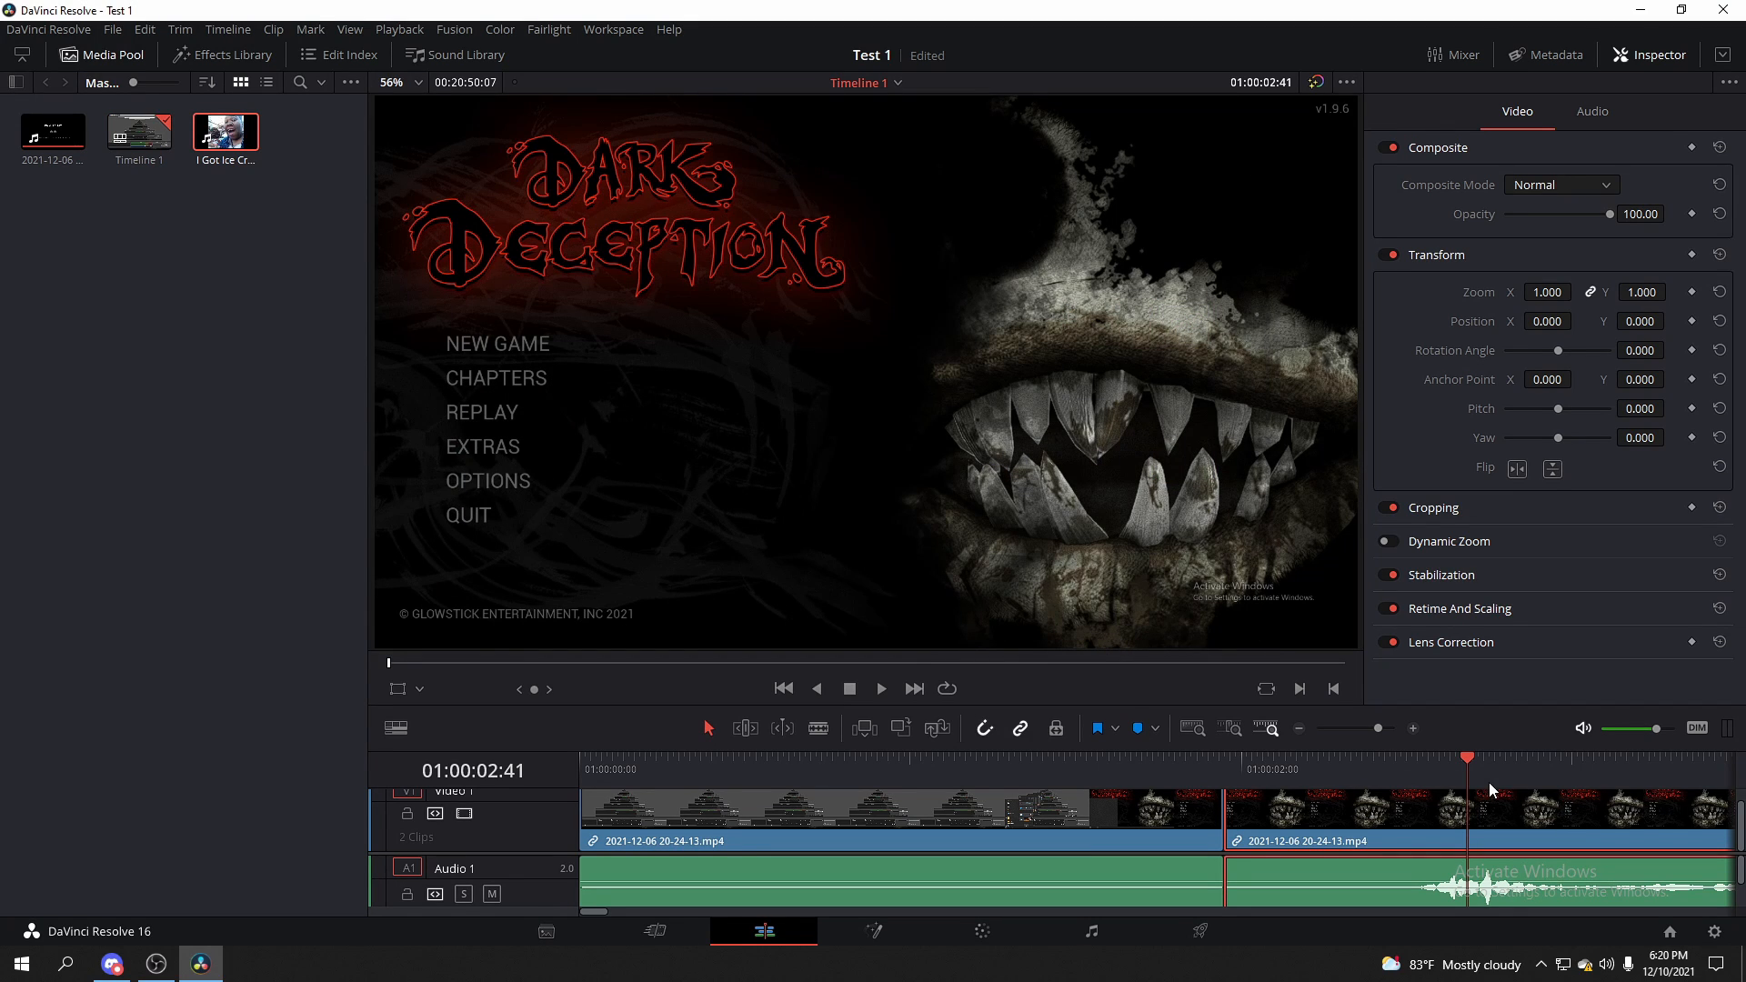
Place the imported ice cream clip on the Video 2 track, starting at the cut at 01:00:01:57
left_click_drag(1487, 782, 1214, 773)
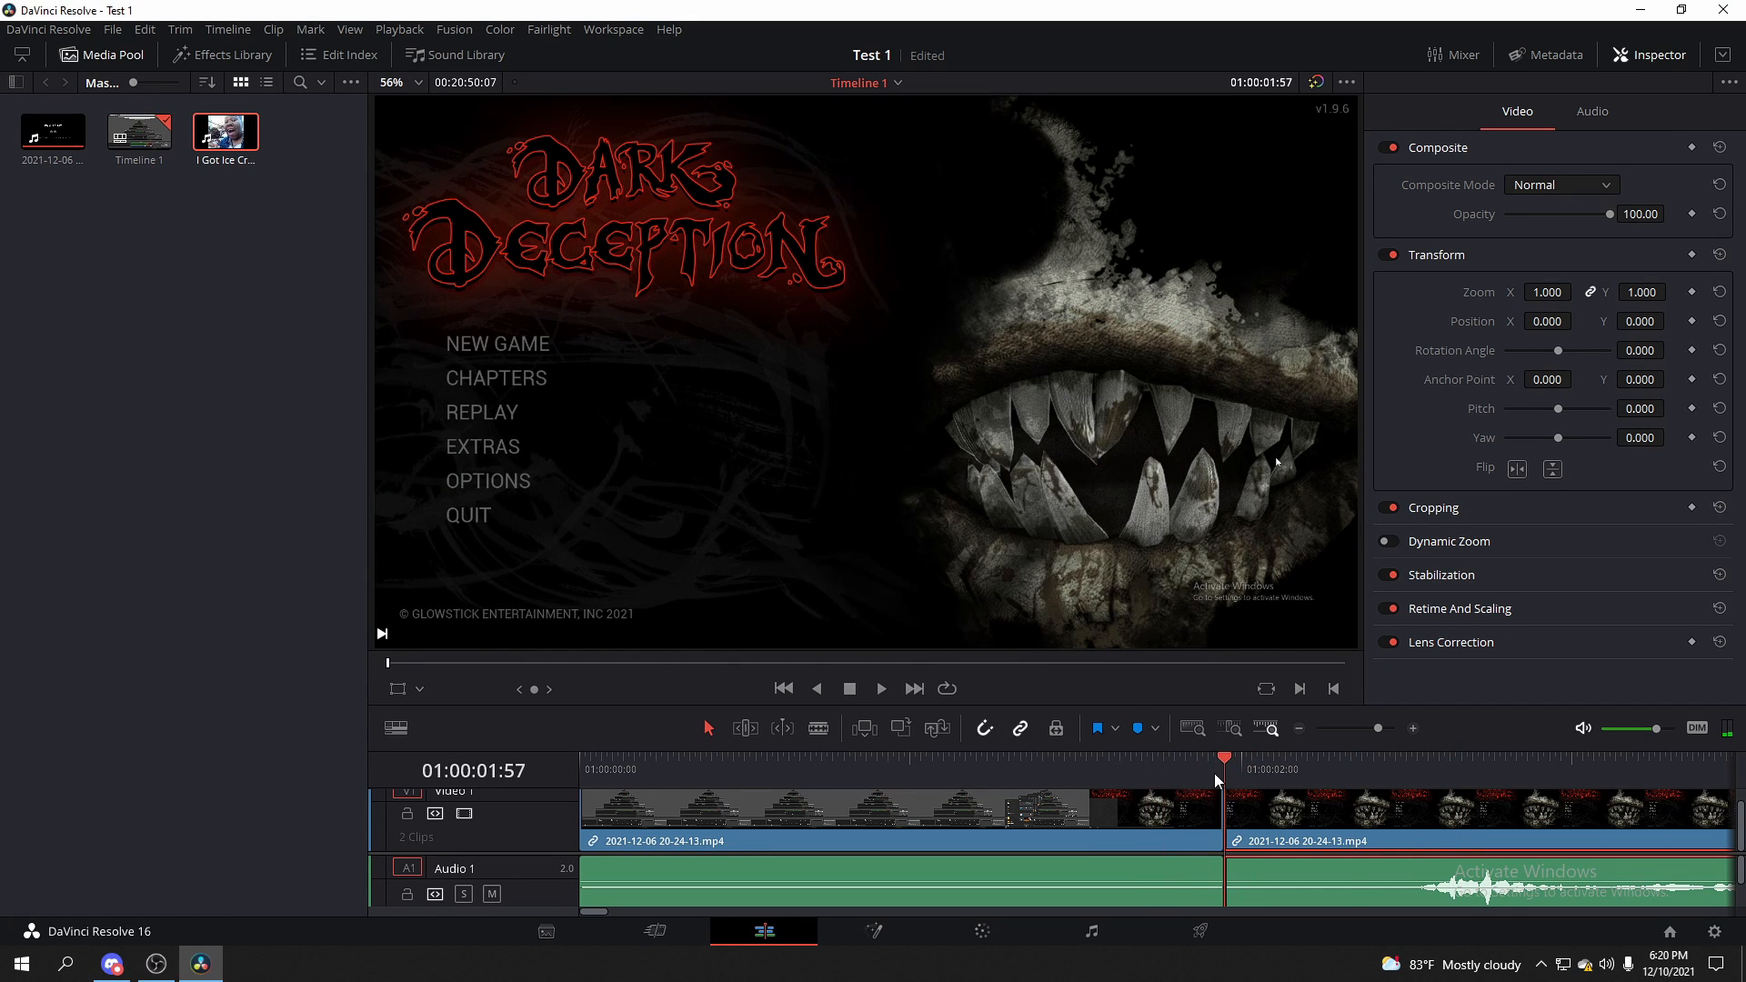
left_click_drag(228, 134, 709, 767)
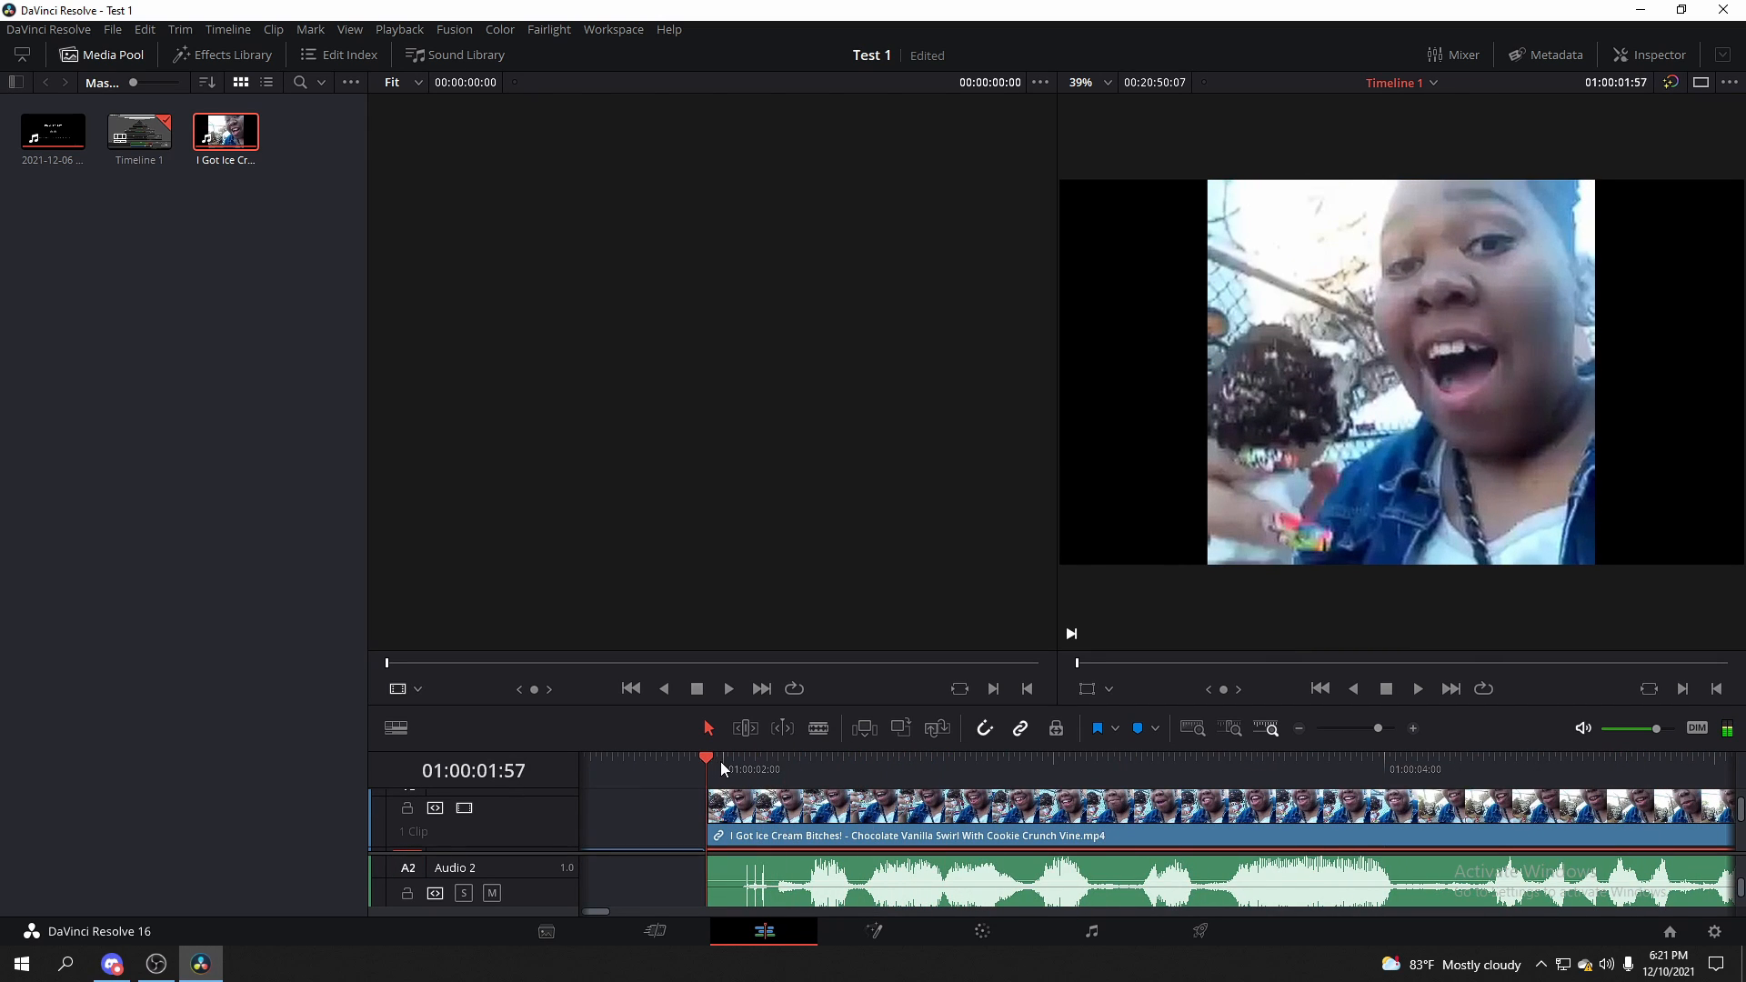
Set the ice cream clip's zoom to 0.510 and its position to X -61 and Y 13
left_click(1648, 53)
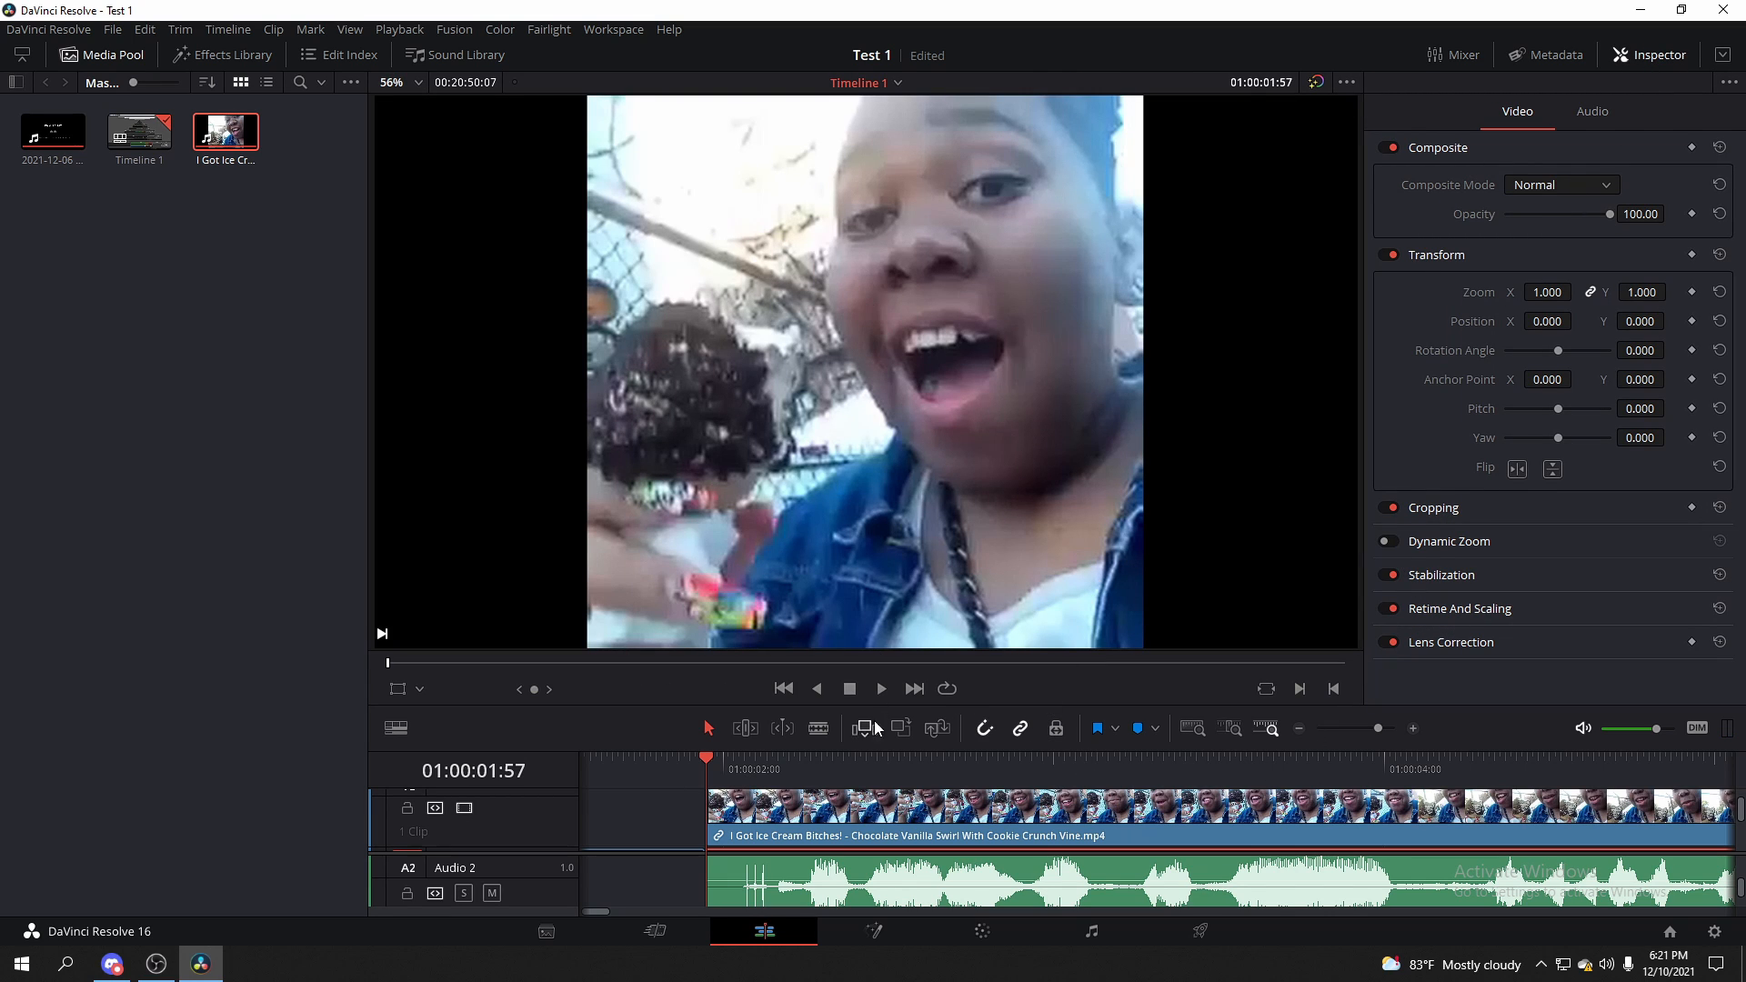
double_click(855, 820)
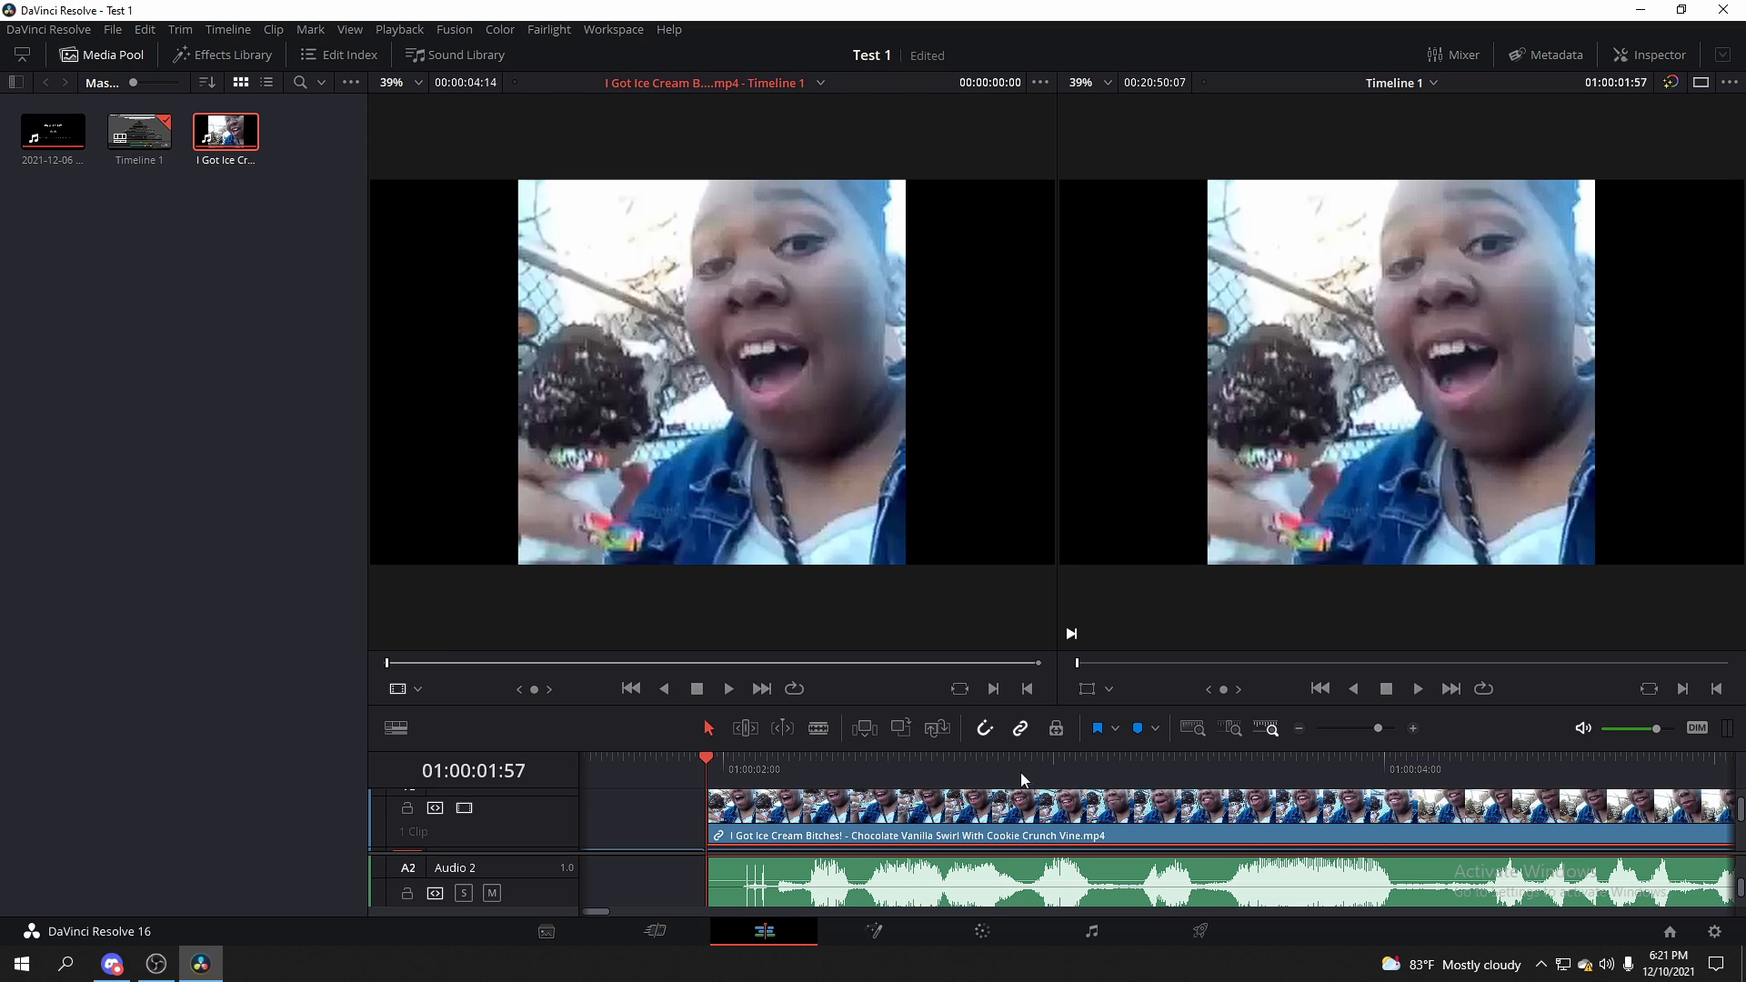
left_click(1641, 56)
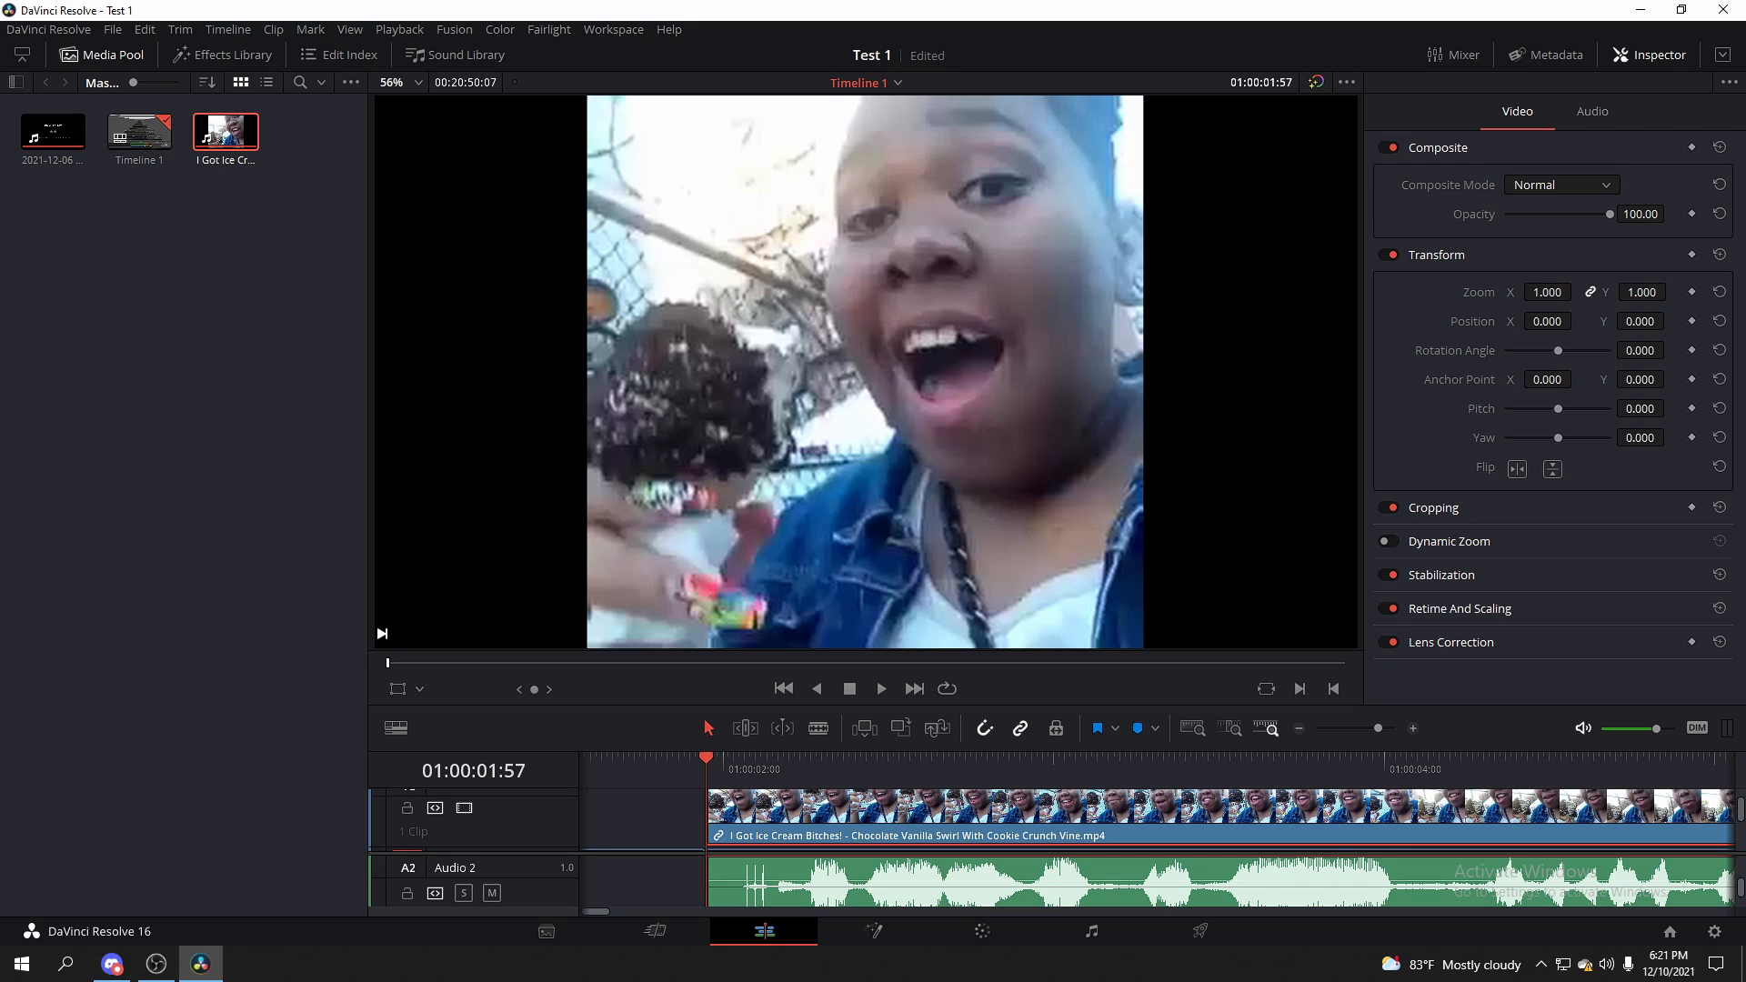
left_click_drag(1478, 292, 1276, 462)
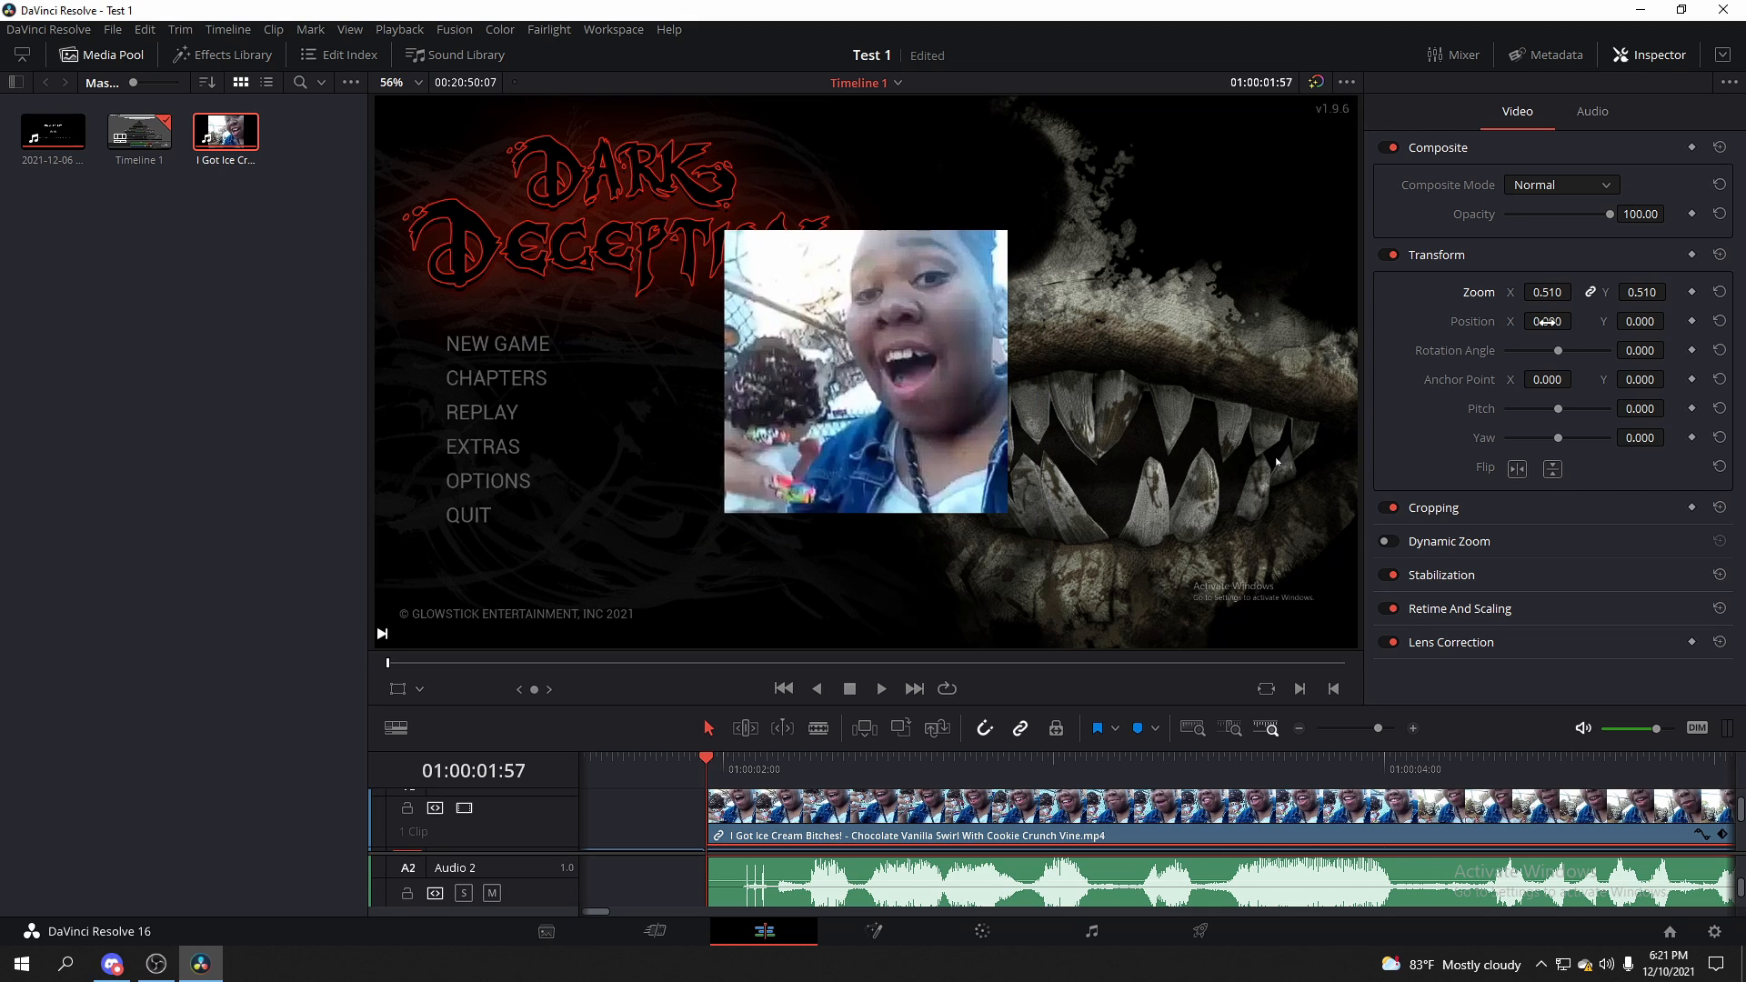
left_click_drag(1548, 321, 1509, 325)
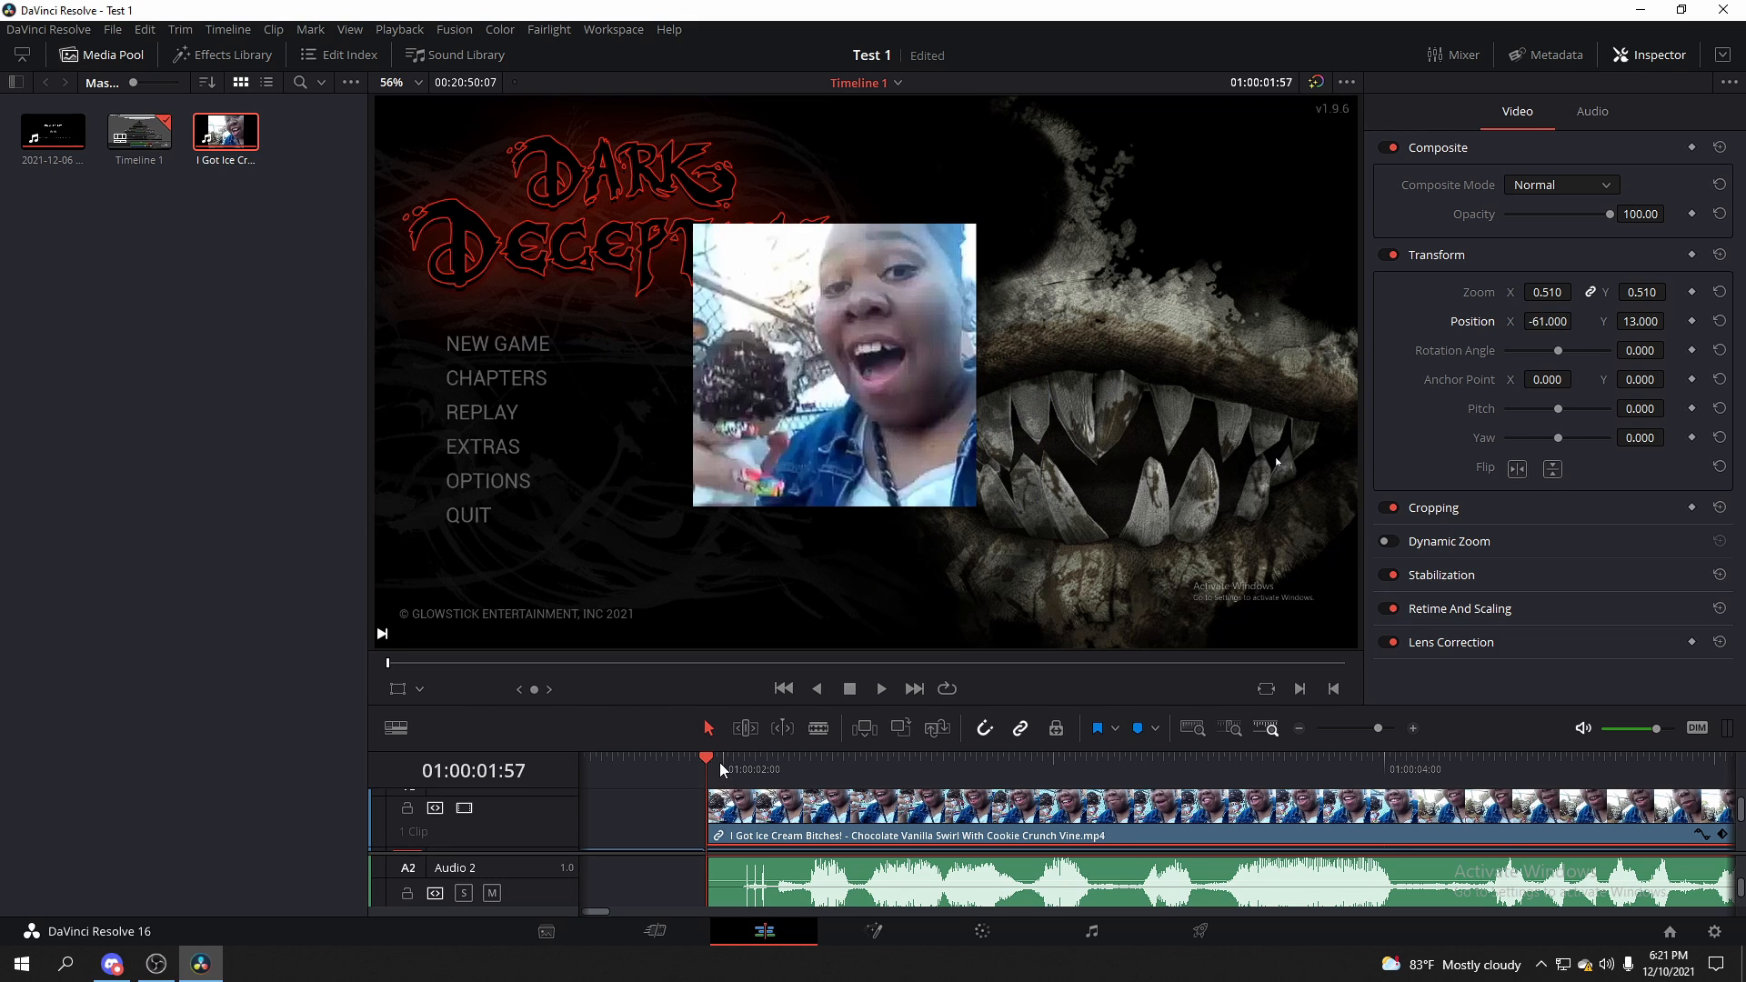
Play the overlaid ice cream clip from 01:00:01:57 and return the playhead to its start
mouse_move(723, 772)
left_mouse_down()
mouse_move(673, 771)
mouse_move(714, 779)
left_mouse_up()
key("space")
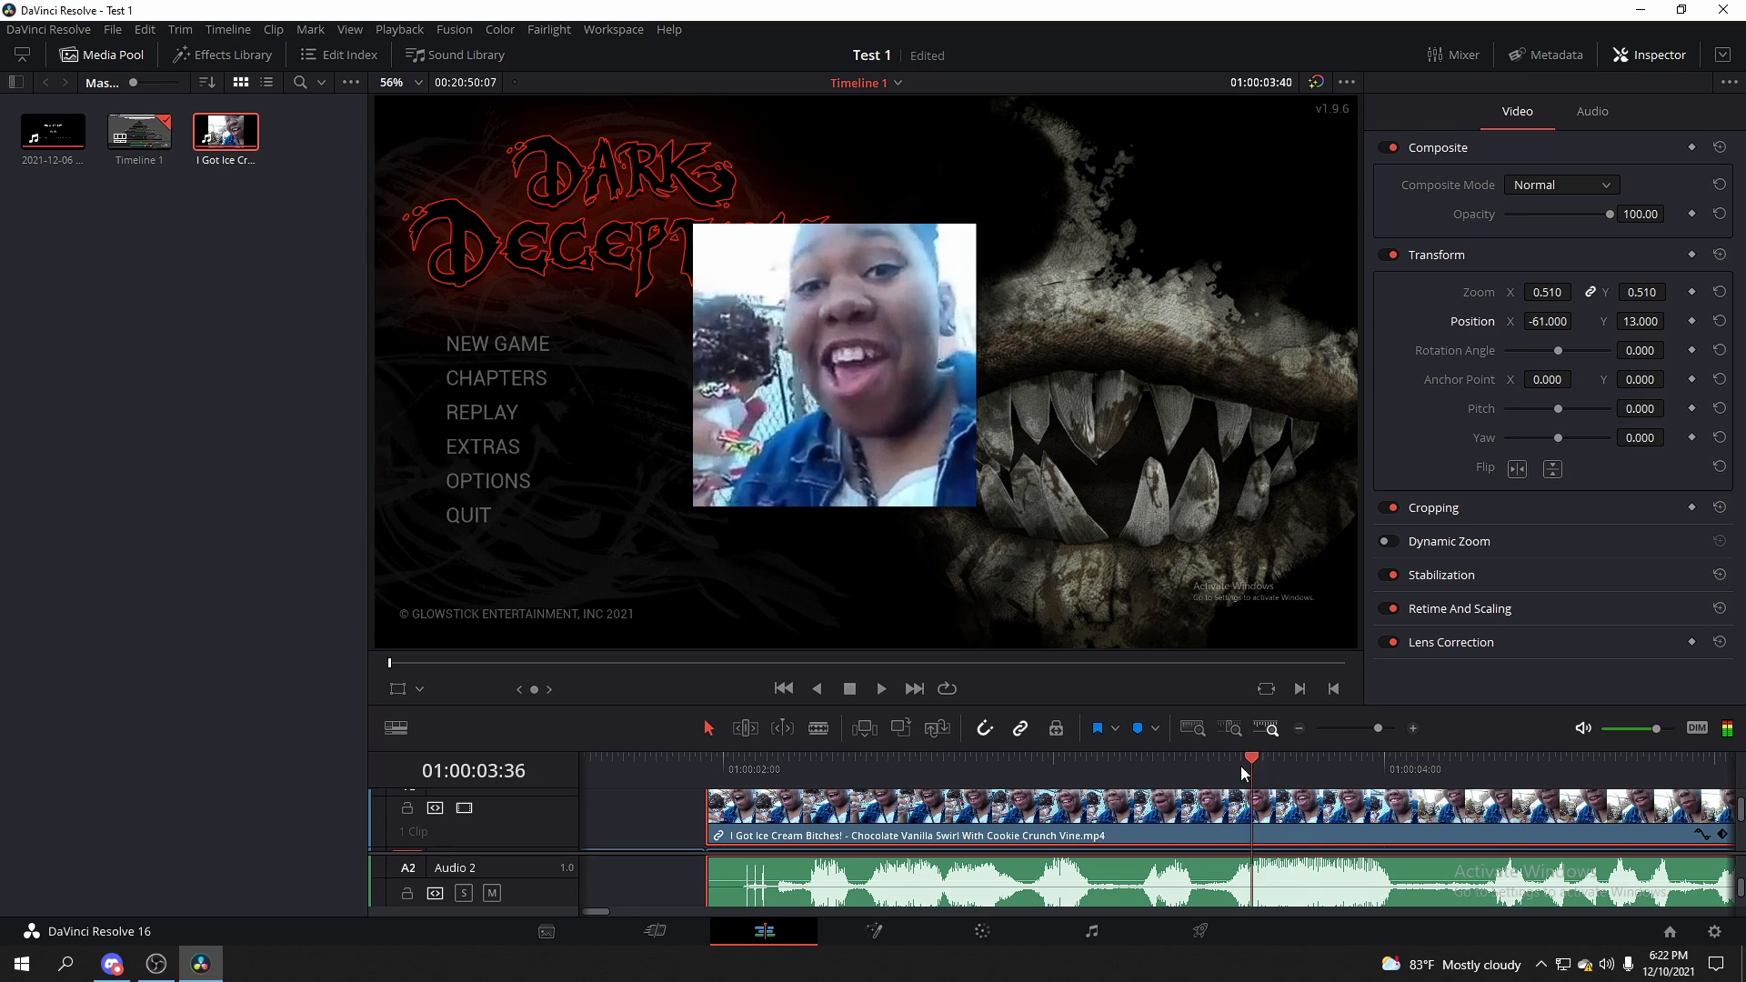
mouse_move(724, 773)
left_mouse_down()
mouse_move(657, 769)
mouse_move(694, 772)
left_mouse_up()
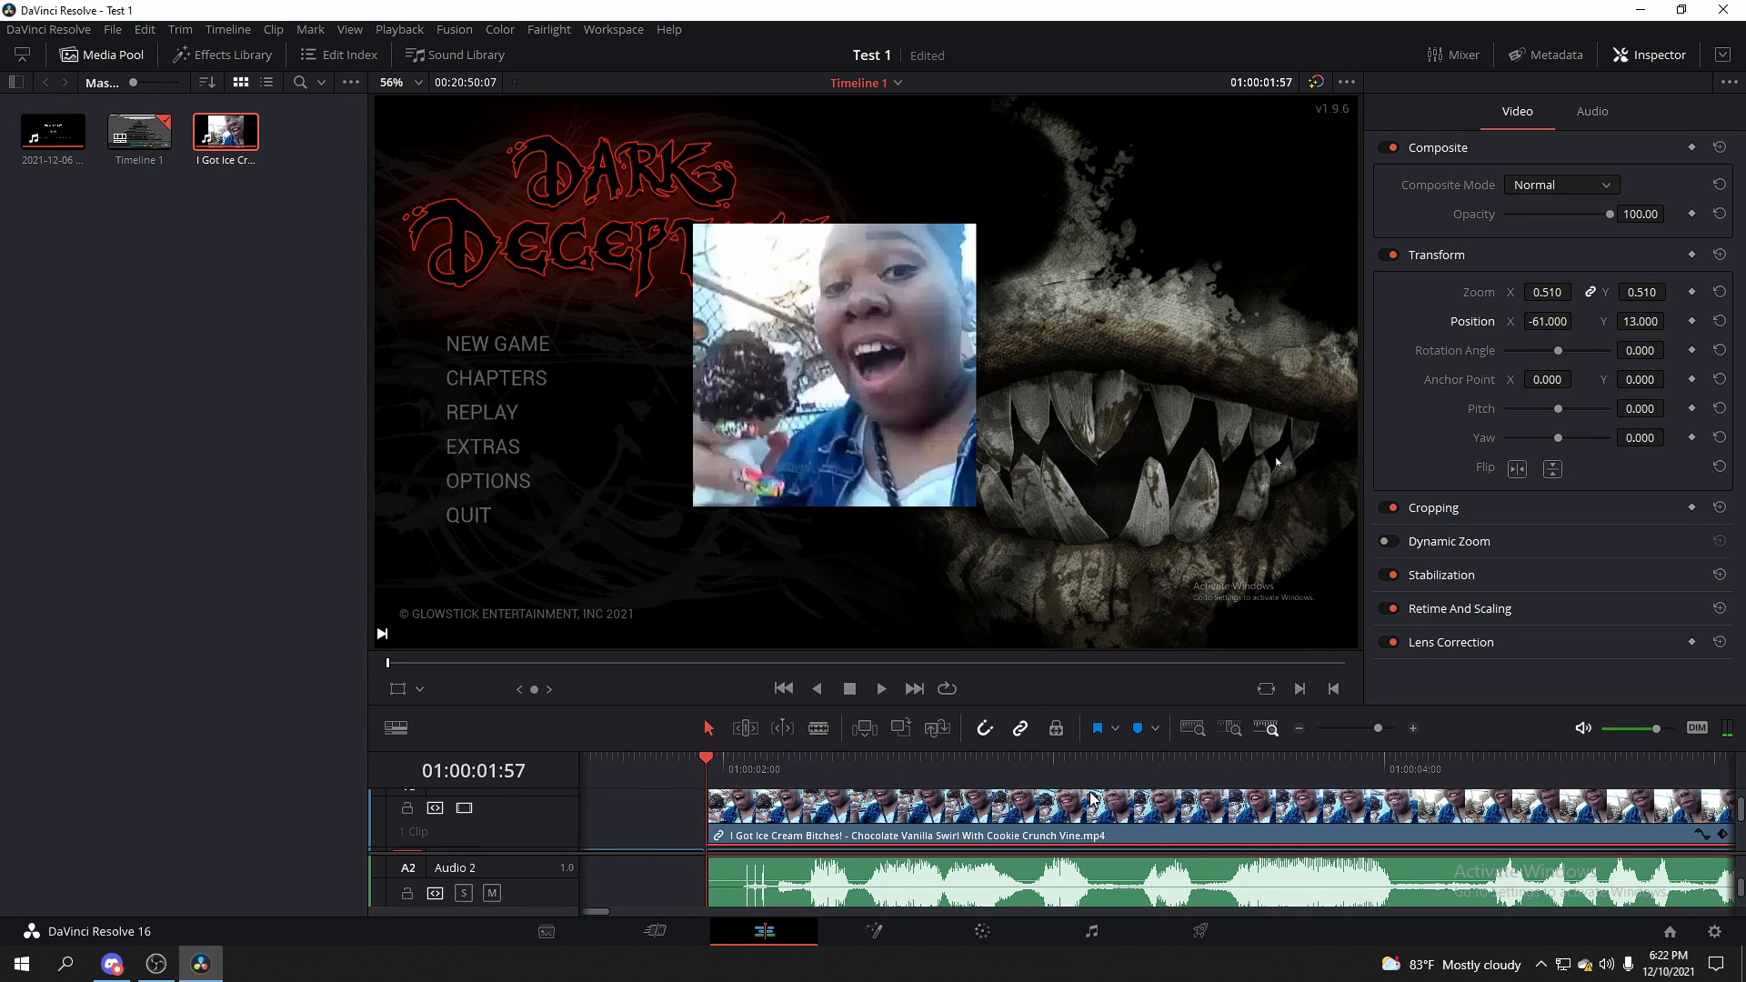
Unlink the ice cream clip's video from its audio on the timeline and clear the selection
scroll(1043, 856, "down", 2)
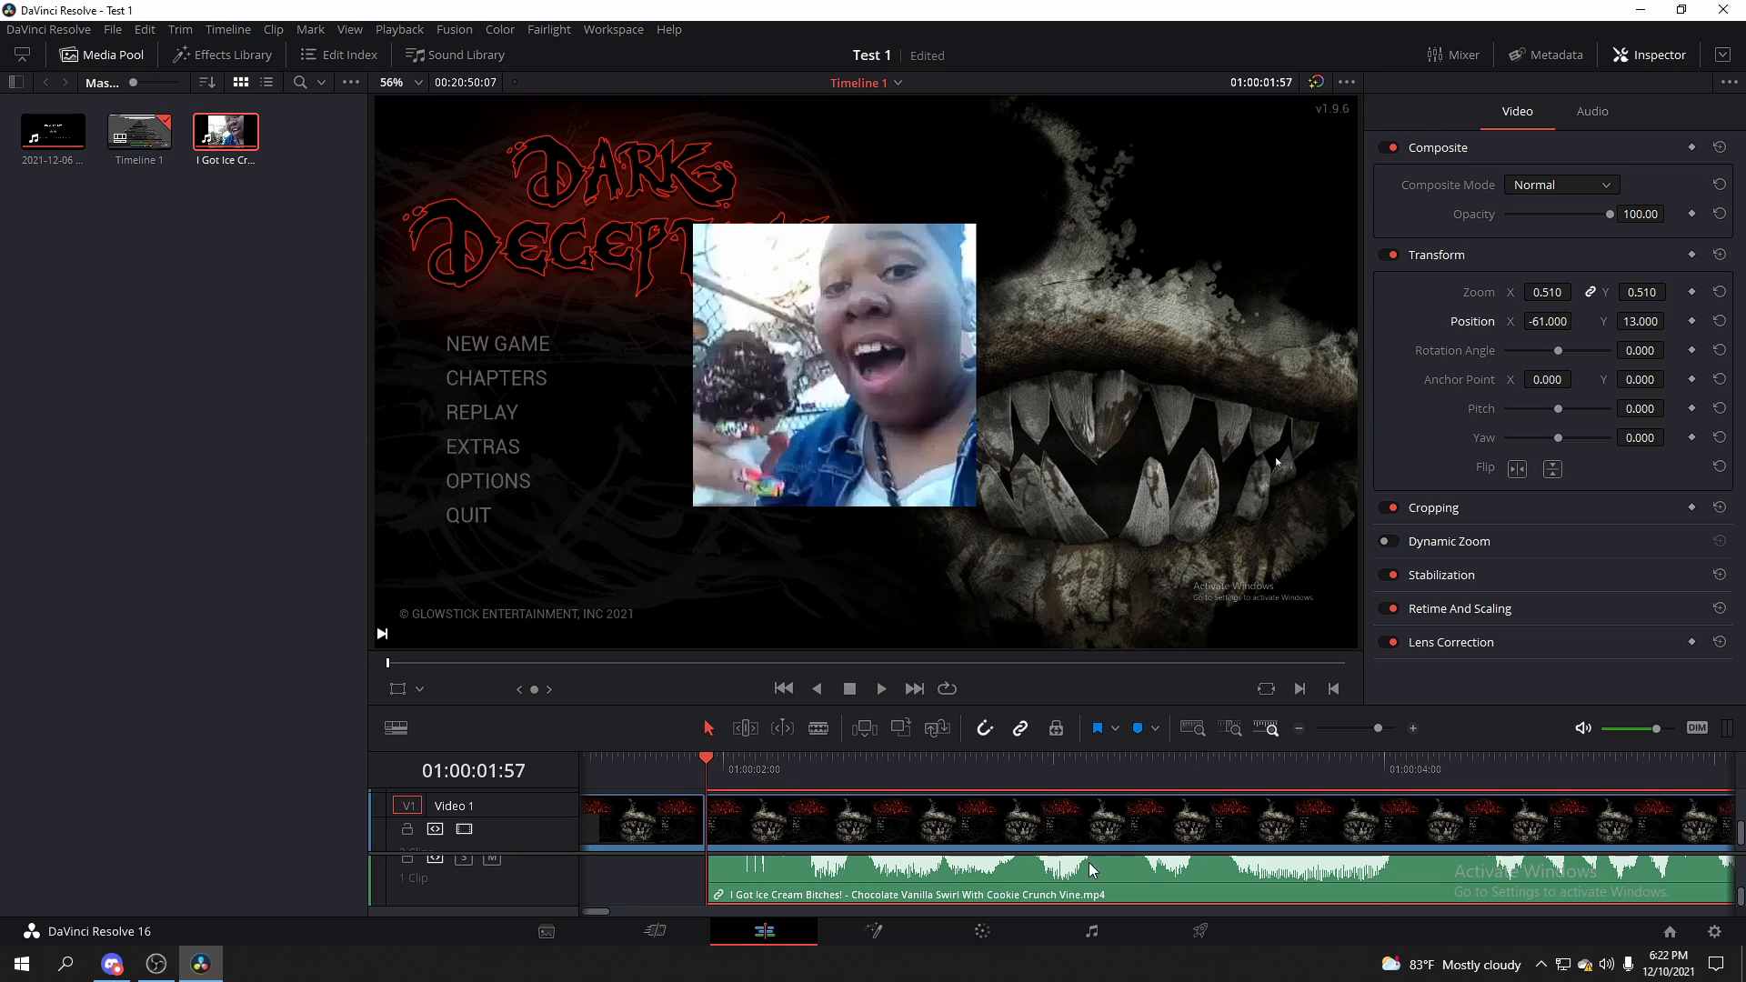
scroll(1069, 832, "up", 2)
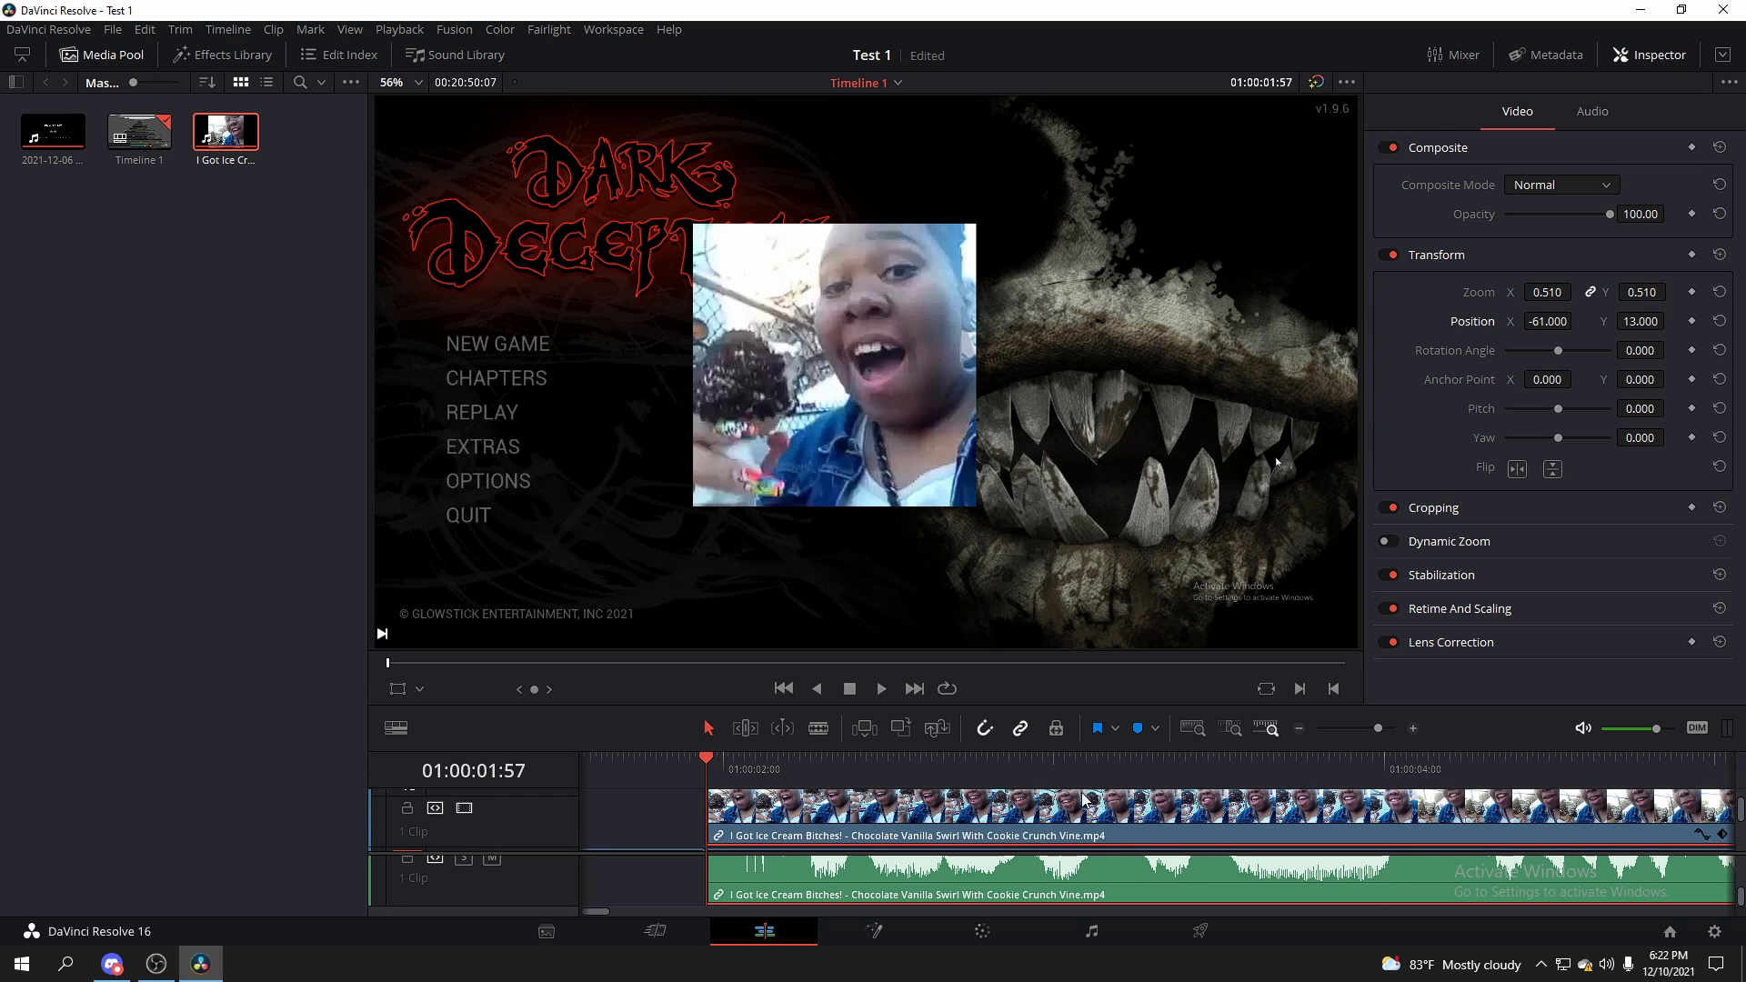
scroll(1080, 875, "down", 2)
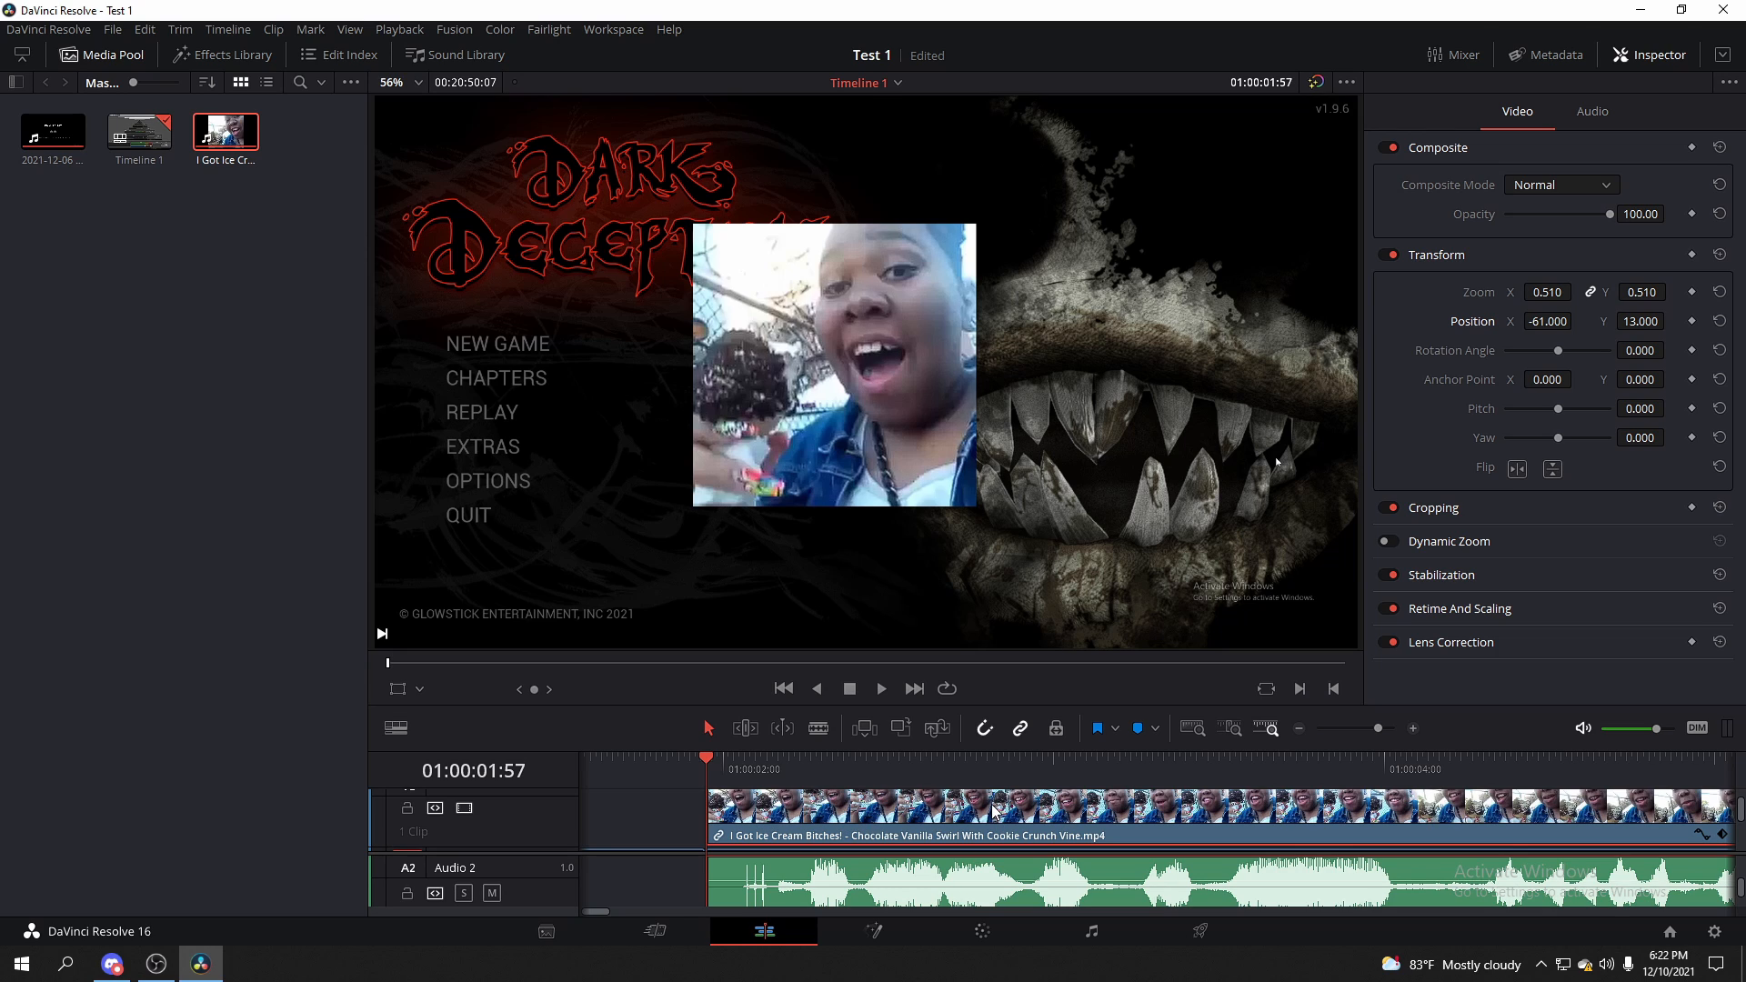
right_click(834, 815)
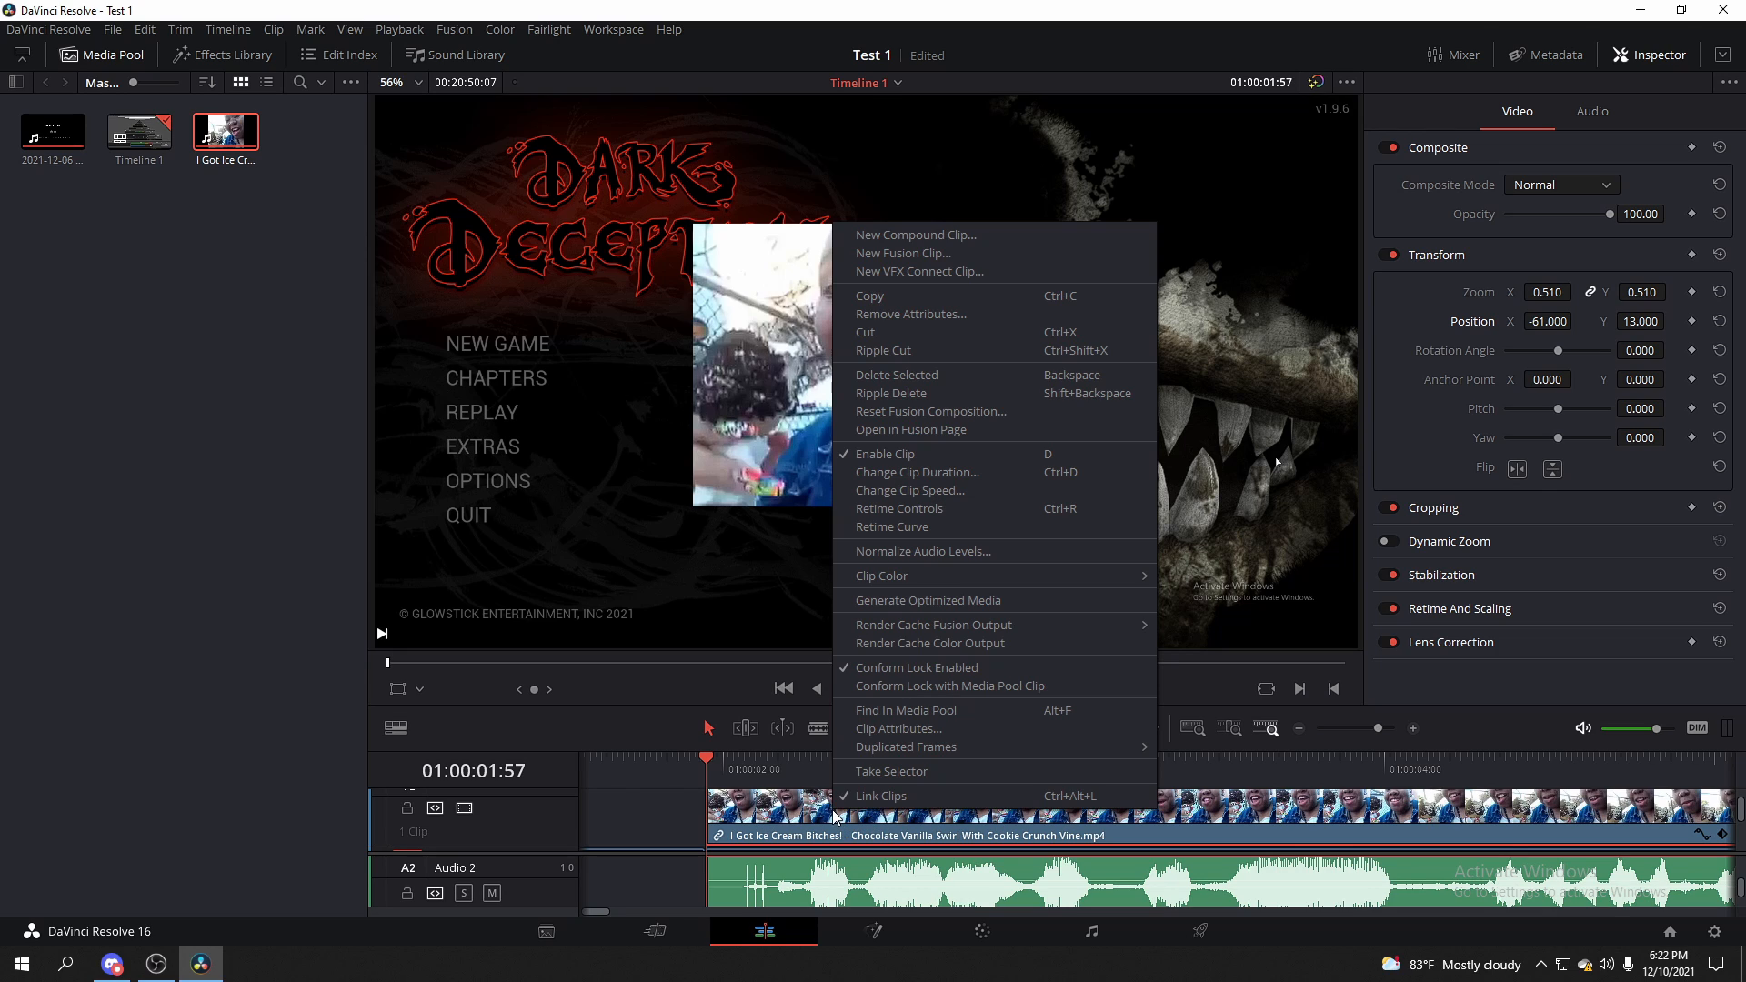
left_click(880, 797)
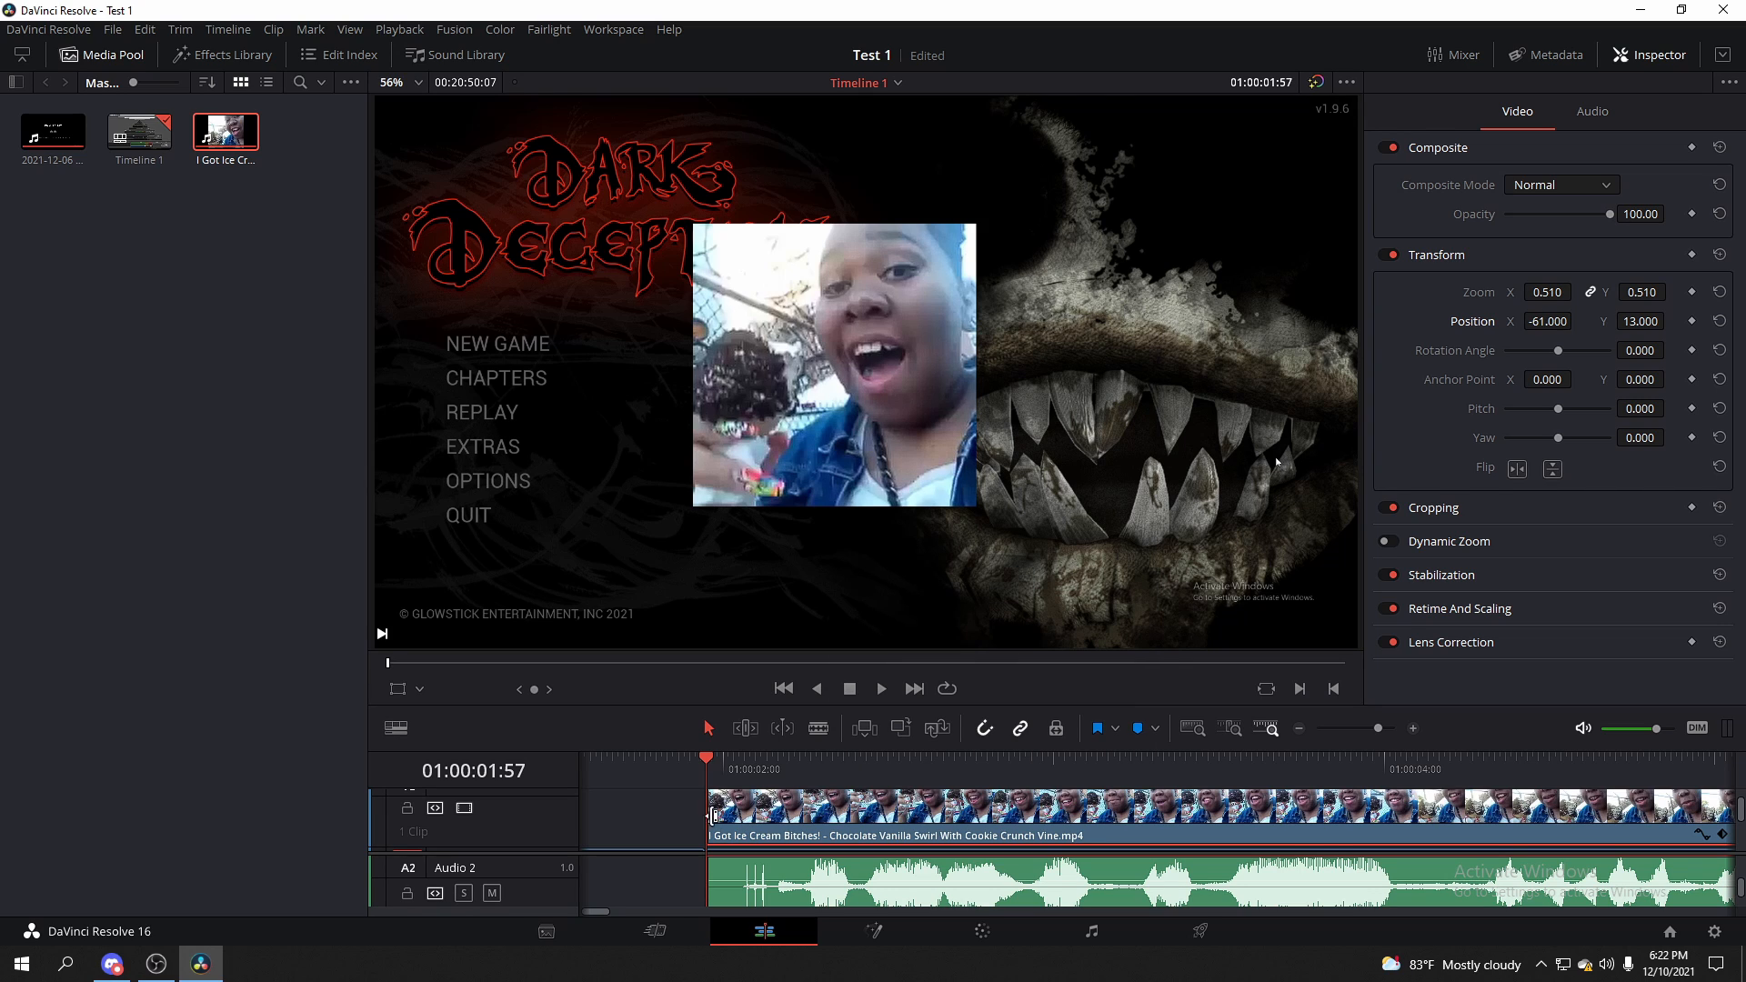
left_click(662, 807)
Select the unlinked ice cream video on Video 2 by itself and delete it, keeping its audio
left_click(833, 813)
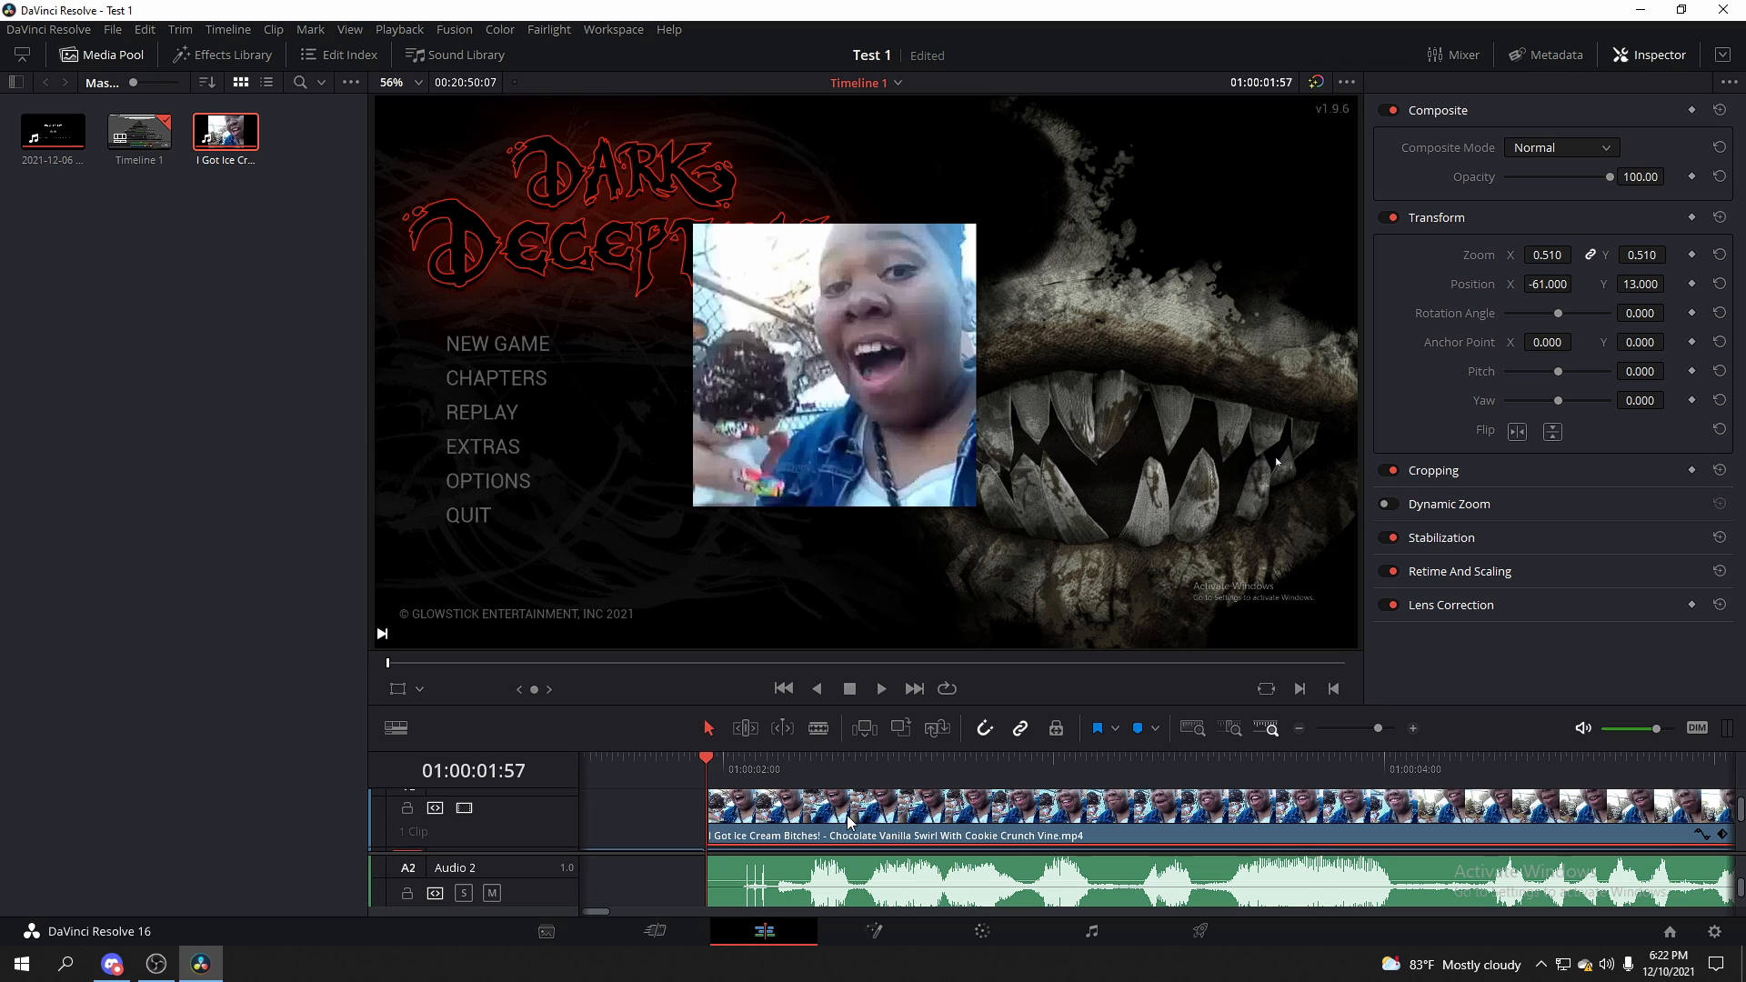
scroll(847, 815, "down", 3)
scroll(855, 822, "up", 3)
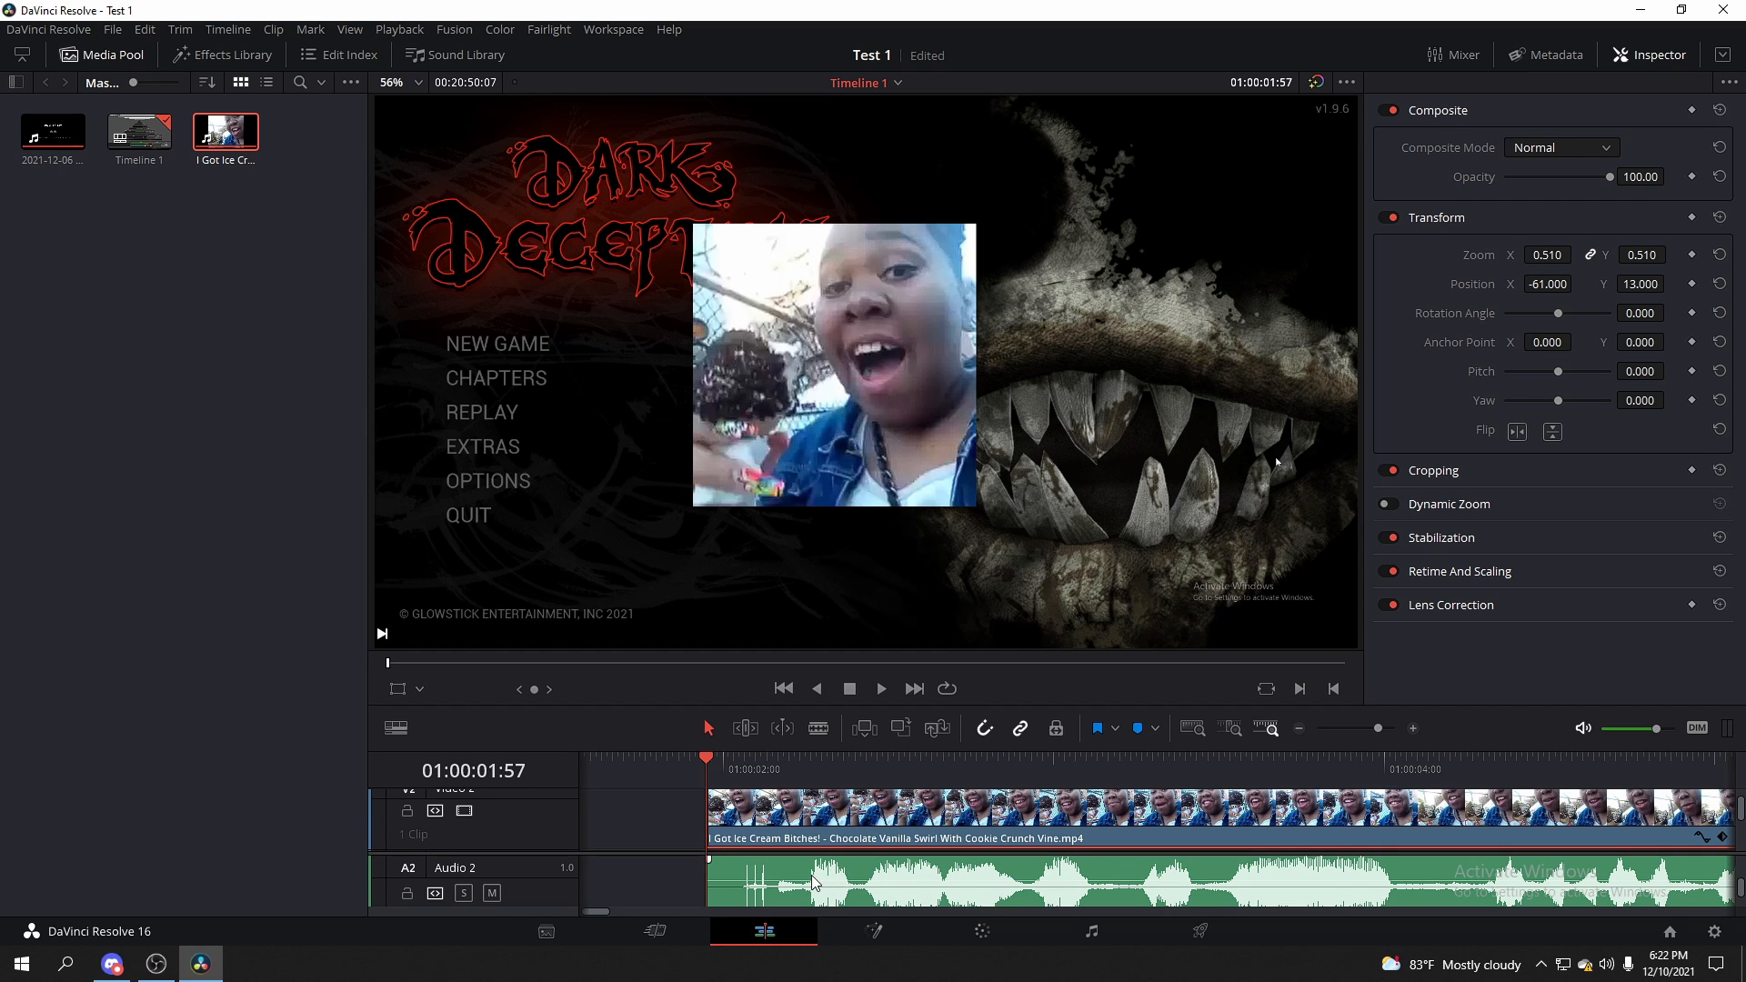
left_click(813, 876)
left_click(817, 827)
left_click(763, 865)
left_click(790, 828)
left_click(763, 866)
left_click(806, 817)
key("Delete")
Play the timeline from 01:00:01:57 to hear the remaining ice cream audio and return the playhead there
mouse_move(706, 766)
left_mouse_down()
mouse_move(820, 778)
mouse_move(717, 773)
left_mouse_up()
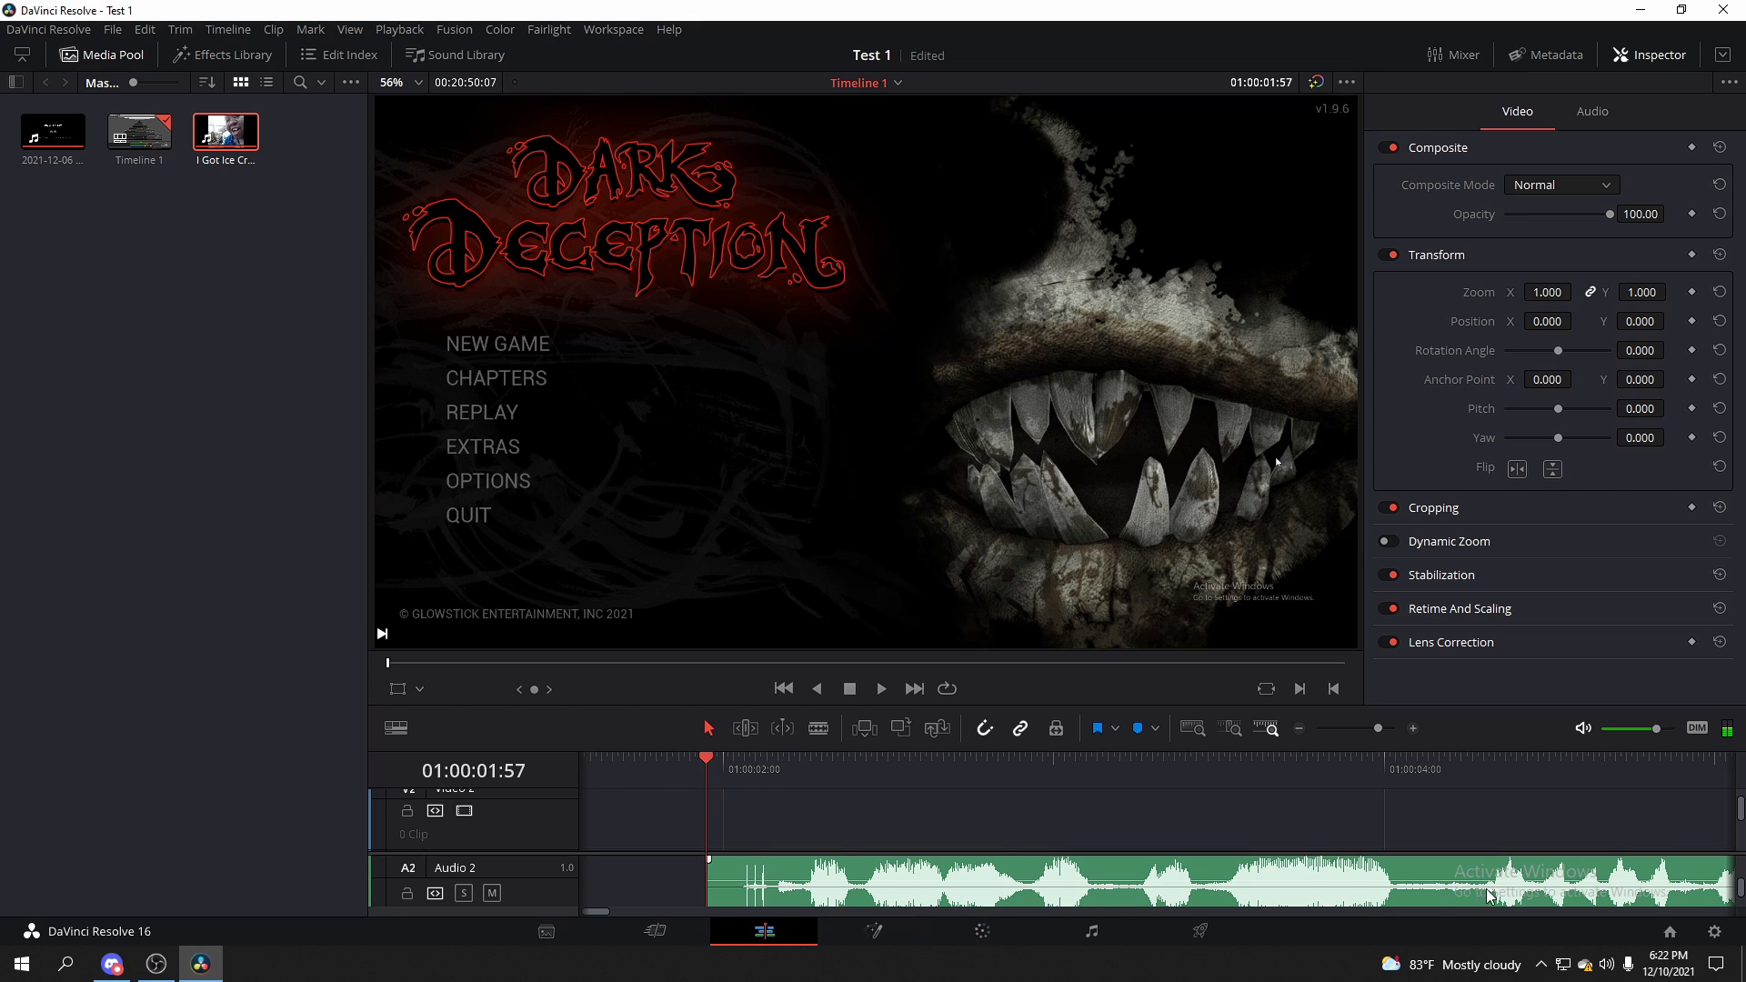
scroll(1491, 895, "up", 3)
key("space")
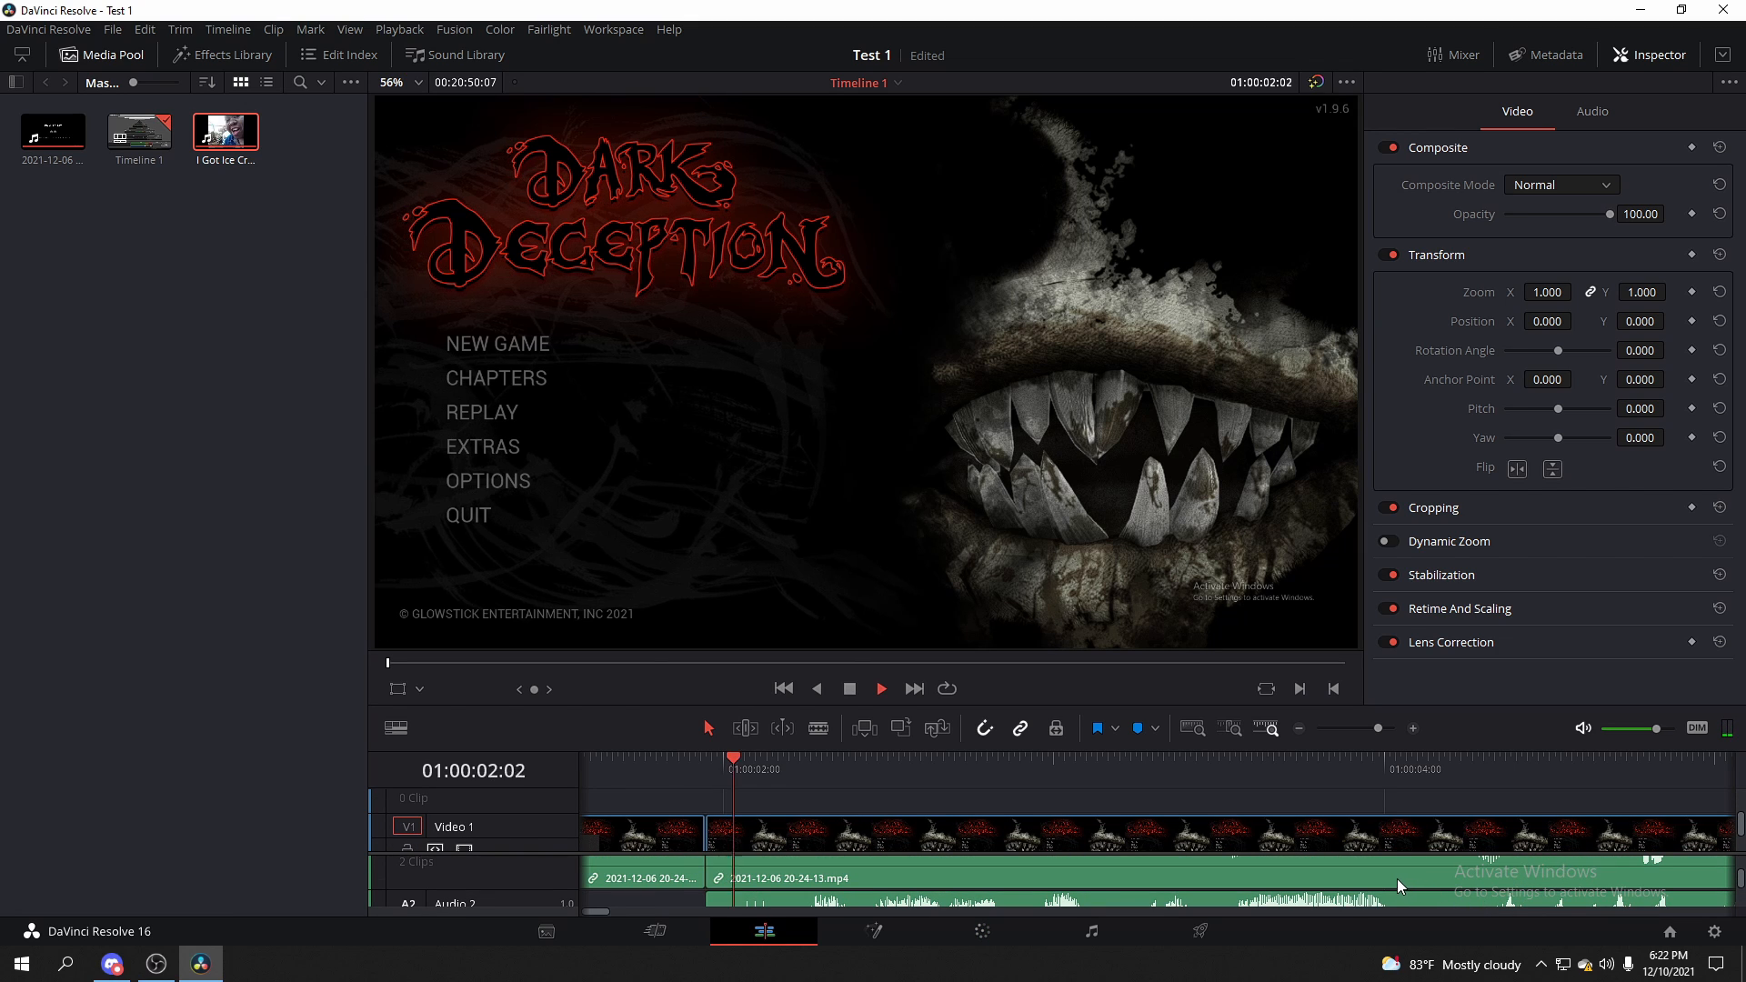
left_click_drag(1125, 779, 701, 800)
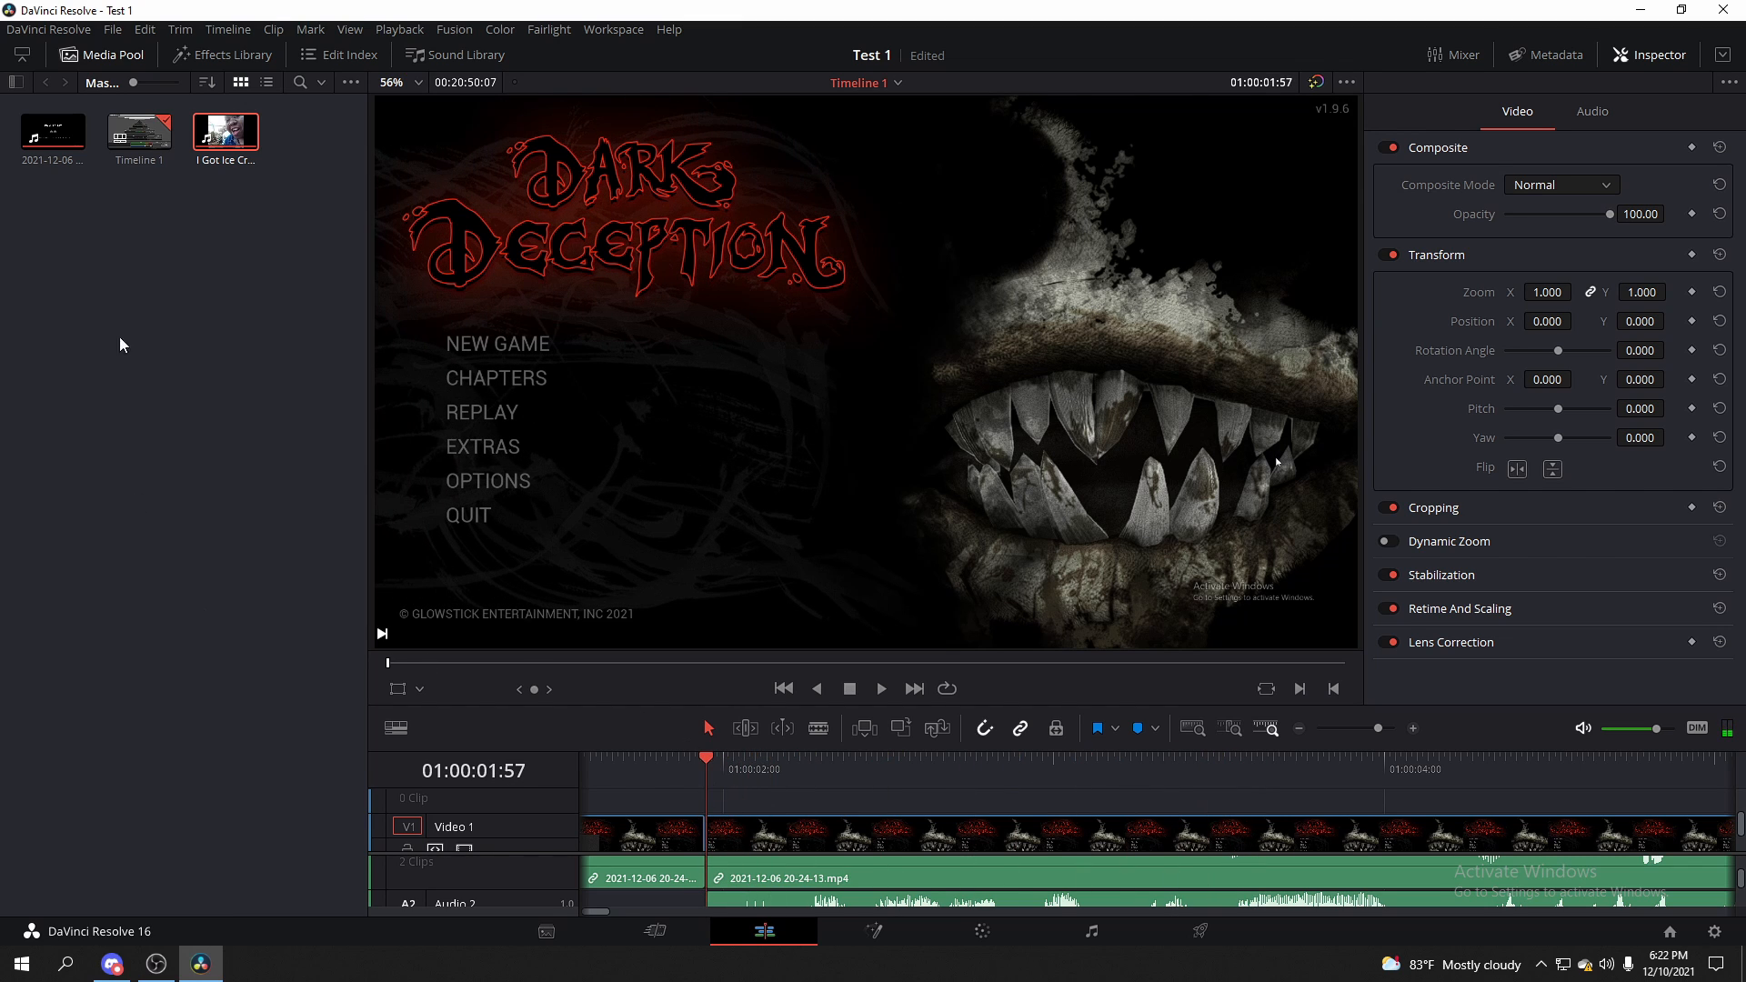
Delete the leftover ice cream audio from the Audio 2 track
double_click(218, 143)
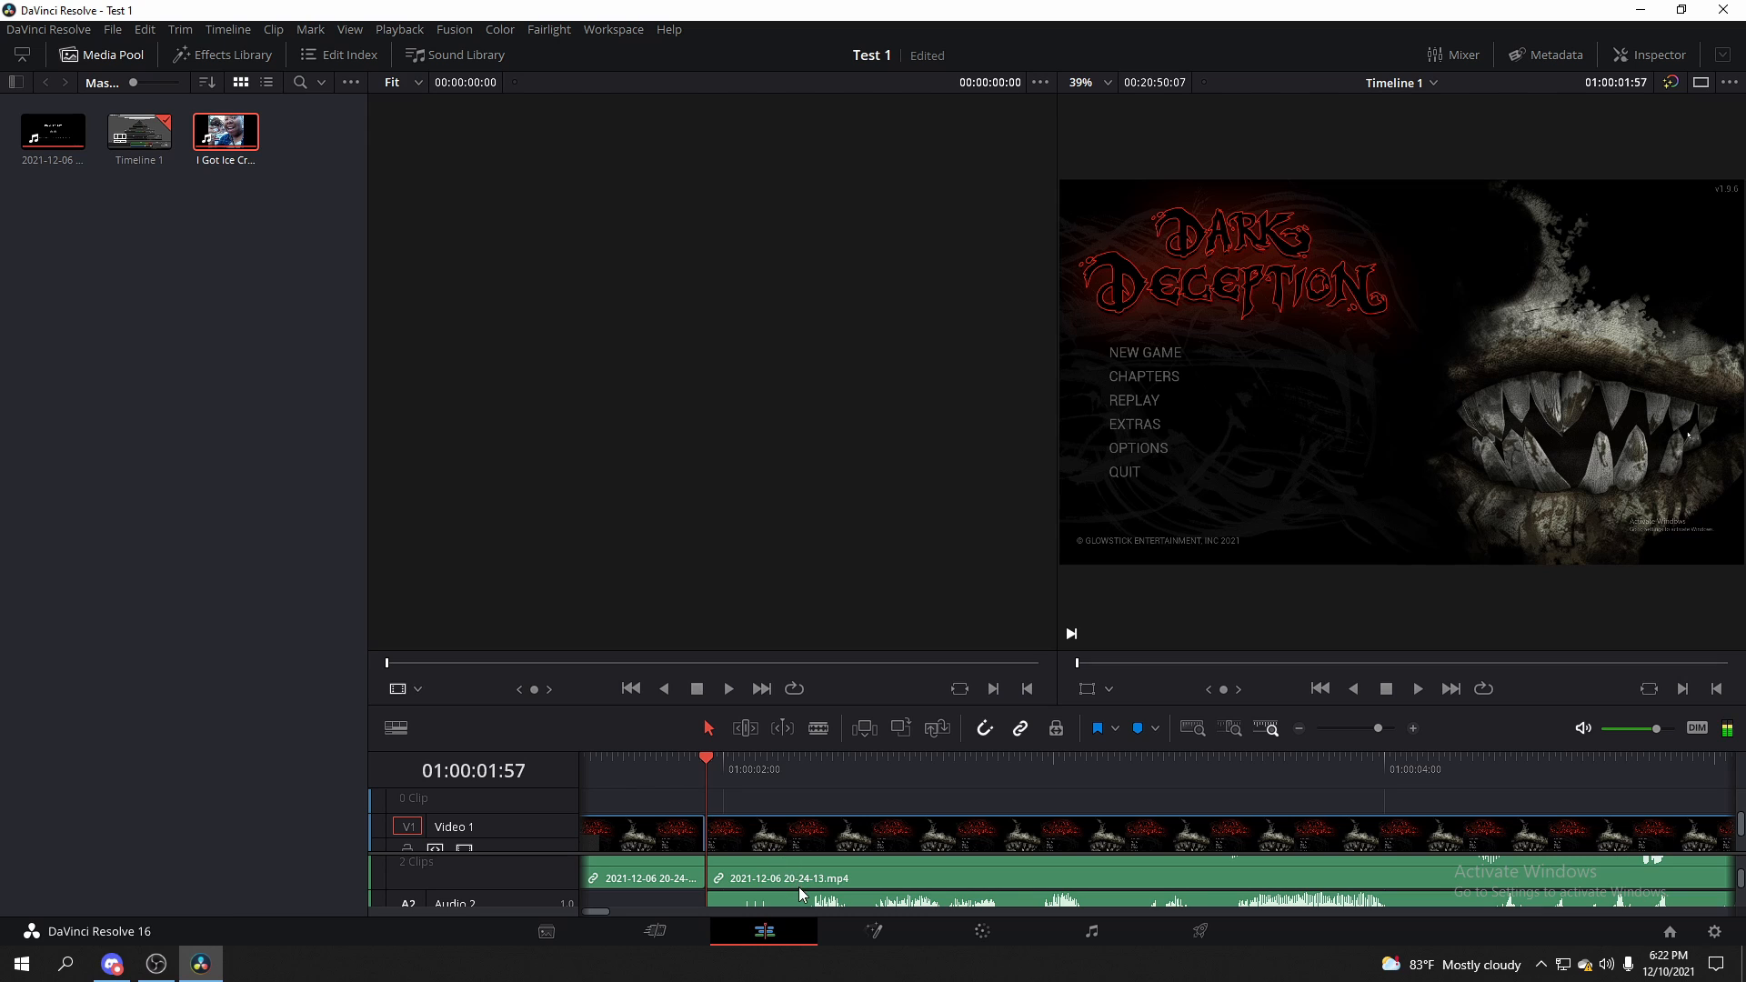
left_click(800, 895)
key("Delete")
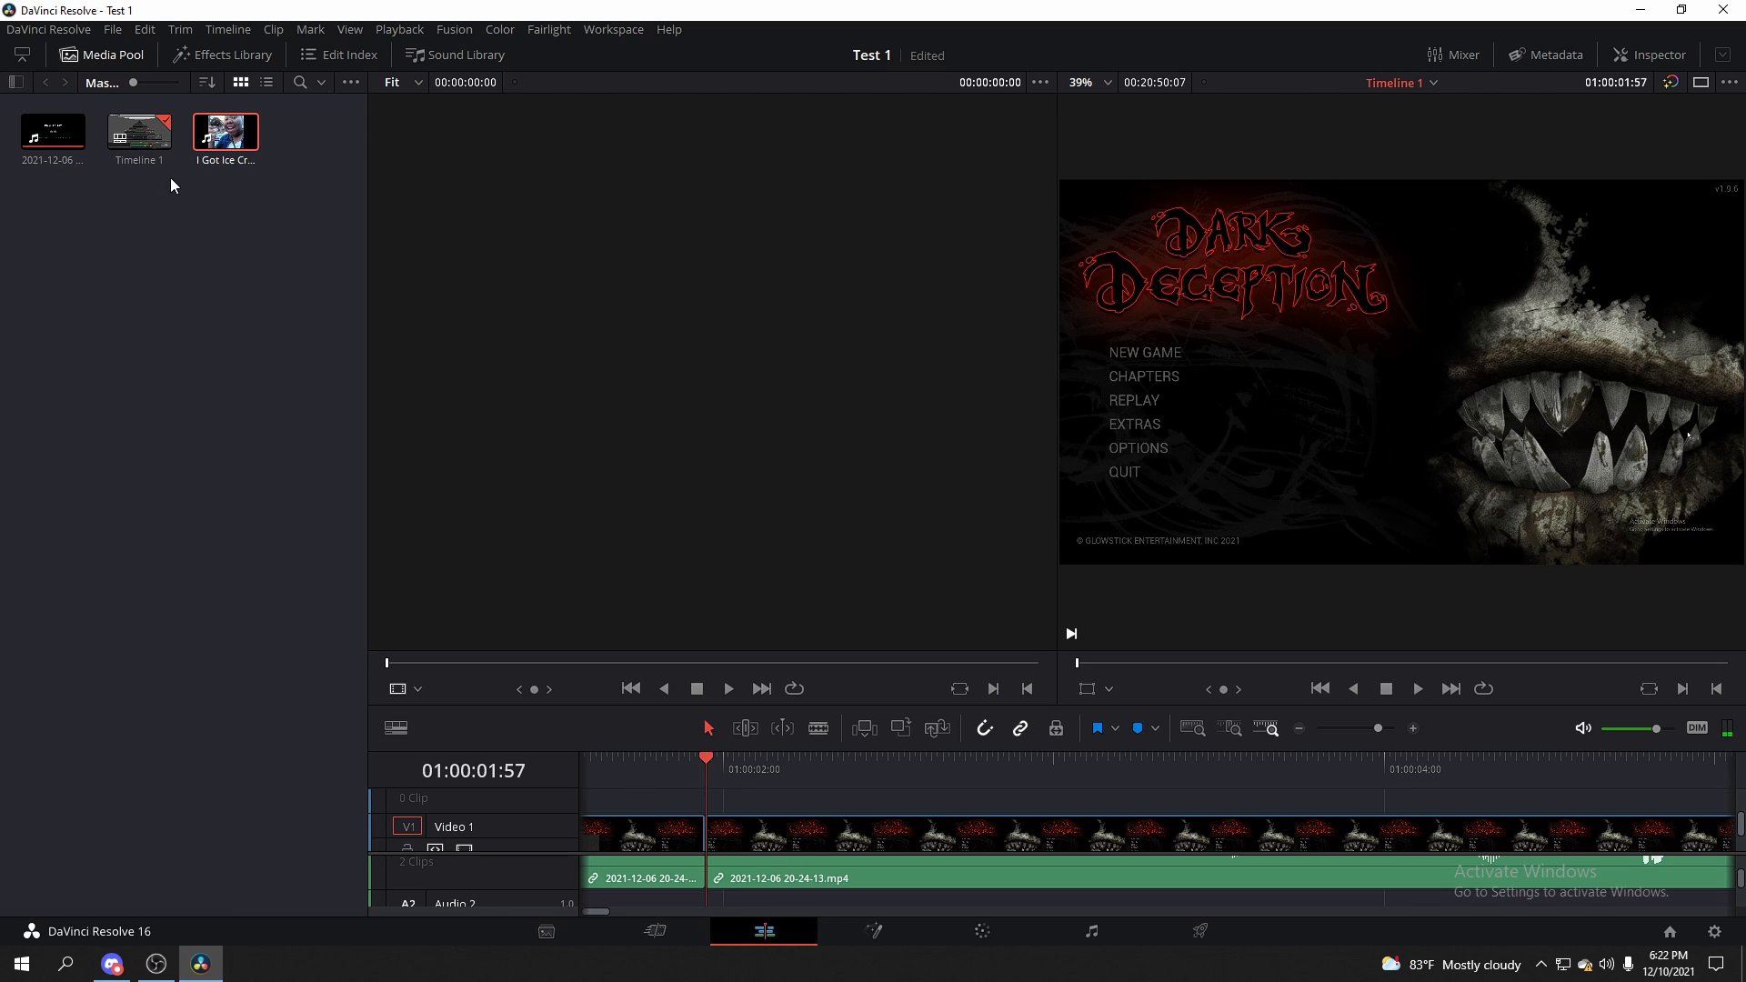
Place the ice cream clip with its linked audio on Video 2 again, starting at 01:00:01:57
left_click_drag(227, 136, 741, 802)
key("ctrl+z")
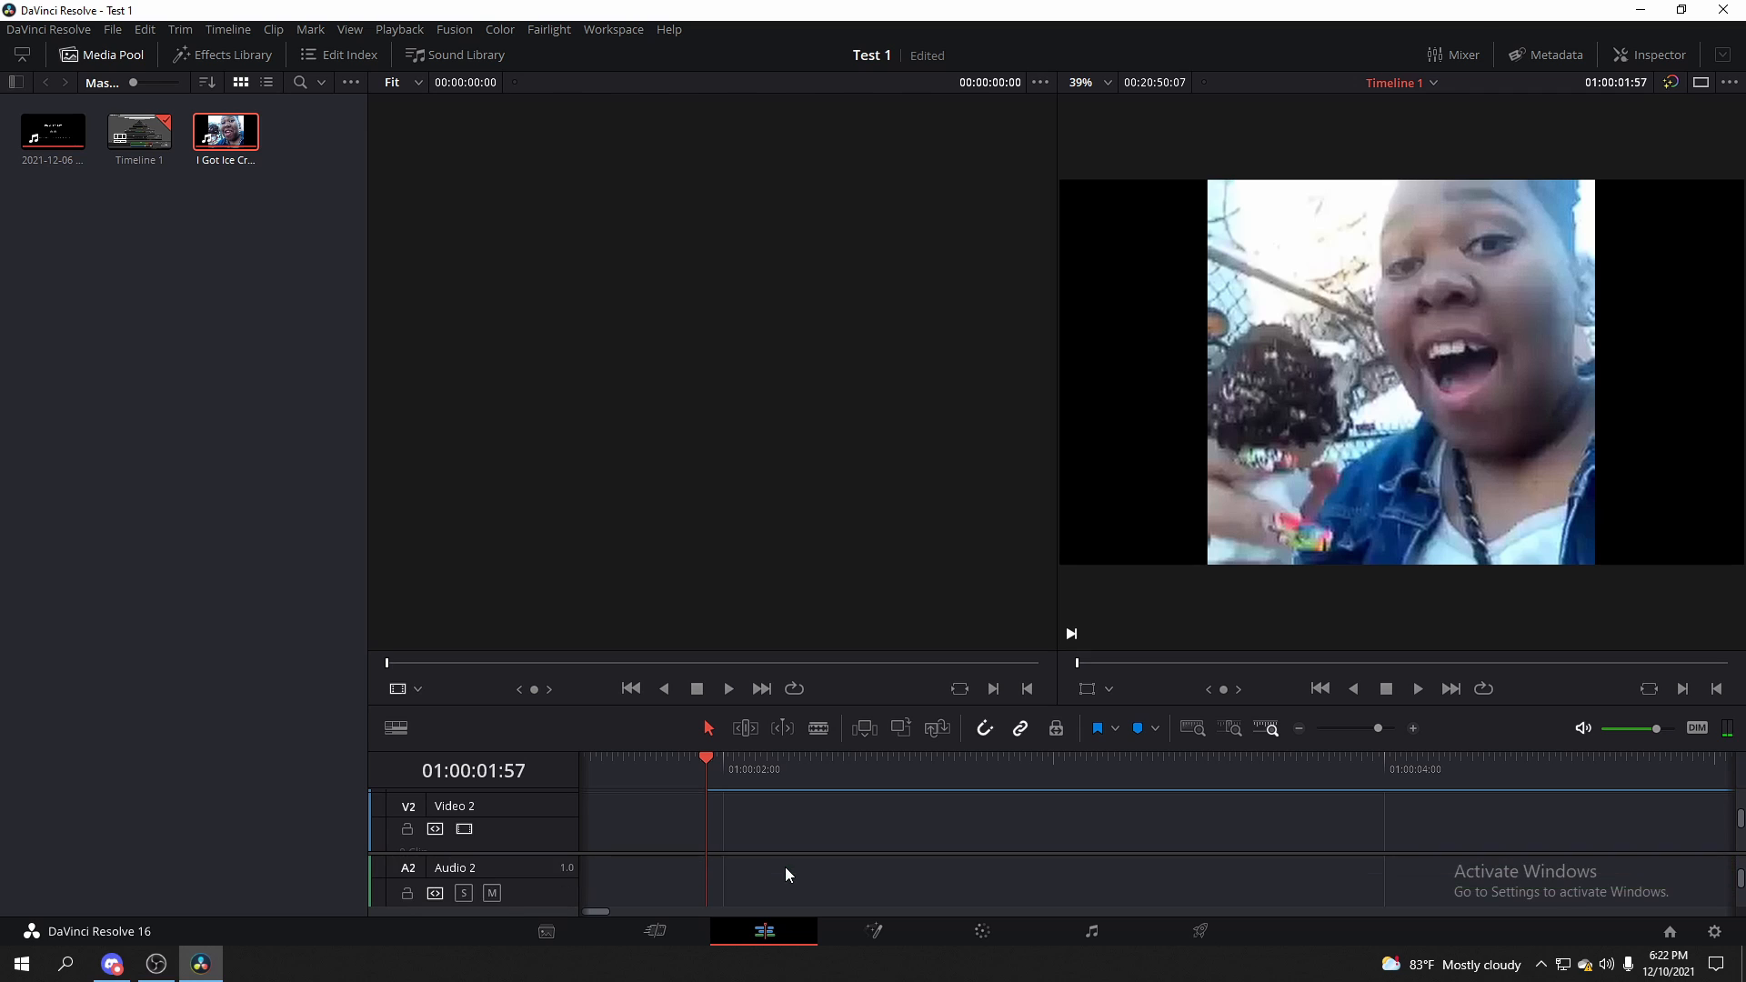
scroll(786, 867, "up", 2)
scroll(800, 820, "up", 1)
left_click_drag(798, 807, 795, 835)
scroll(794, 837, "down", 2)
scroll(807, 816, "up", 1)
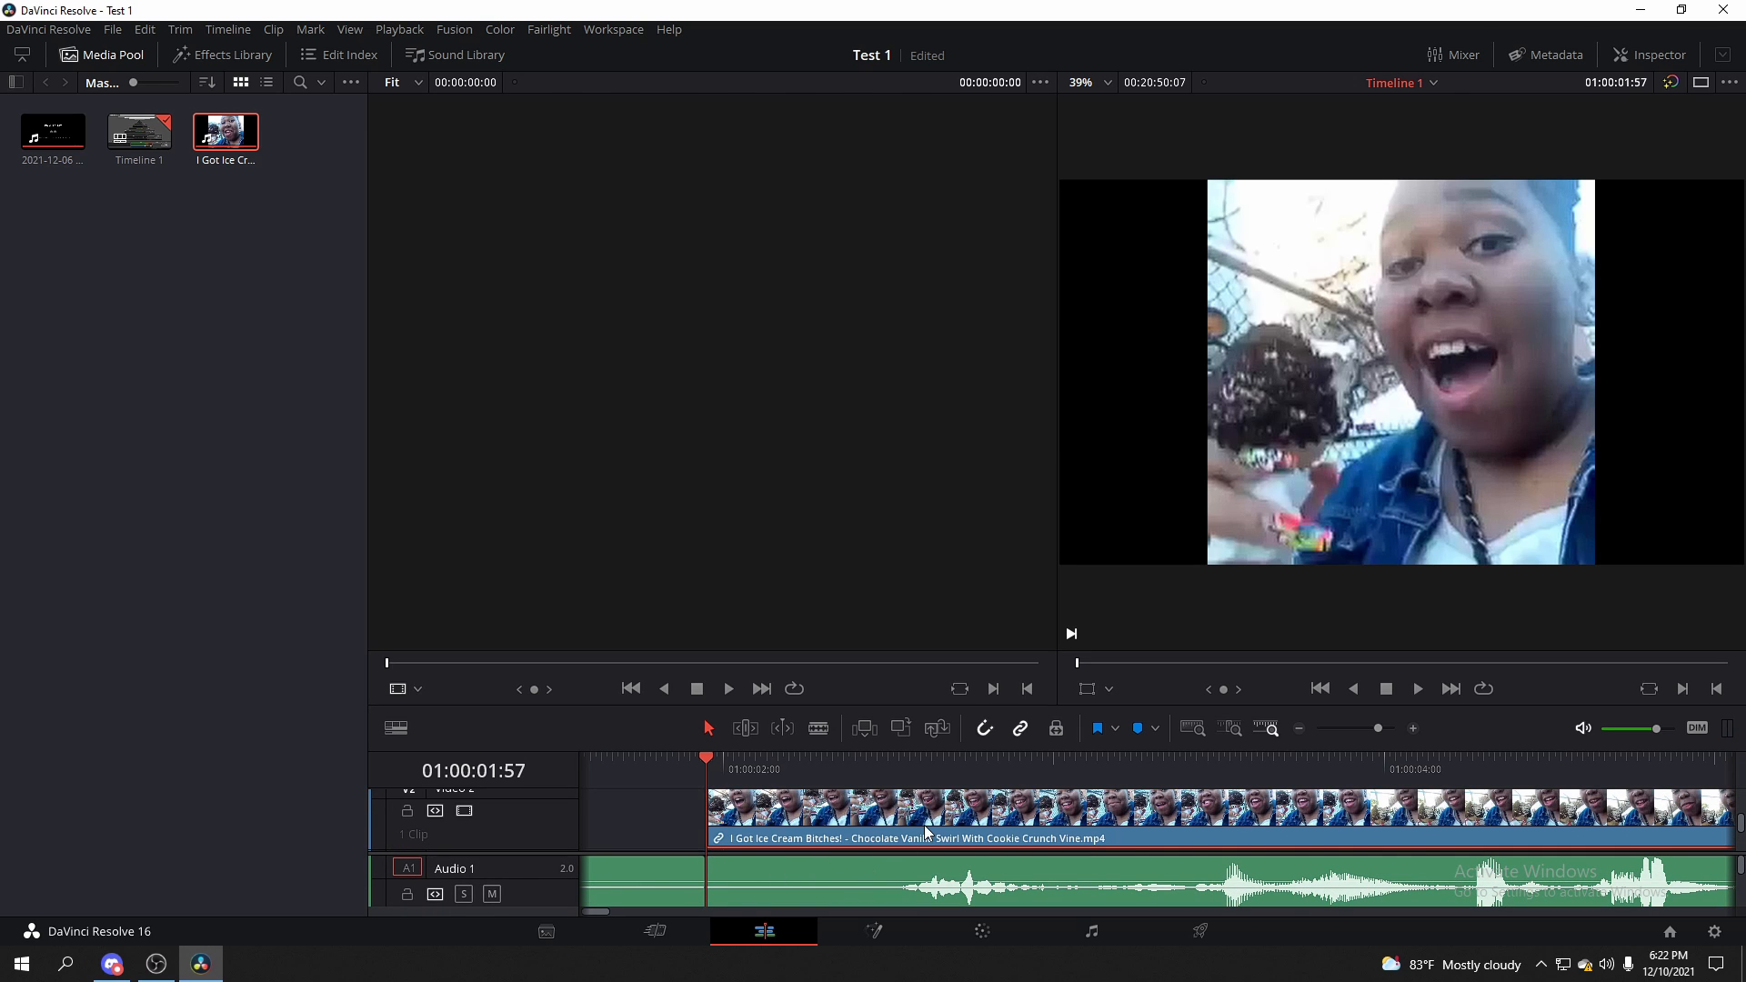
Set the ice cream clip's zoom to 0.590, and at 01:00:01:57 add a zoom keyframe with the value 0.000
left_click(1640, 61)
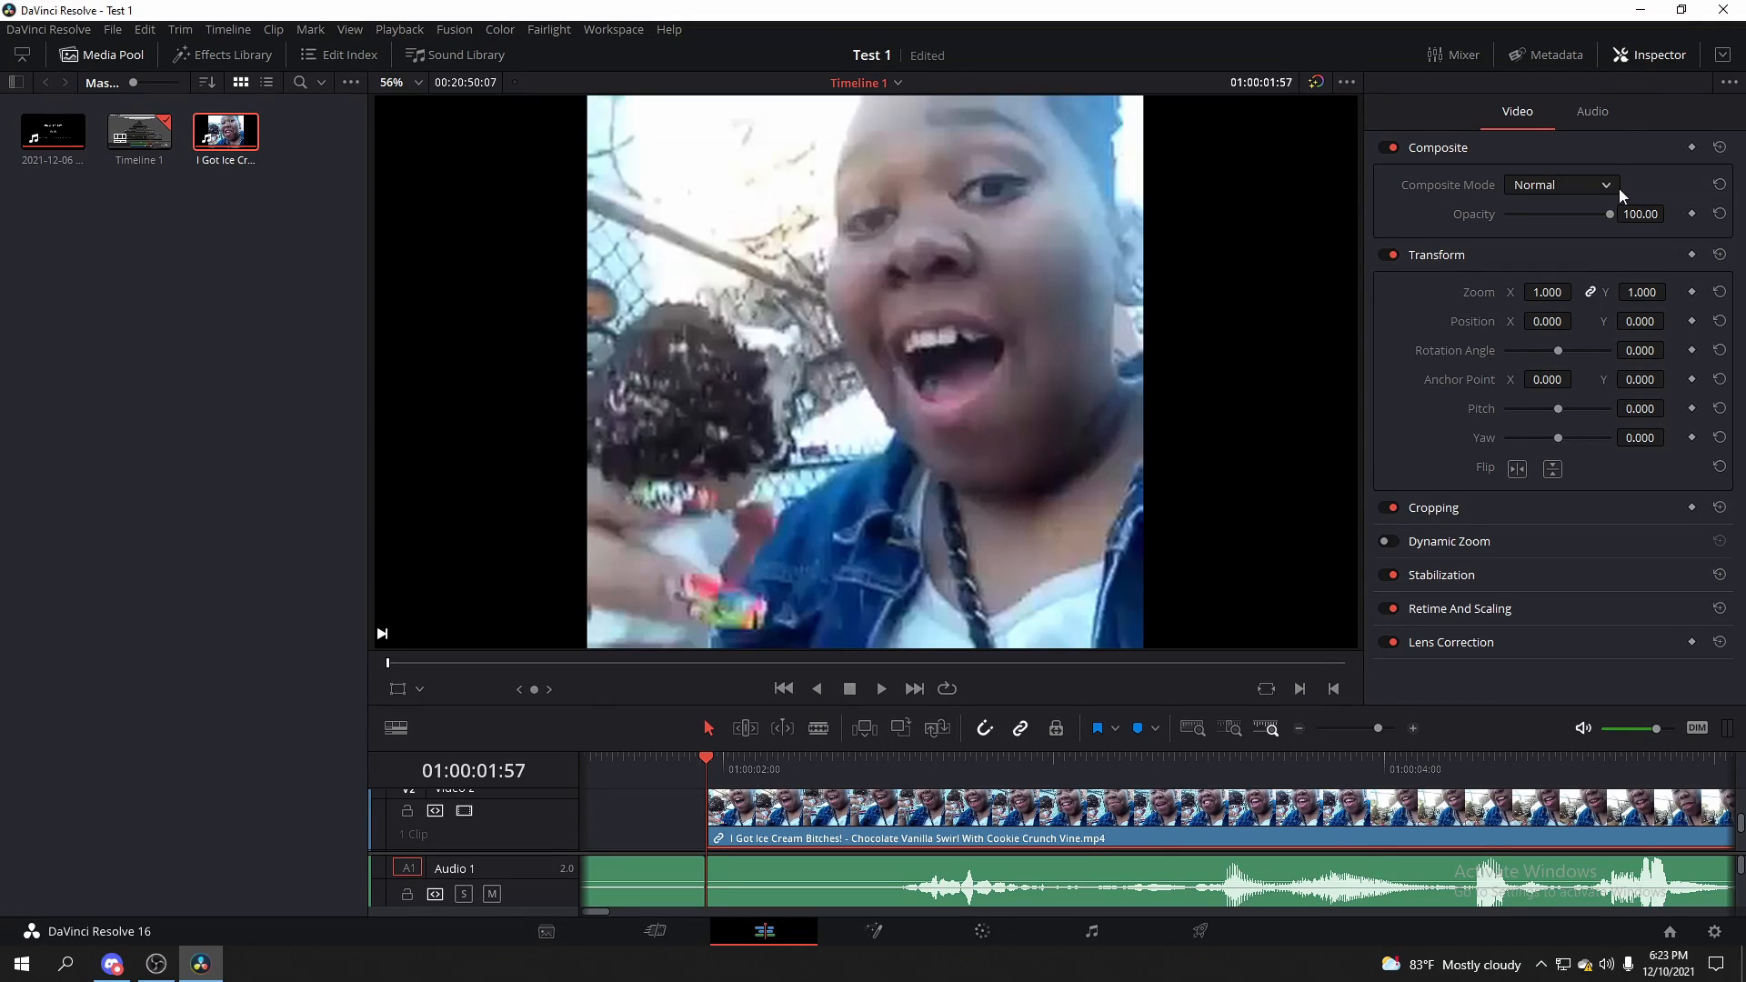
mouse_move(1550, 292)
left_mouse_down()
mouse_move(1474, 291)
mouse_move(1563, 291)
mouse_move(1548, 292)
left_mouse_up()
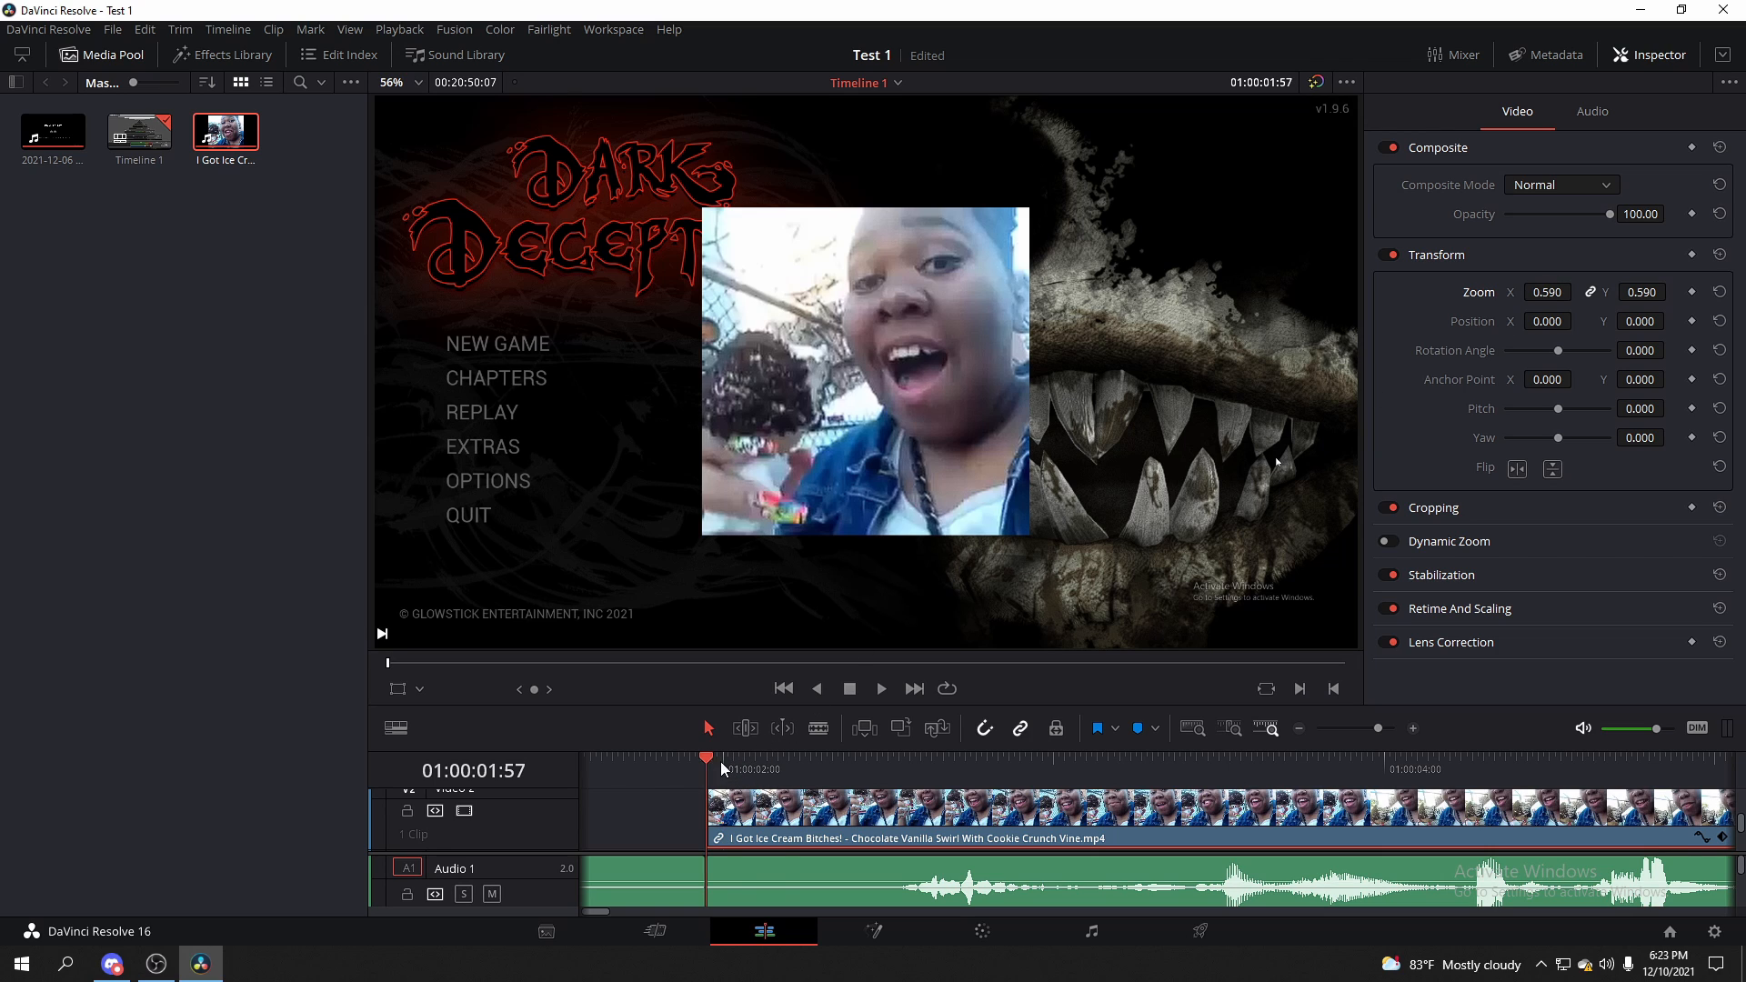
mouse_move(723, 769)
left_mouse_down()
mouse_move(764, 767)
mouse_move(707, 774)
left_mouse_up()
left_click_drag(1549, 292, 1577, 291)
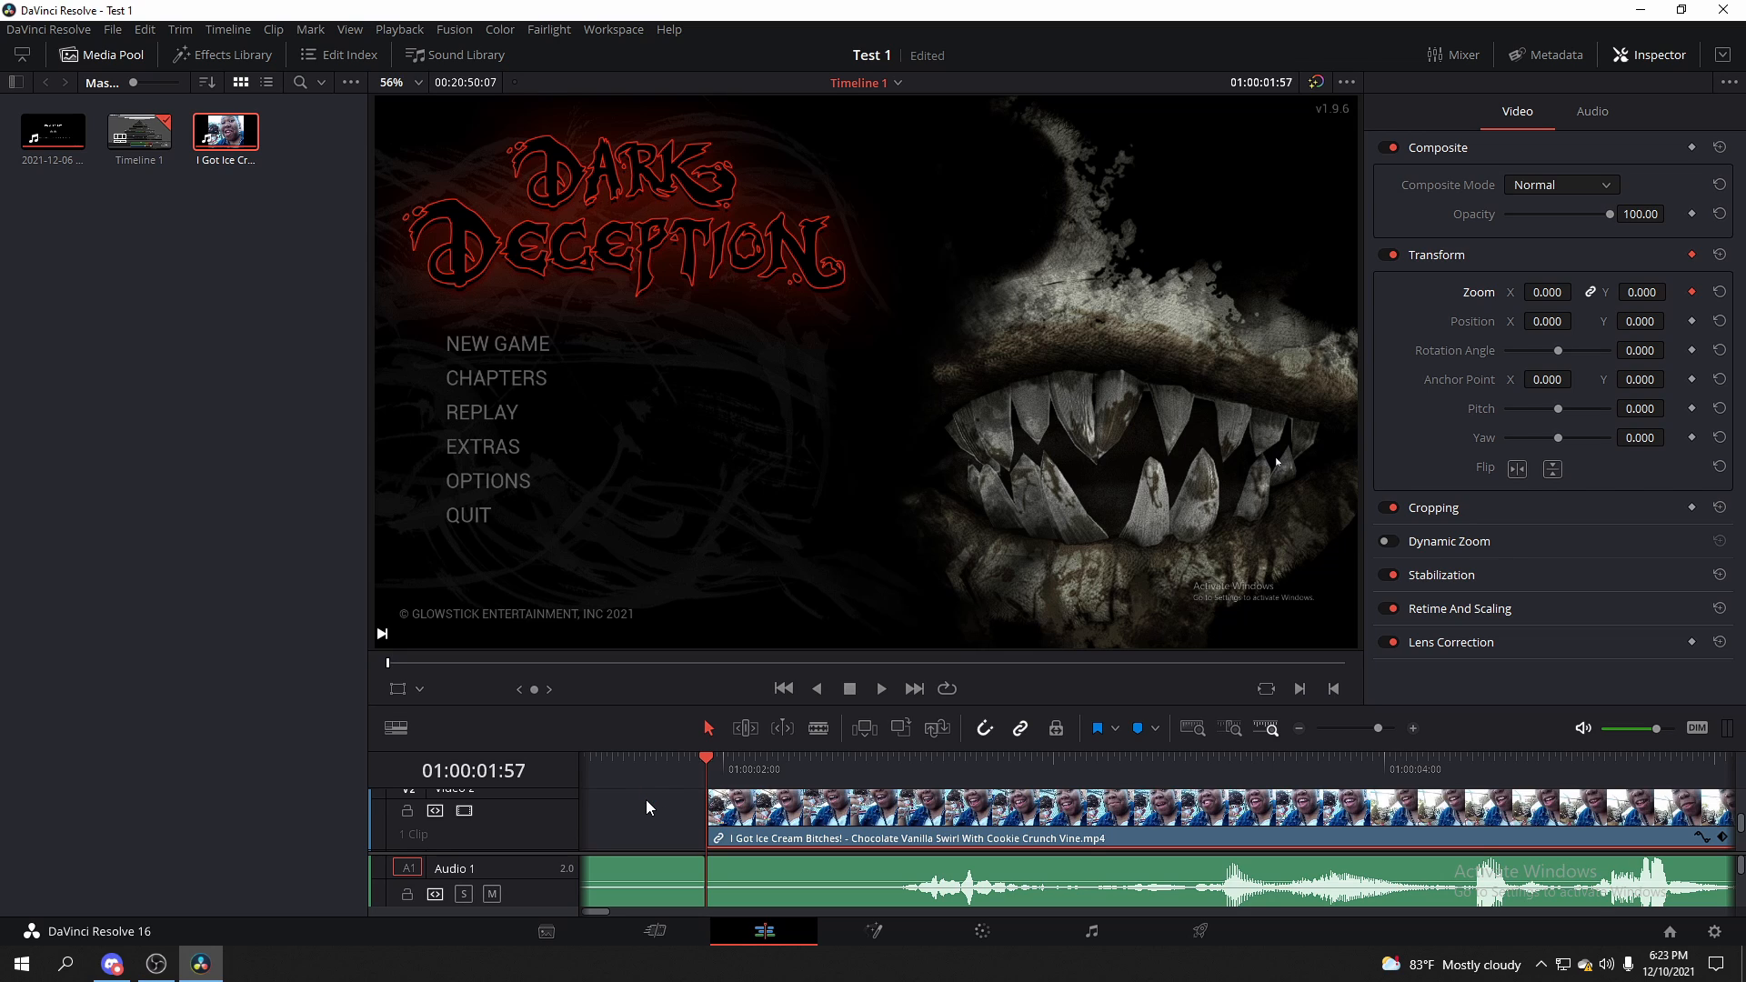
Advance six frames to 01:00:02:03 and set the ice cream clip's zoom to 0.590 as a second keyframe
key("Right")
key("Right")
key("Right")
key("Right")
key("Right")
key("Right")
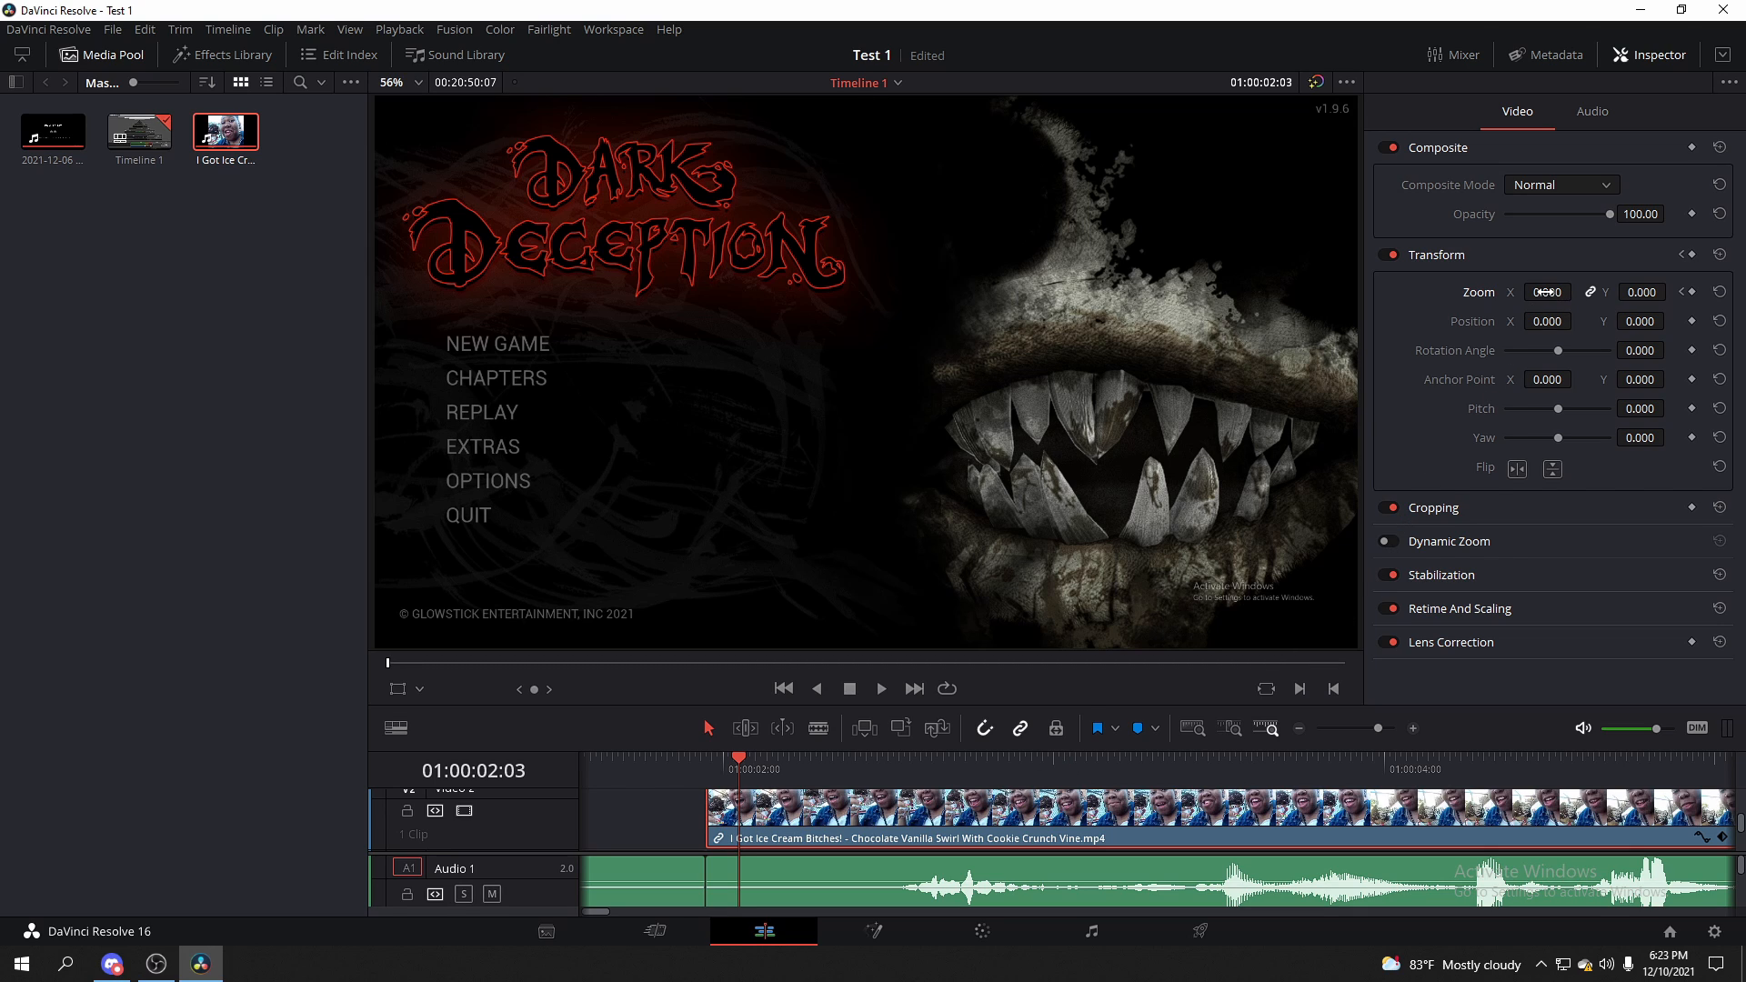
left_click_drag(1578, 292, 1578, 292)
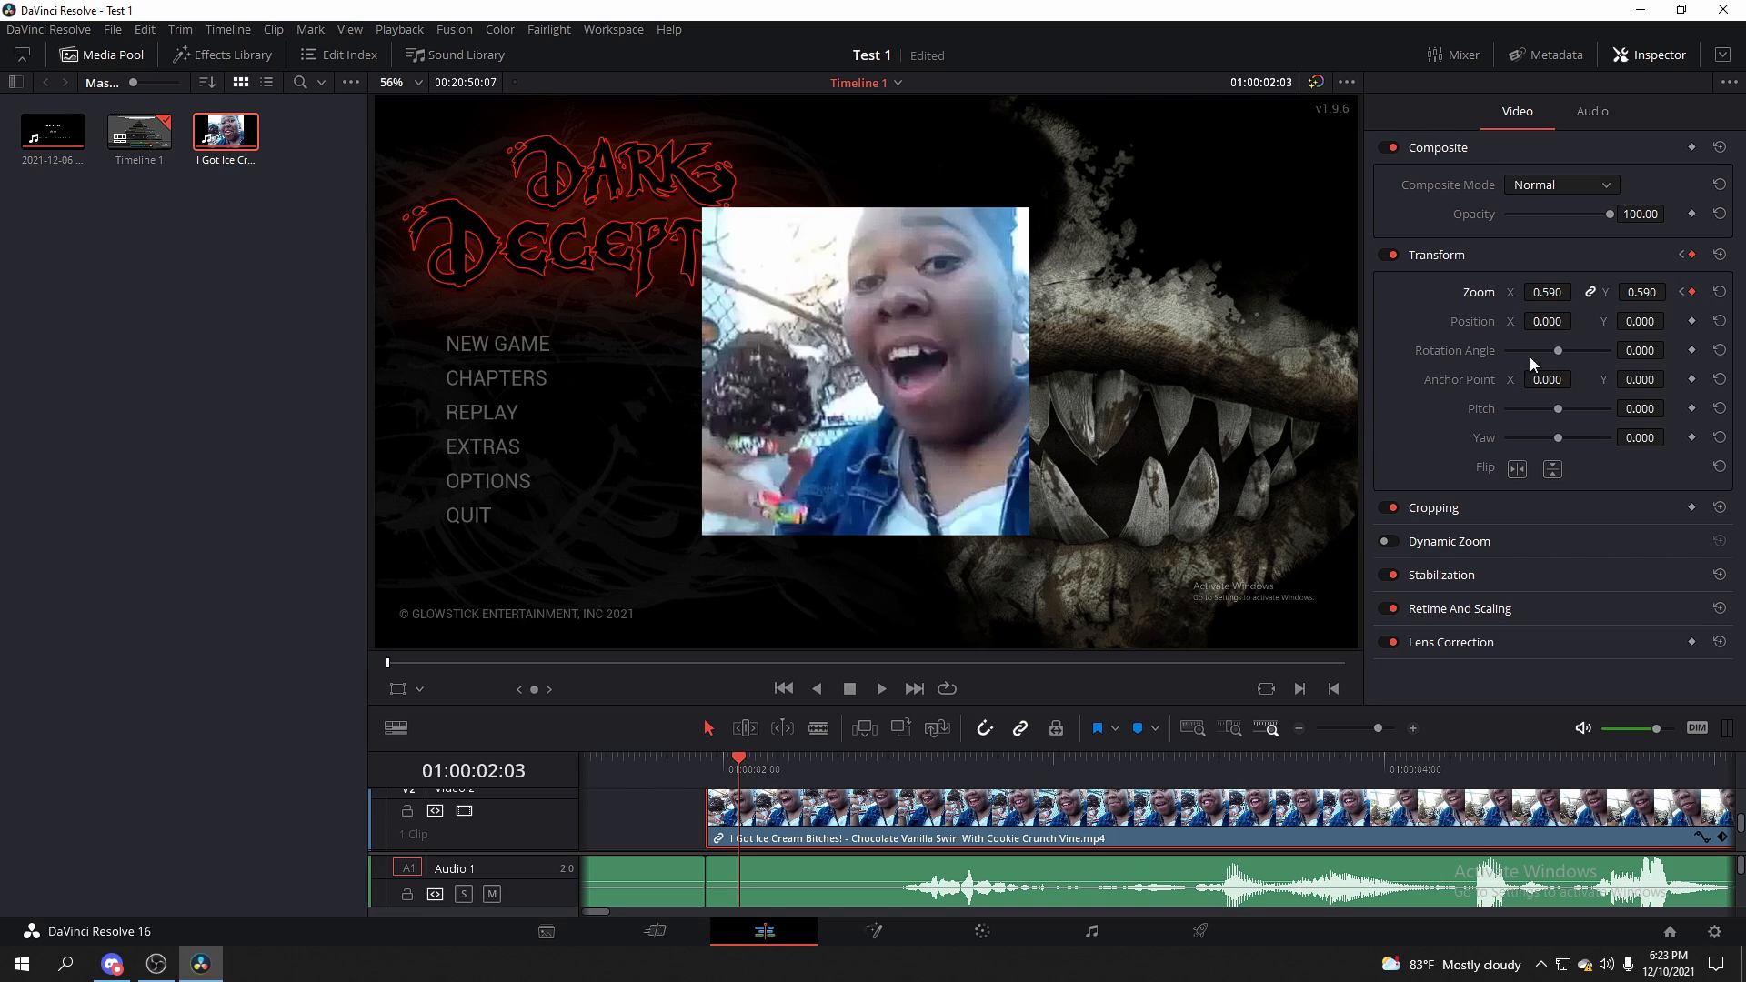
Play the timeline from around the start of the ice cream clip twice to review its zoom-in animation
left_click(665, 812)
left_click_drag(744, 767, 707, 764)
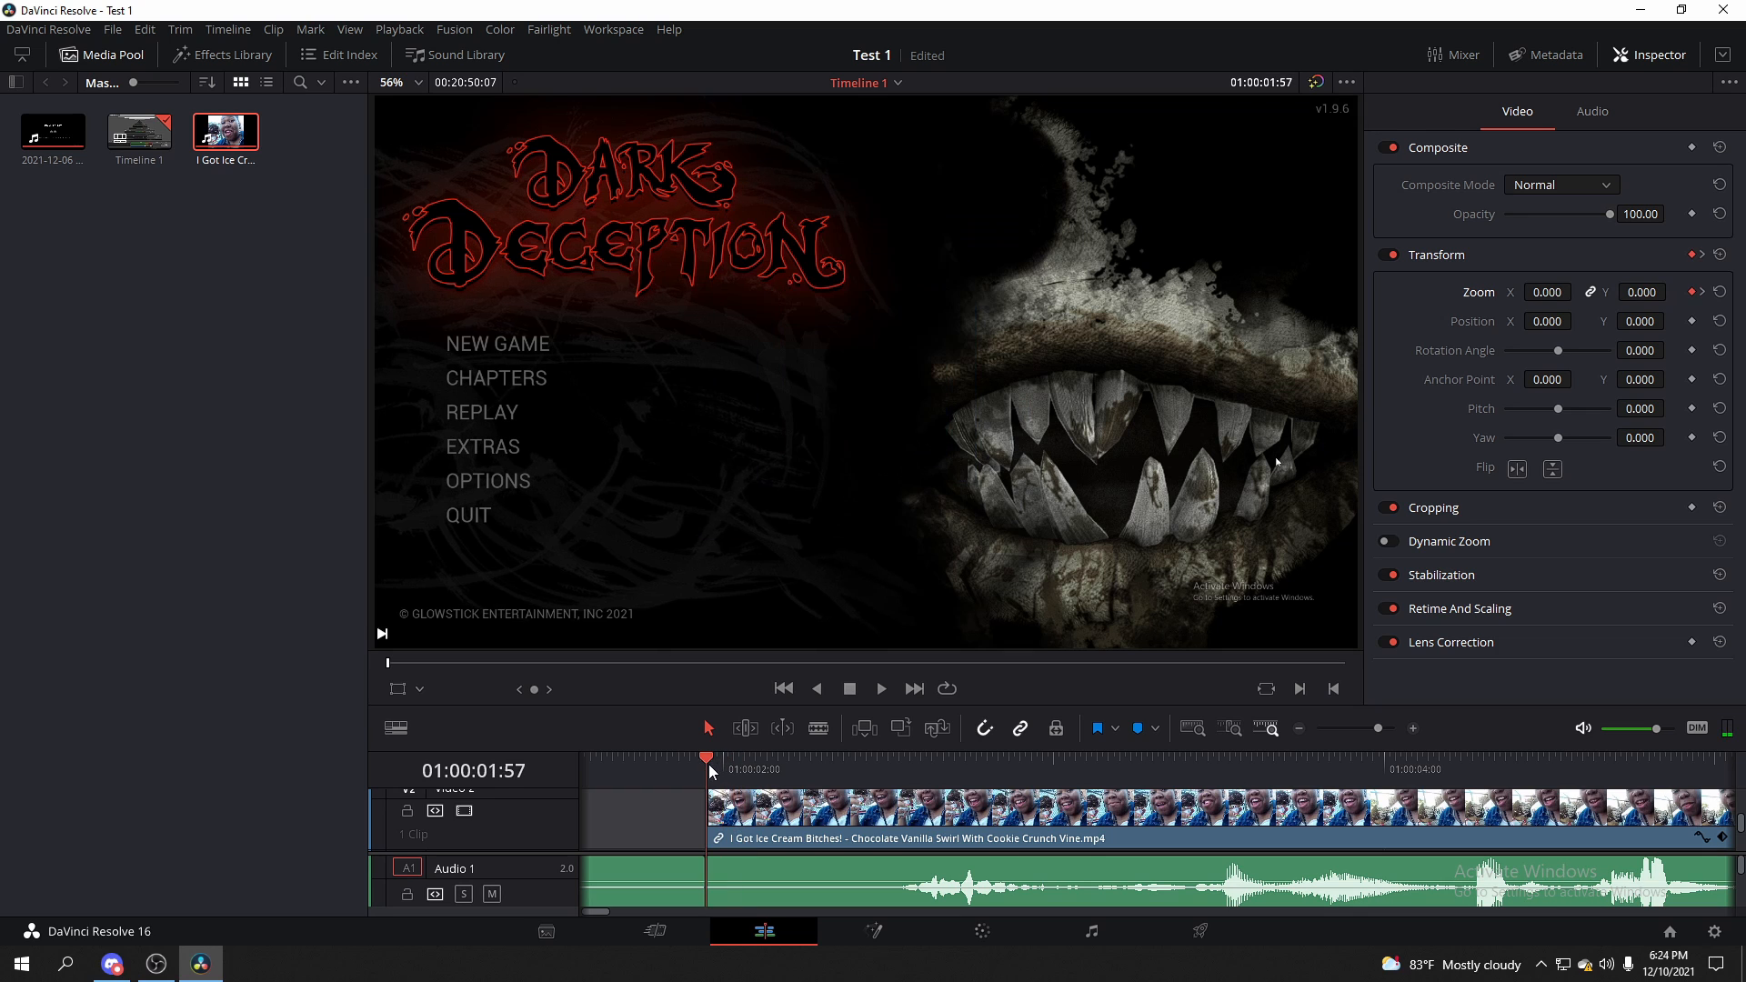
left_click(669, 765)
key("space")
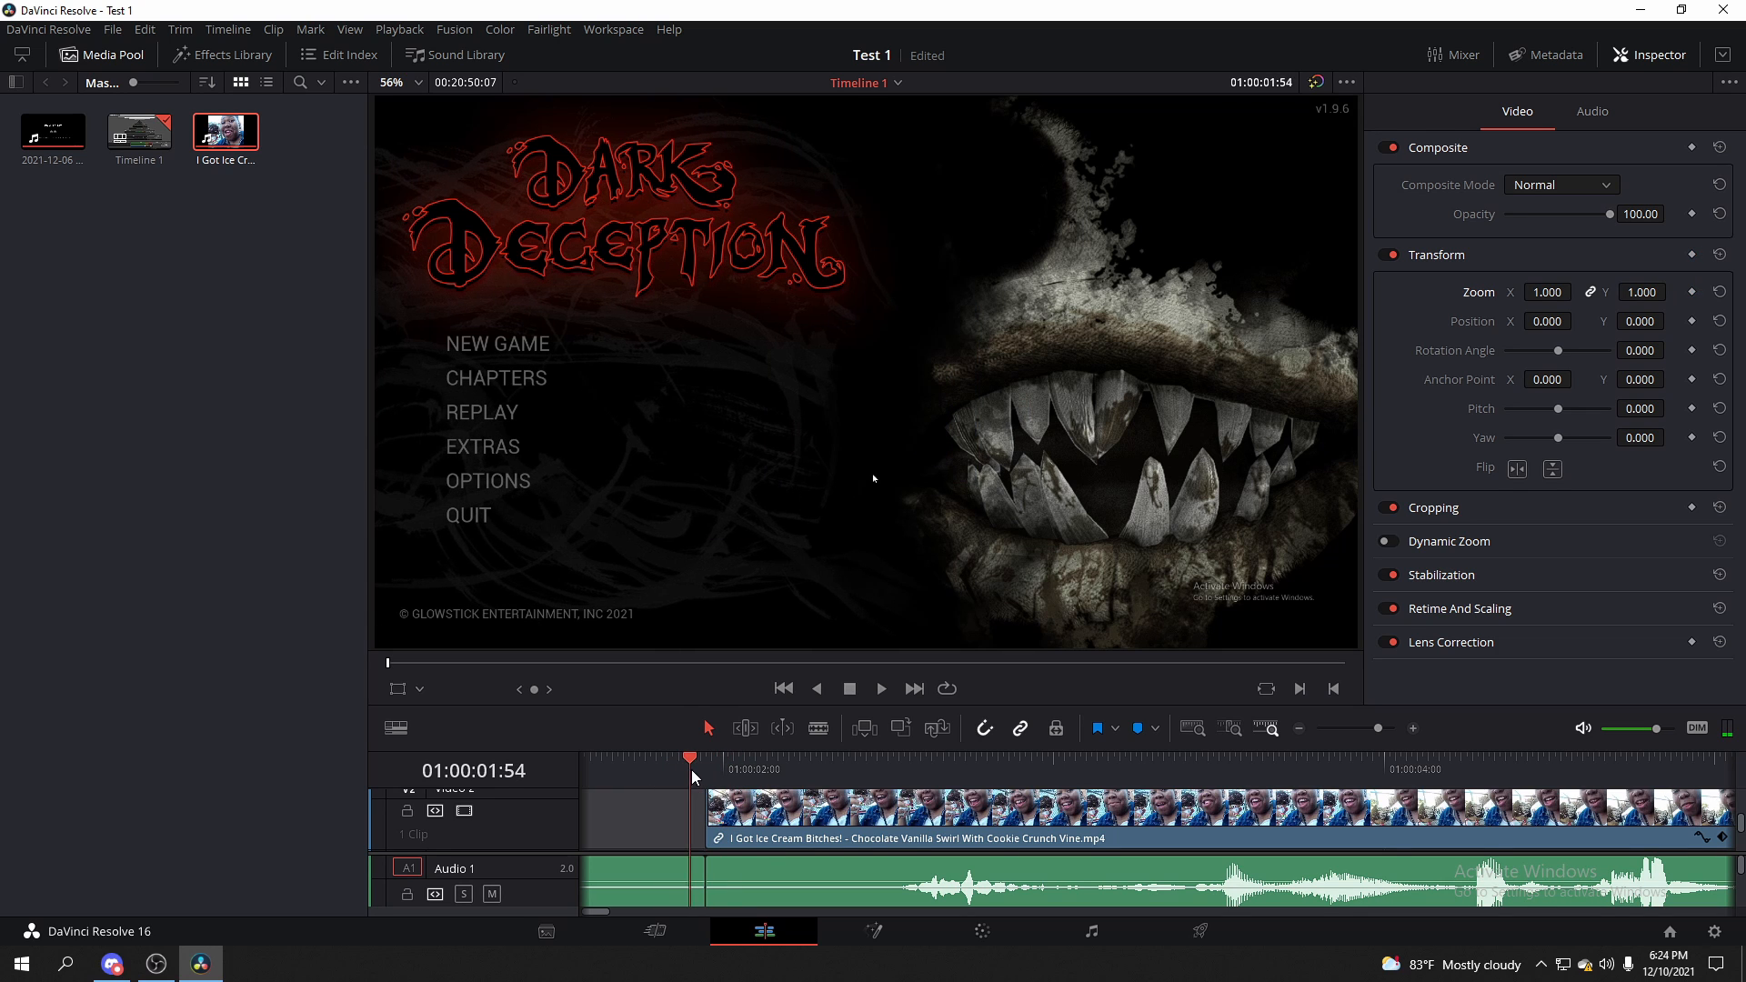
key("space")
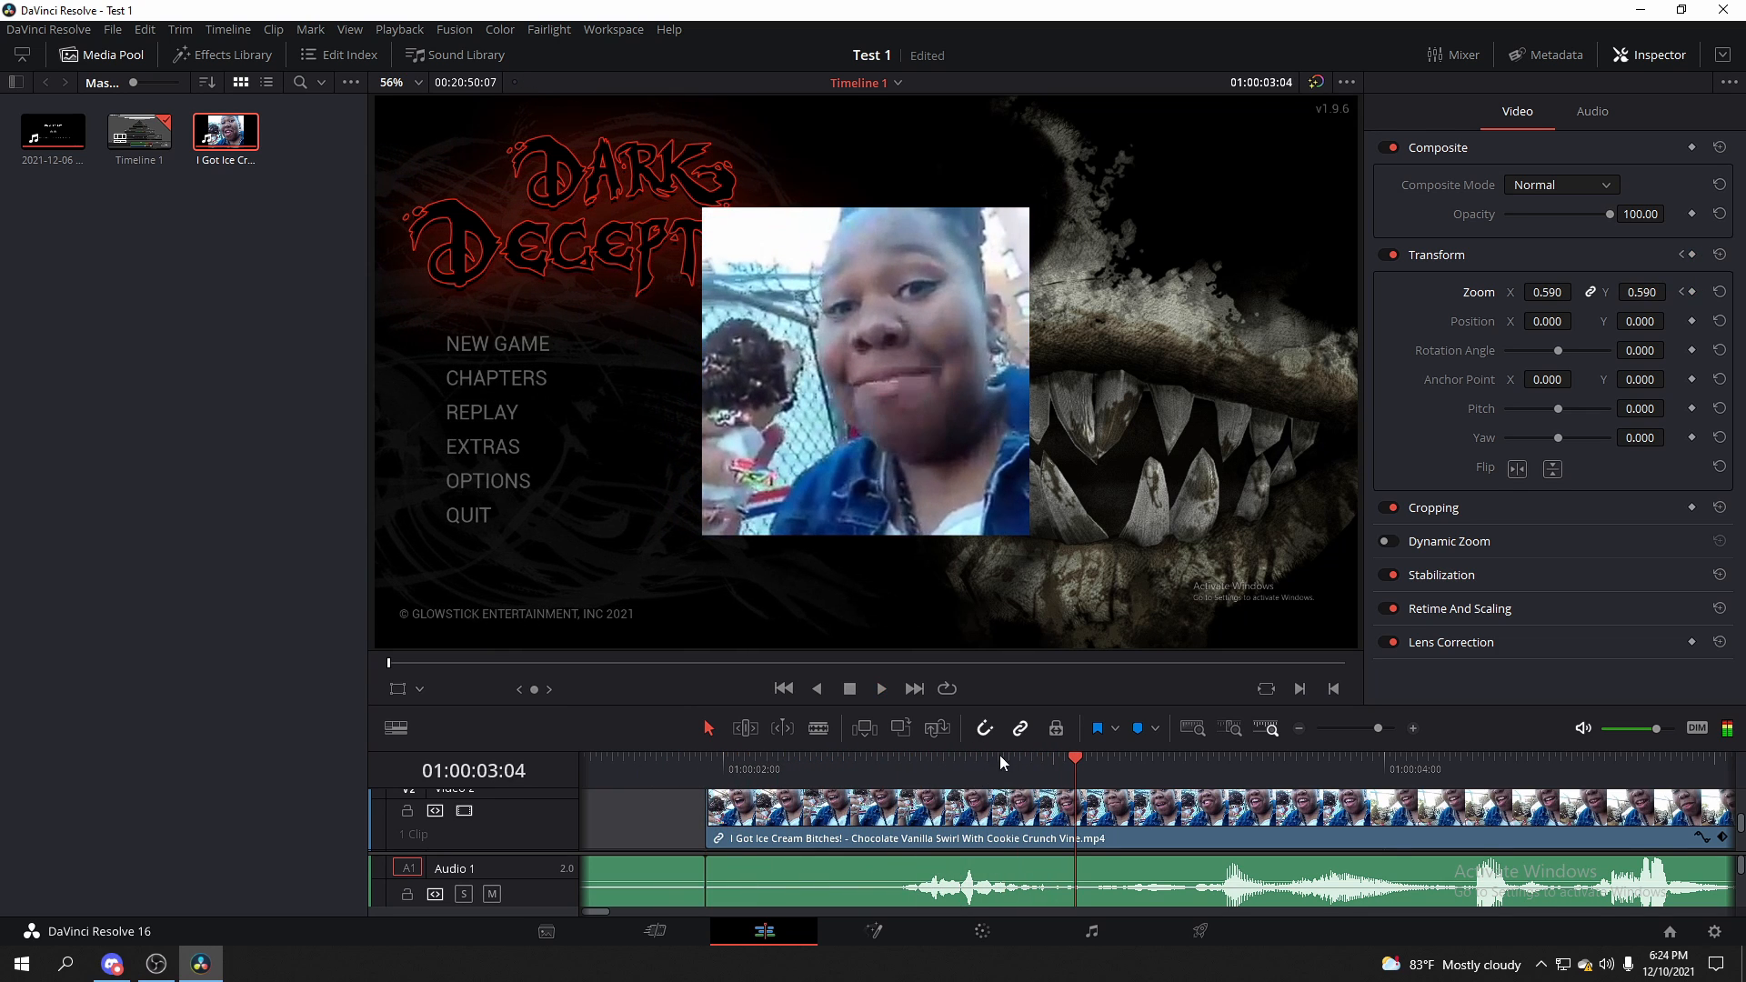
left_click_drag(1066, 771, 710, 771)
key("space")
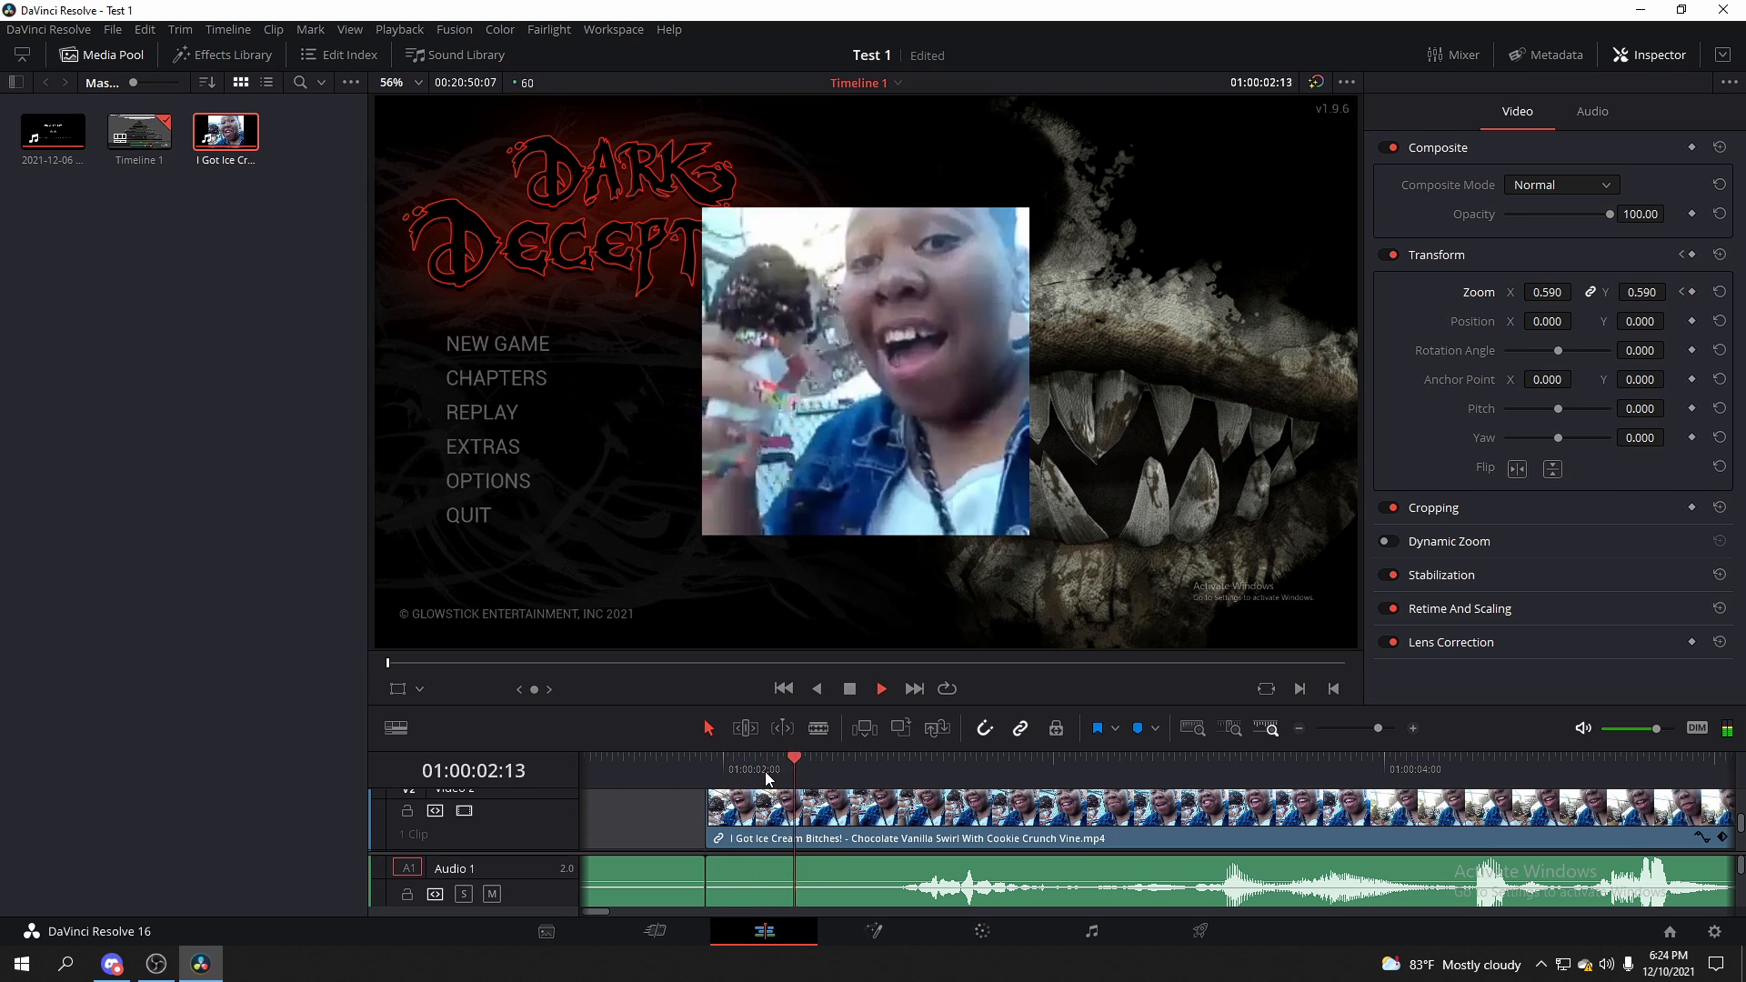
left_click_drag(998, 773, 709, 771)
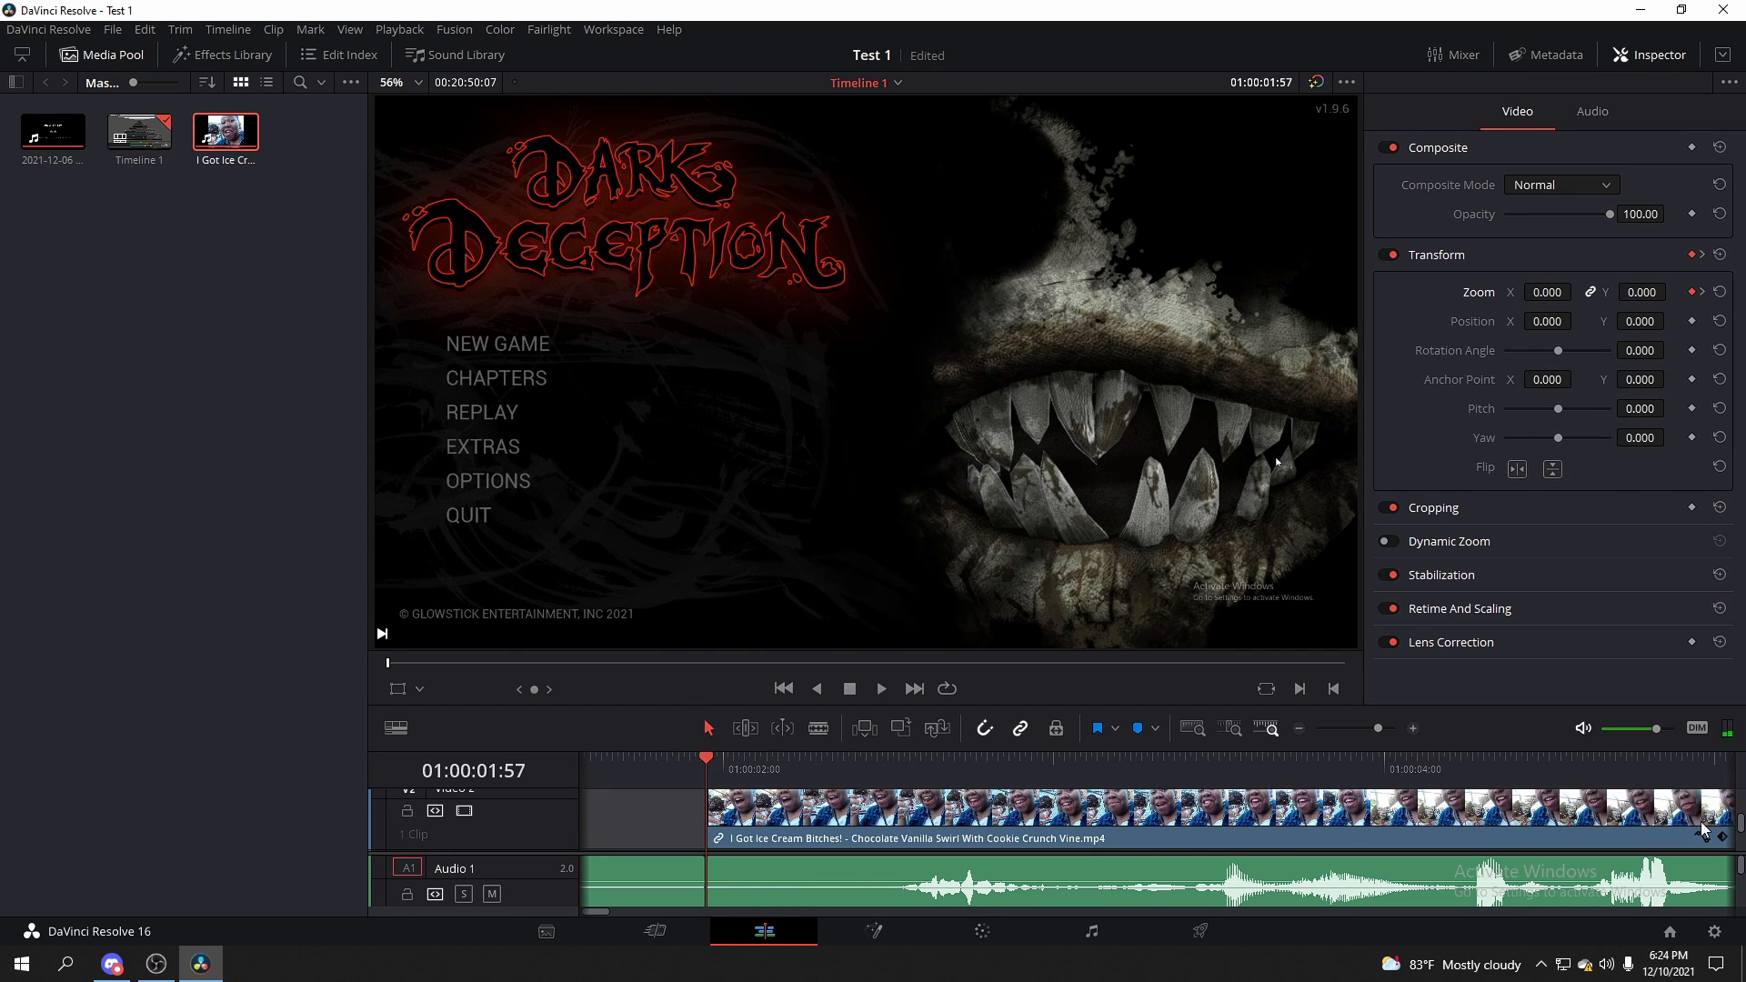
Show the ice cream clip's Transform keyframes in the timeline and move the second keyframe slightly closer to the first
left_click(1295, 733)
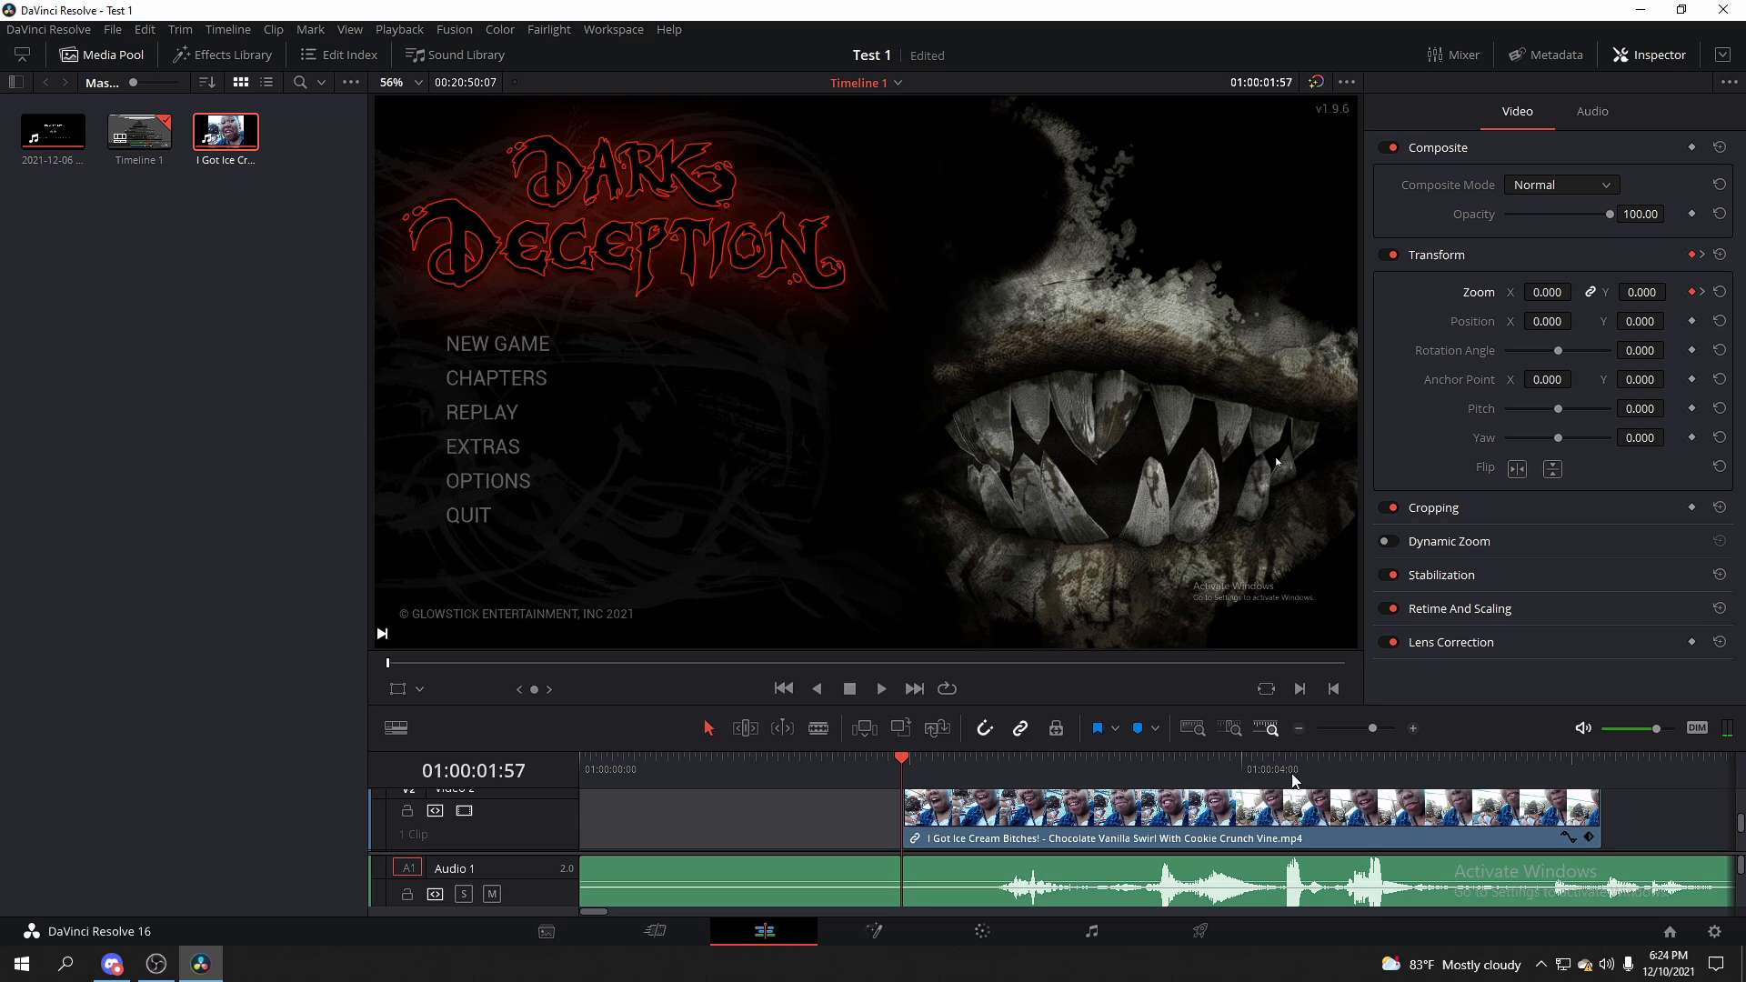
left_click(1587, 836)
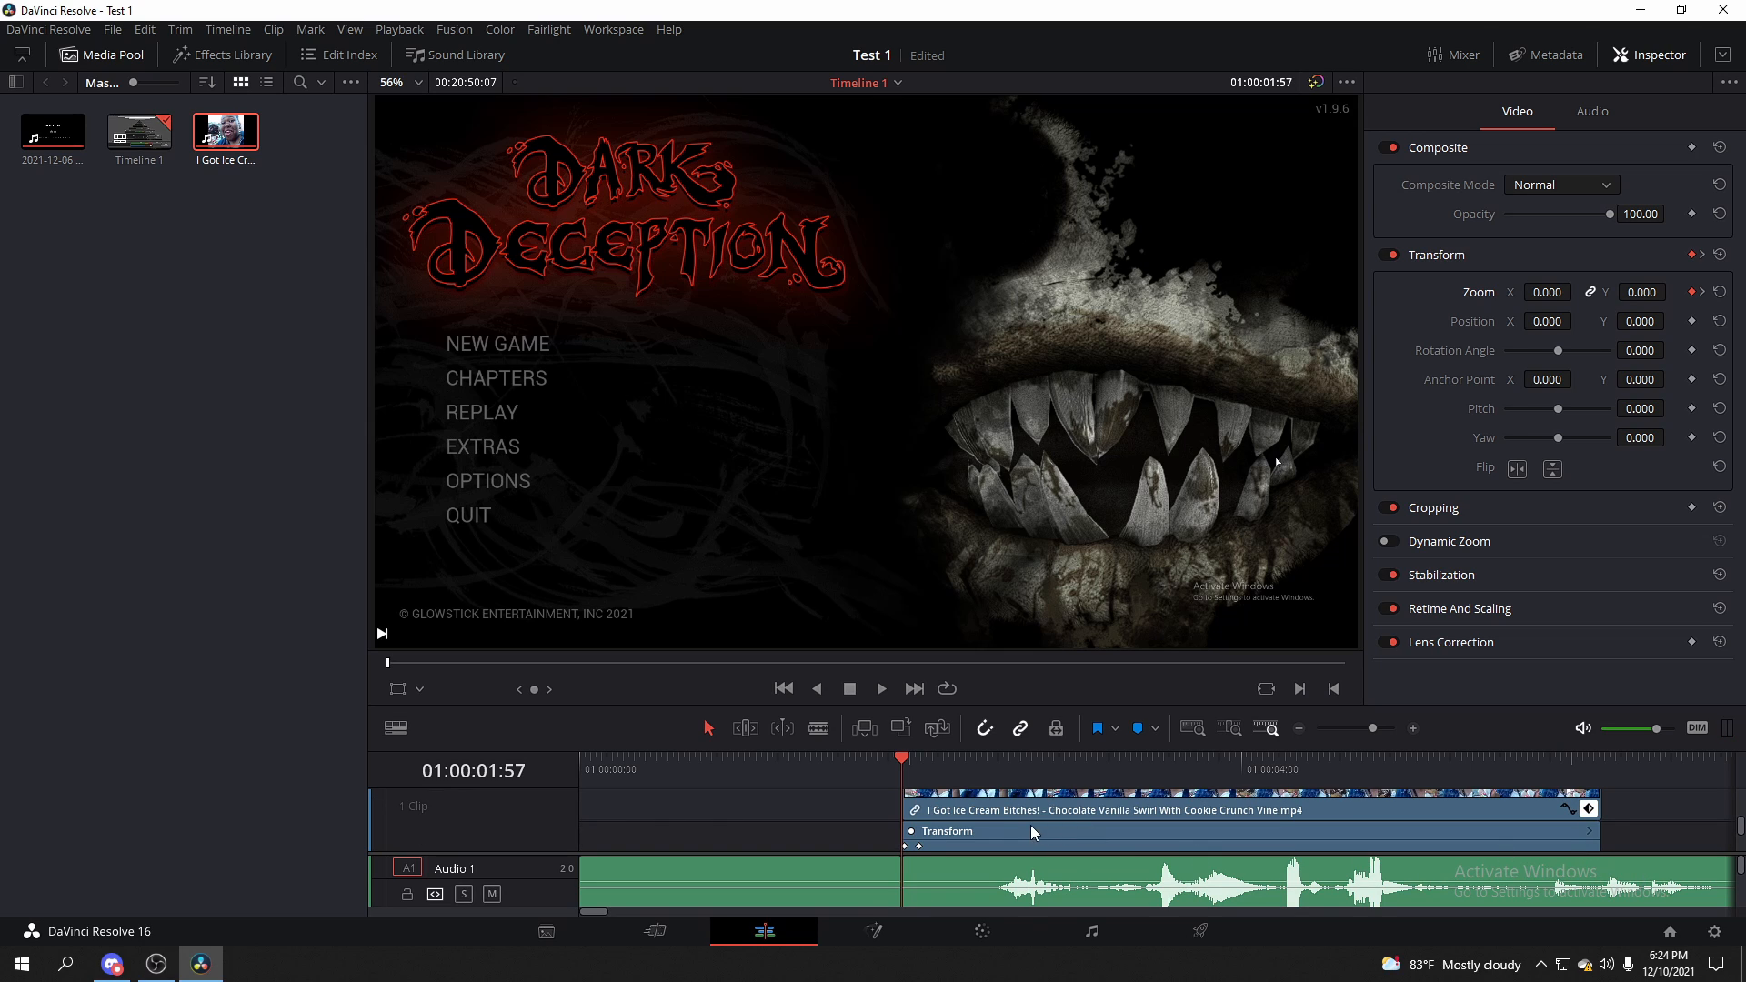
scroll(1017, 829, "down", 1)
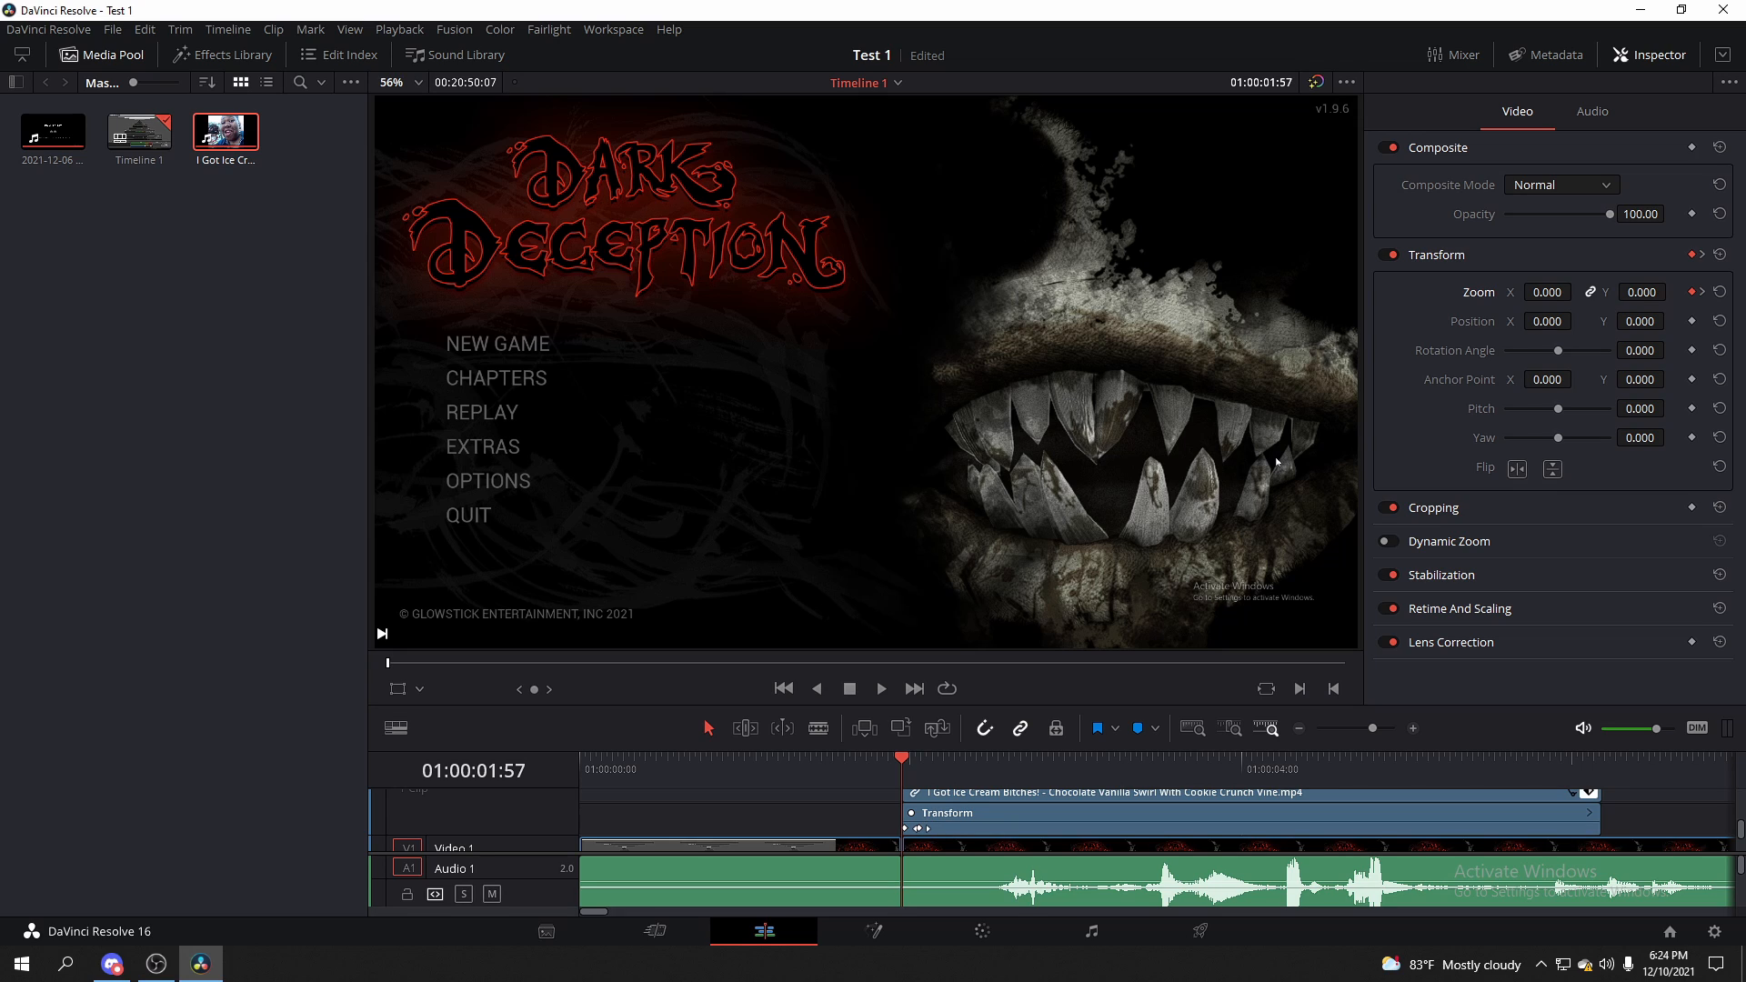
left_click_drag(918, 828, 913, 827)
left_click(812, 807)
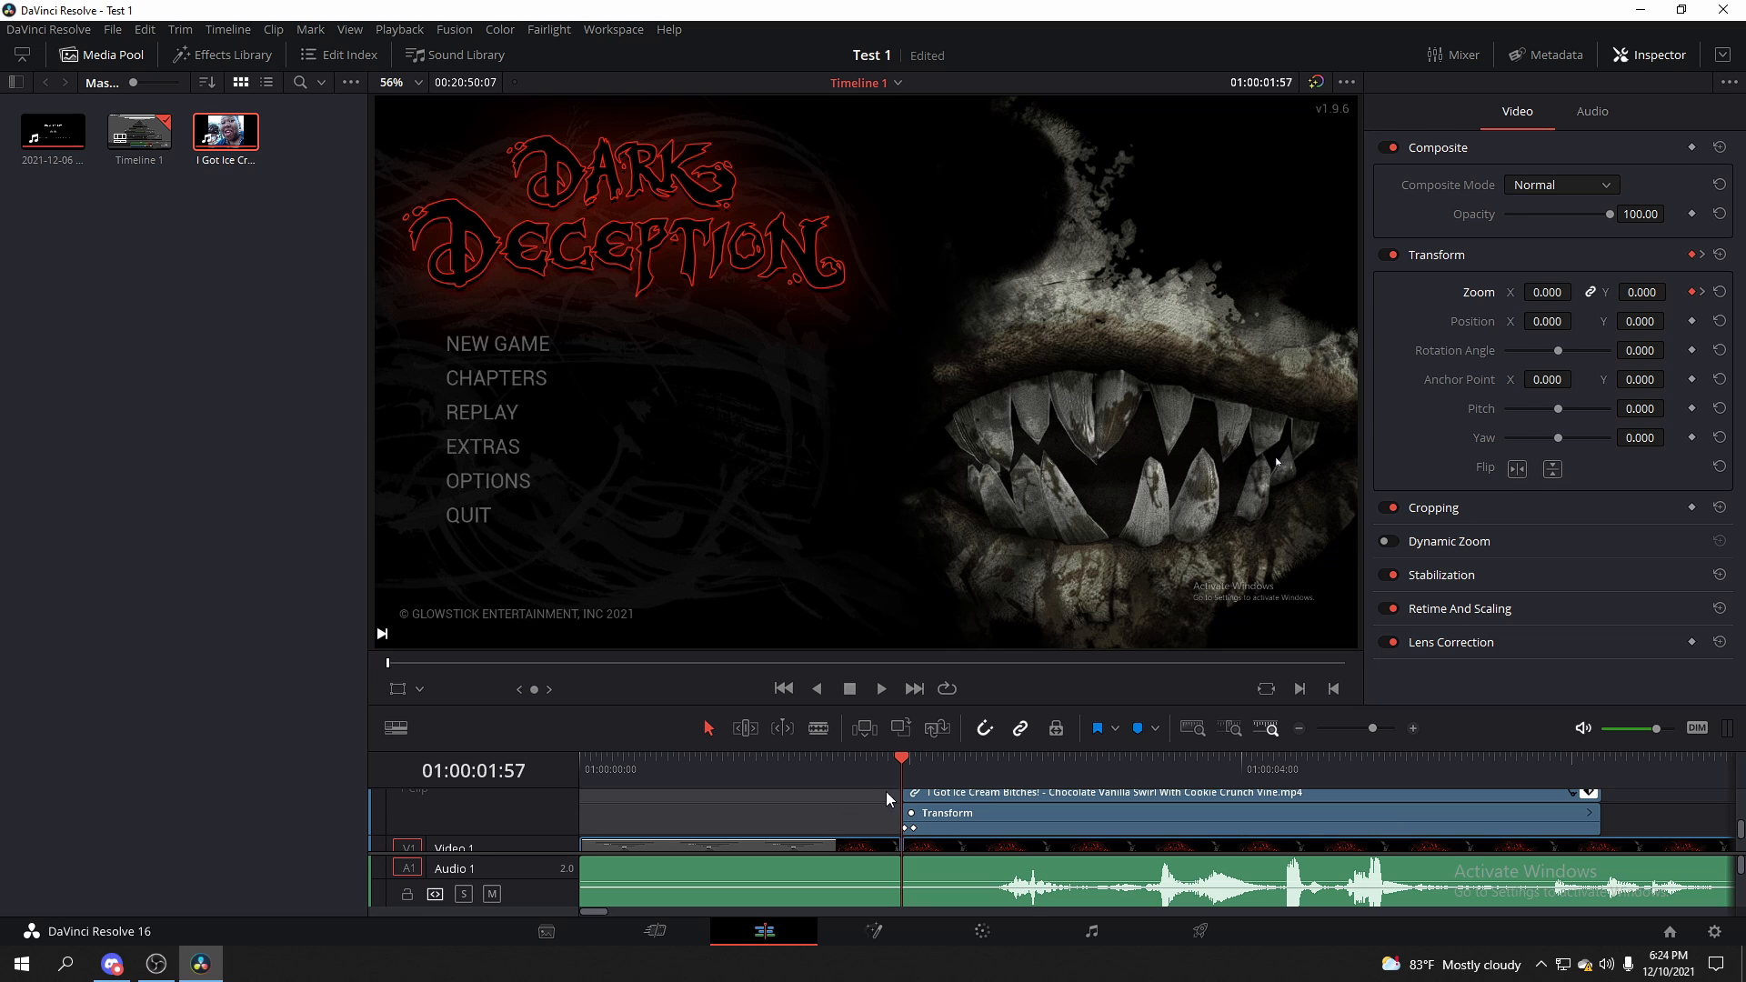
Play the start of the ice cream clip again to check the faster zoom-in
key("space")
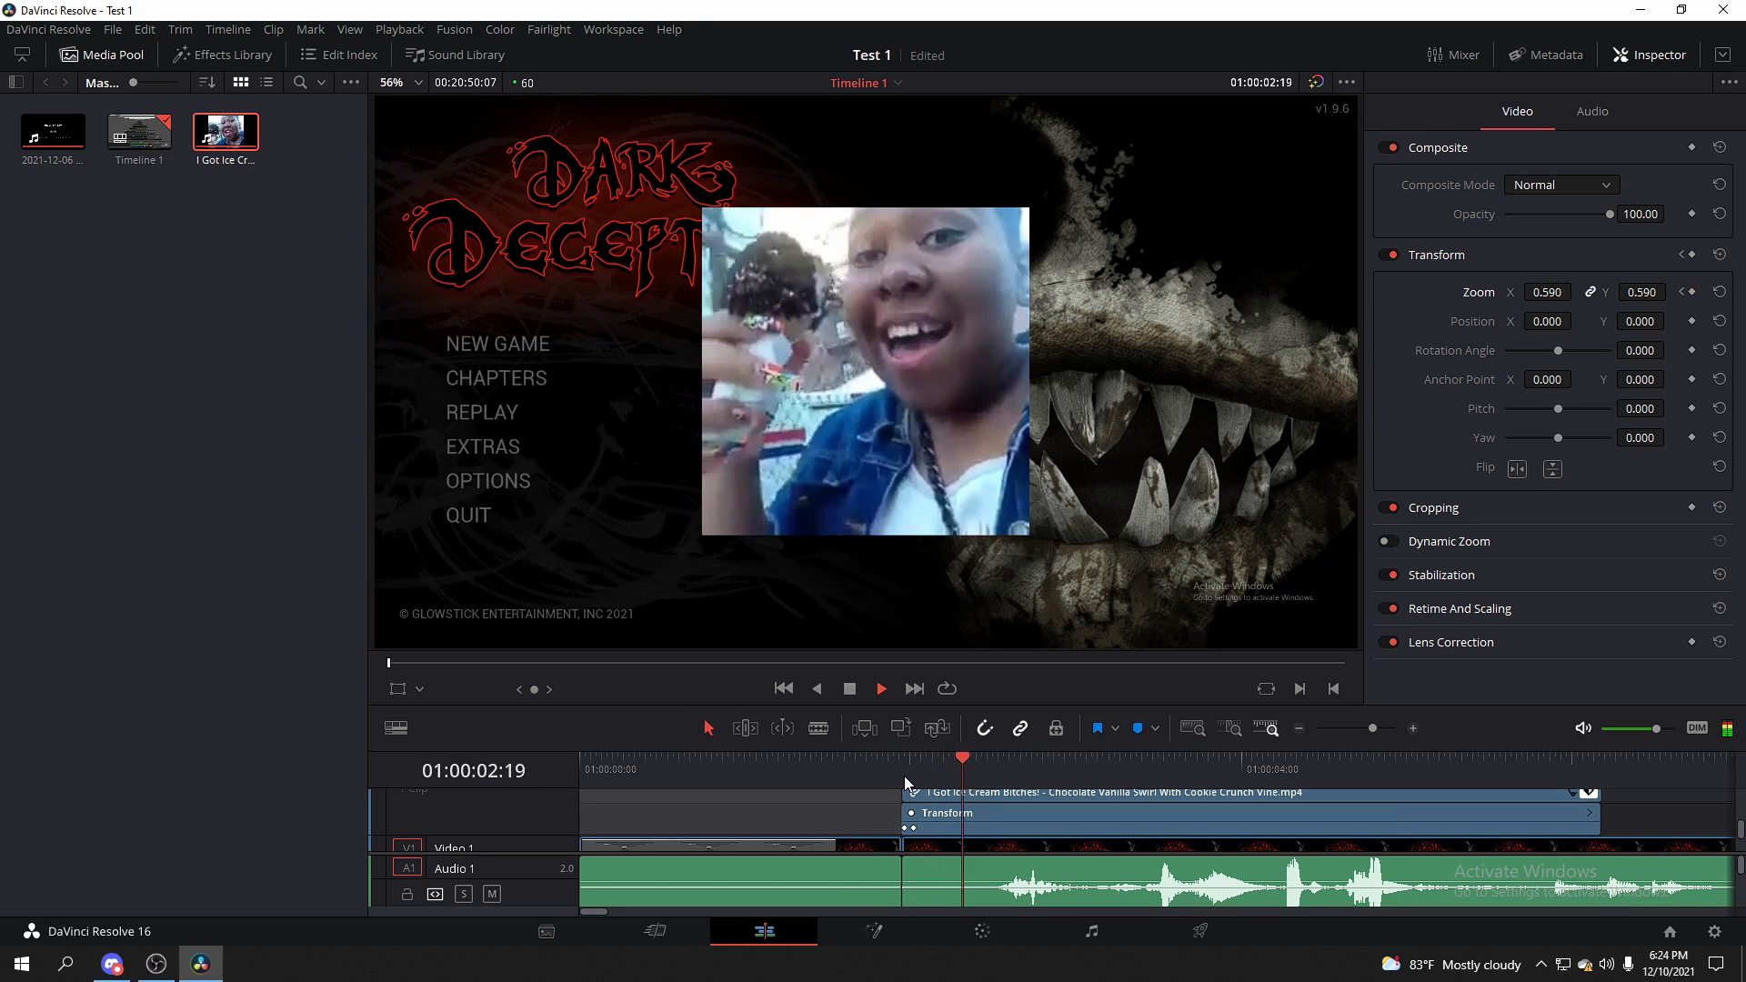
left_click_drag(1111, 768, 901, 768)
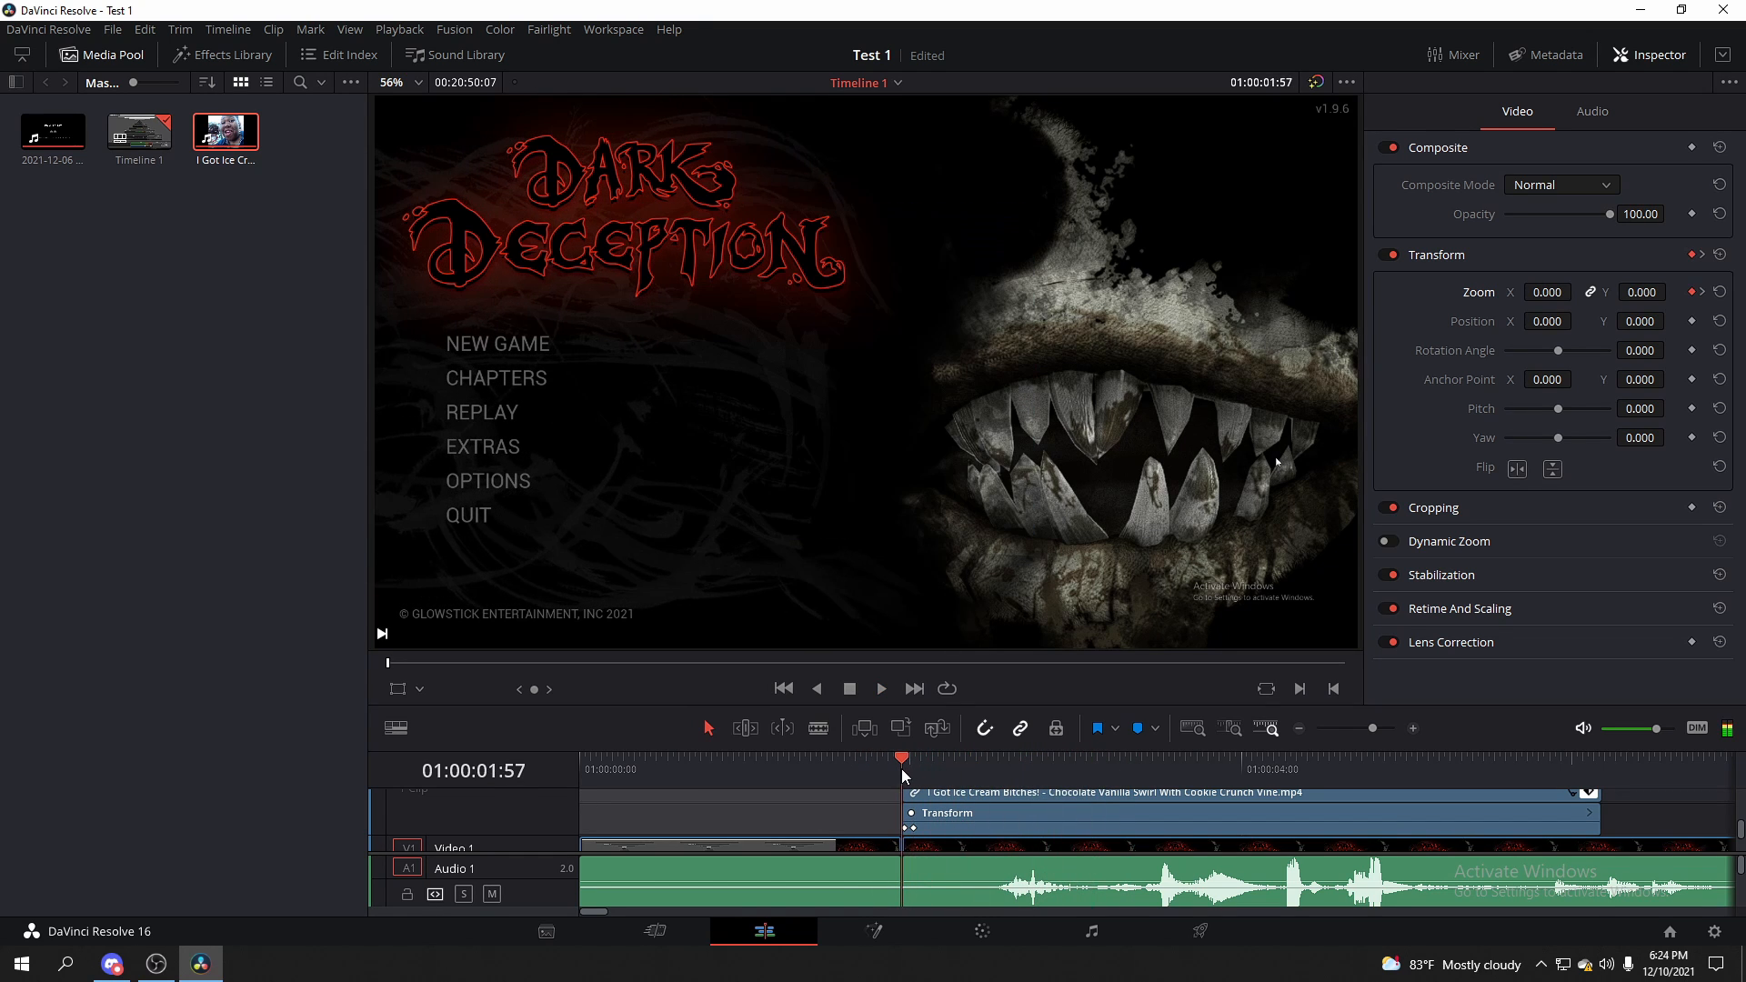
key("space")
key("space")
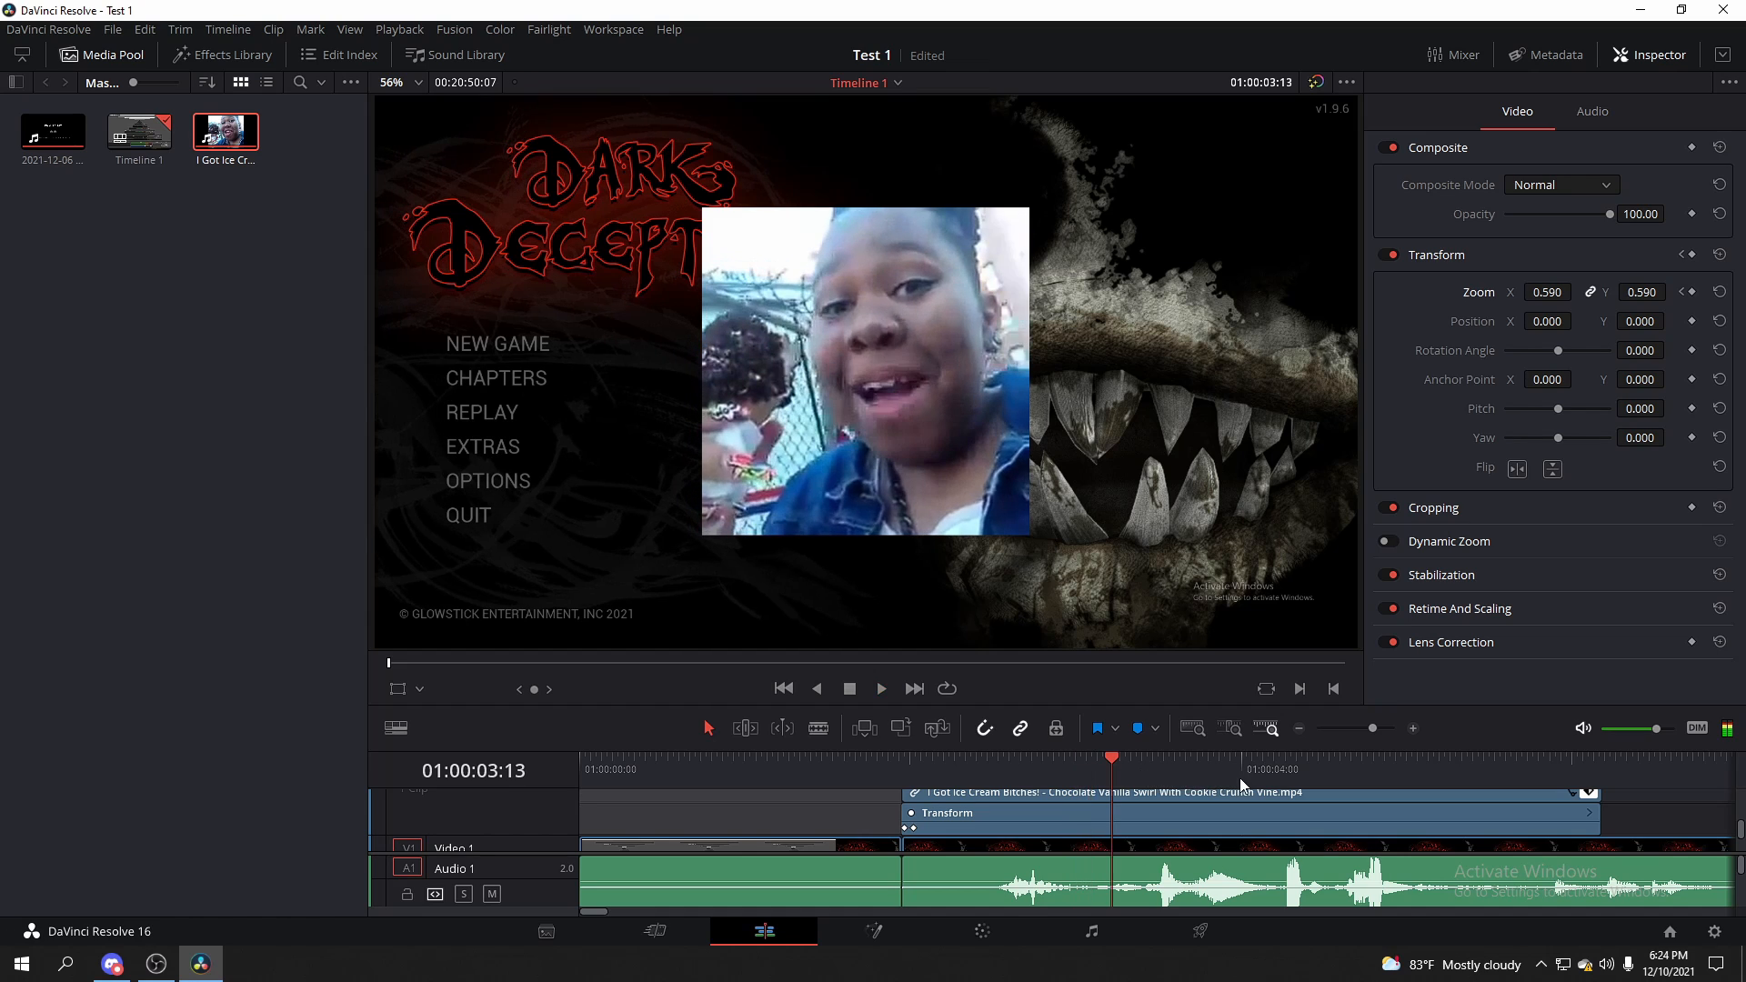
left_click_drag(1109, 765, 886, 767)
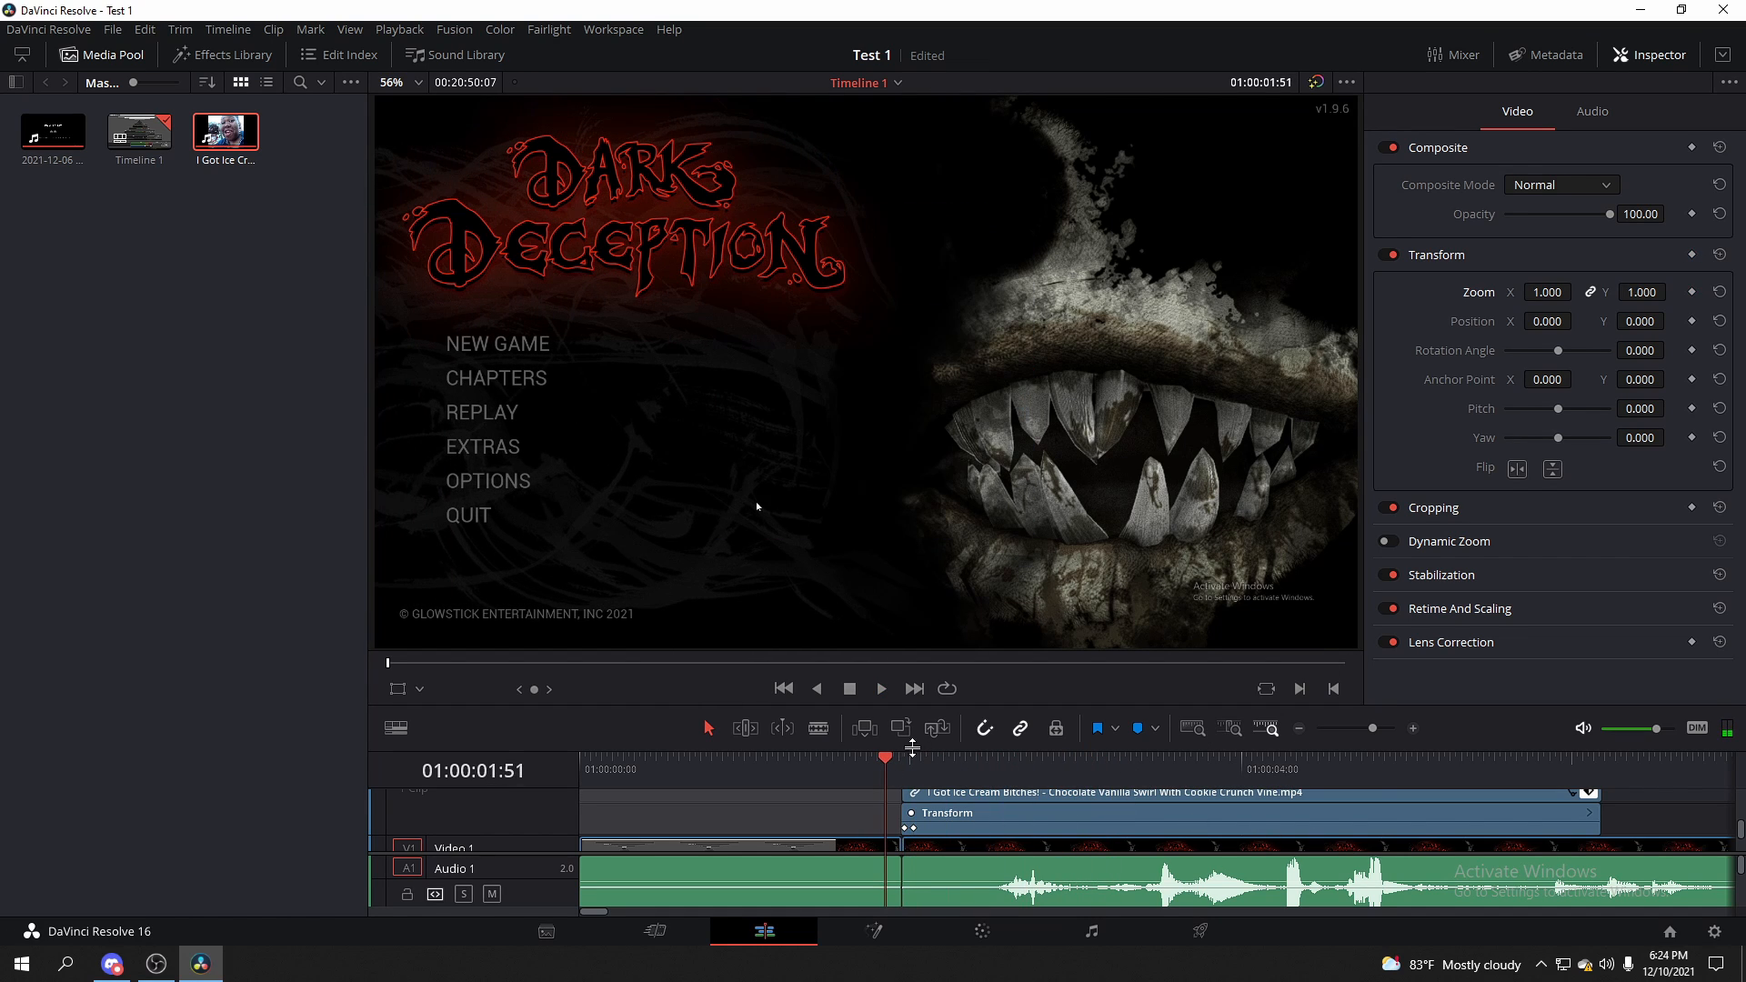
left_click(891, 768)
scroll(1454, 816, "up", 1)
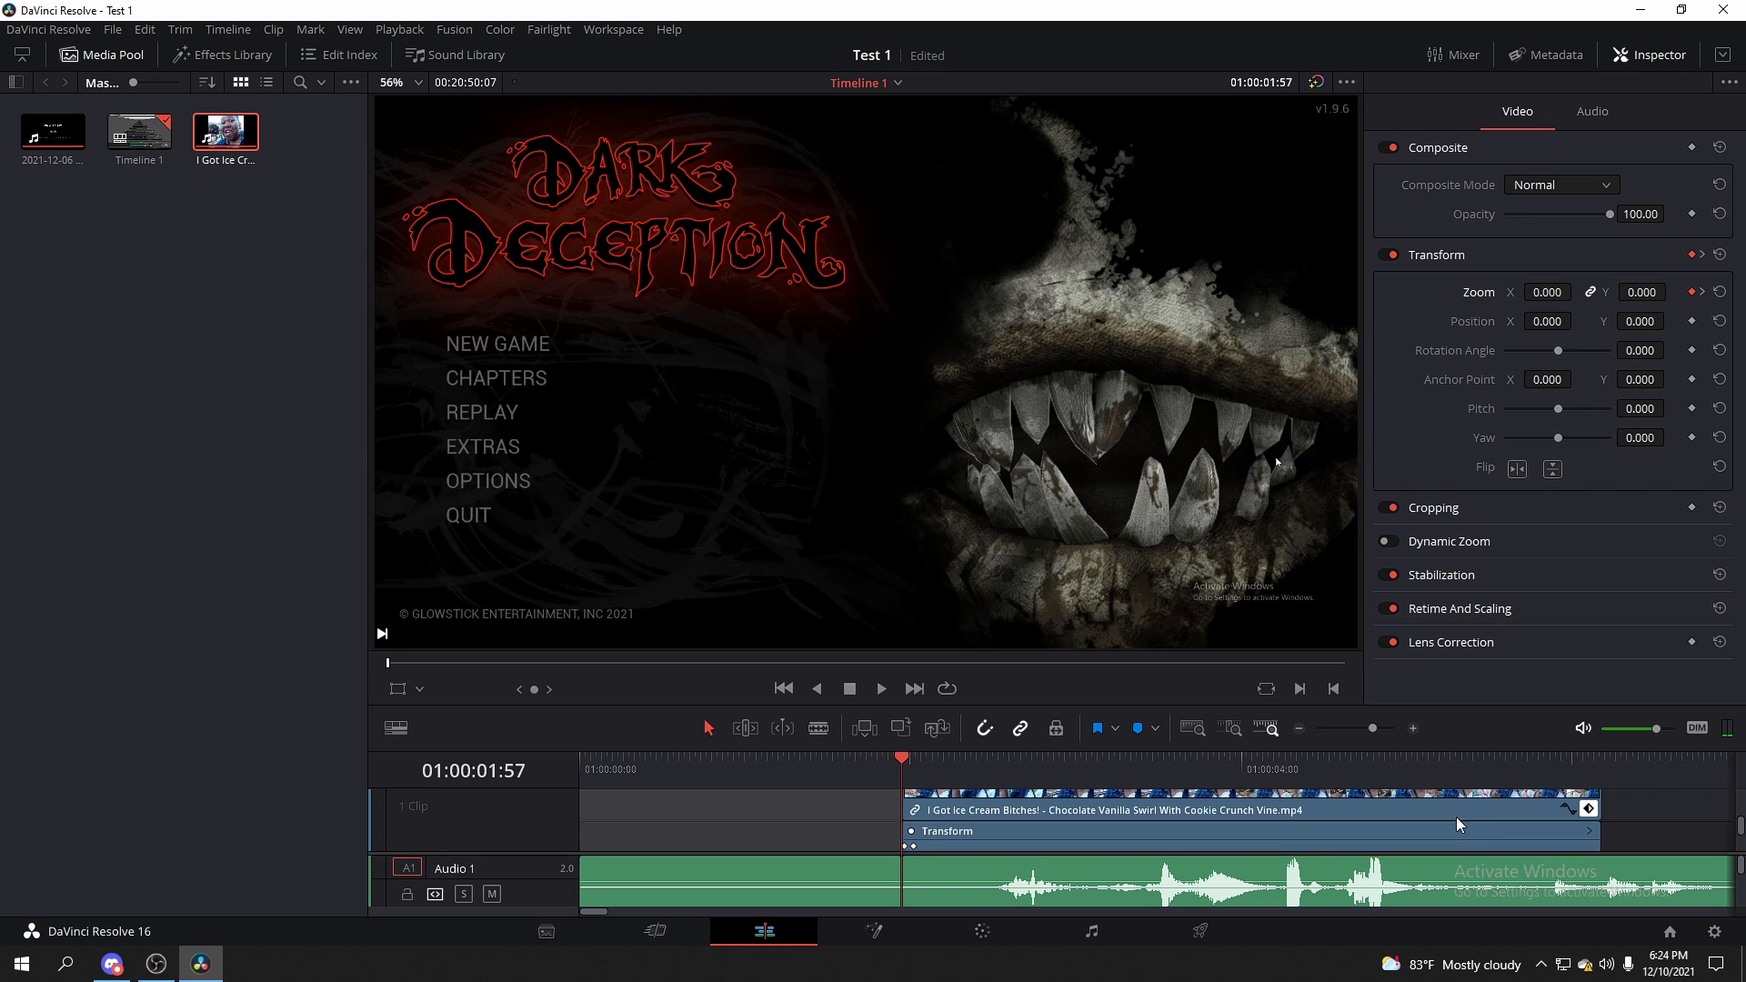
scroll(1573, 822, "up", 2)
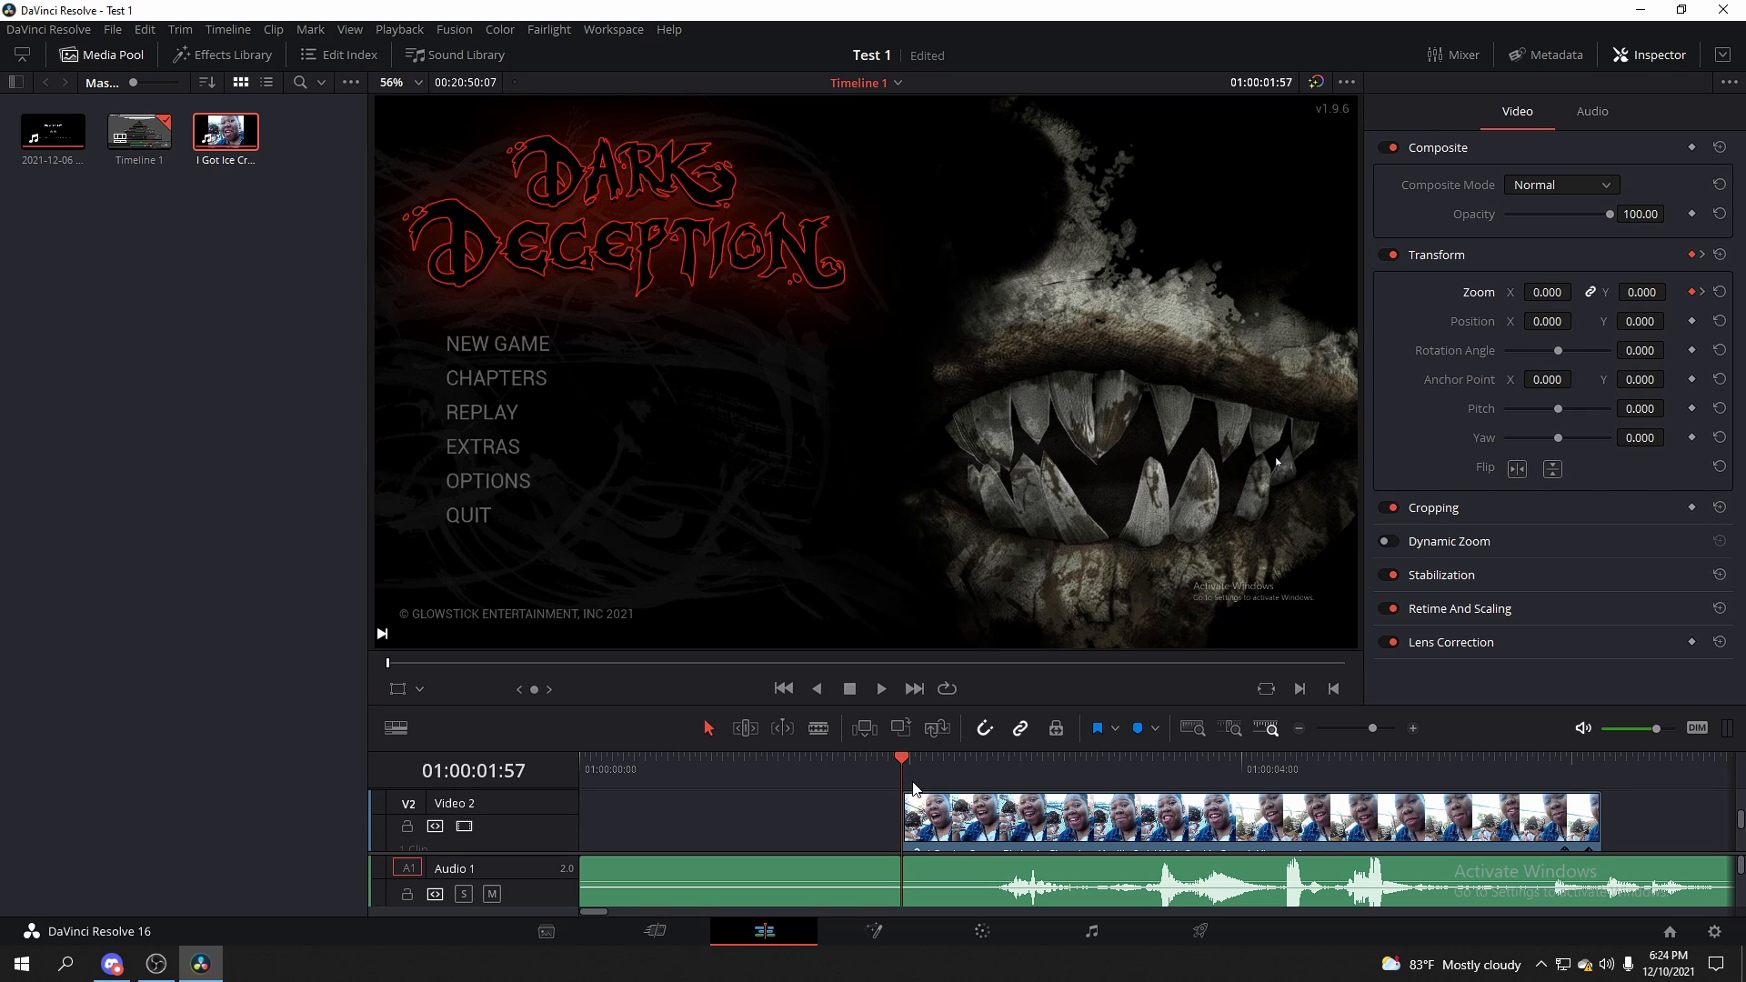
left_click_drag(906, 770, 908, 805)
right_click(160, 410)
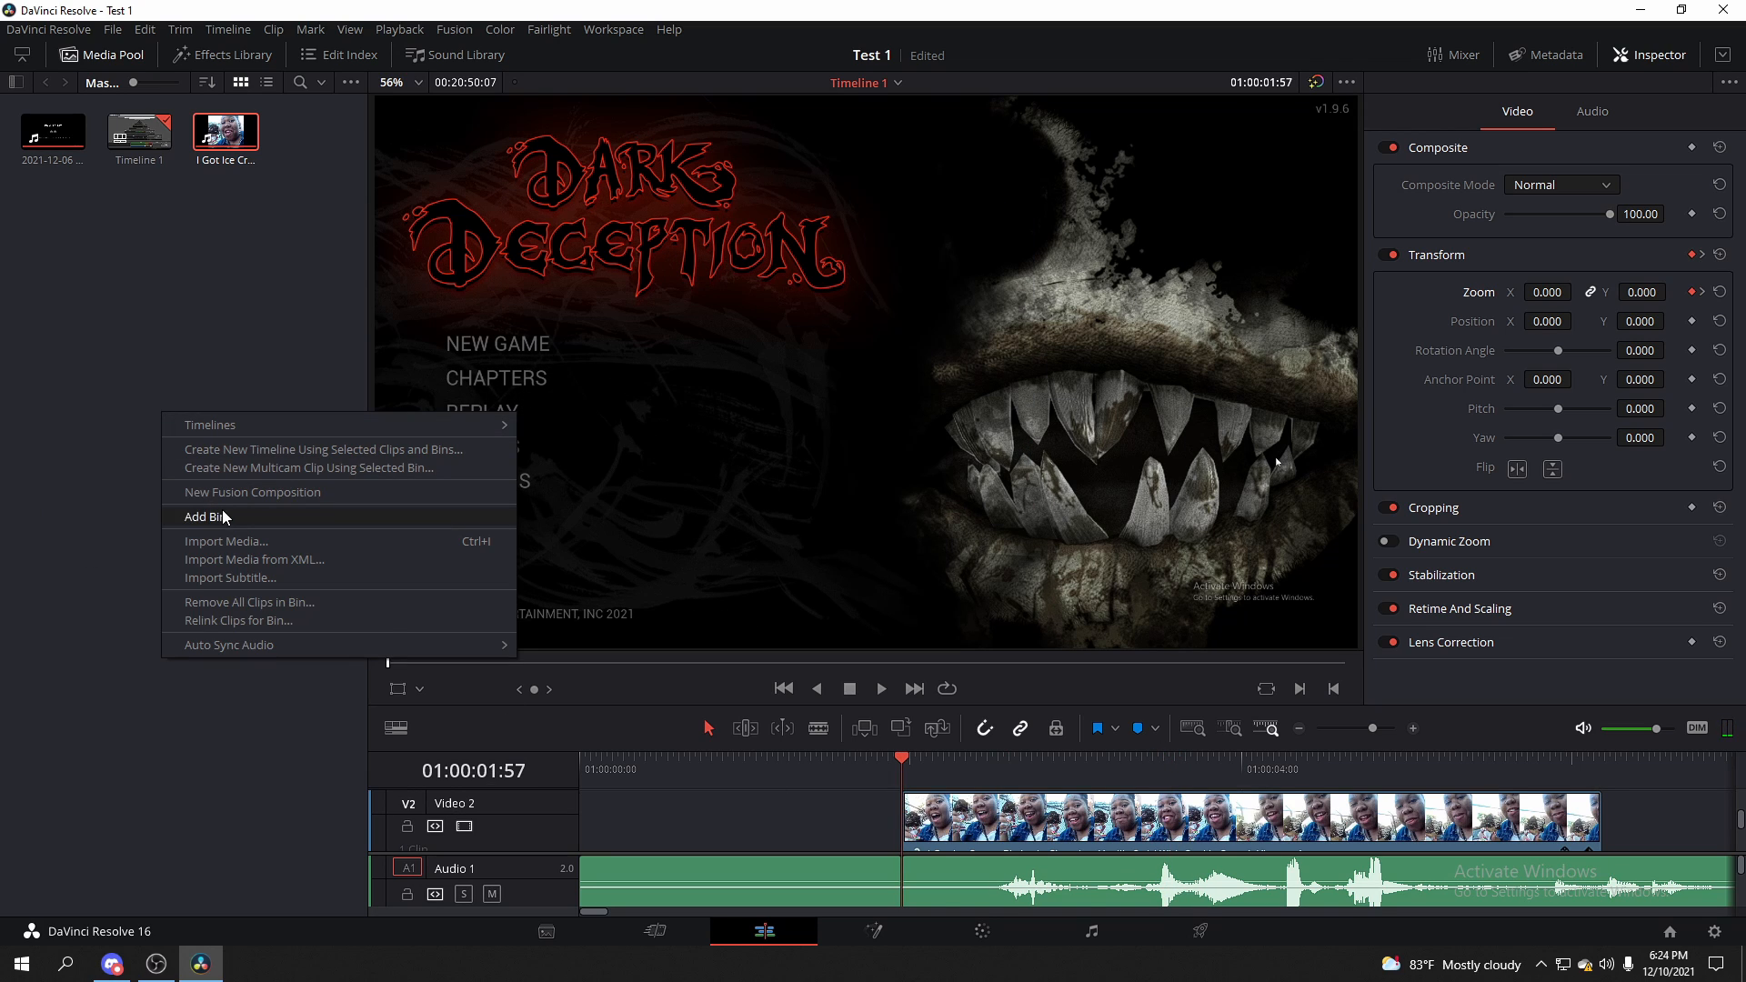
left_click(607, 722)
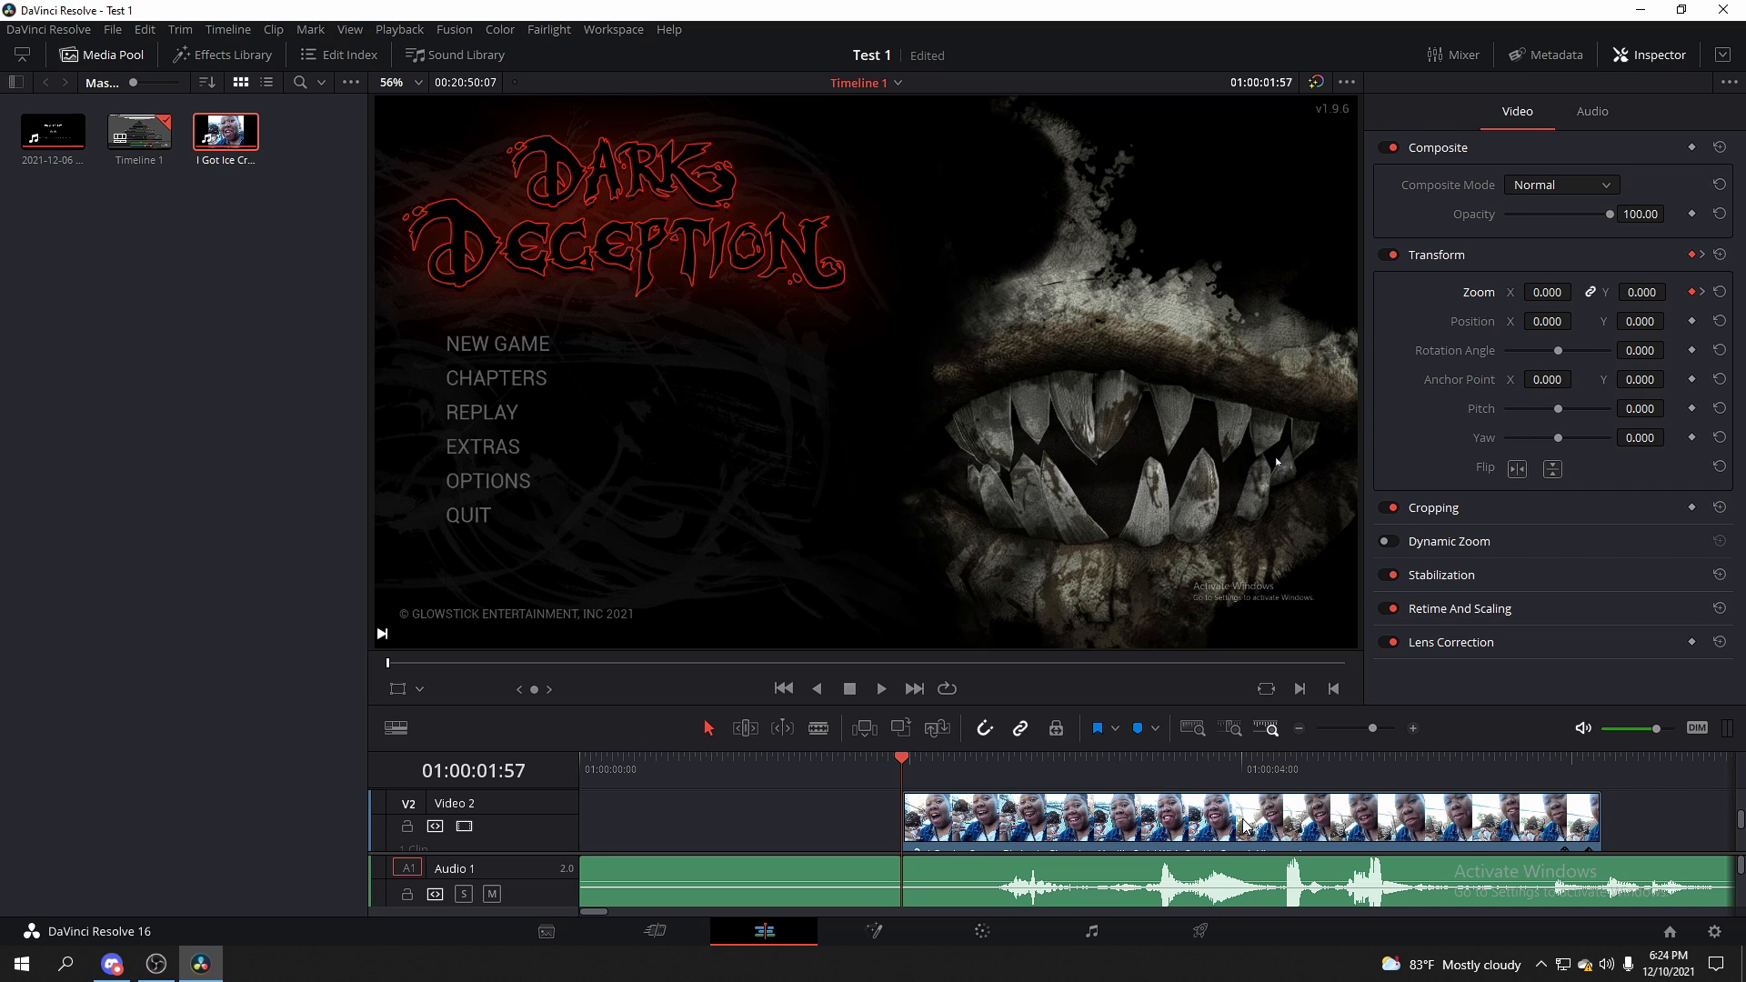
left_click(921, 762)
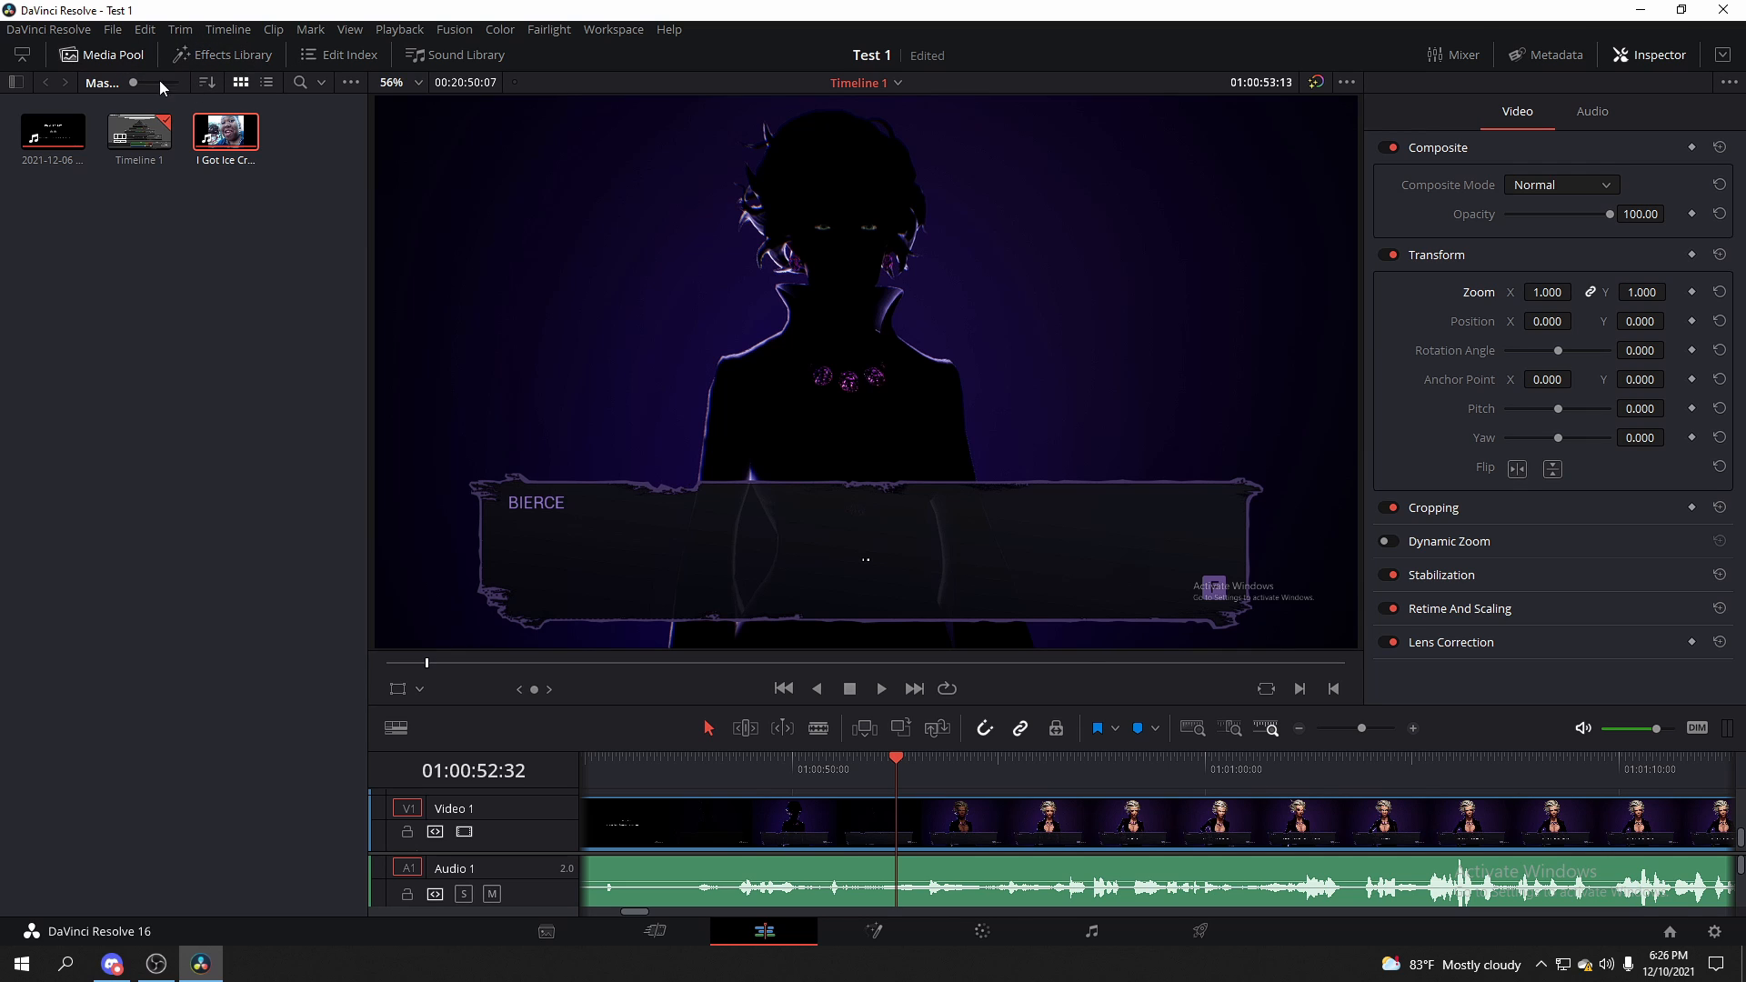
Show only the Effects Library in place of the Media Pool and add a Text title on Video 2 at 01:00:52:32
left_click(237, 58)
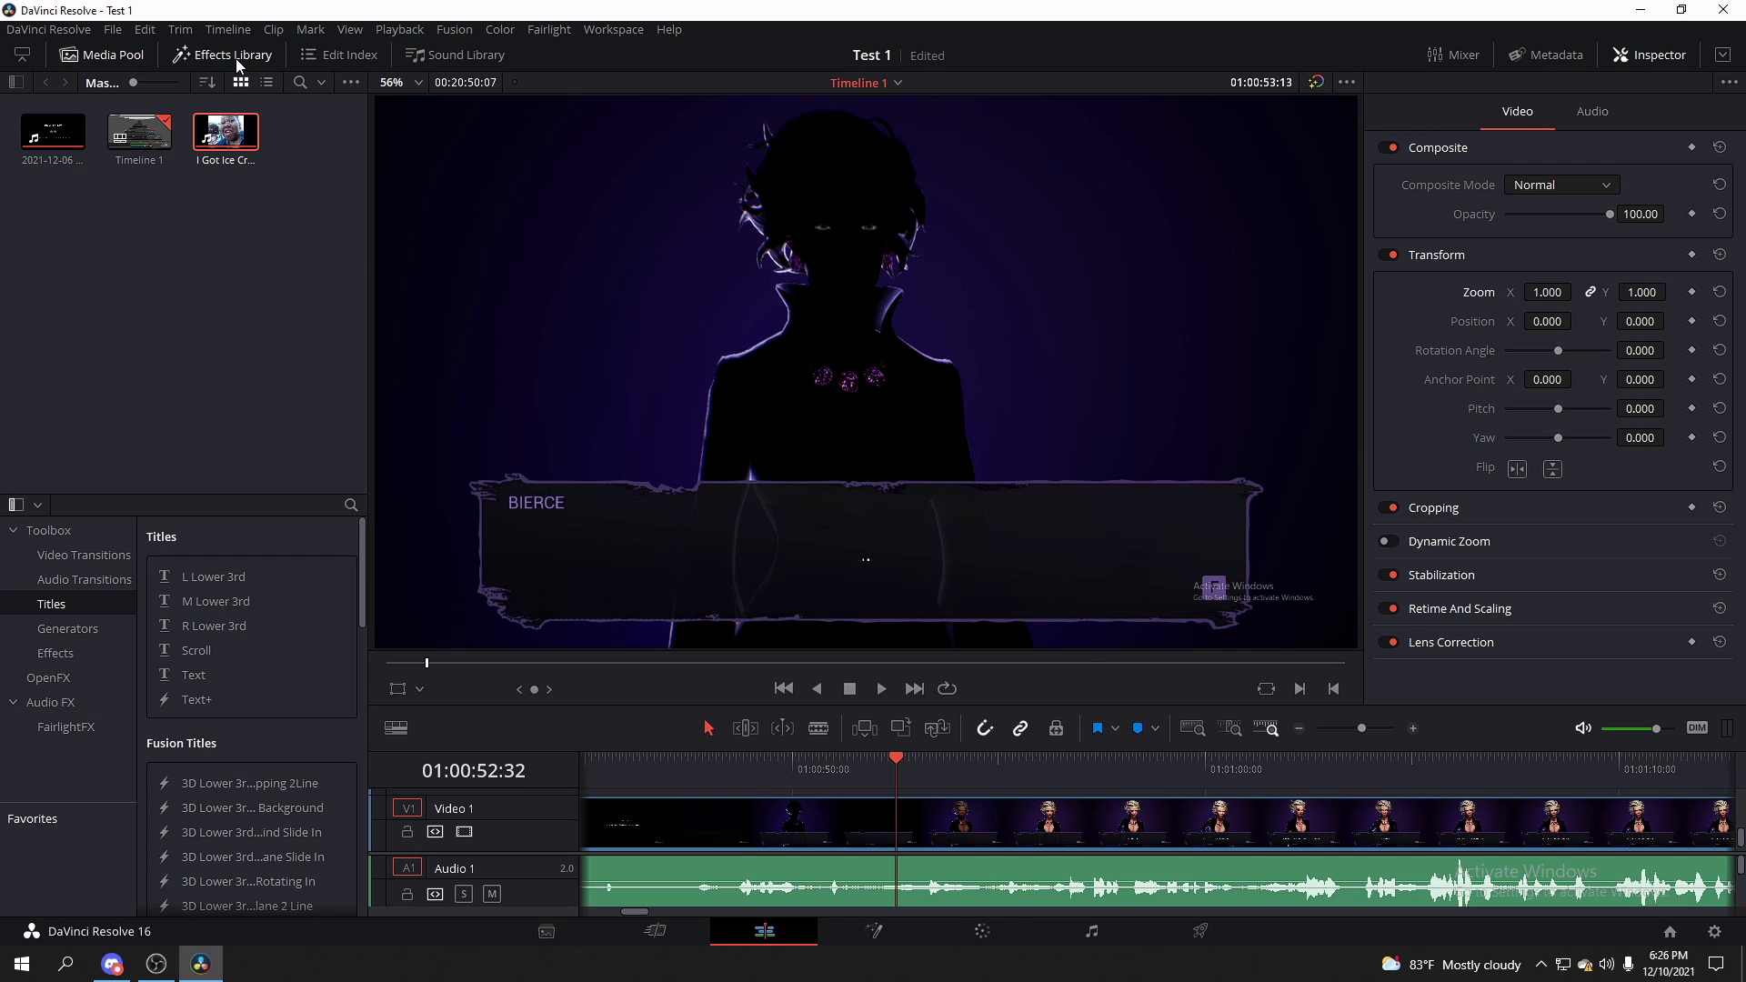
left_click(102, 57)
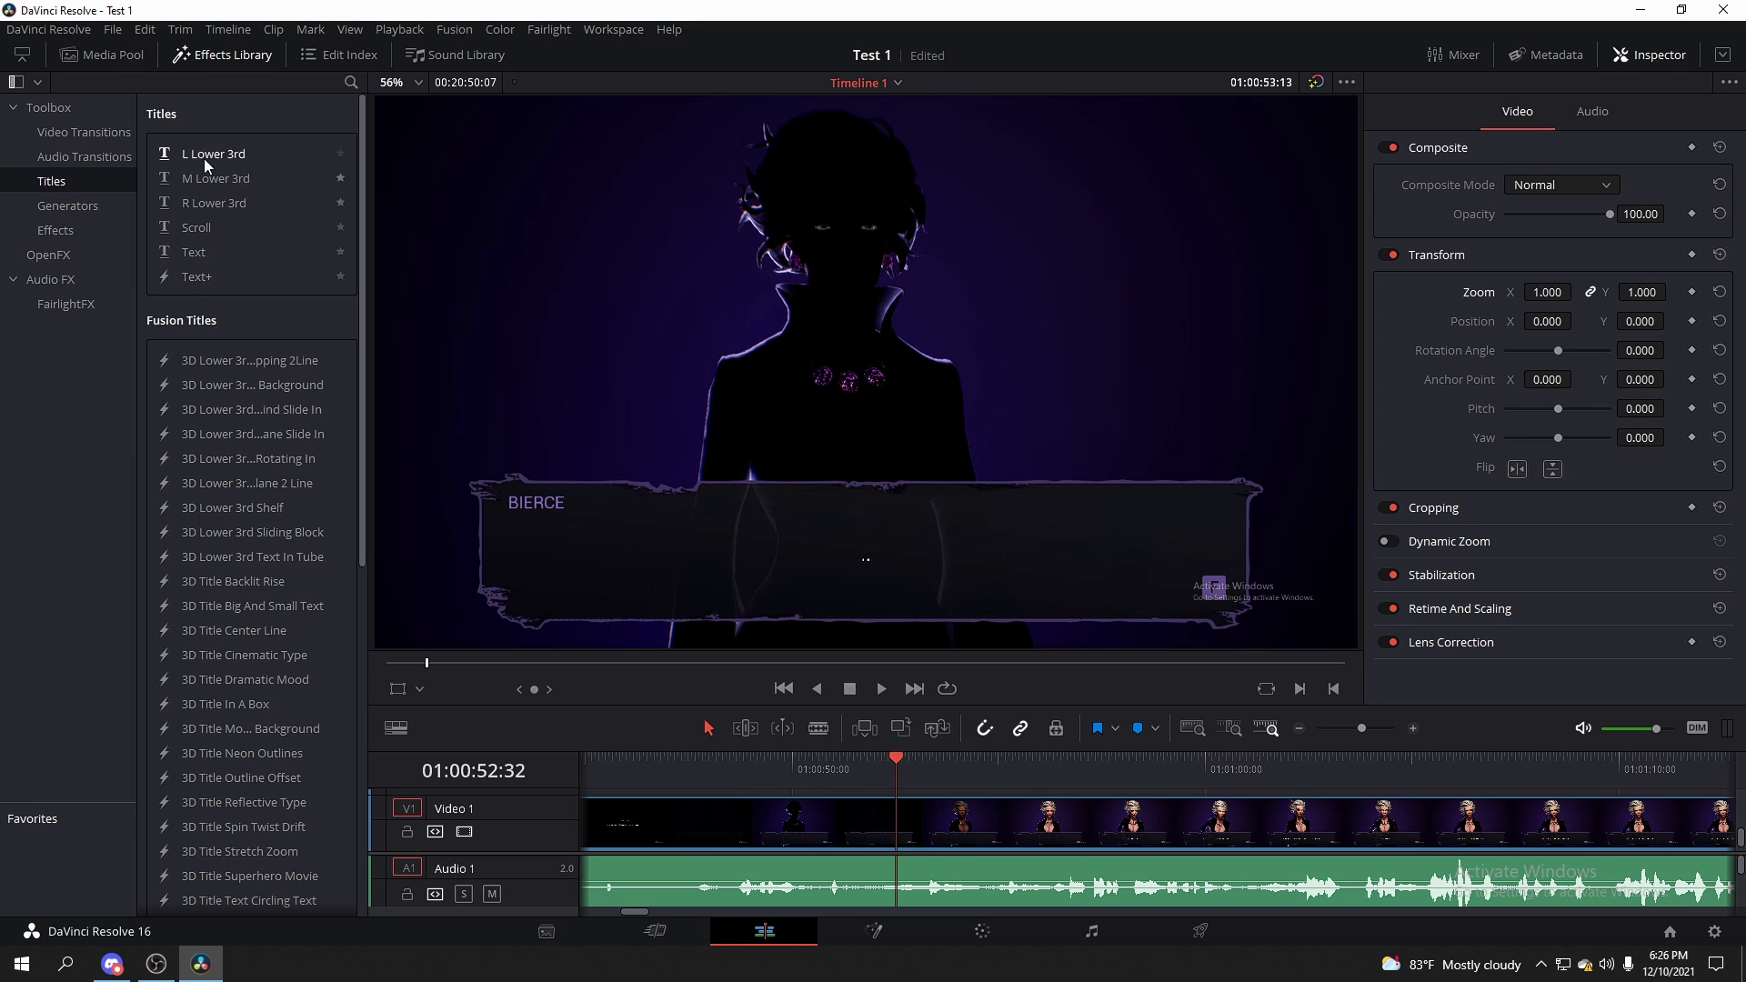
scroll(200, 413, "down", 8)
scroll(231, 539, "up", 8)
left_click_drag(200, 261, 964, 818)
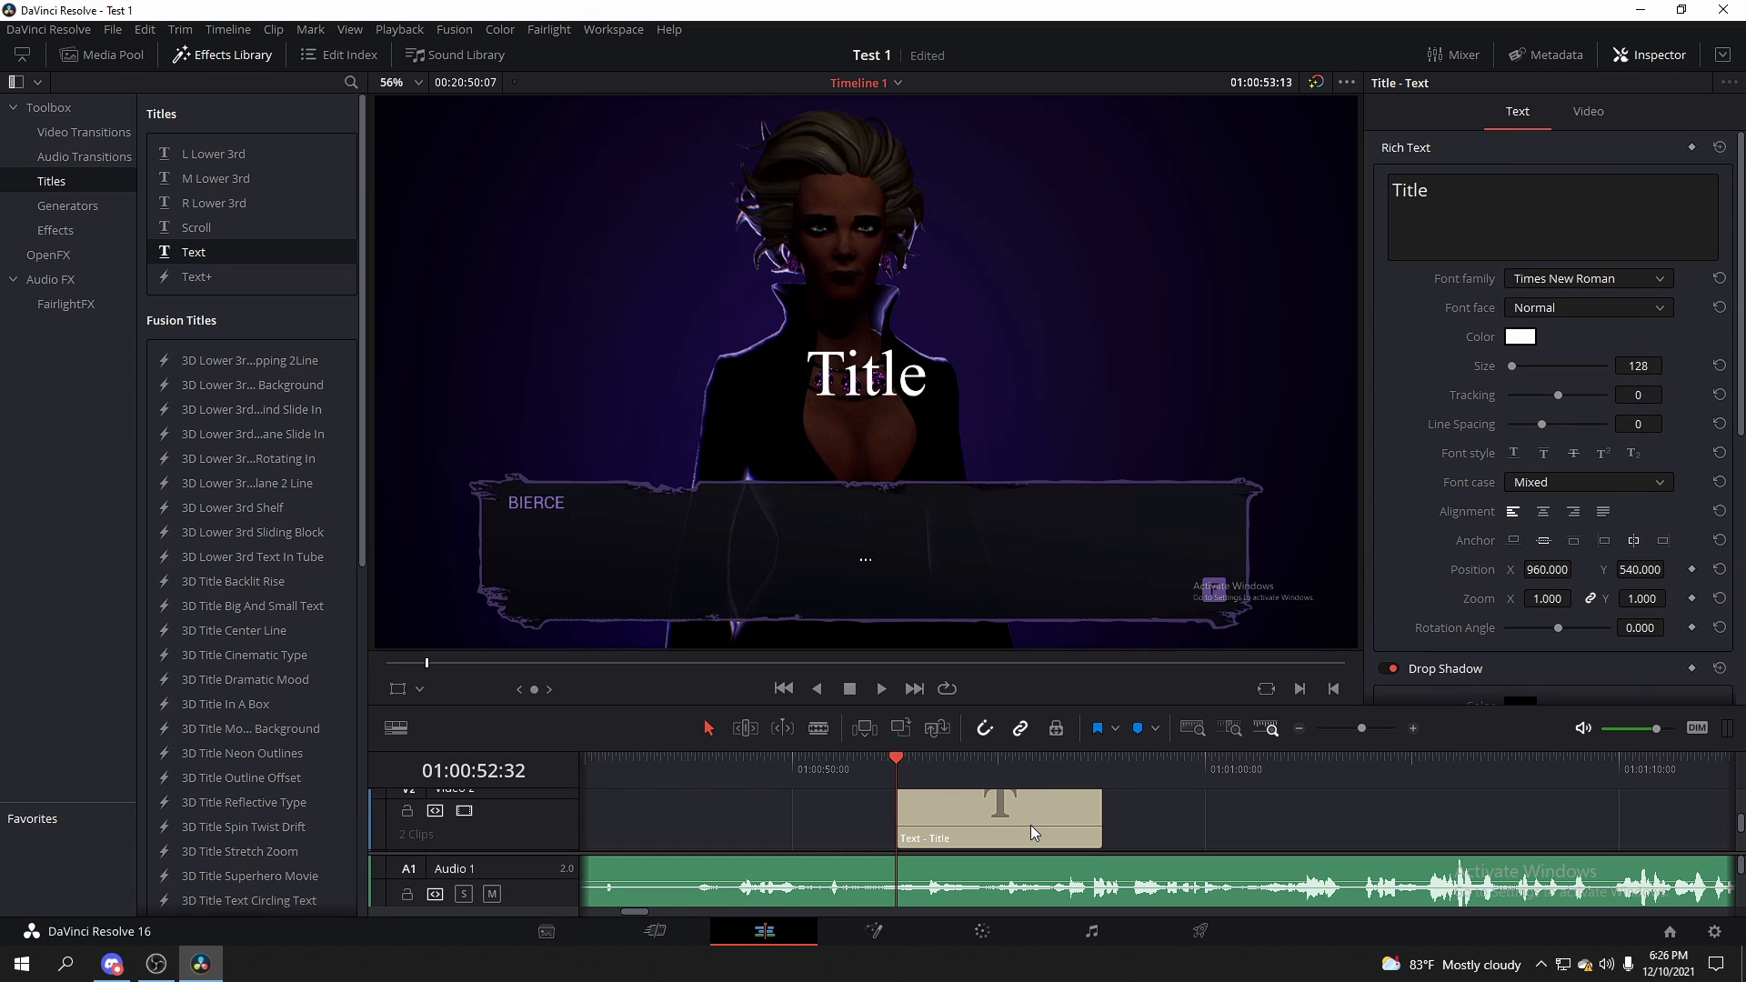
Replace the title's placeholder text with "Hello"
double_click(1464, 201)
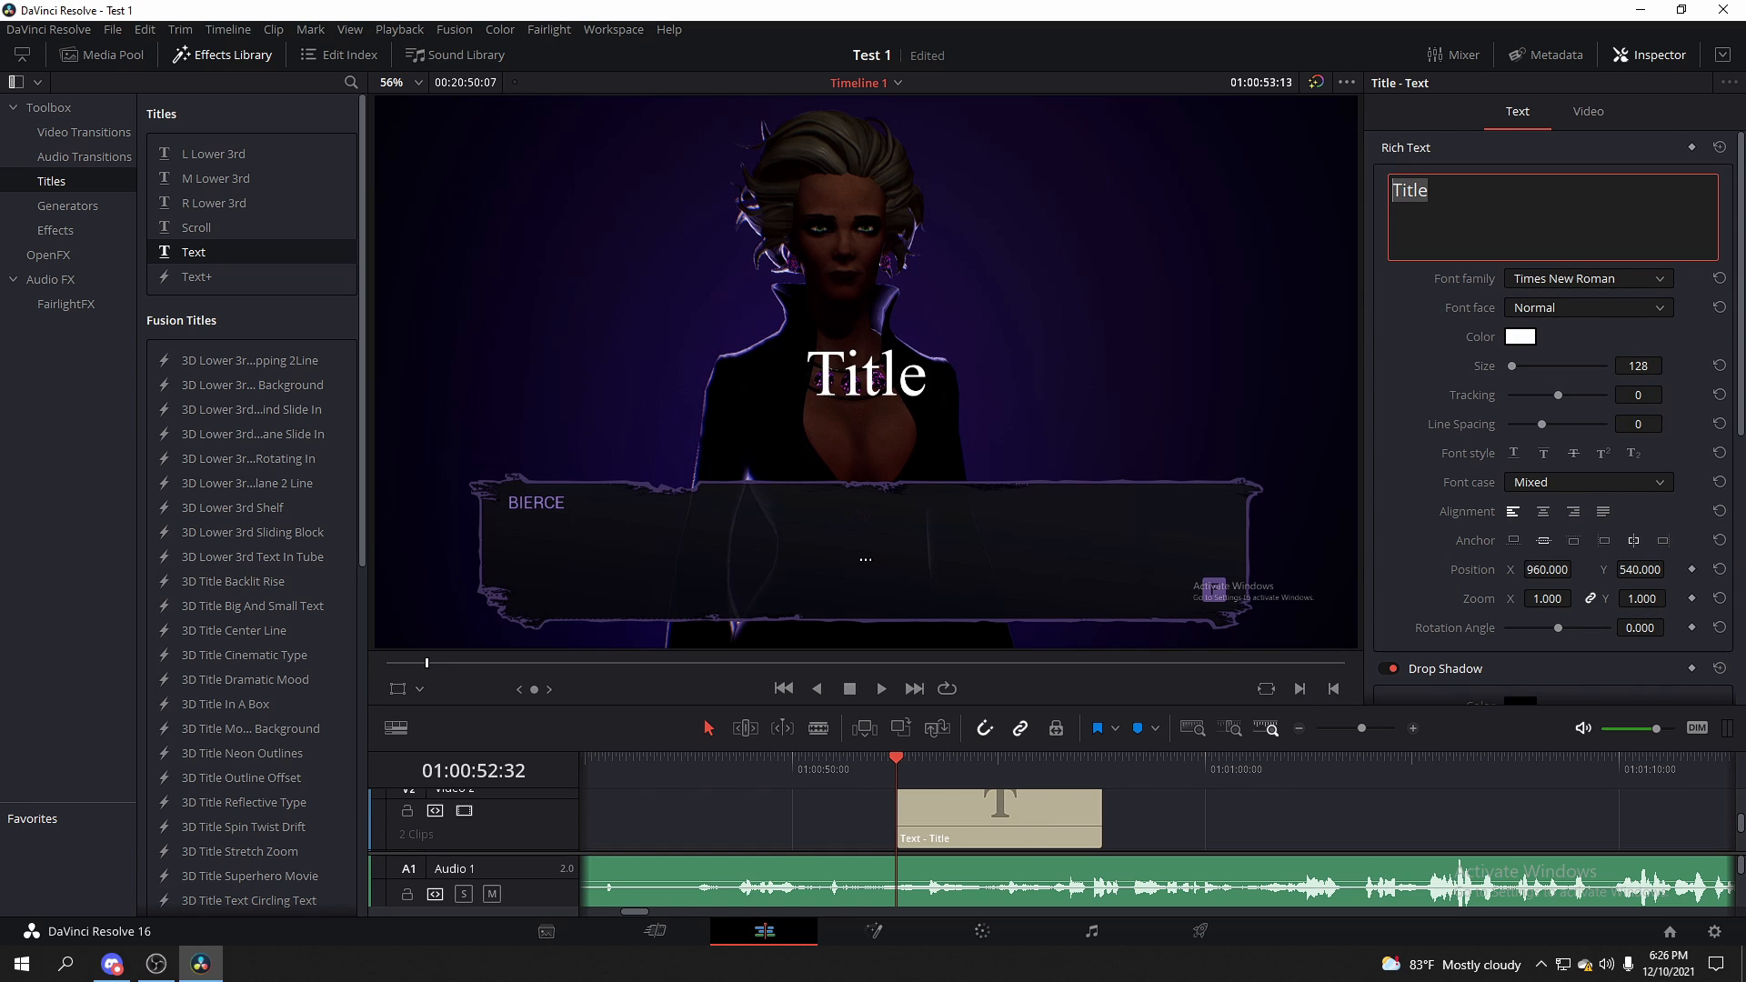
key("BackSpace")
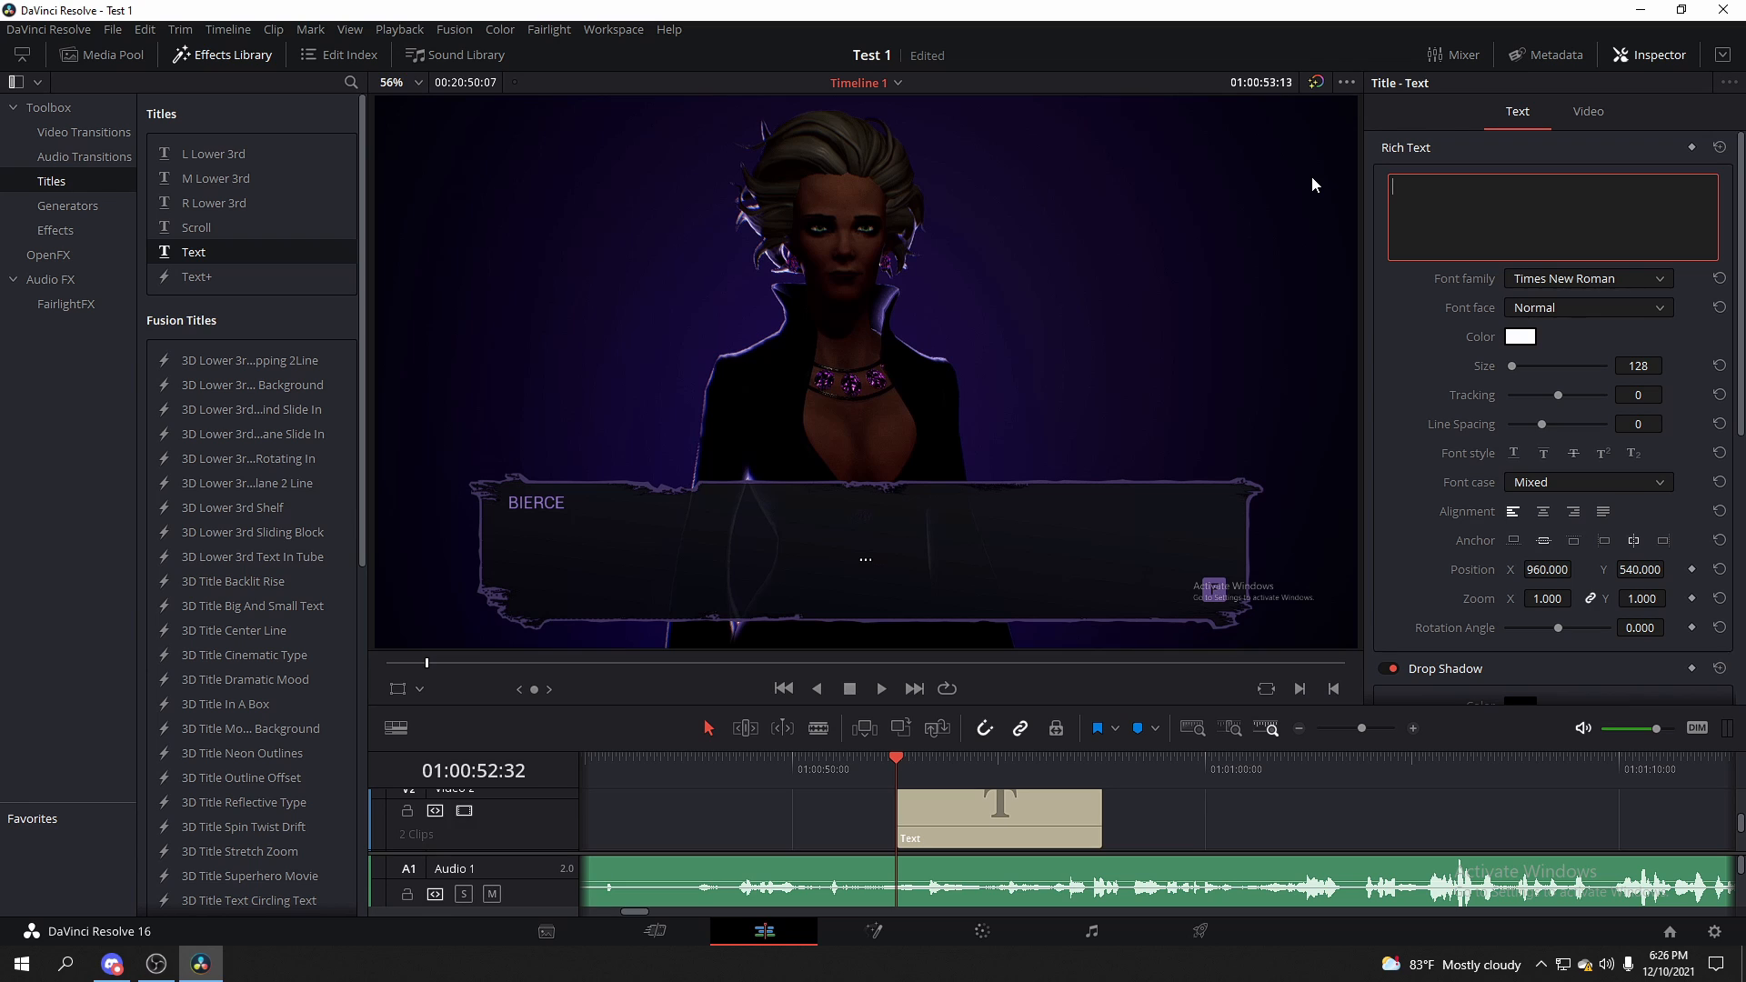
type("Hello")
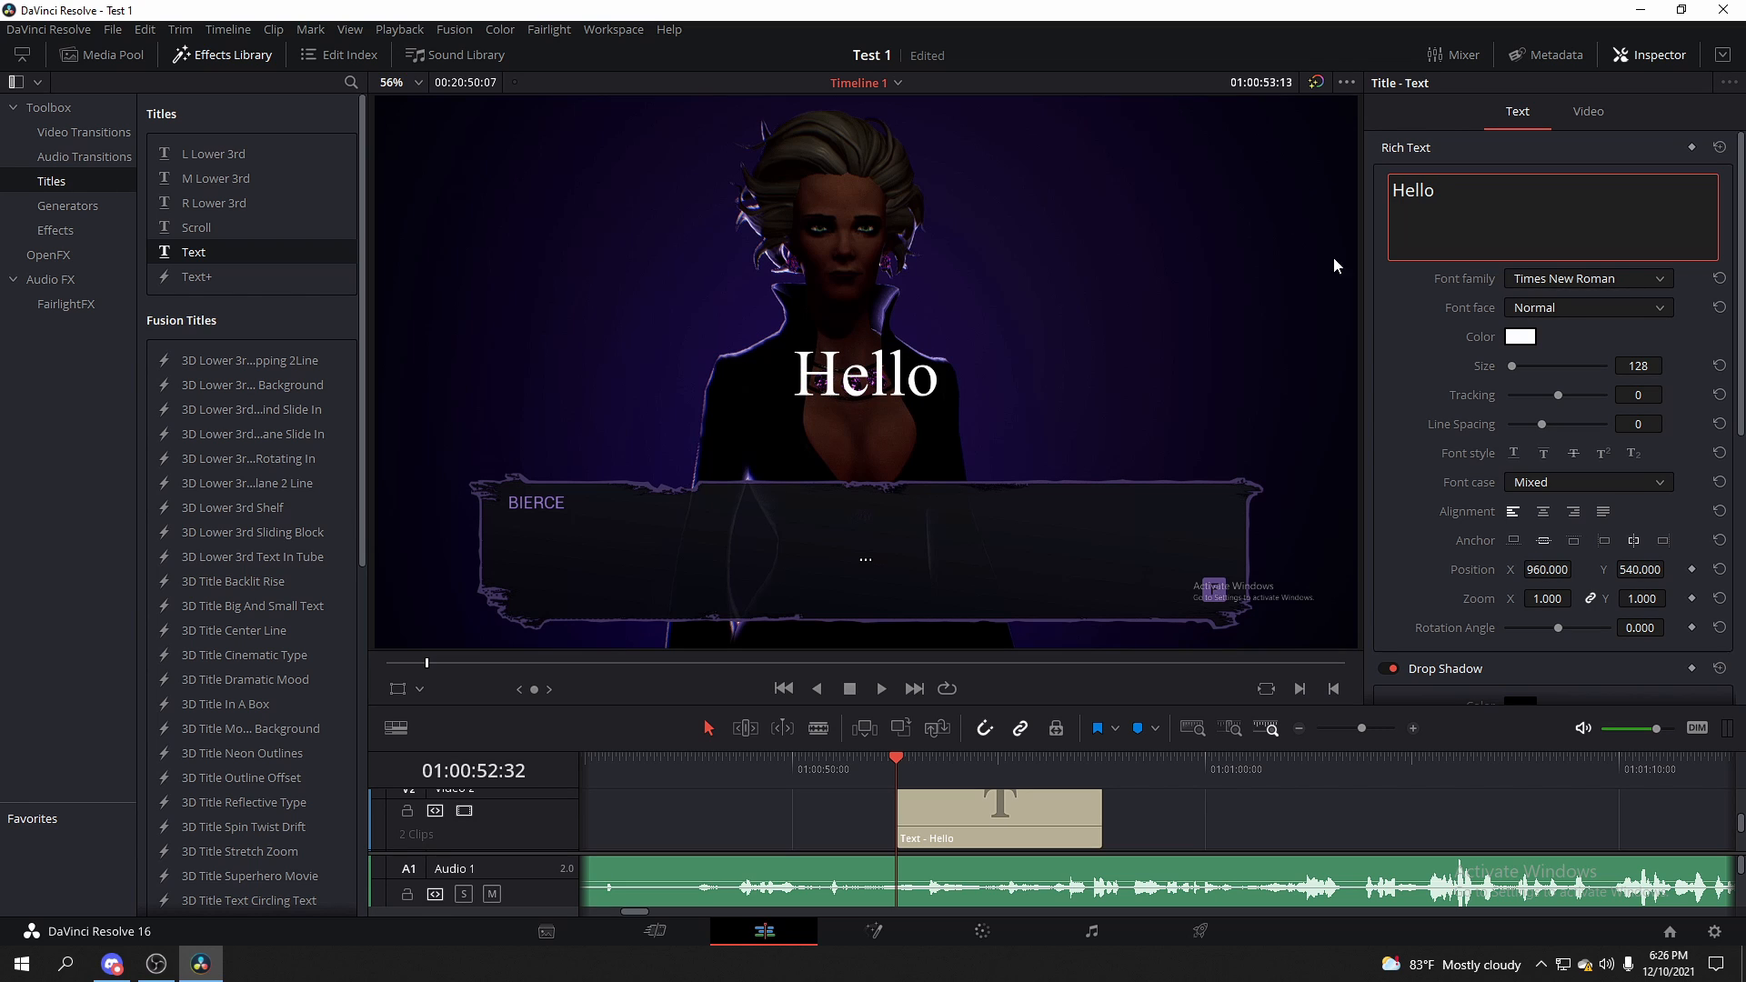
left_click(1400, 357)
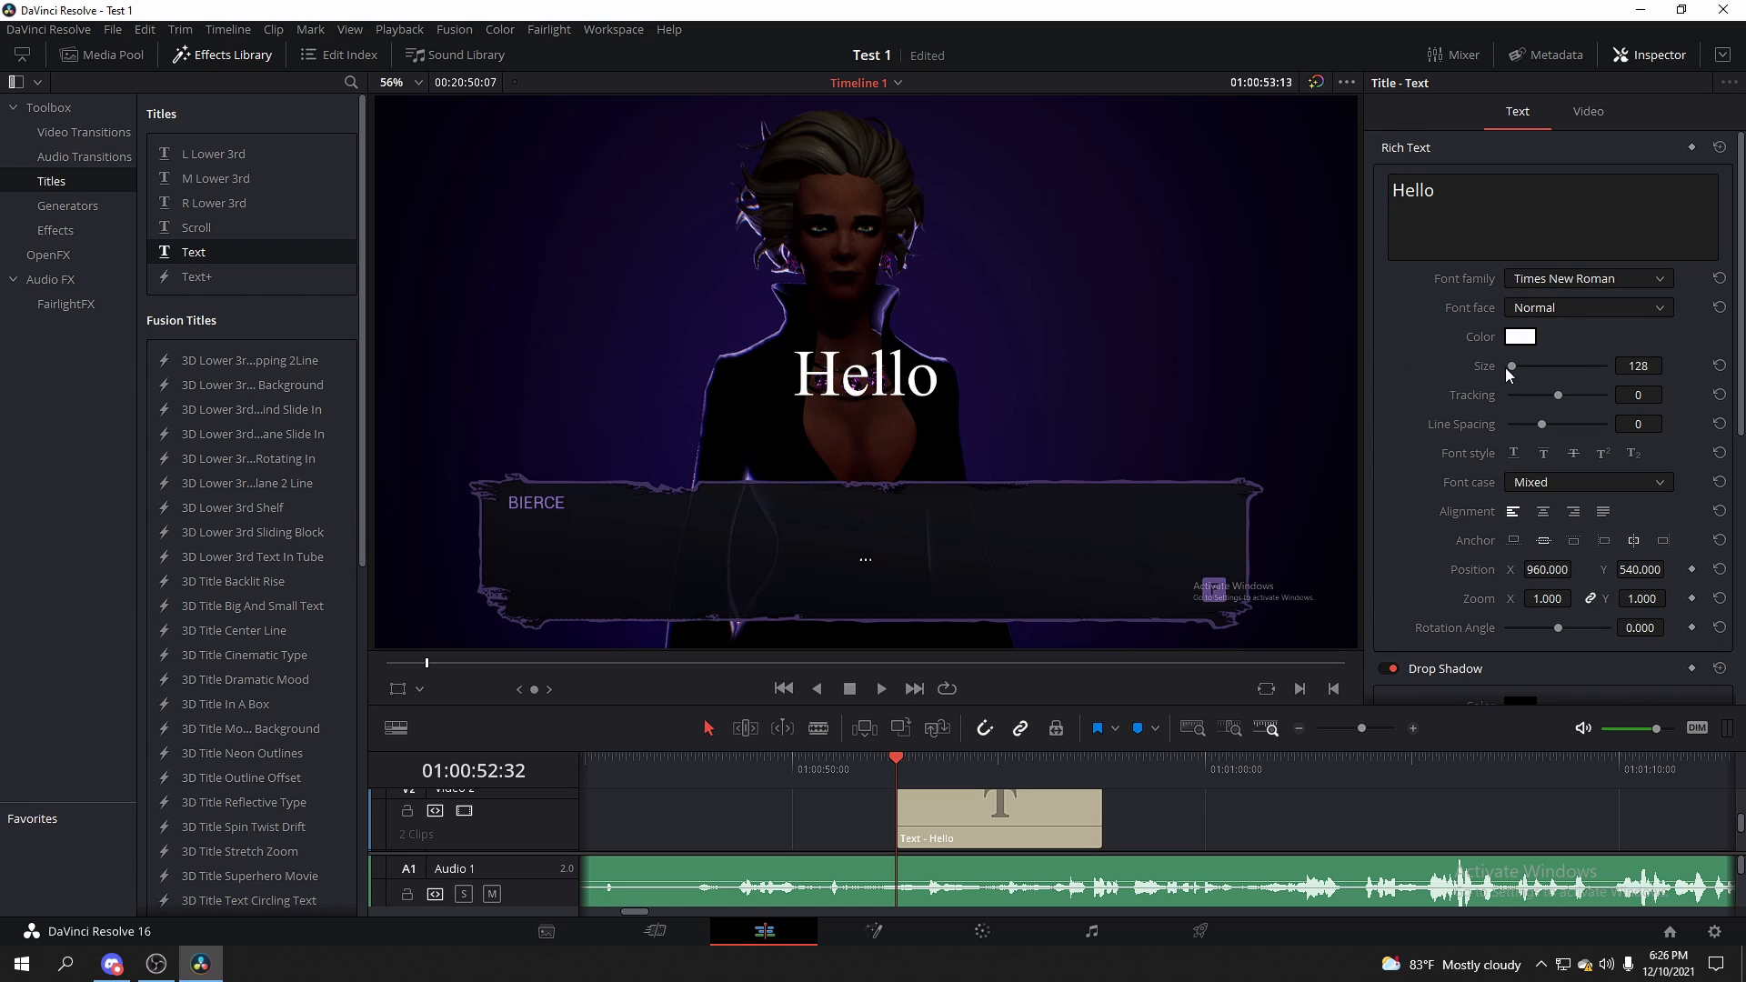
Change the Hello title's font family to Gotham Ultra
left_click(1545, 281)
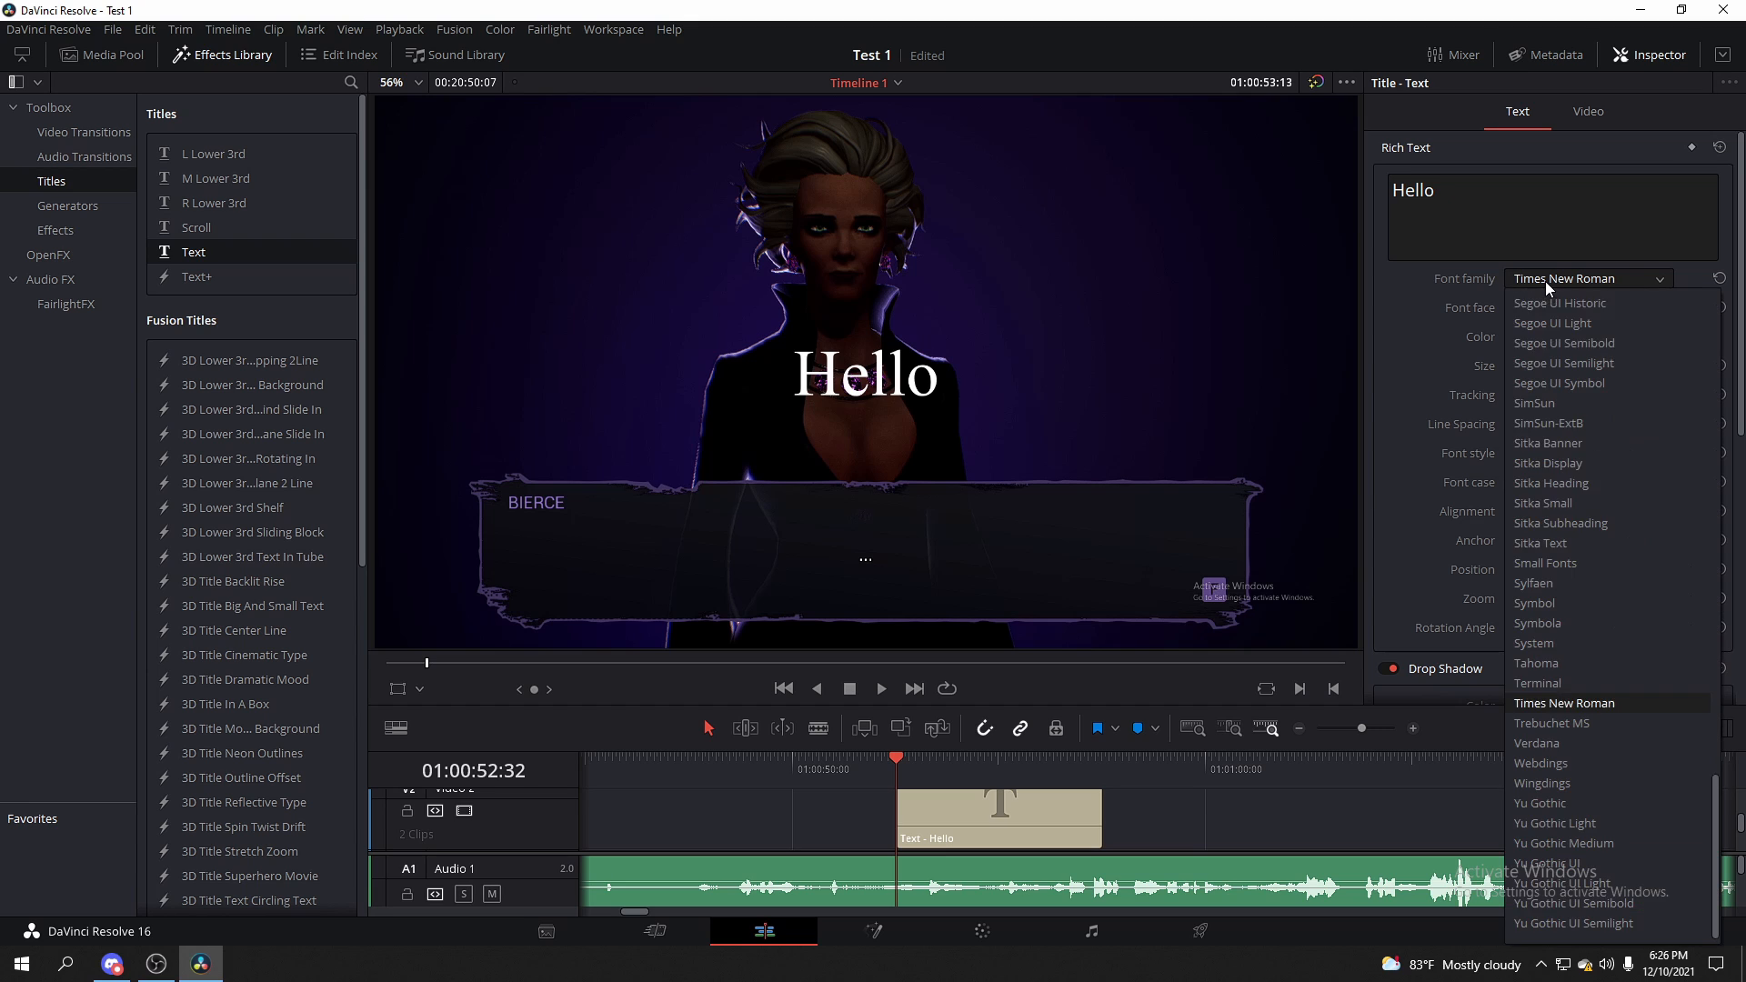
scroll(1601, 592, "up", 15)
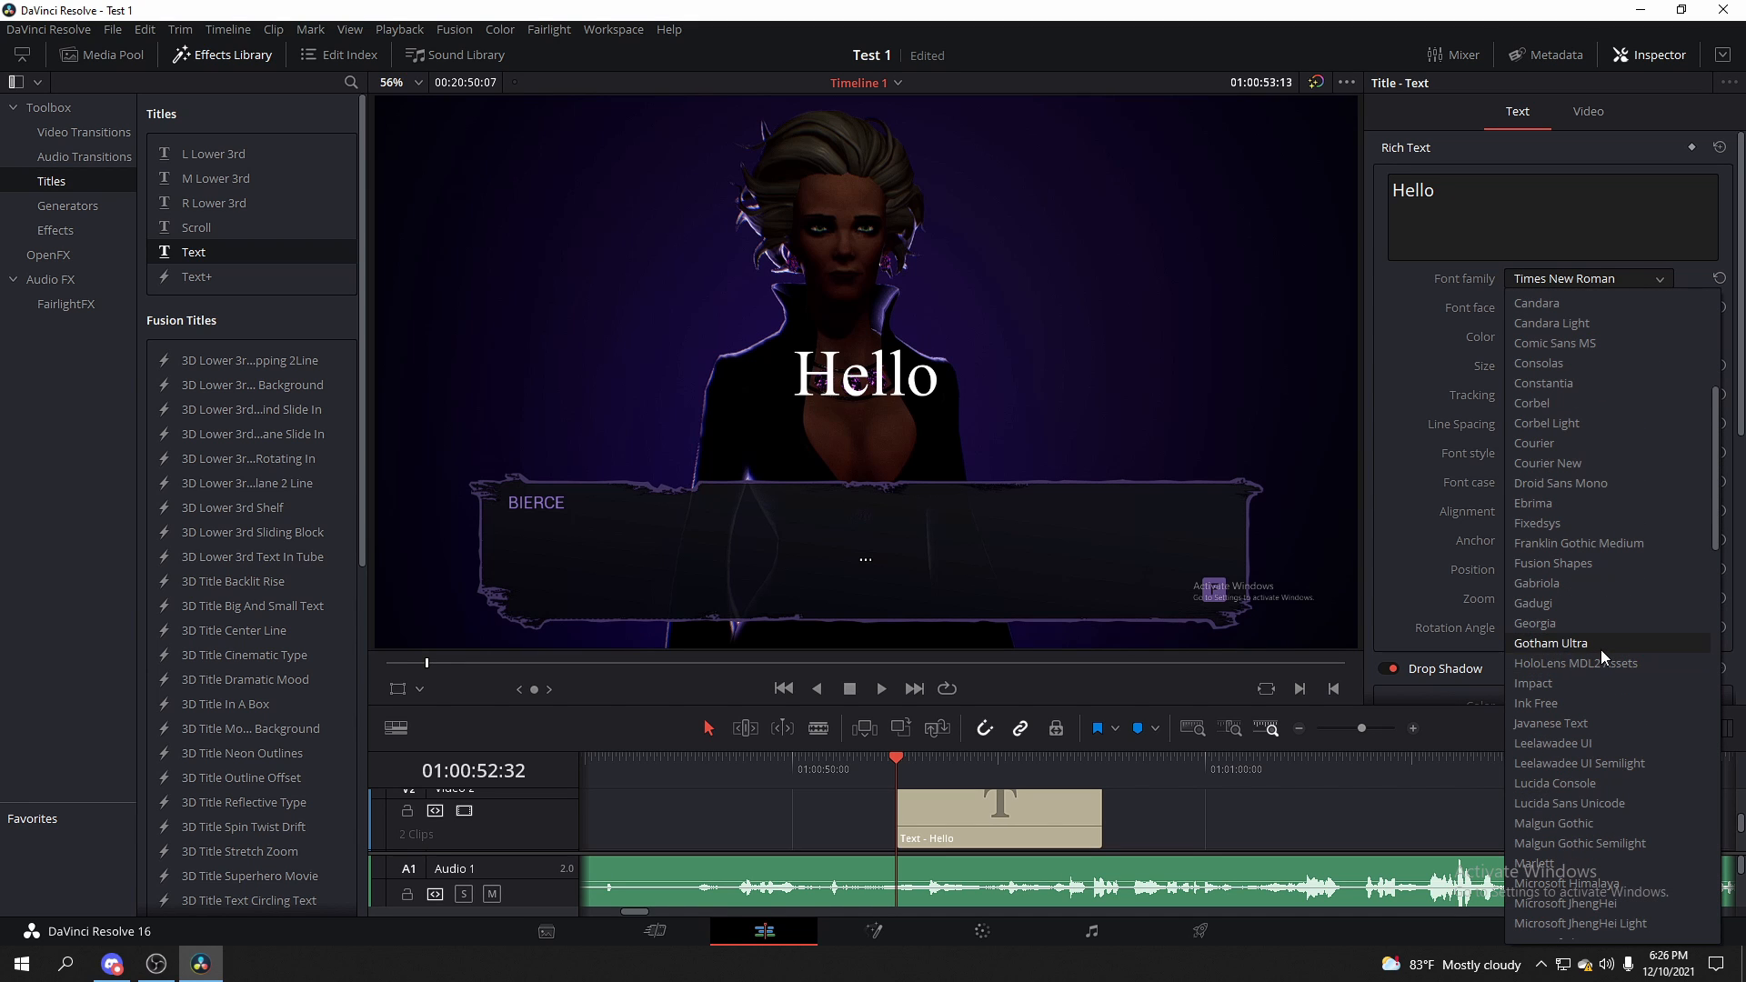
left_click(1600, 647)
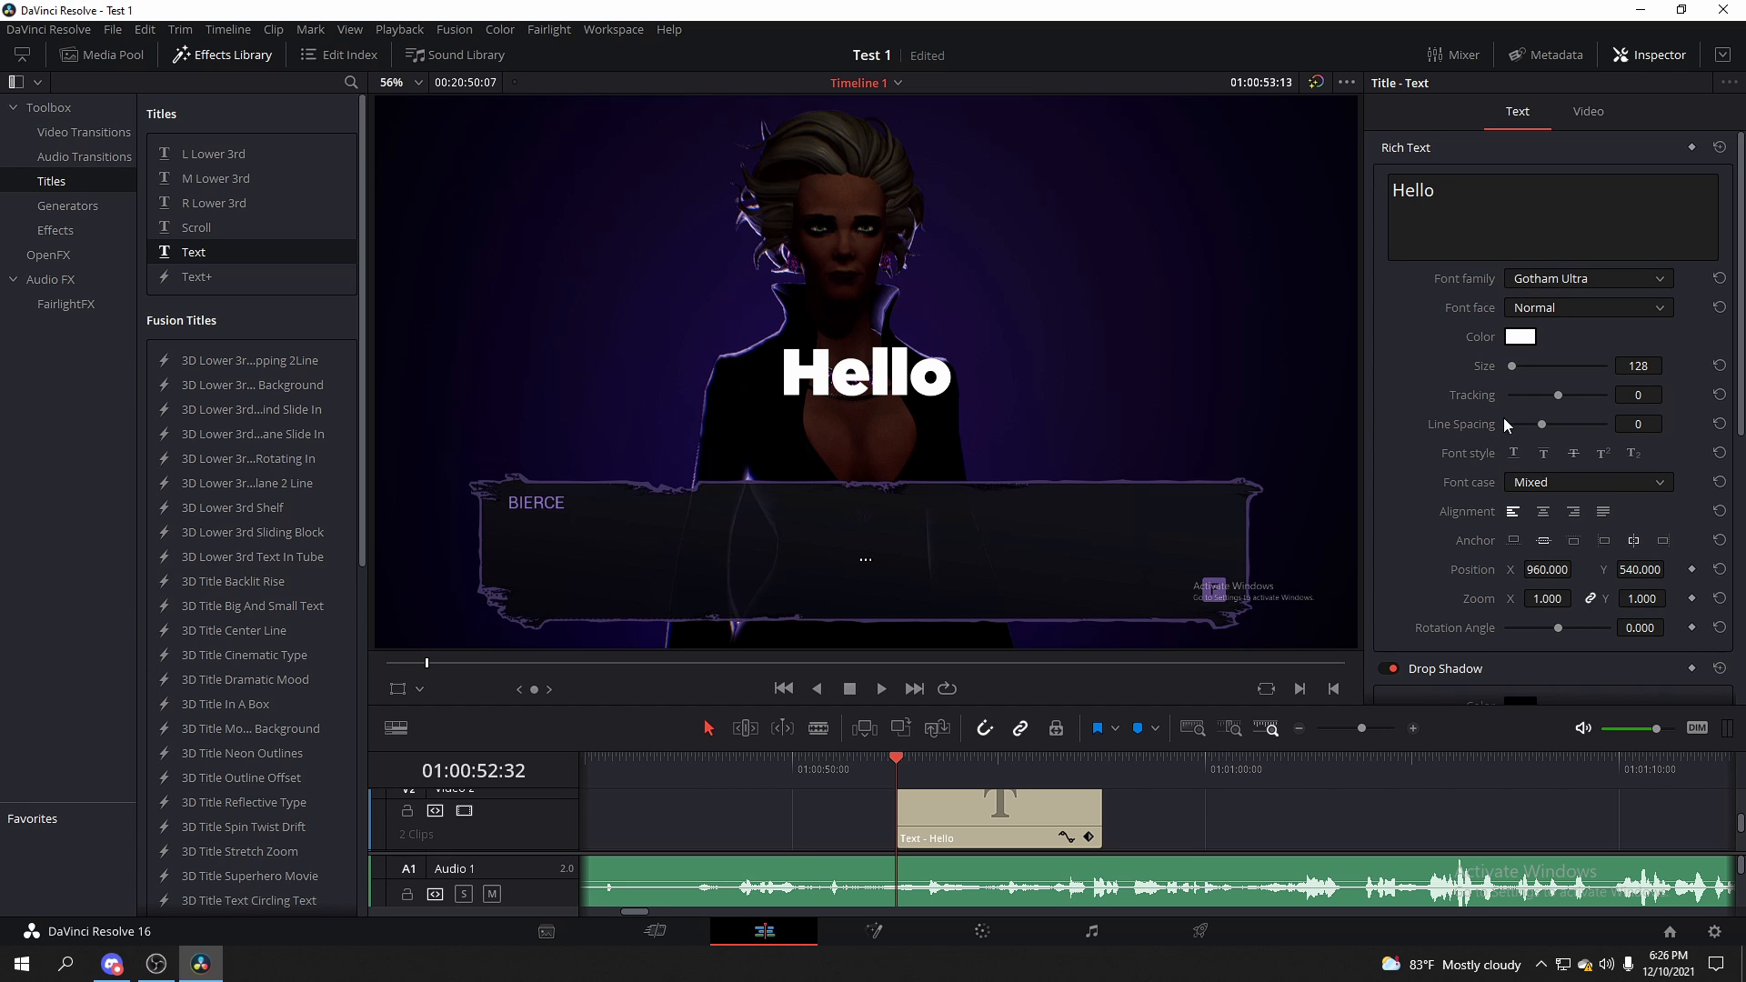
Try the Hello title at sizes 690 and 652, returning it to 128 each time
mouse_move(1509, 368)
left_mouse_down()
mouse_move(1578, 373)
mouse_move(1508, 374)
mouse_move(1551, 372)
mouse_move(1525, 378)
left_mouse_up()
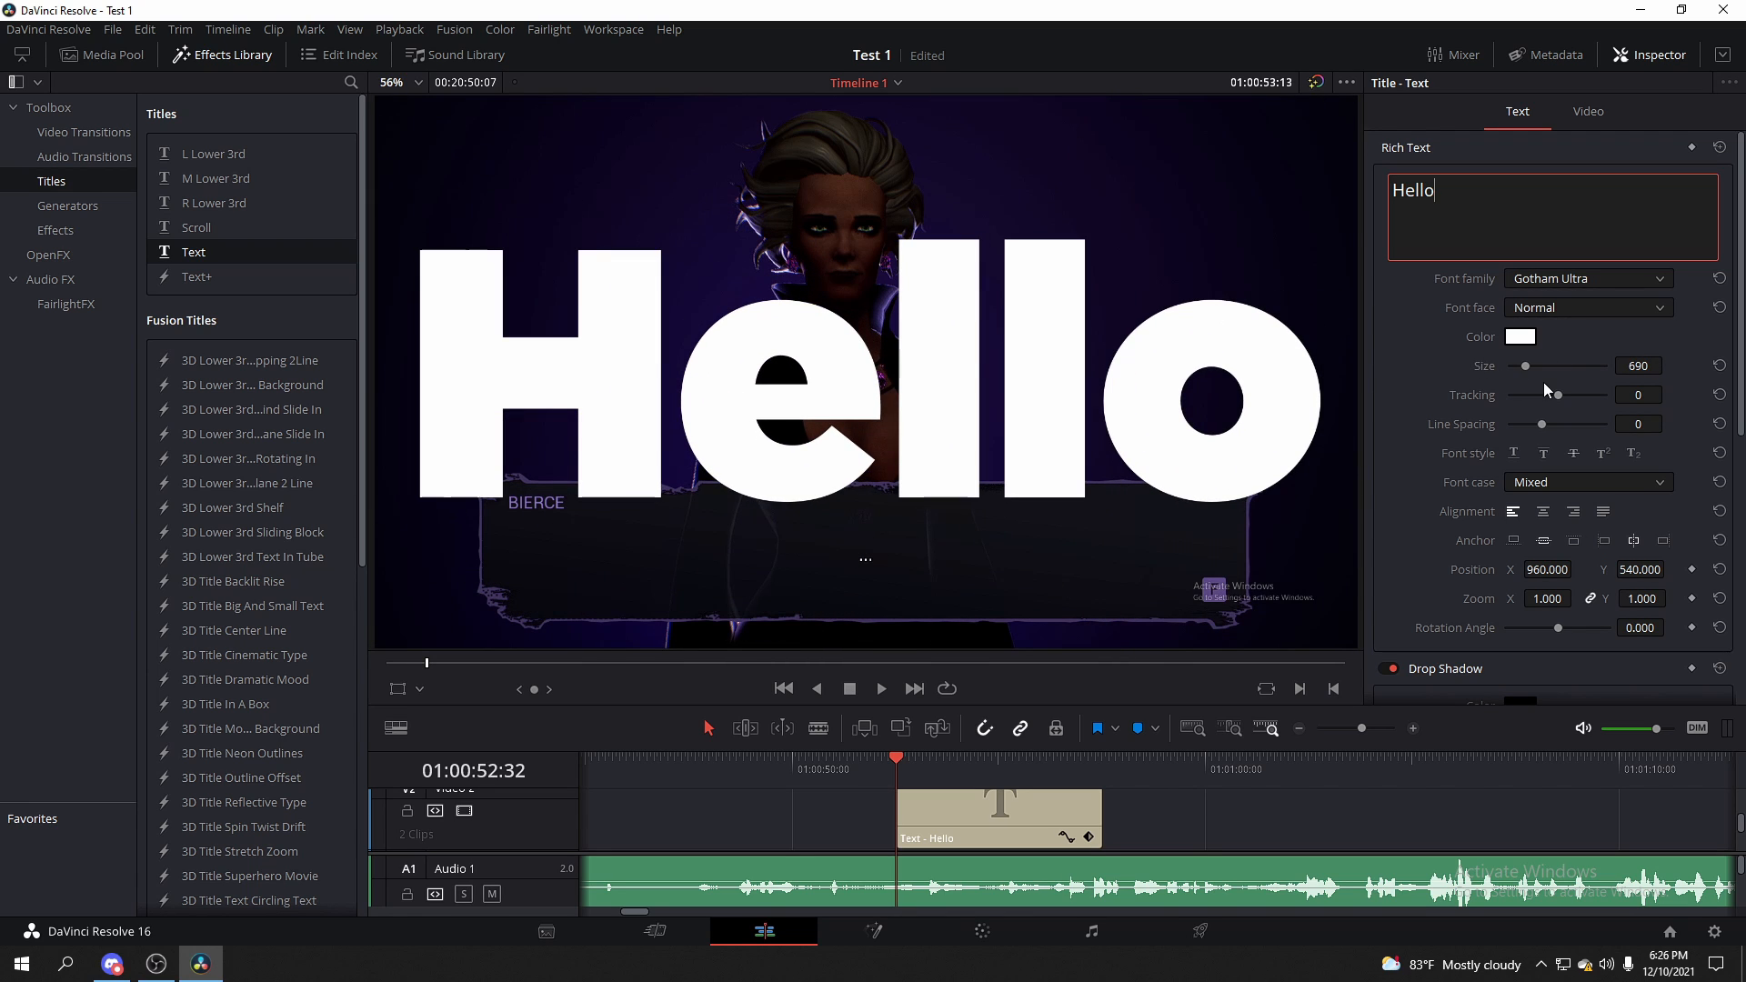
left_click(1646, 365)
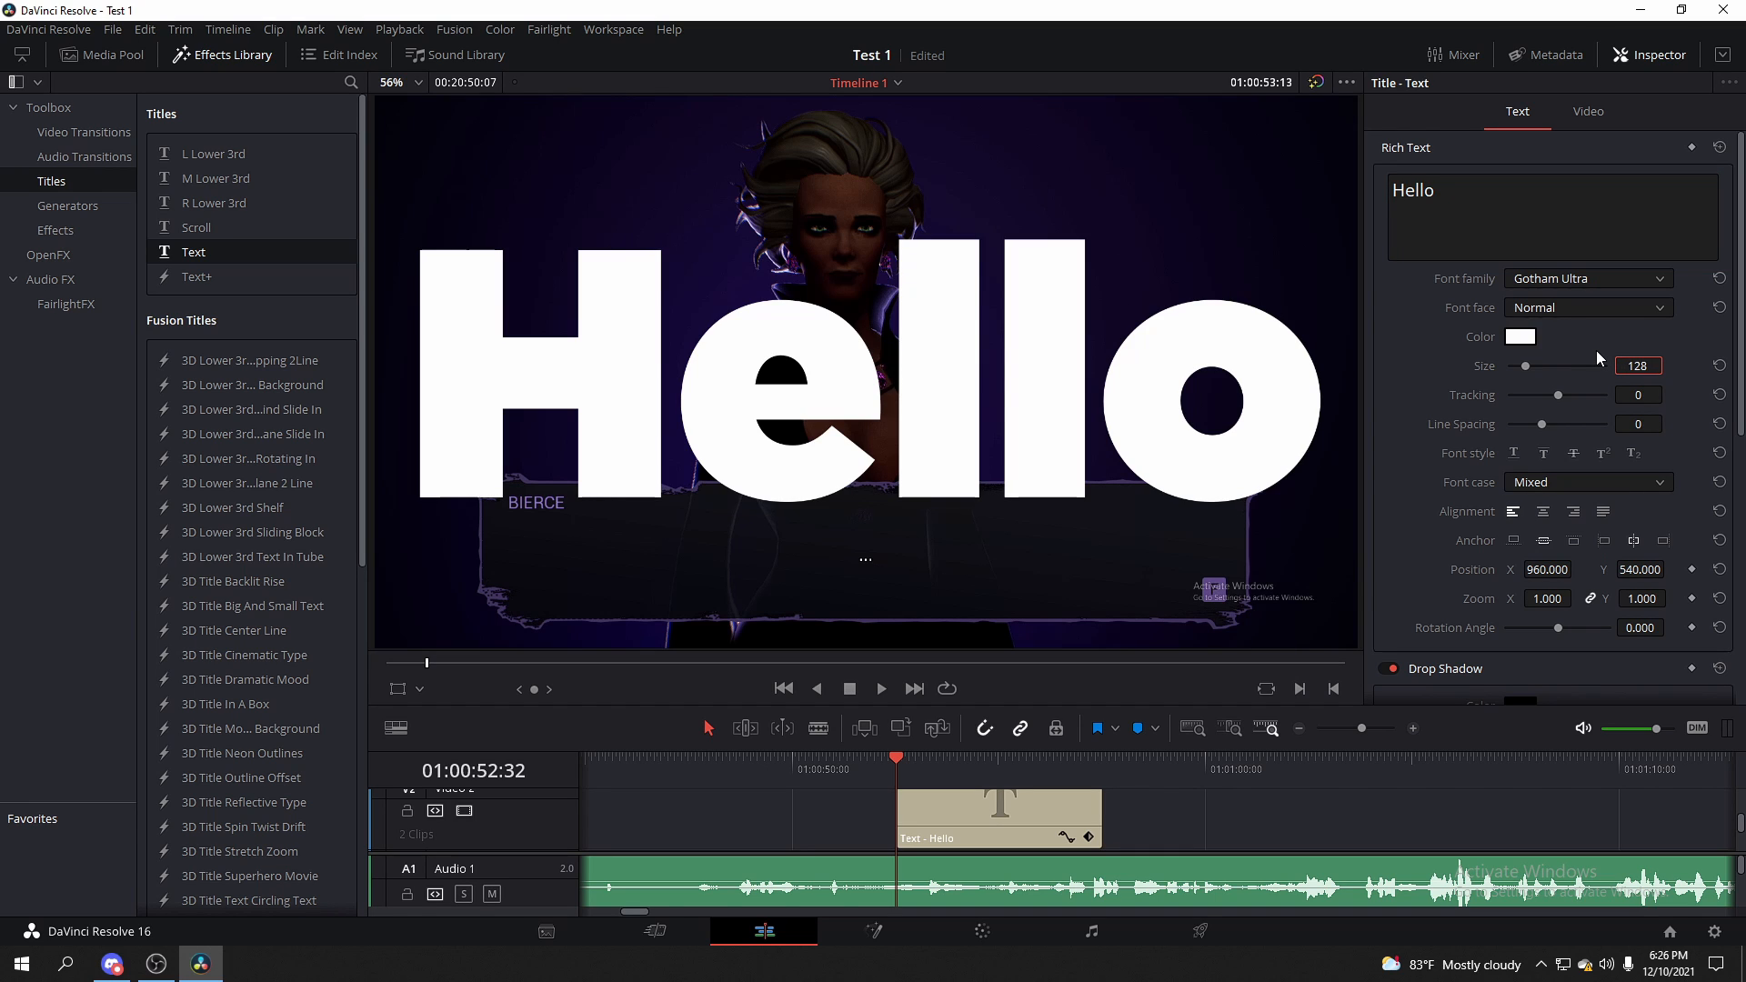
key("Return")
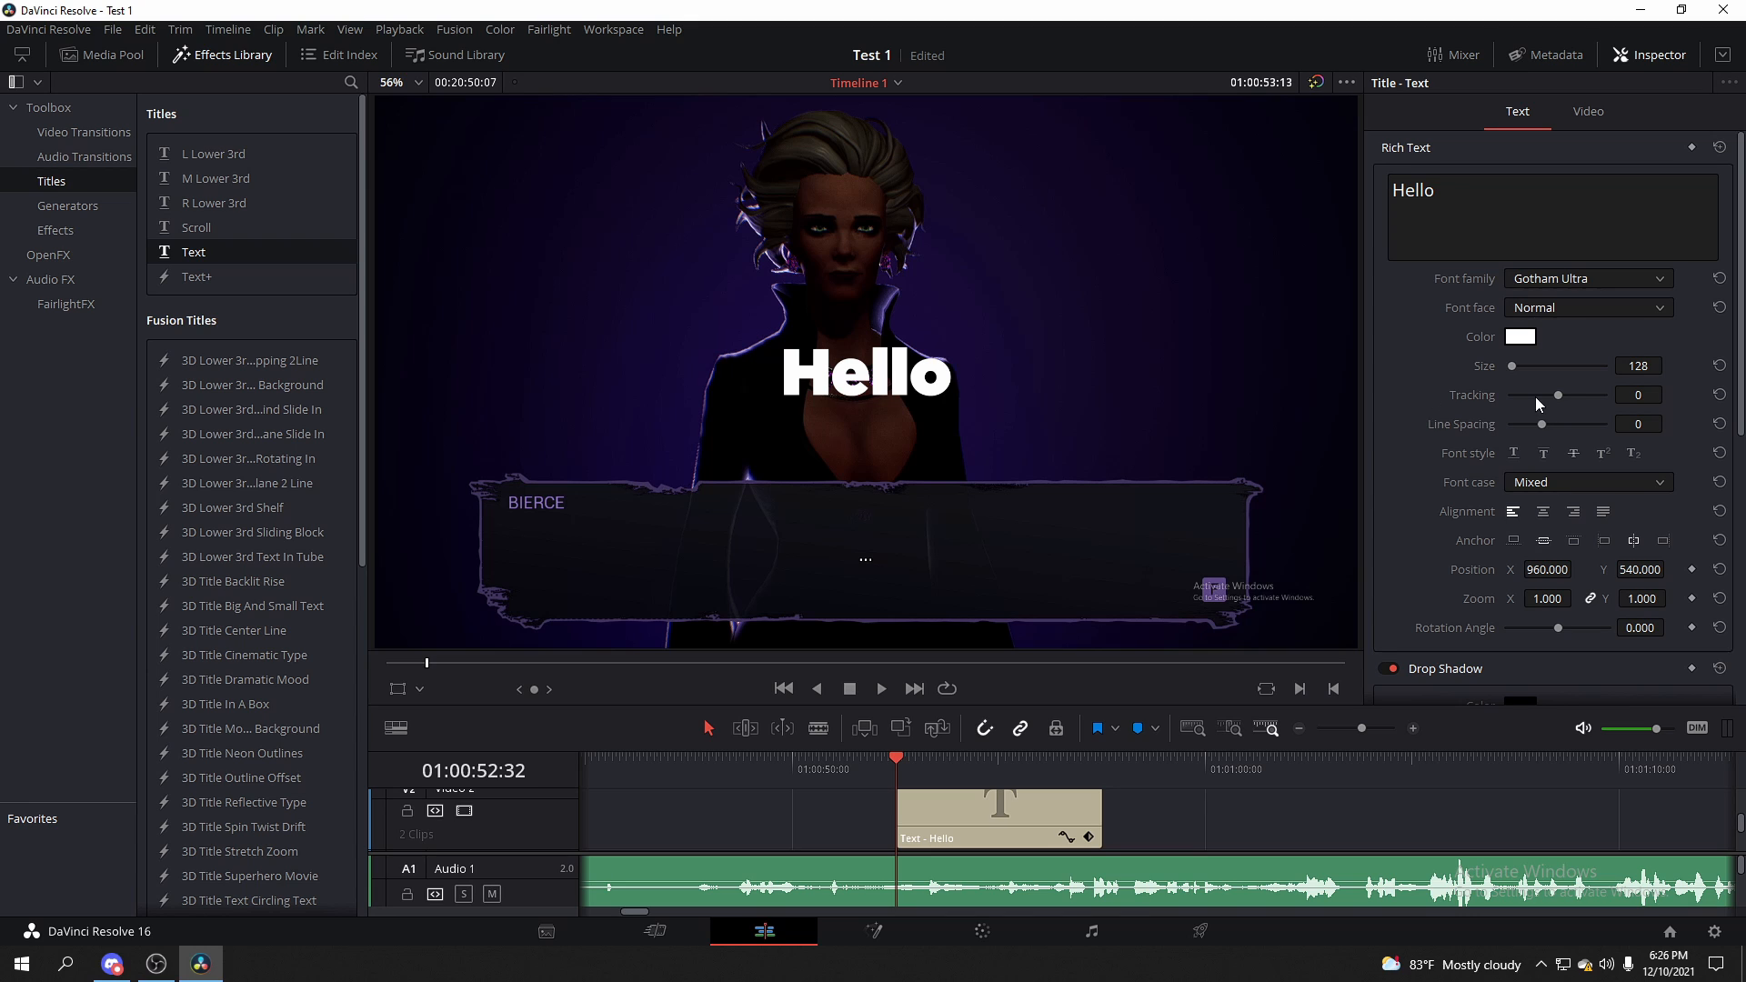
left_click_drag(1535, 367, 1526, 368)
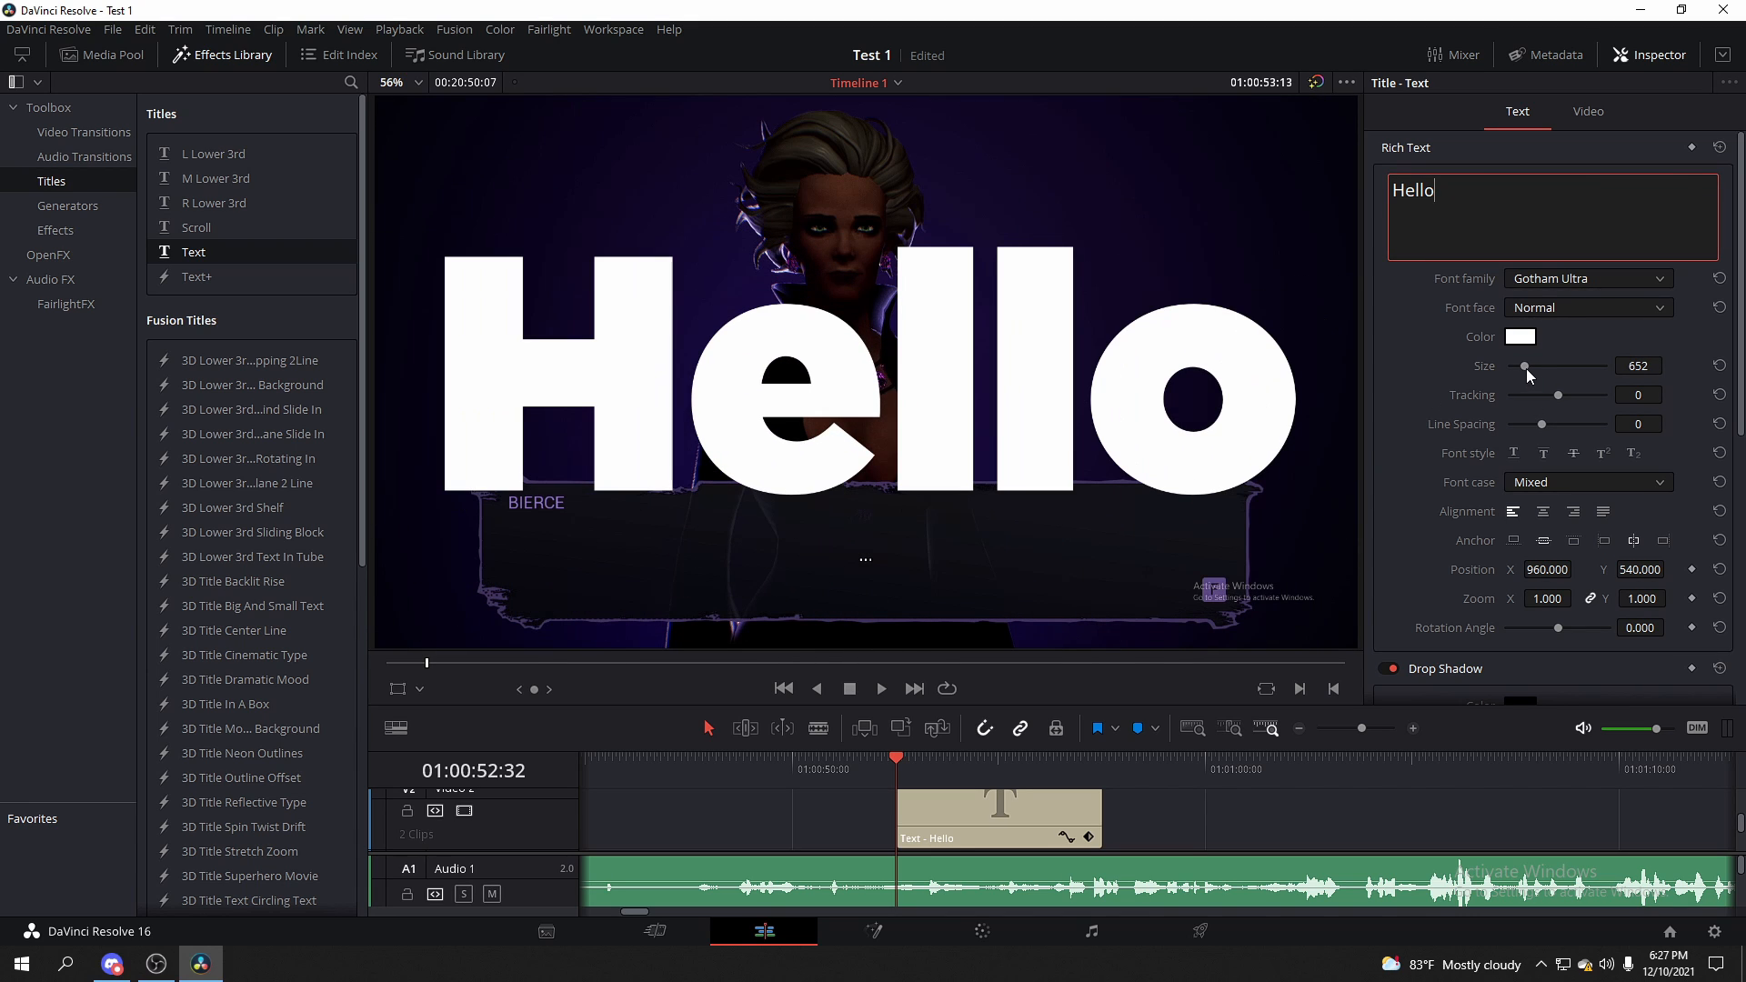
double_click(1485, 366)
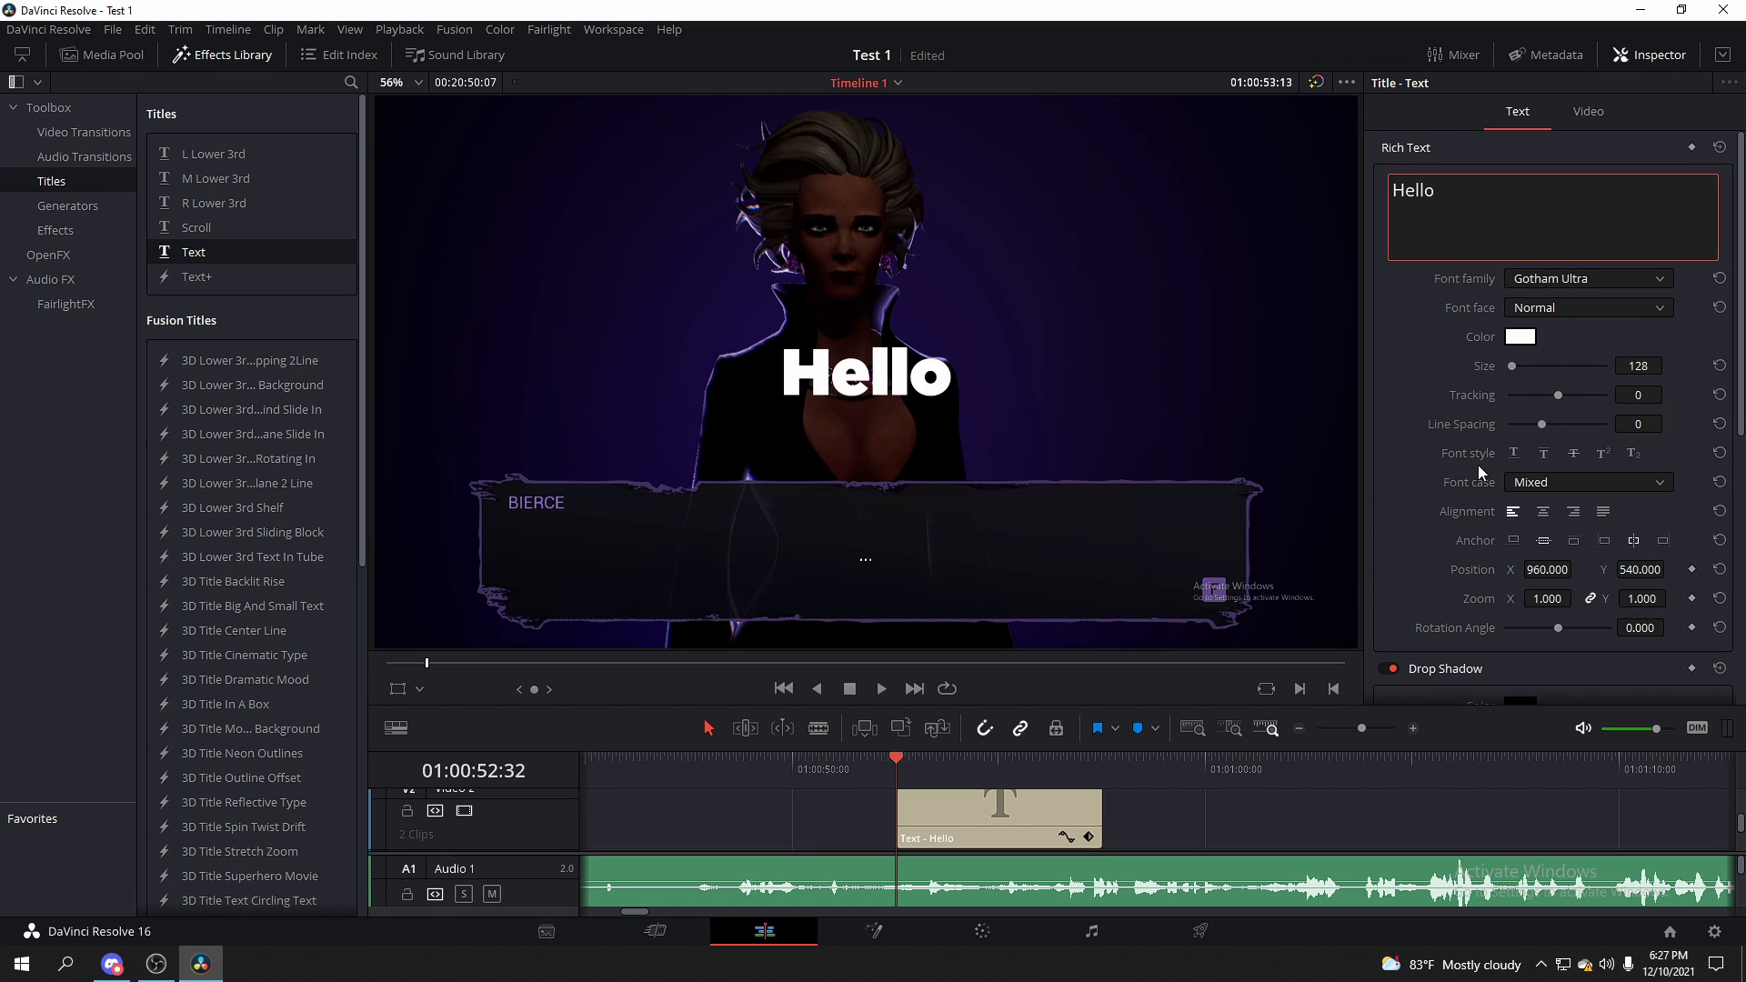
Try a line spacing of 169 on the Hello title and reset it to 0
mouse_move(1540, 423)
left_mouse_down()
mouse_move(1593, 422)
mouse_move(1555, 437)
left_mouse_up()
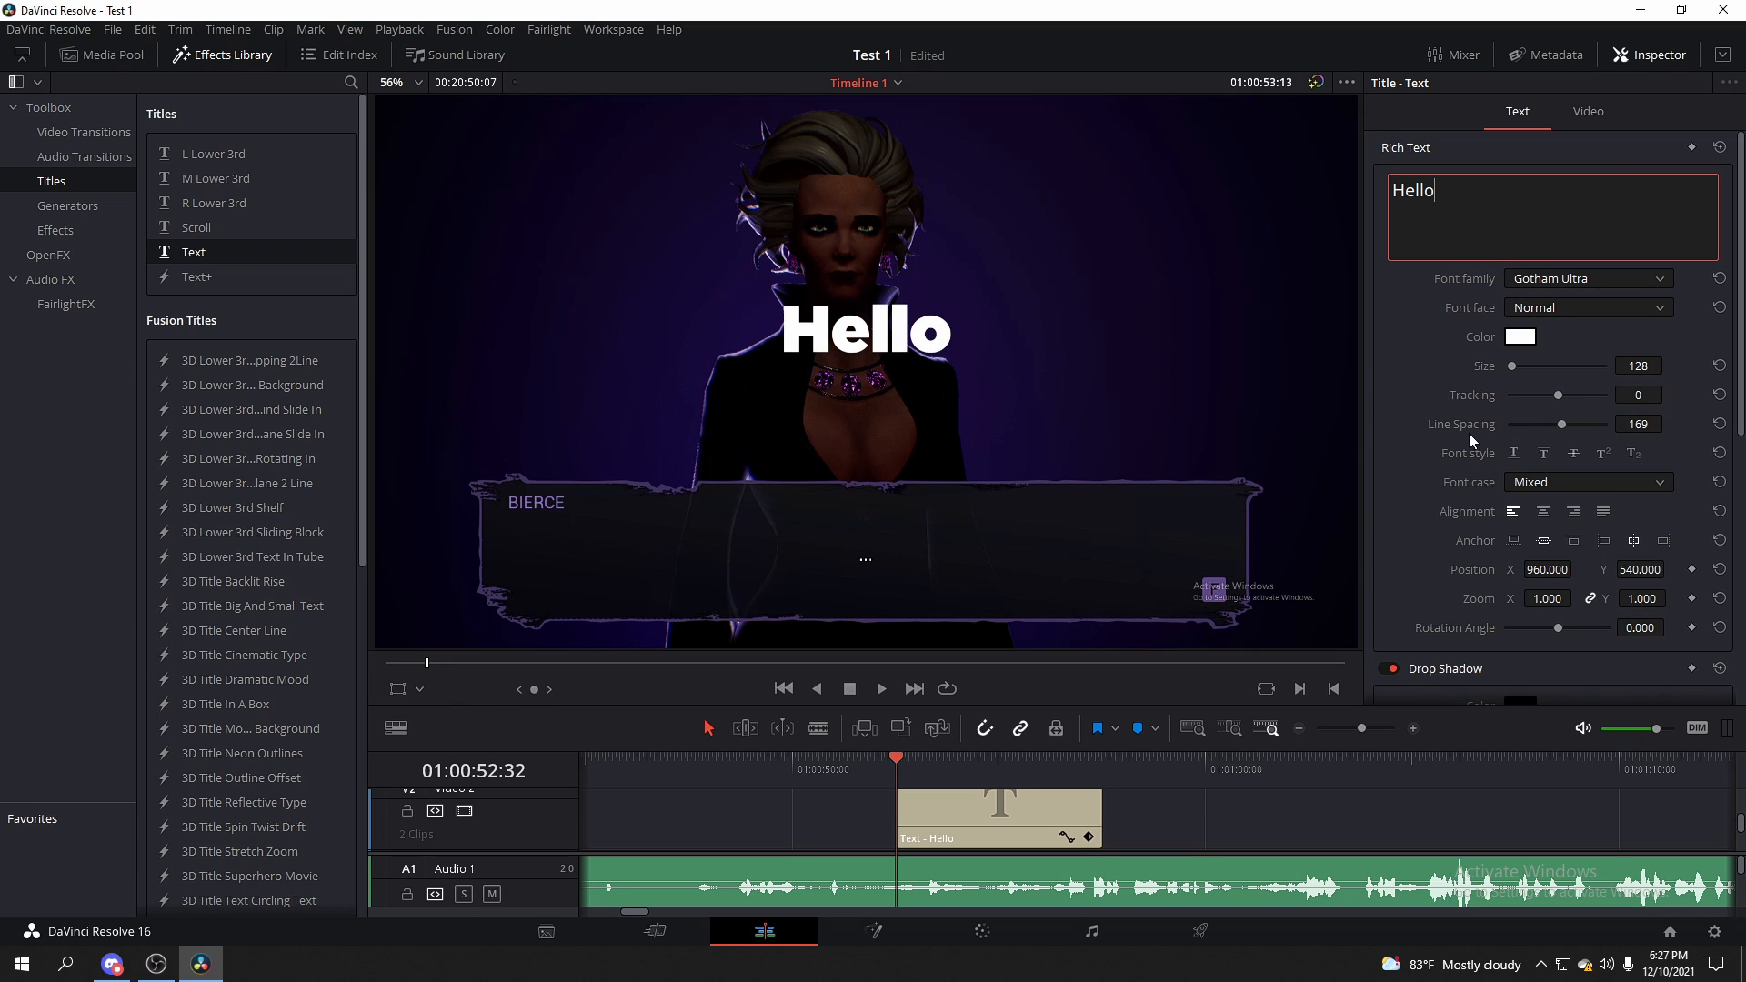
double_click(1469, 424)
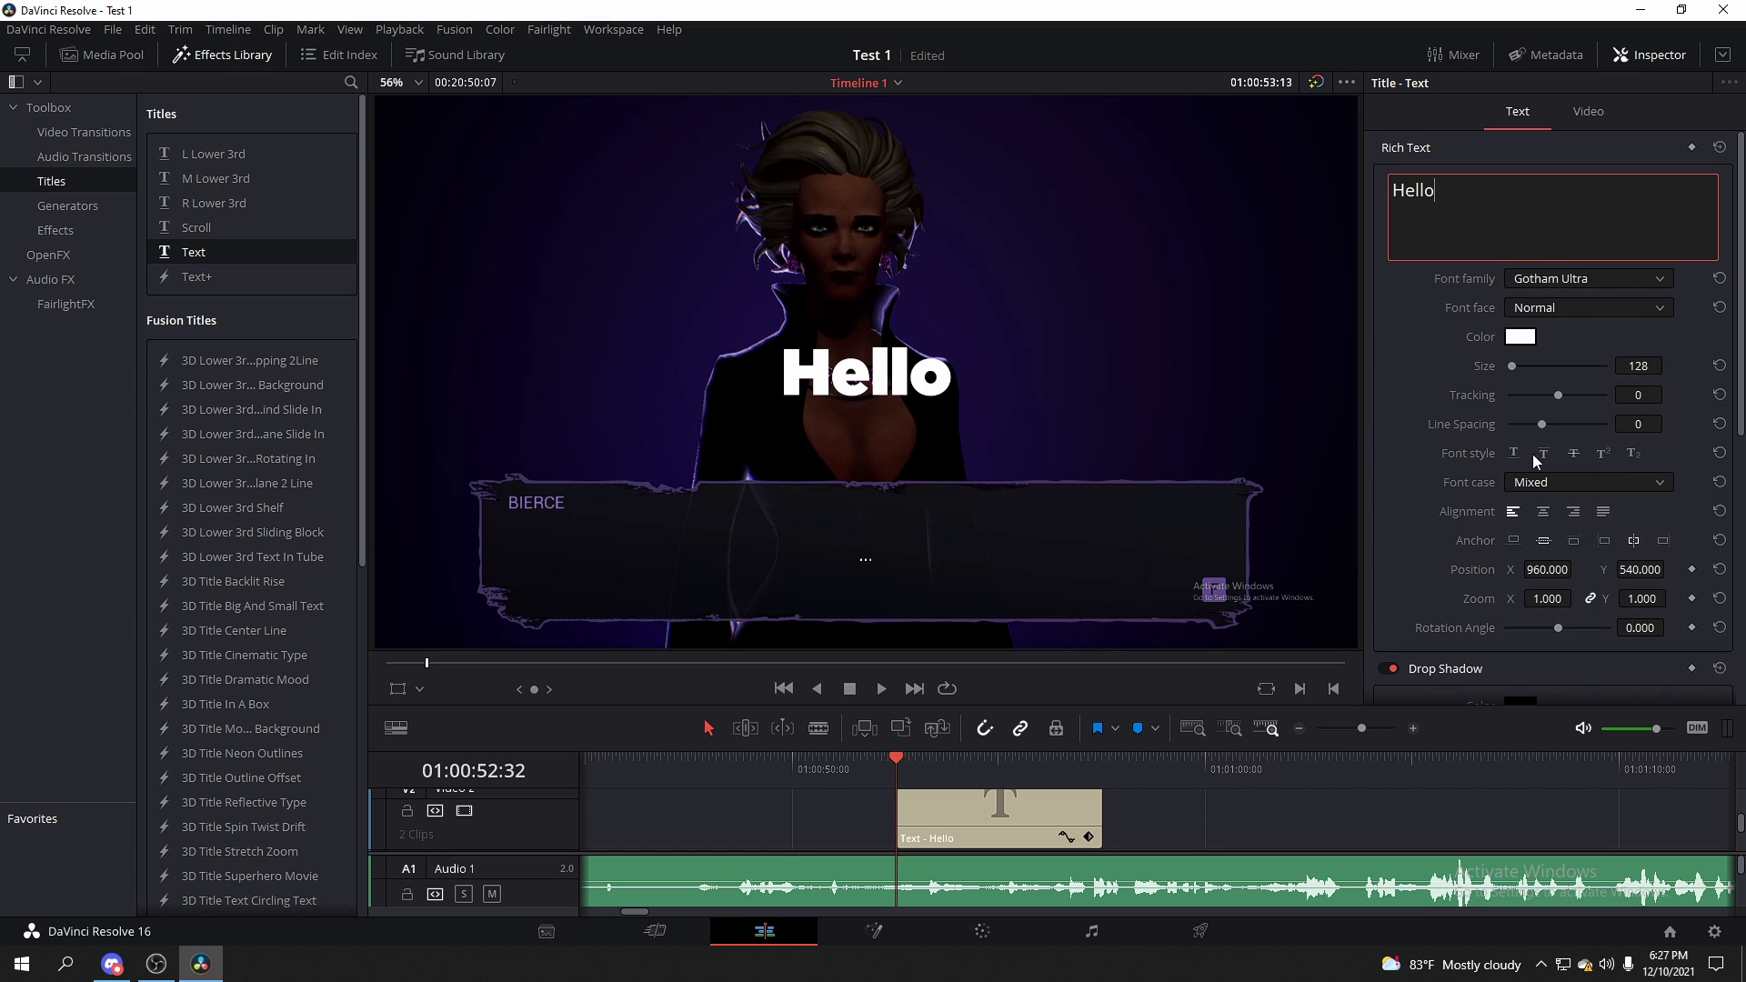
Try the strikethrough font style on the Hello title and undo it
left_click(1574, 454)
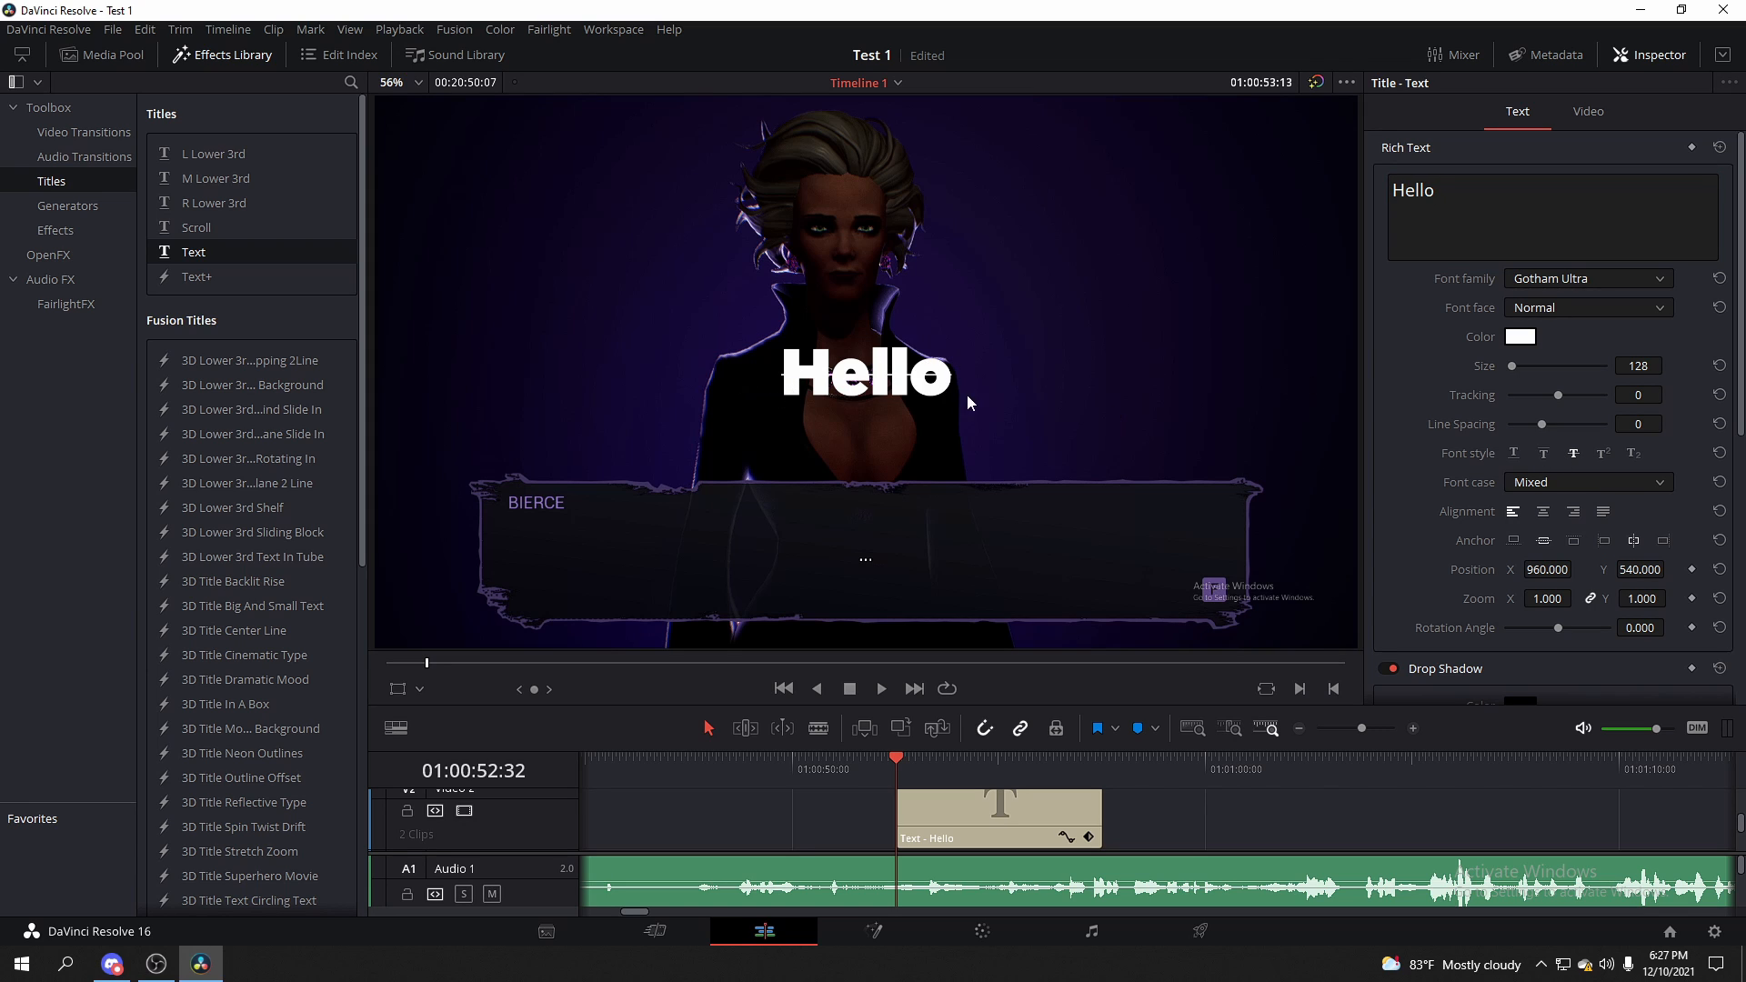
key("ctrl+z")
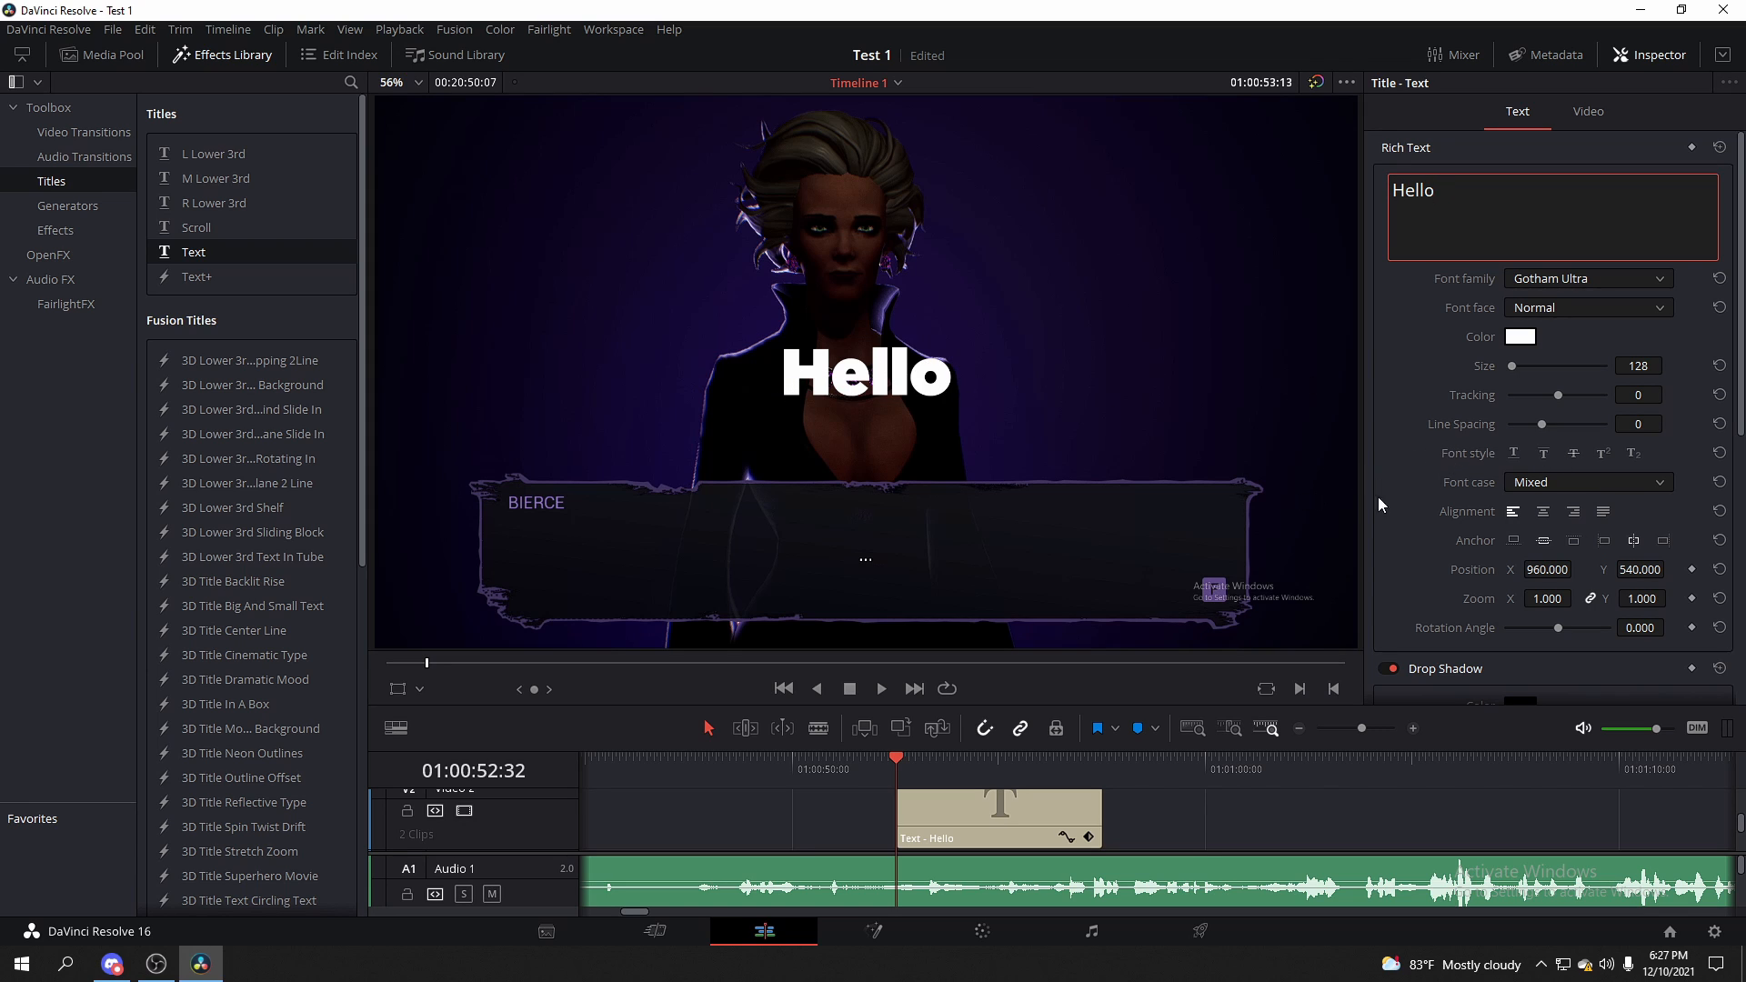
Center-align the Hello title and move it down over the dialogue box, to position X 960, Y 108
scroll(1471, 514, "down", 1)
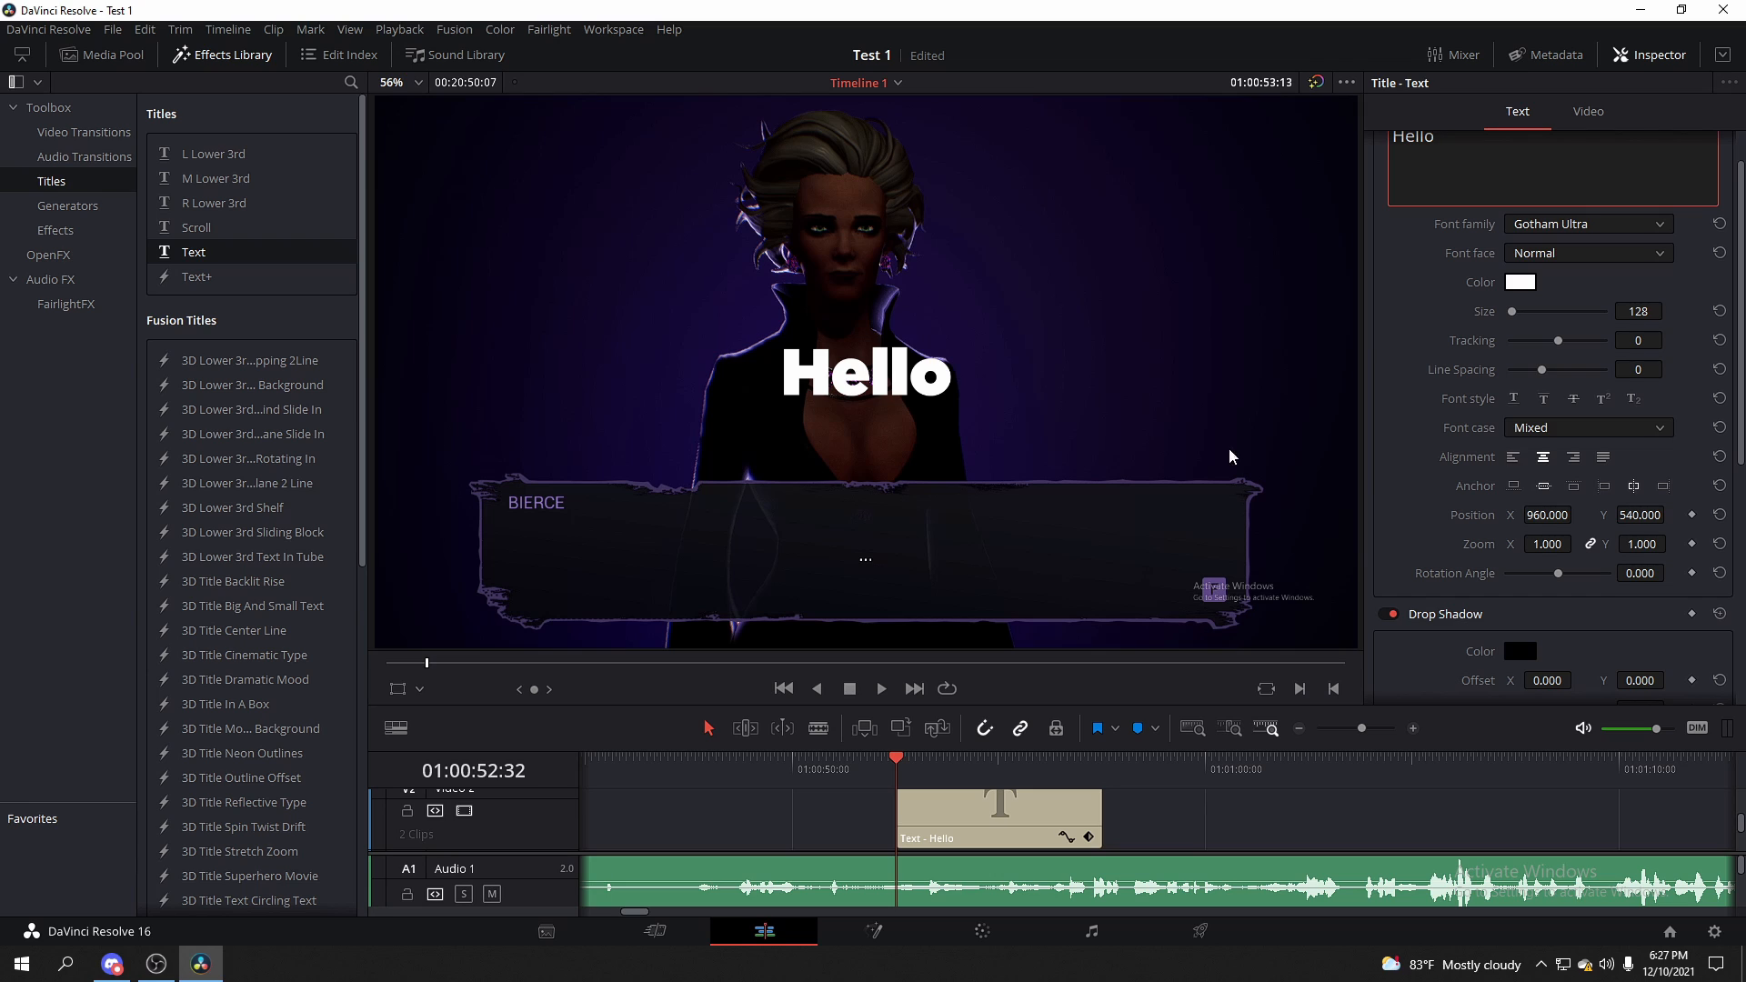
left_click(878, 380)
left_click_drag(878, 380, 878, 604)
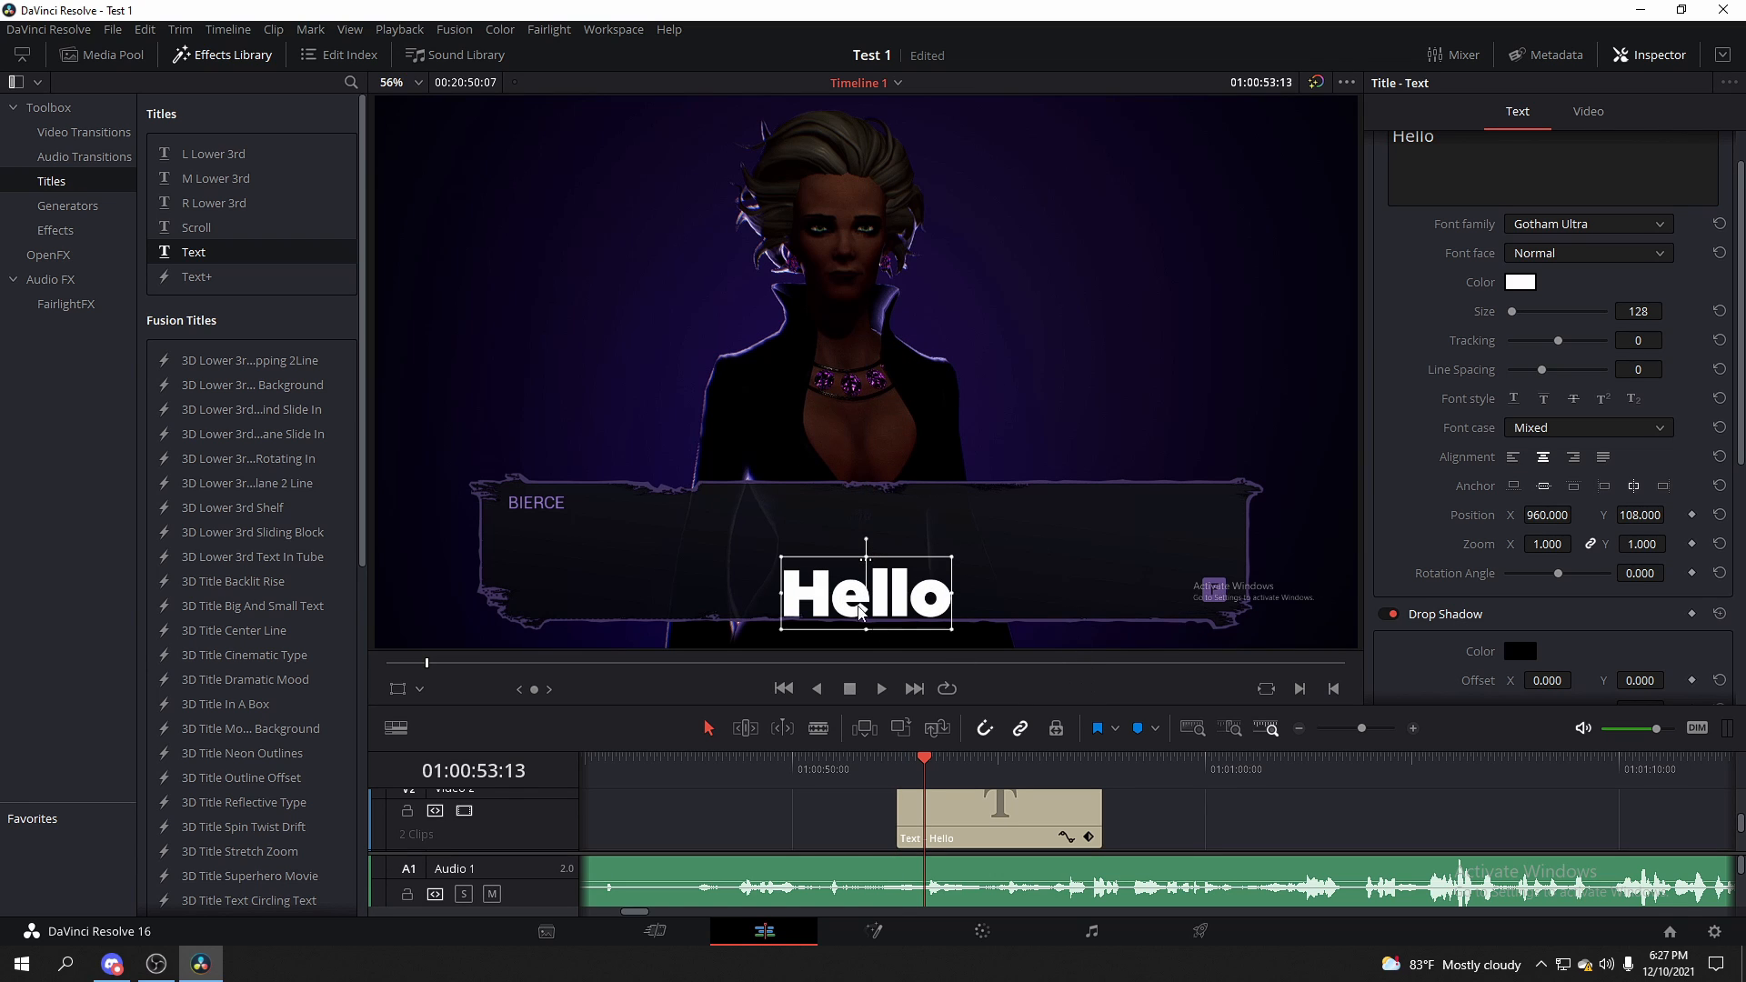
left_click(999, 594)
Set the stroke size of the Hello title to 2
scroll(1619, 448, "down", 1)
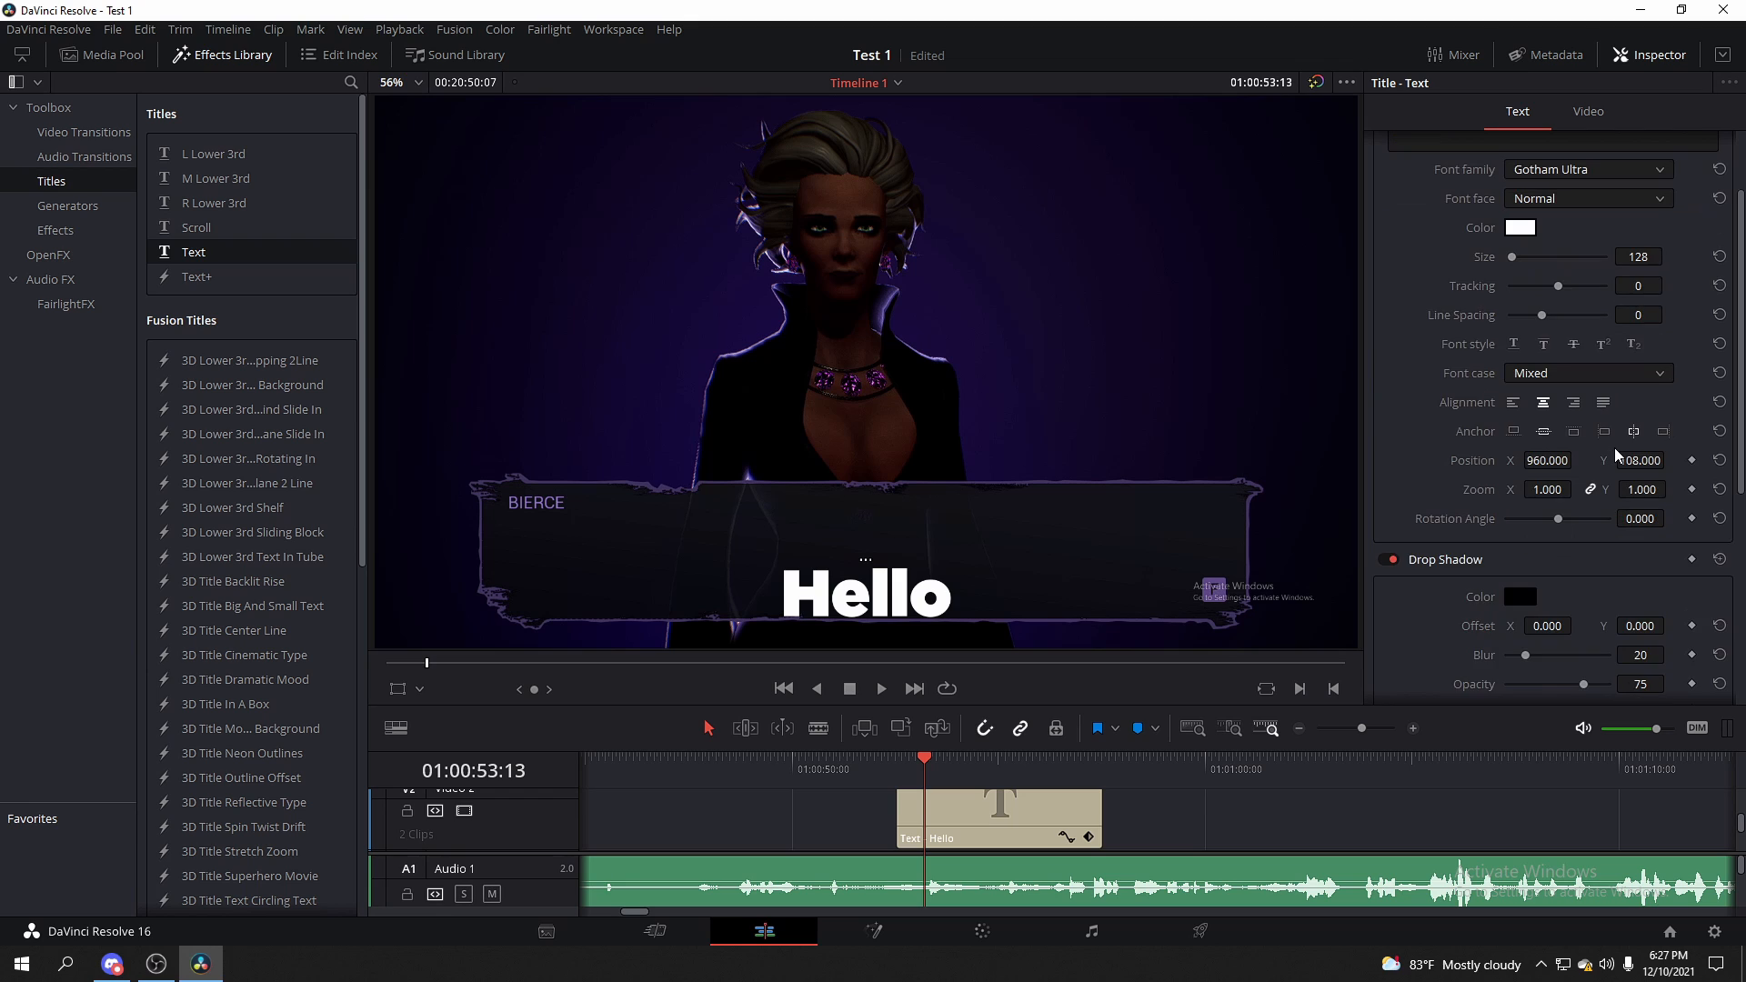
scroll(1618, 447, "up", 2)
scroll(1618, 447, "down", 3)
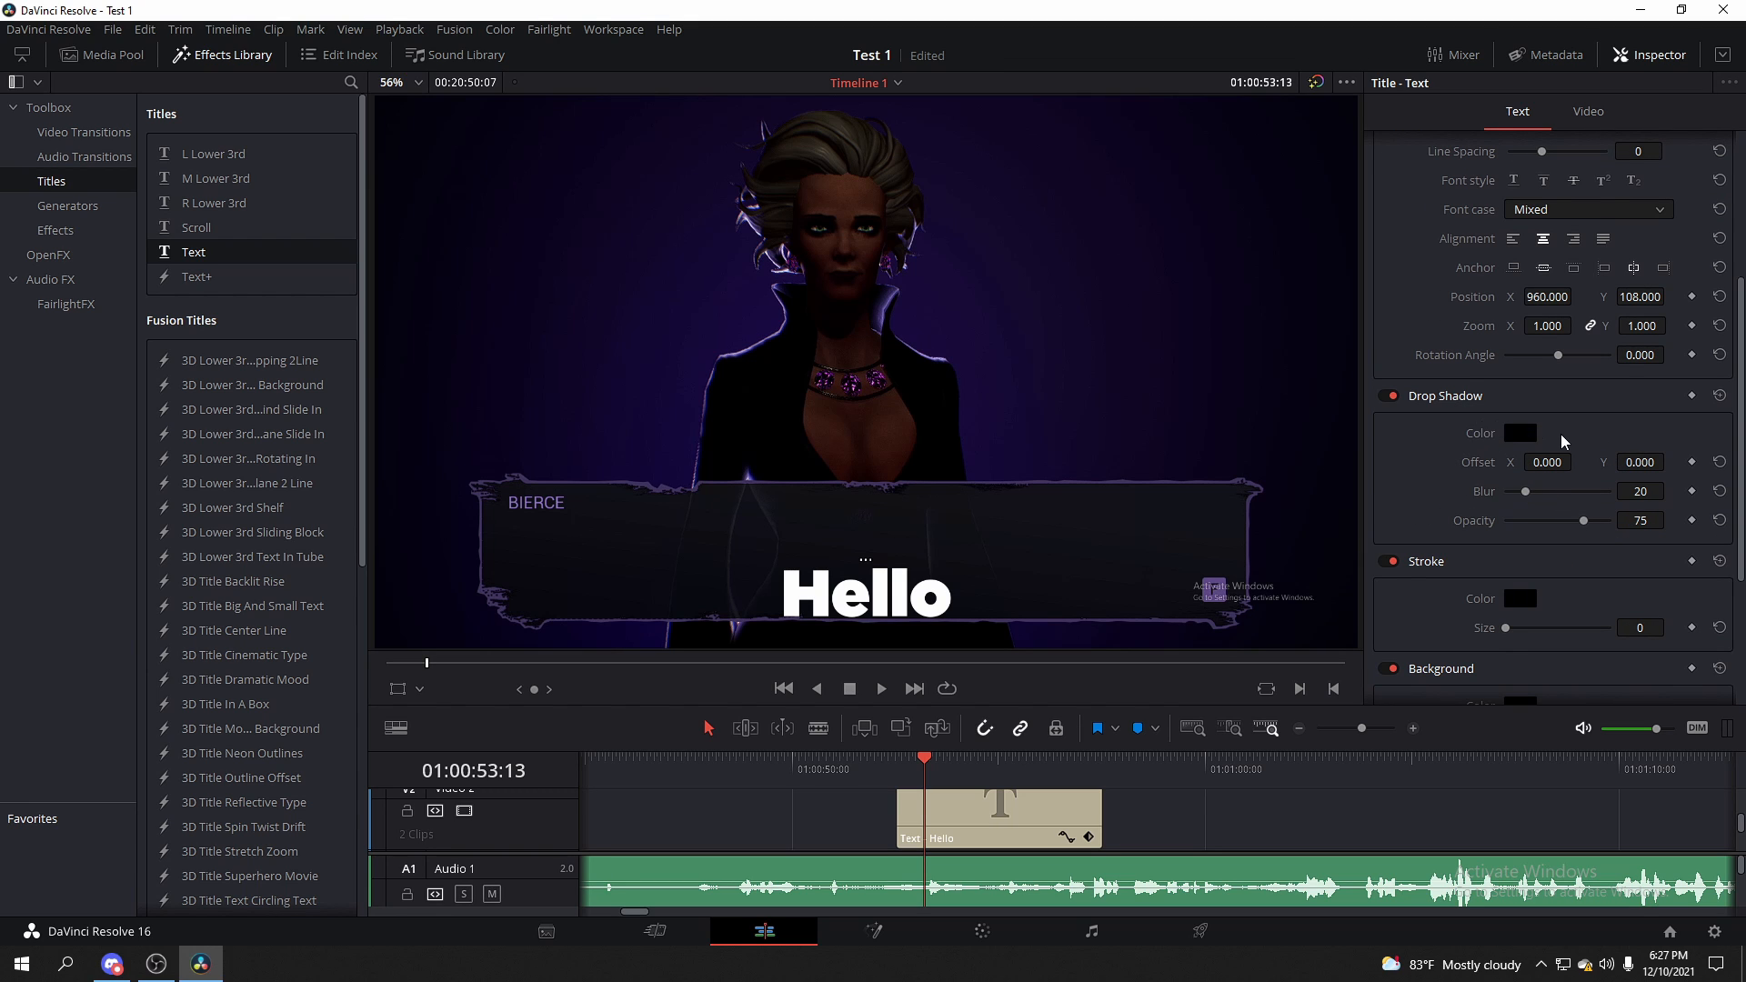
scroll(1504, 442, "down", 1)
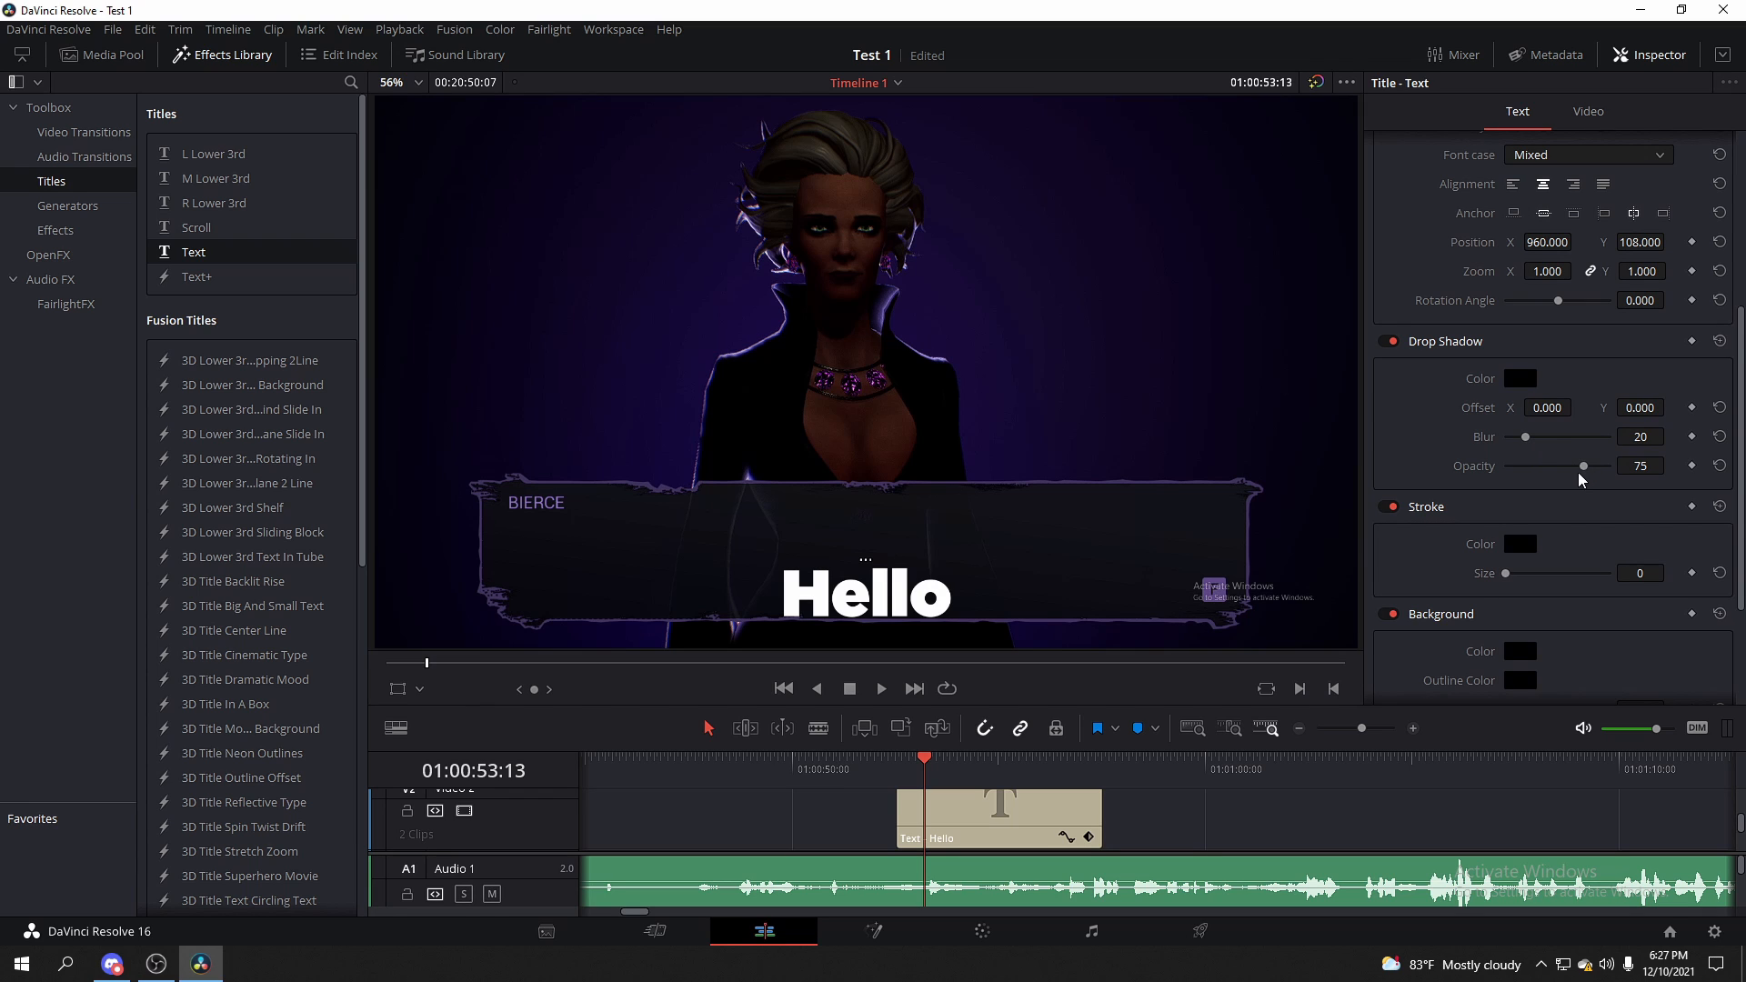
scroll(1546, 520, "down", 1)
mouse_move(1518, 529)
left_mouse_down()
mouse_move(1540, 528)
mouse_move(1520, 535)
left_mouse_up()
scroll(1521, 534, "down", 2)
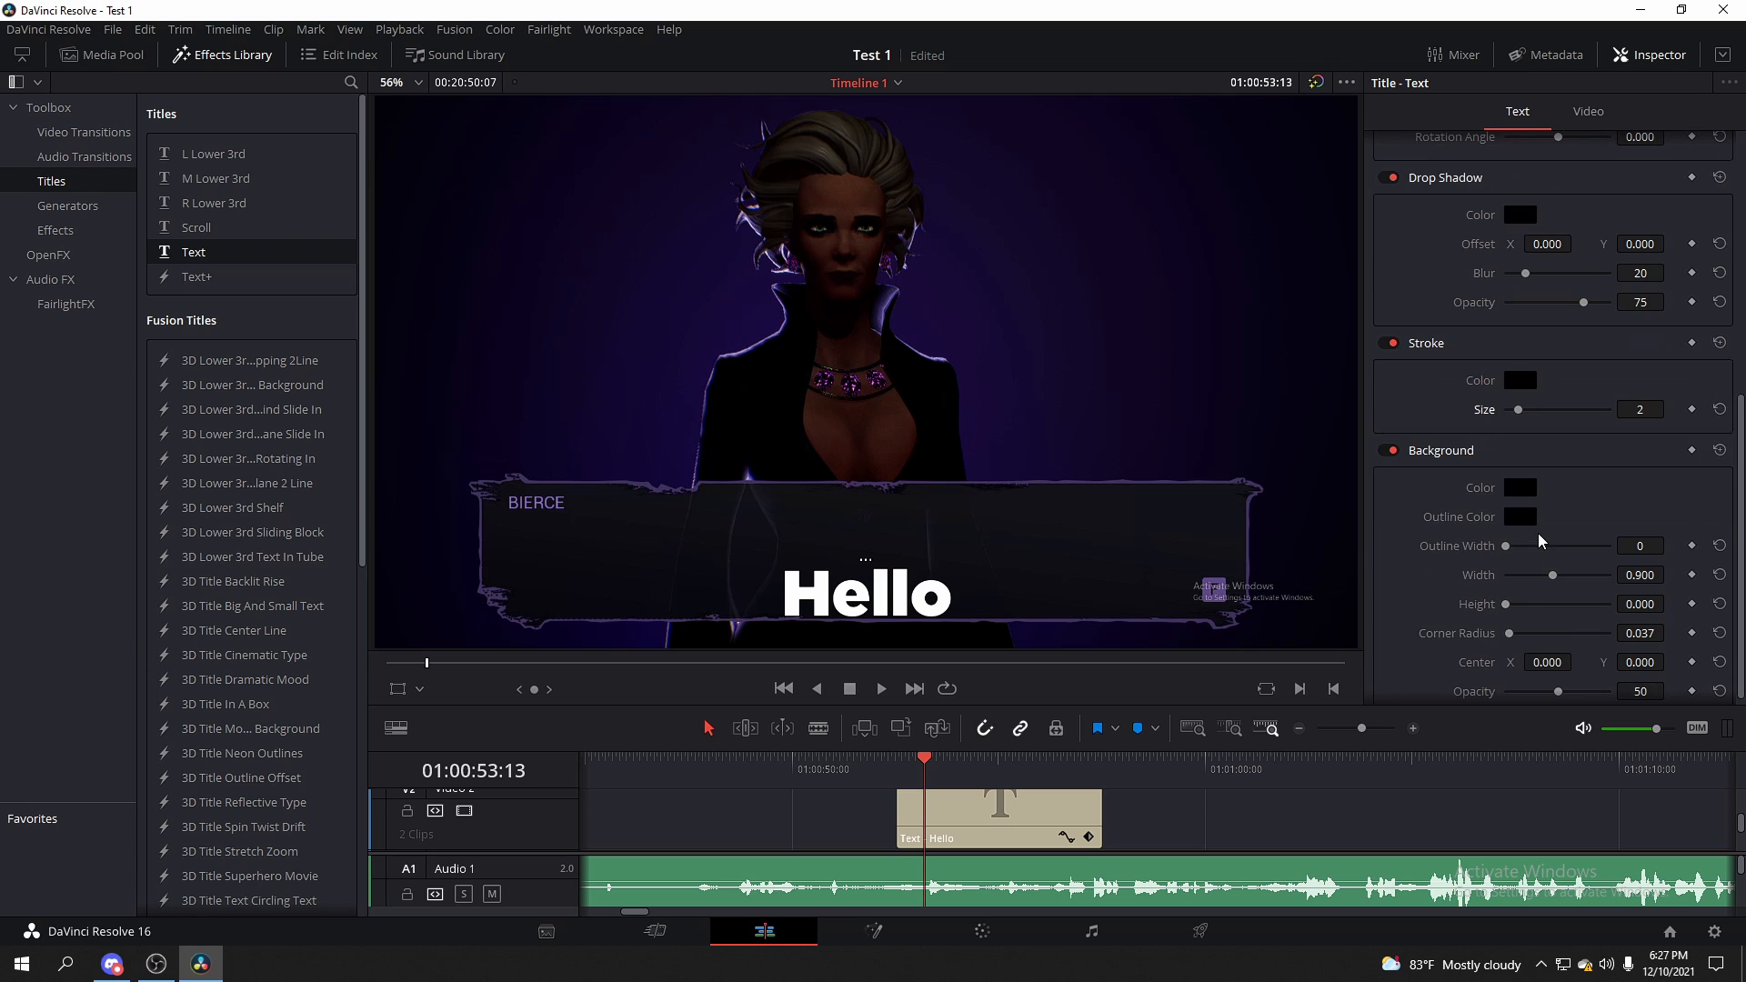
Reset the Hello title's zoom and position to their defaults, with the position at X 960, Y 540
scroll(1487, 533, "up", 9)
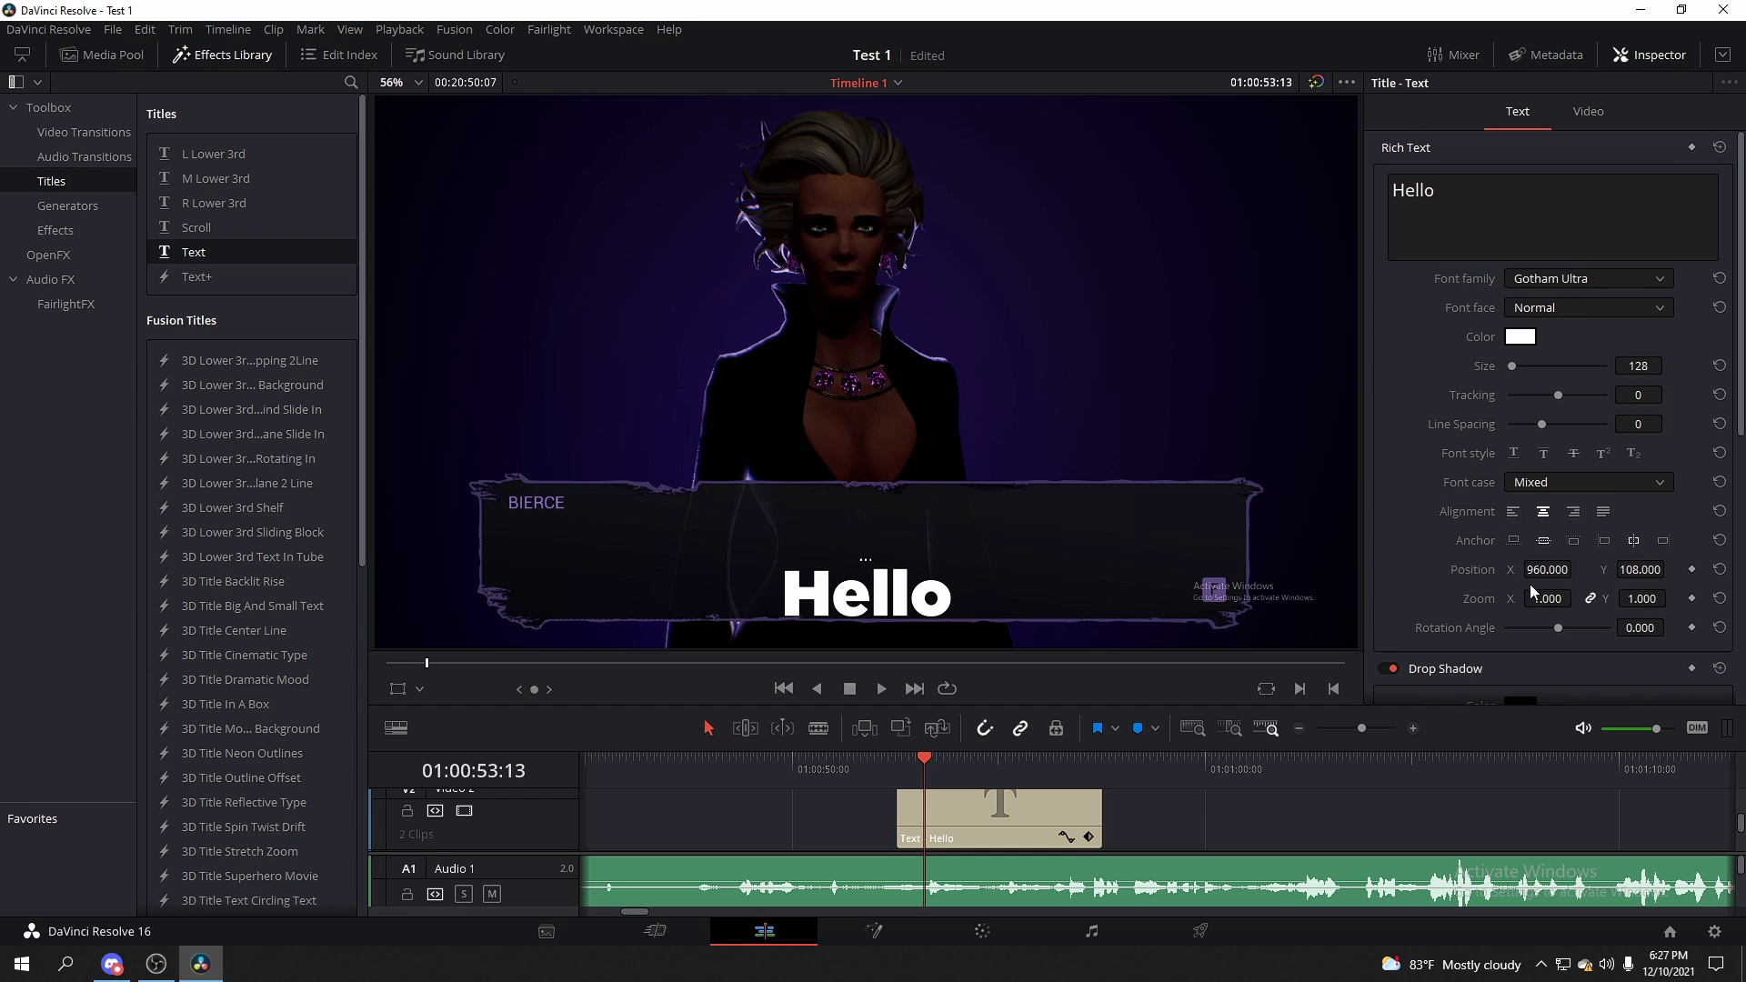
left_click_drag(1548, 570, 1643, 601)
double_click(1473, 597)
double_click(1471, 575)
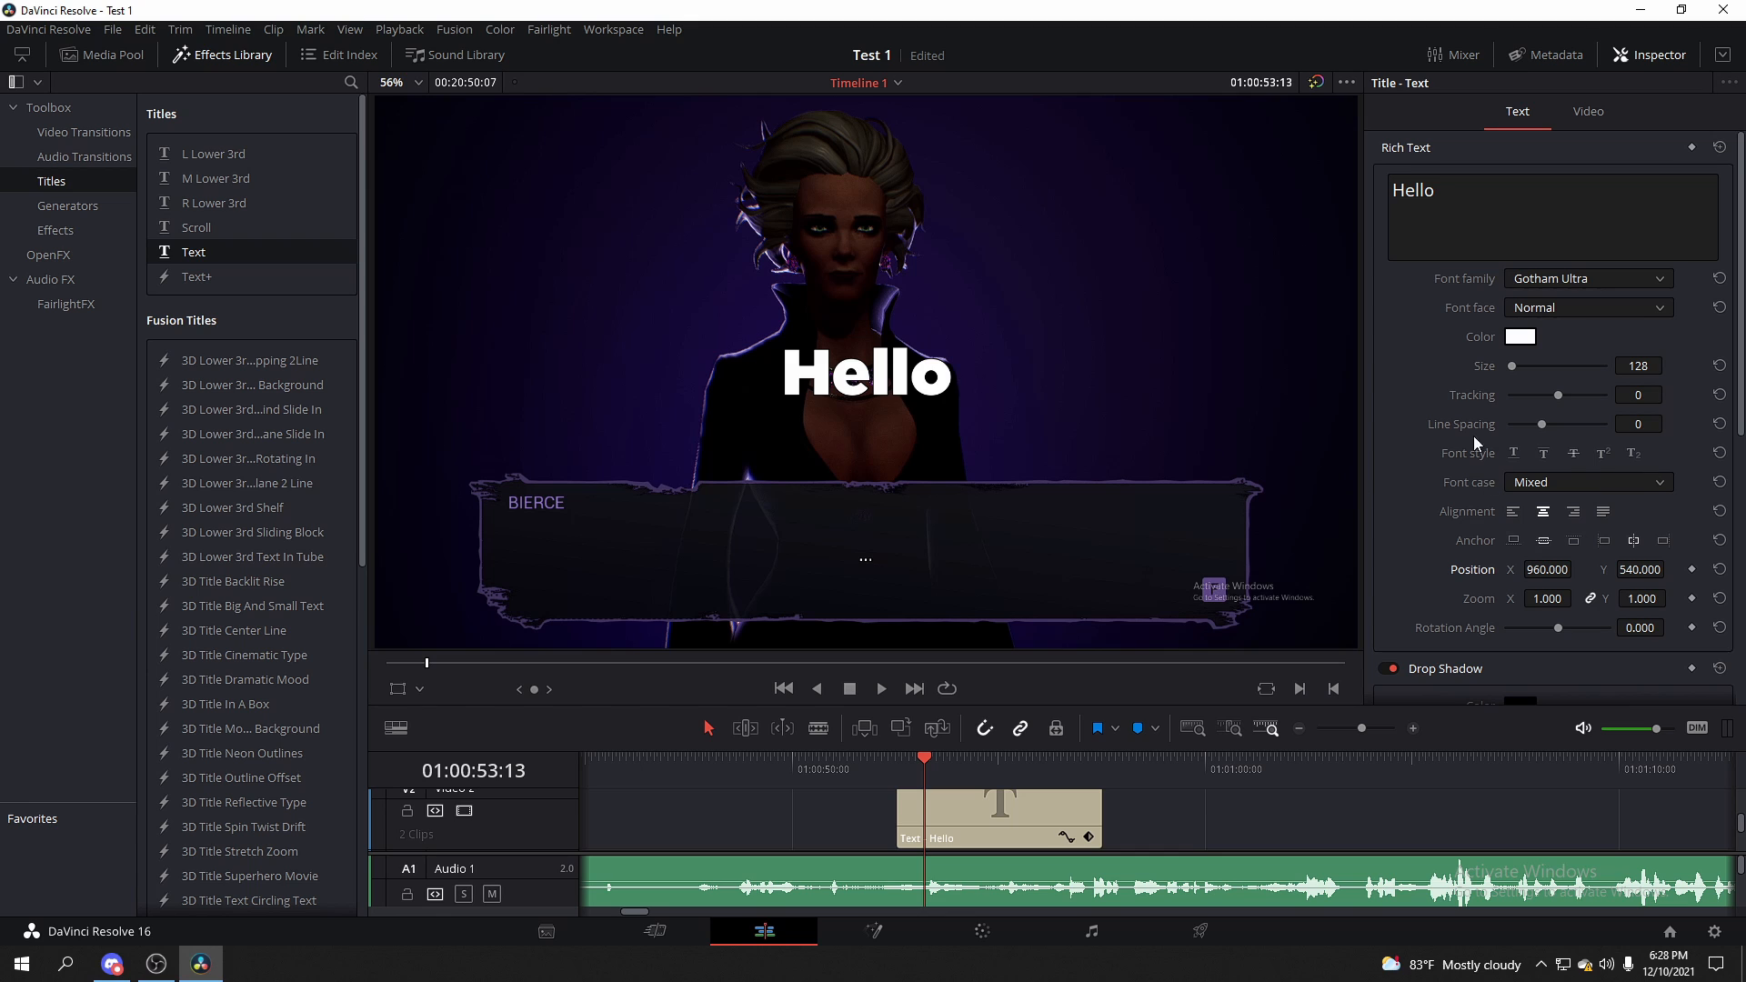
Go to the start of the title clip and move the Hello text down to position X 960, Y 108
scroll(1596, 525, "down", 3)
scroll(1598, 532, "up", 3)
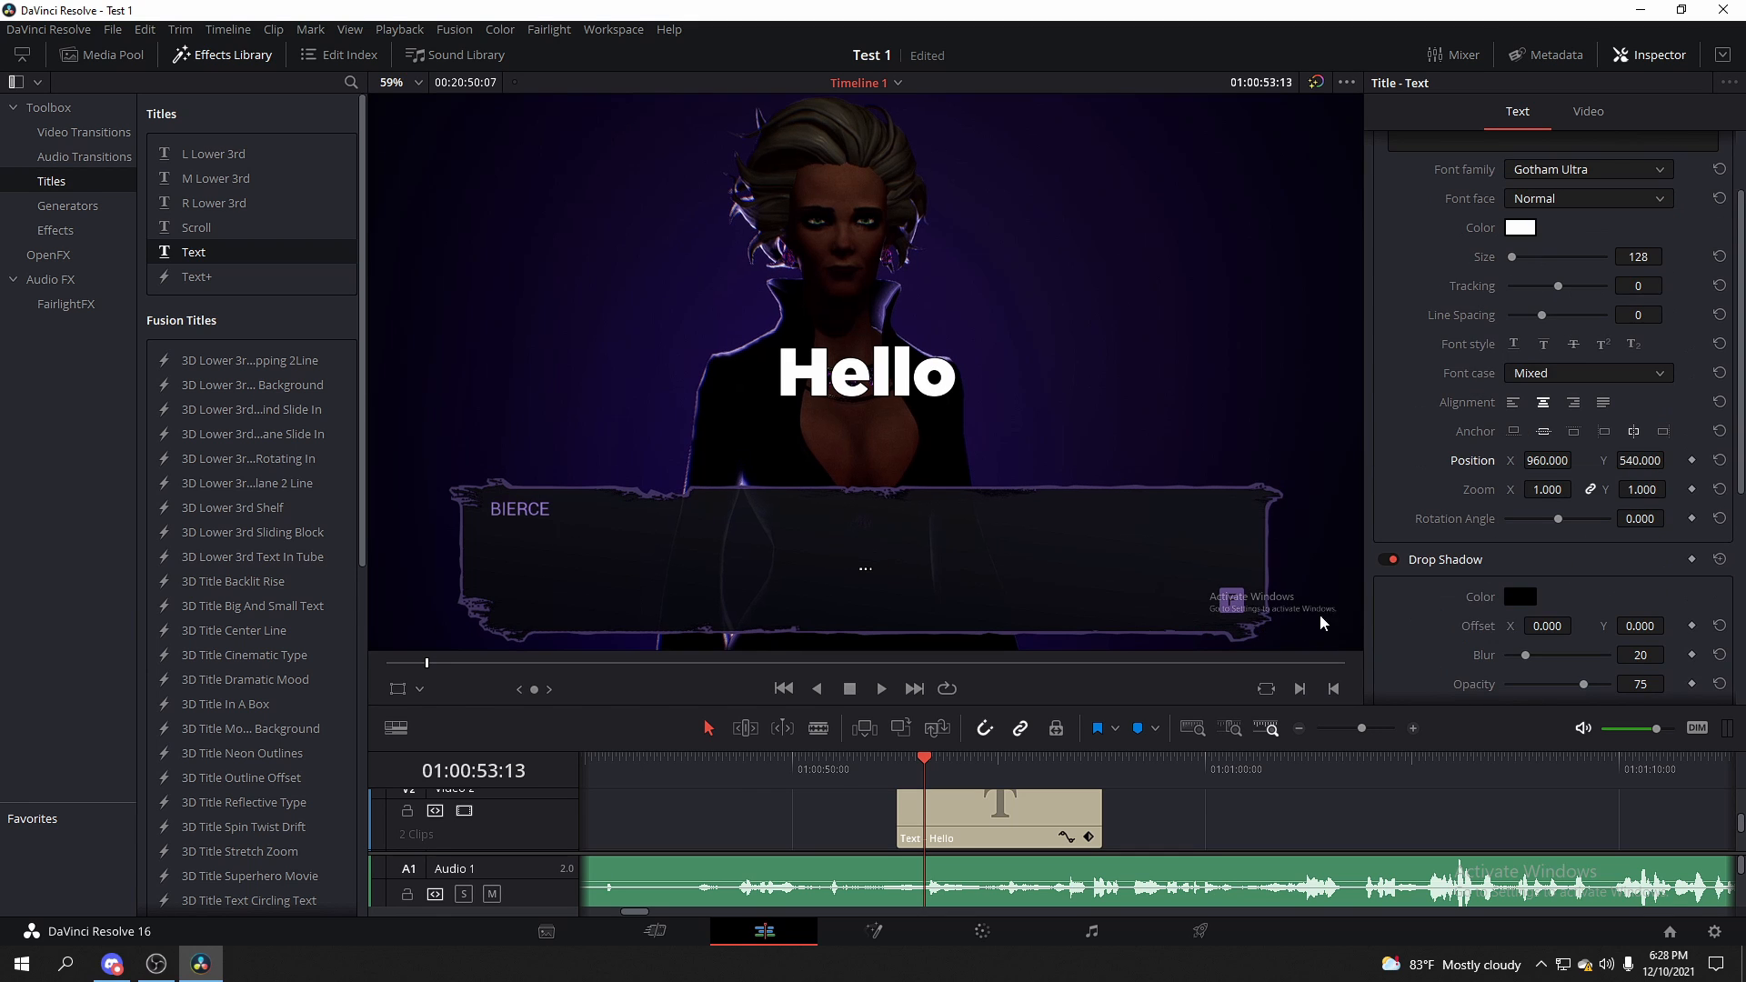
left_click_drag(928, 770, 896, 771)
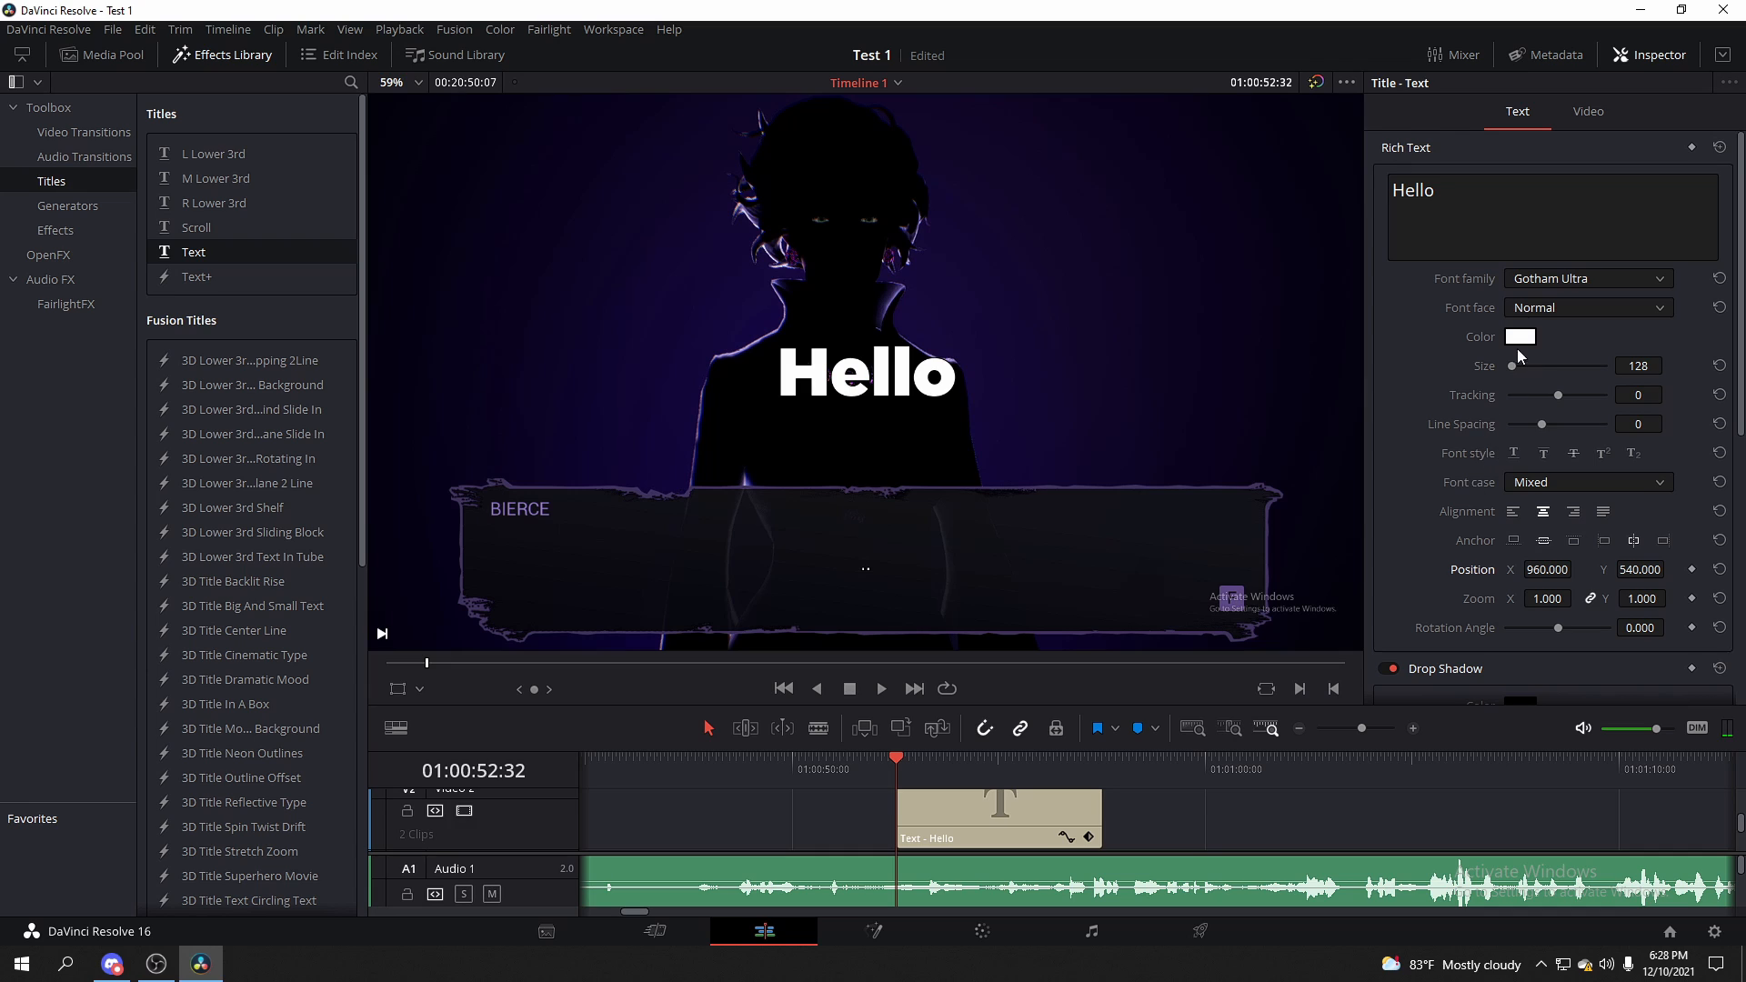
left_click_drag(866, 375, 866, 605)
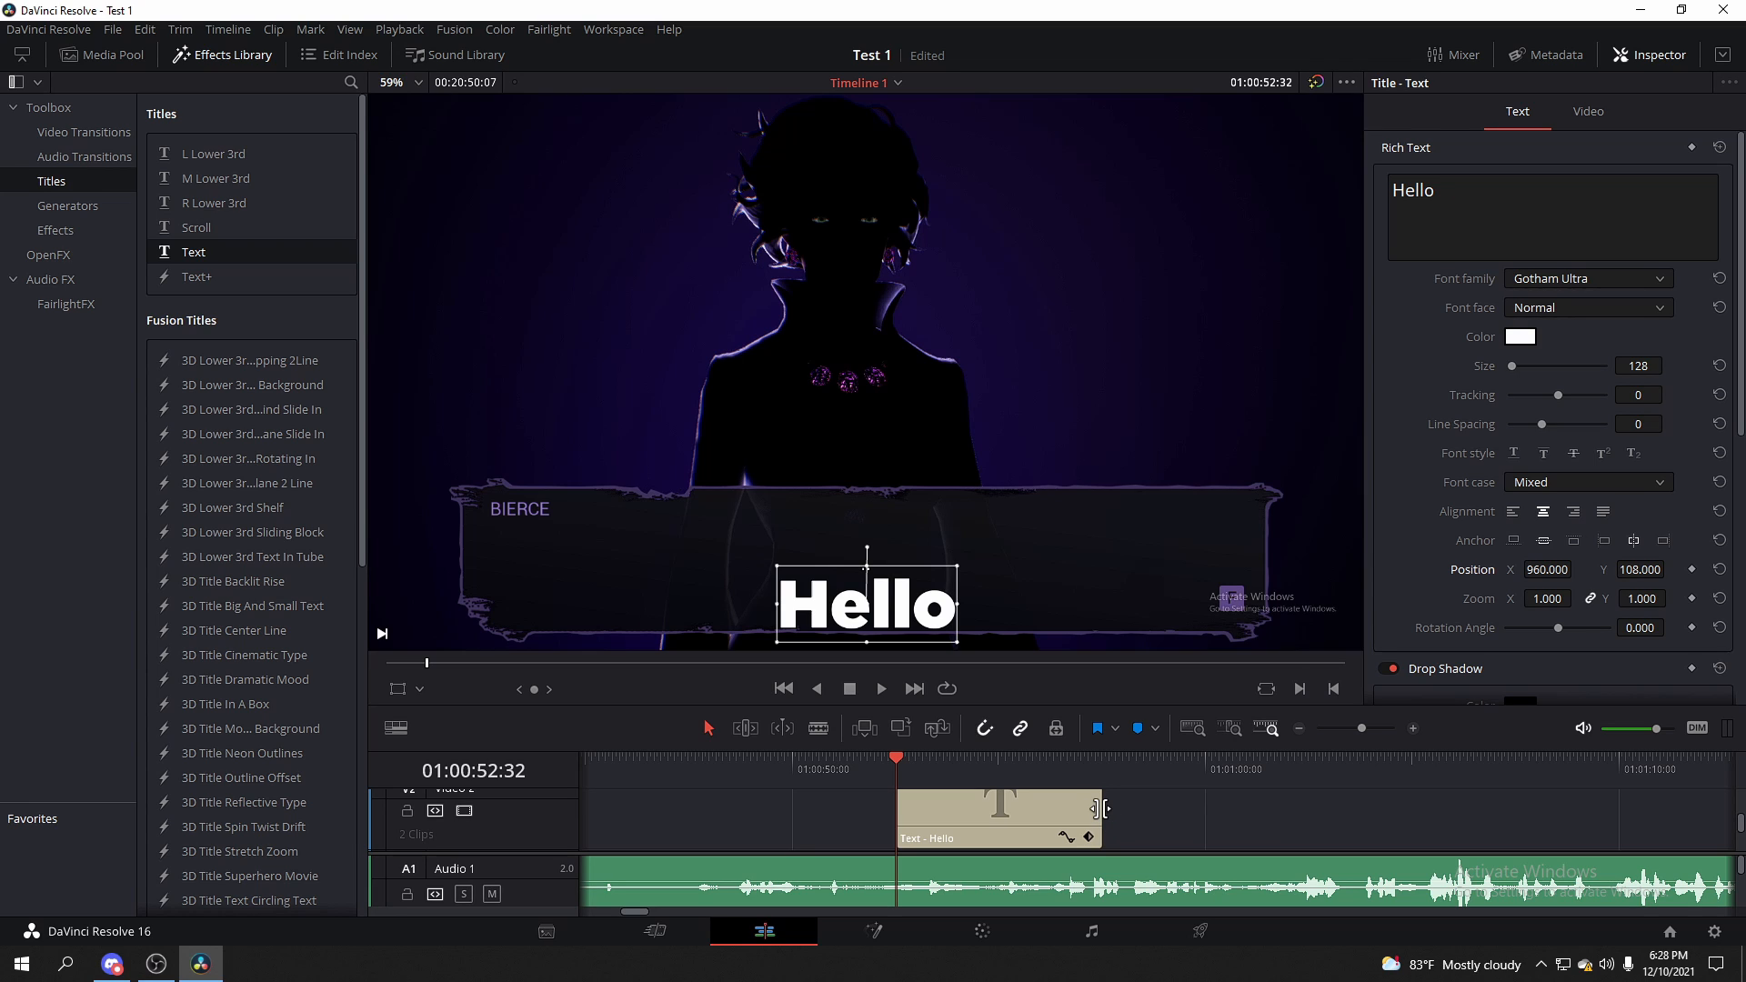
Shorten the Hello title clip from its end to about a third of its length and play the timeline
left_click_drag(1100, 810, 1101, 814)
left_click_drag(1087, 823, 972, 817)
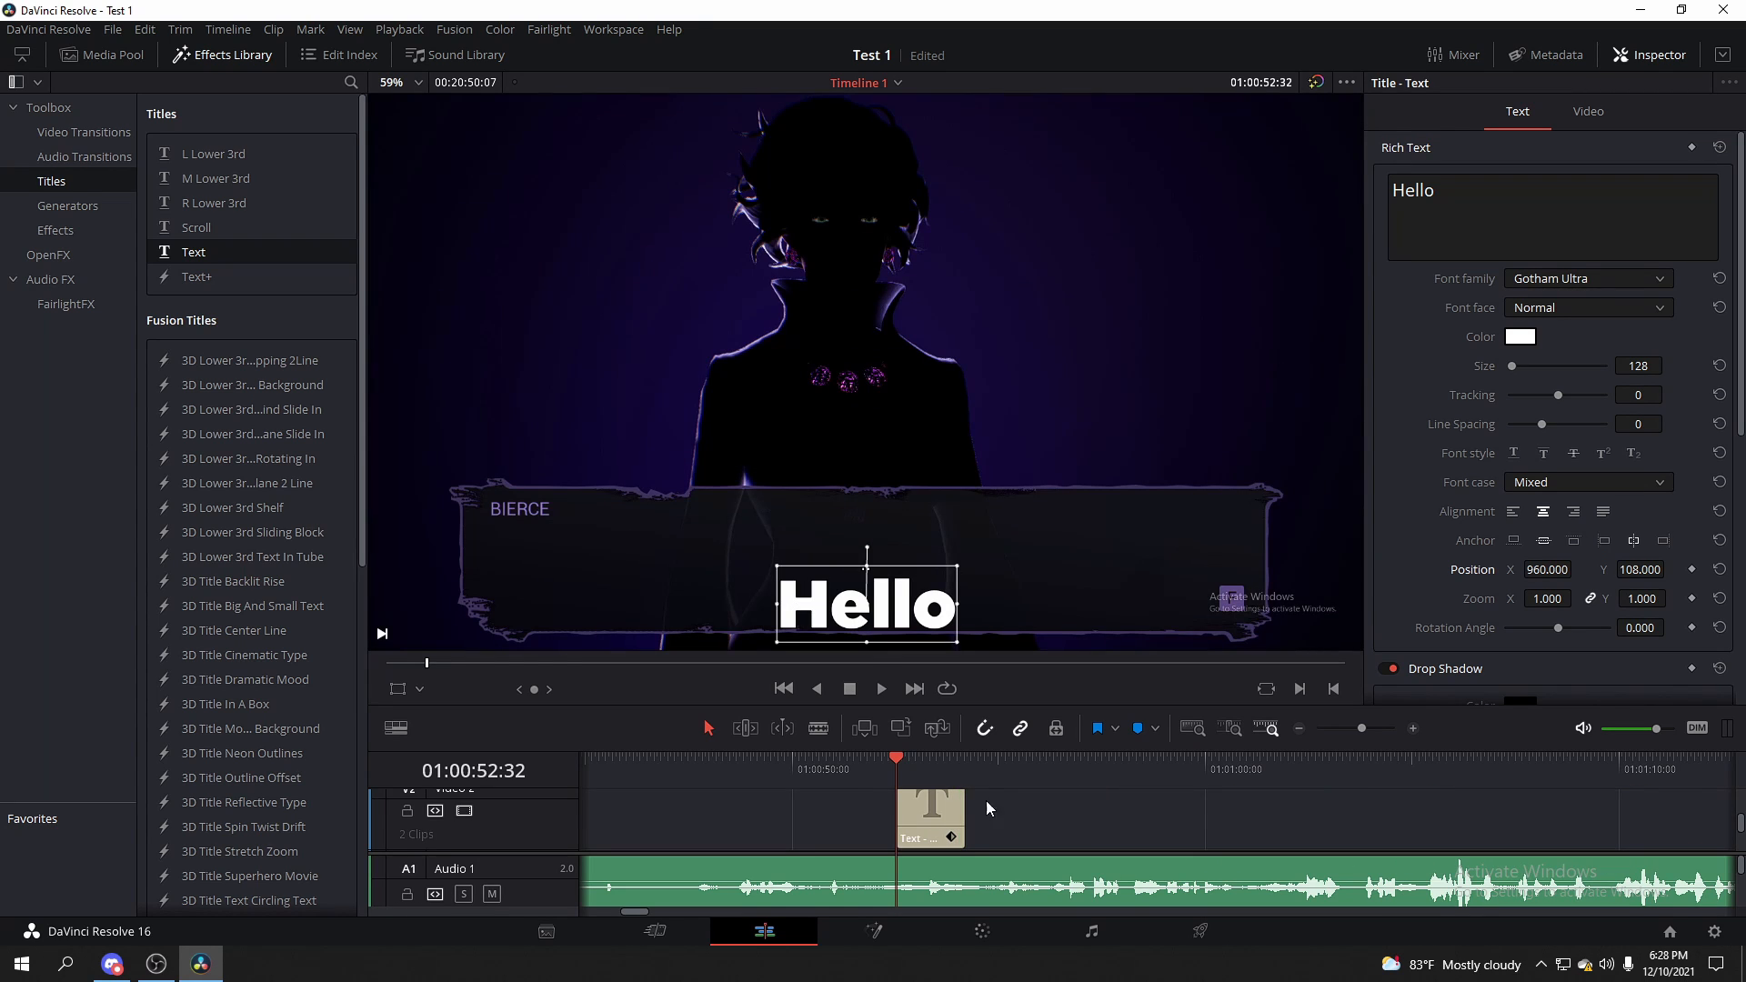
key("space")
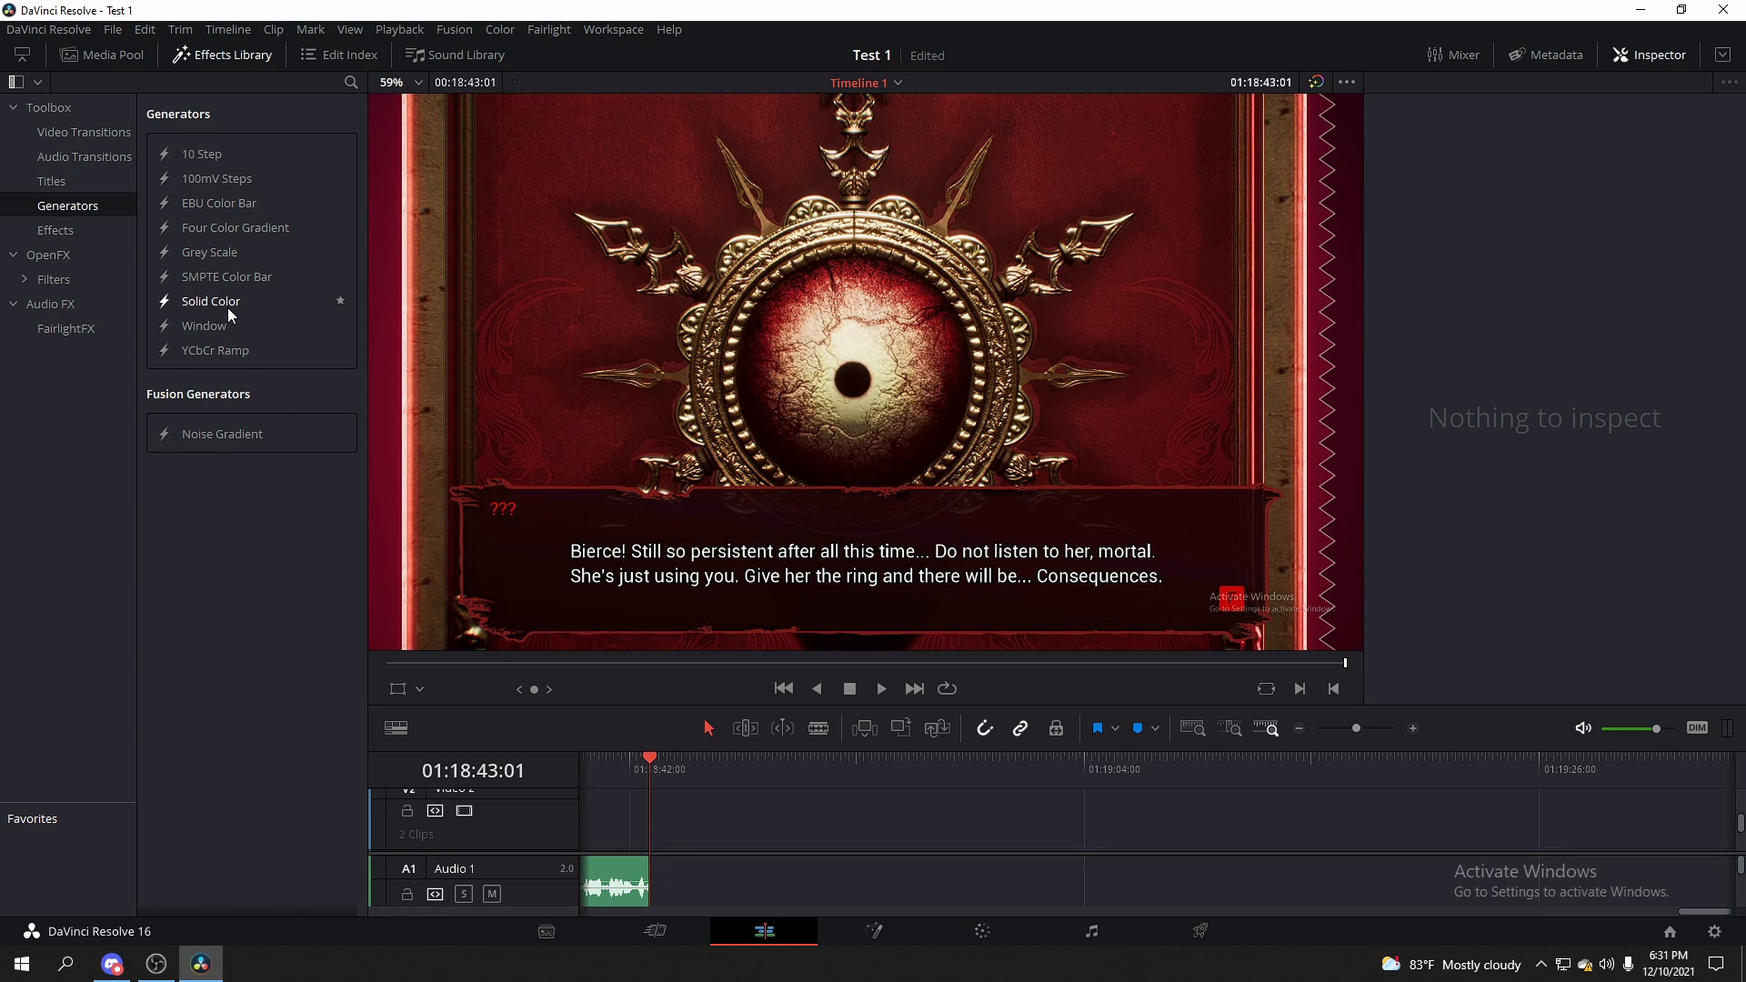
Add a Solid Color generator to the Video 1 track directly after the end of the footage
left_click(209, 57)
left_click(211, 52)
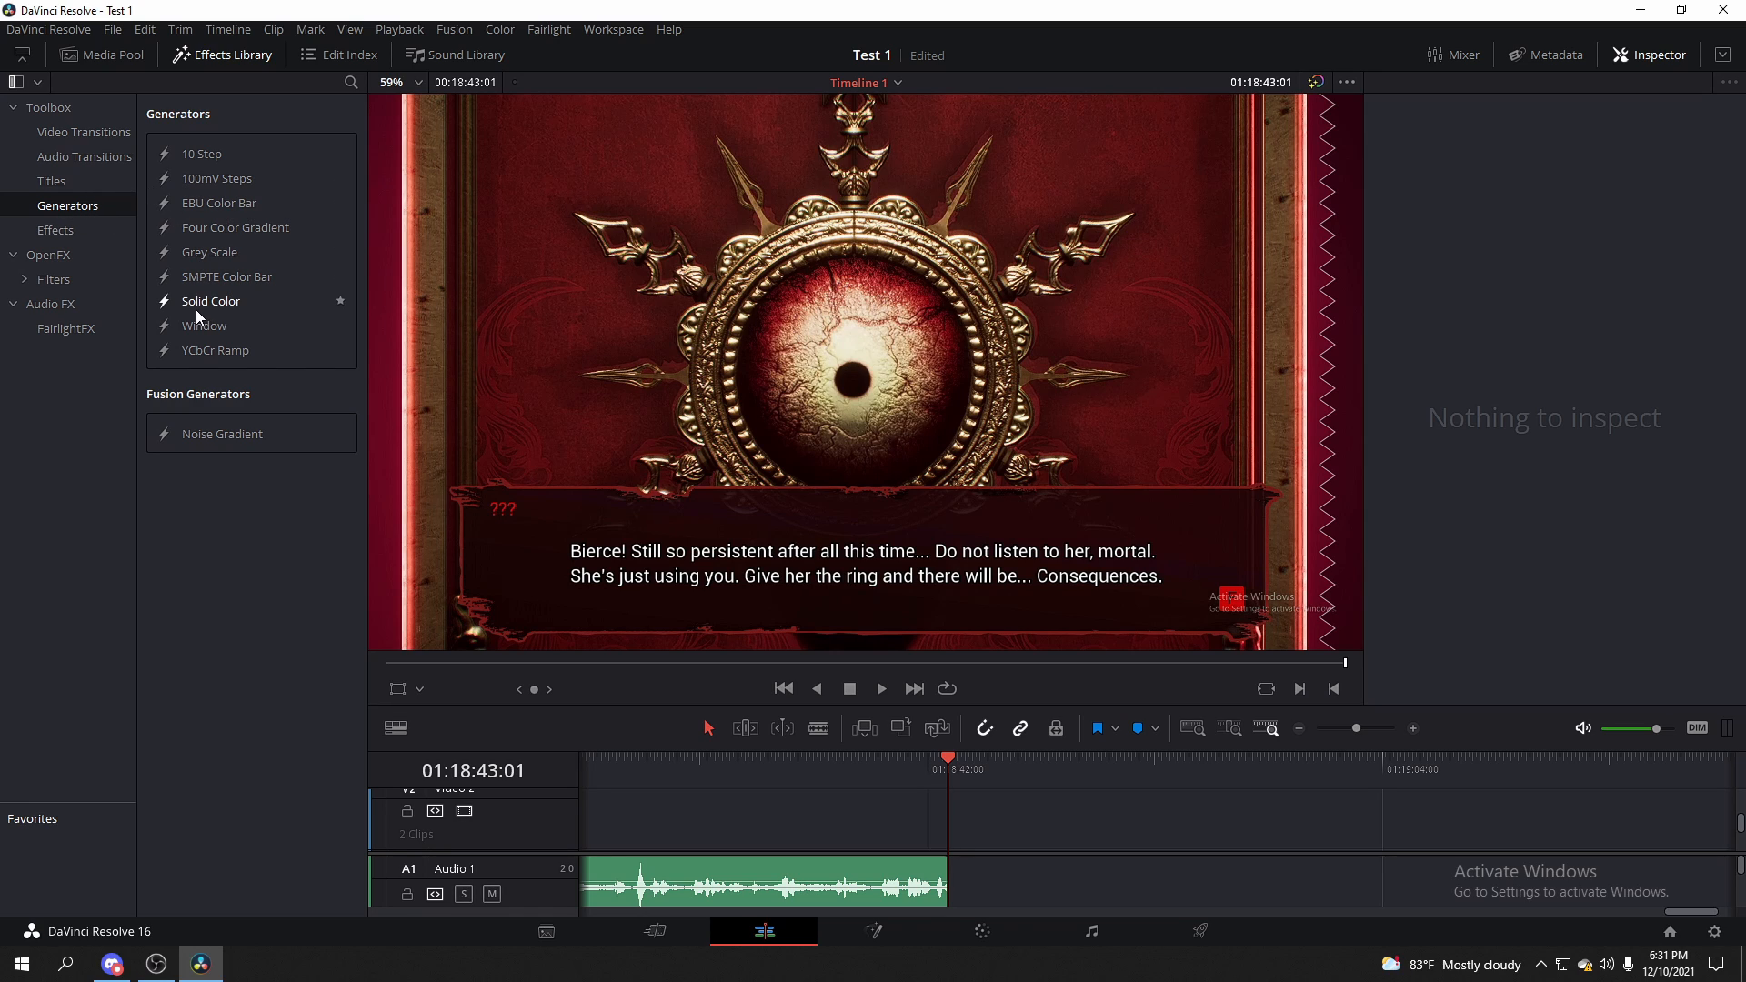
left_click_drag(199, 306, 1099, 836)
left_click(1004, 848)
scroll(1087, 828, "up", 1)
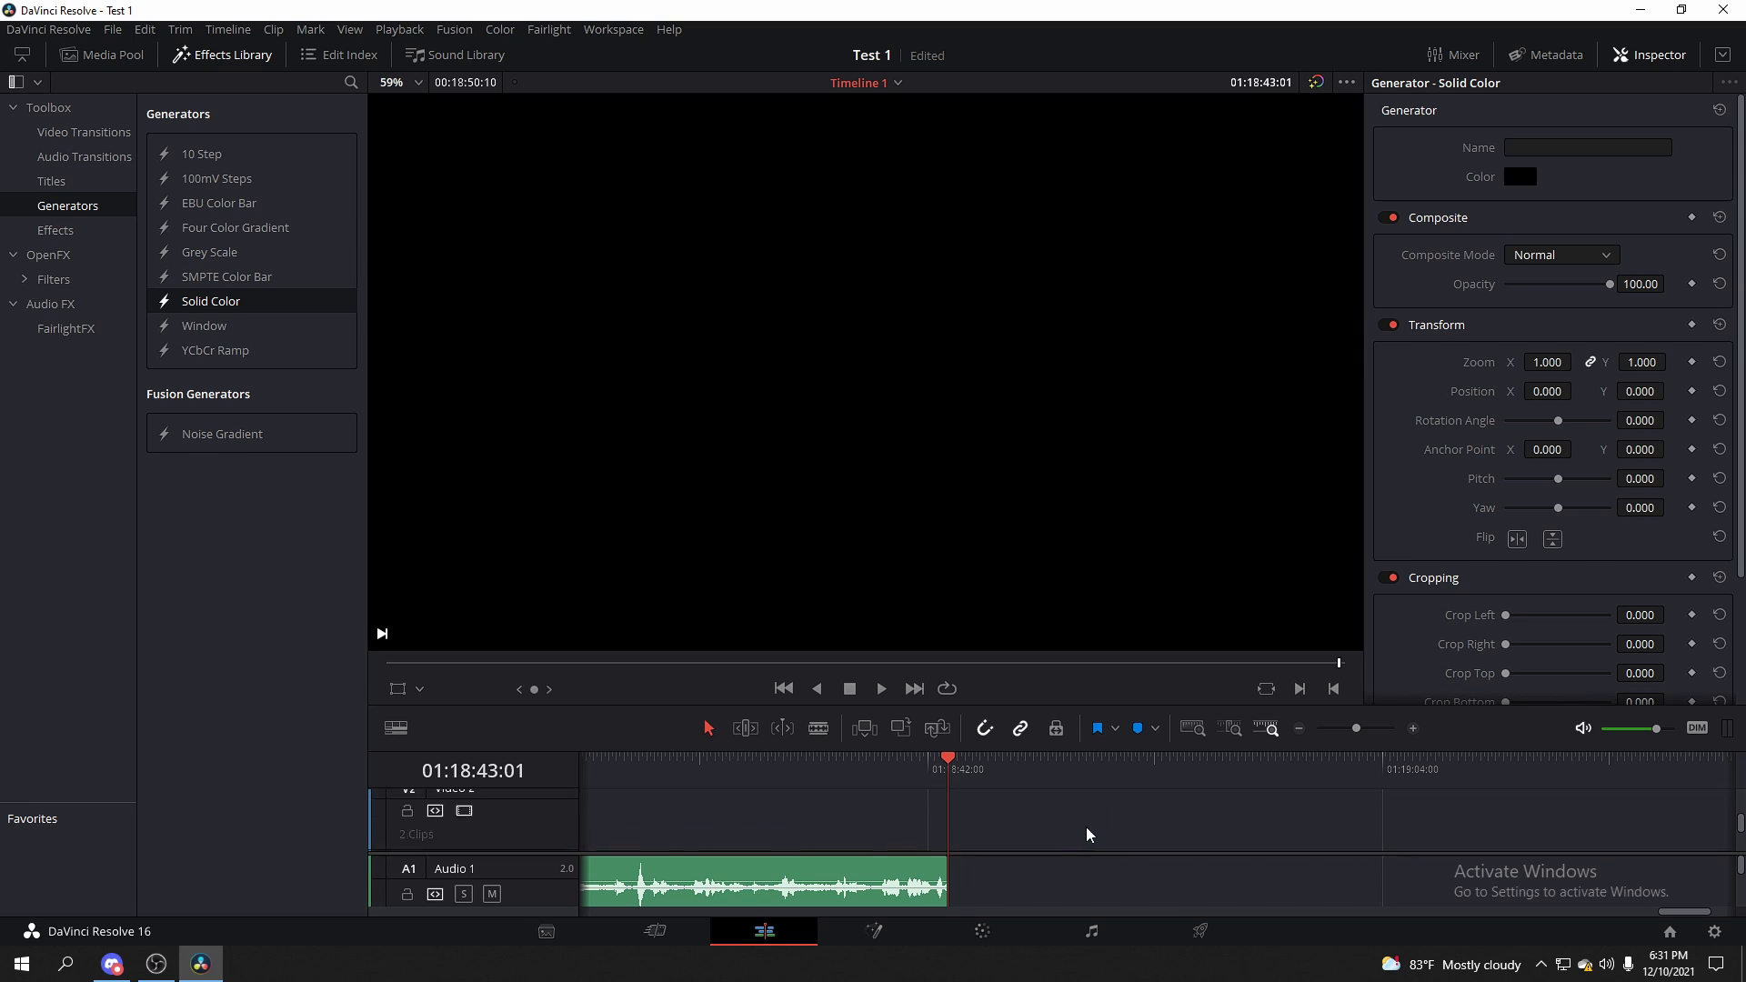
scroll(1086, 834, "down", 1)
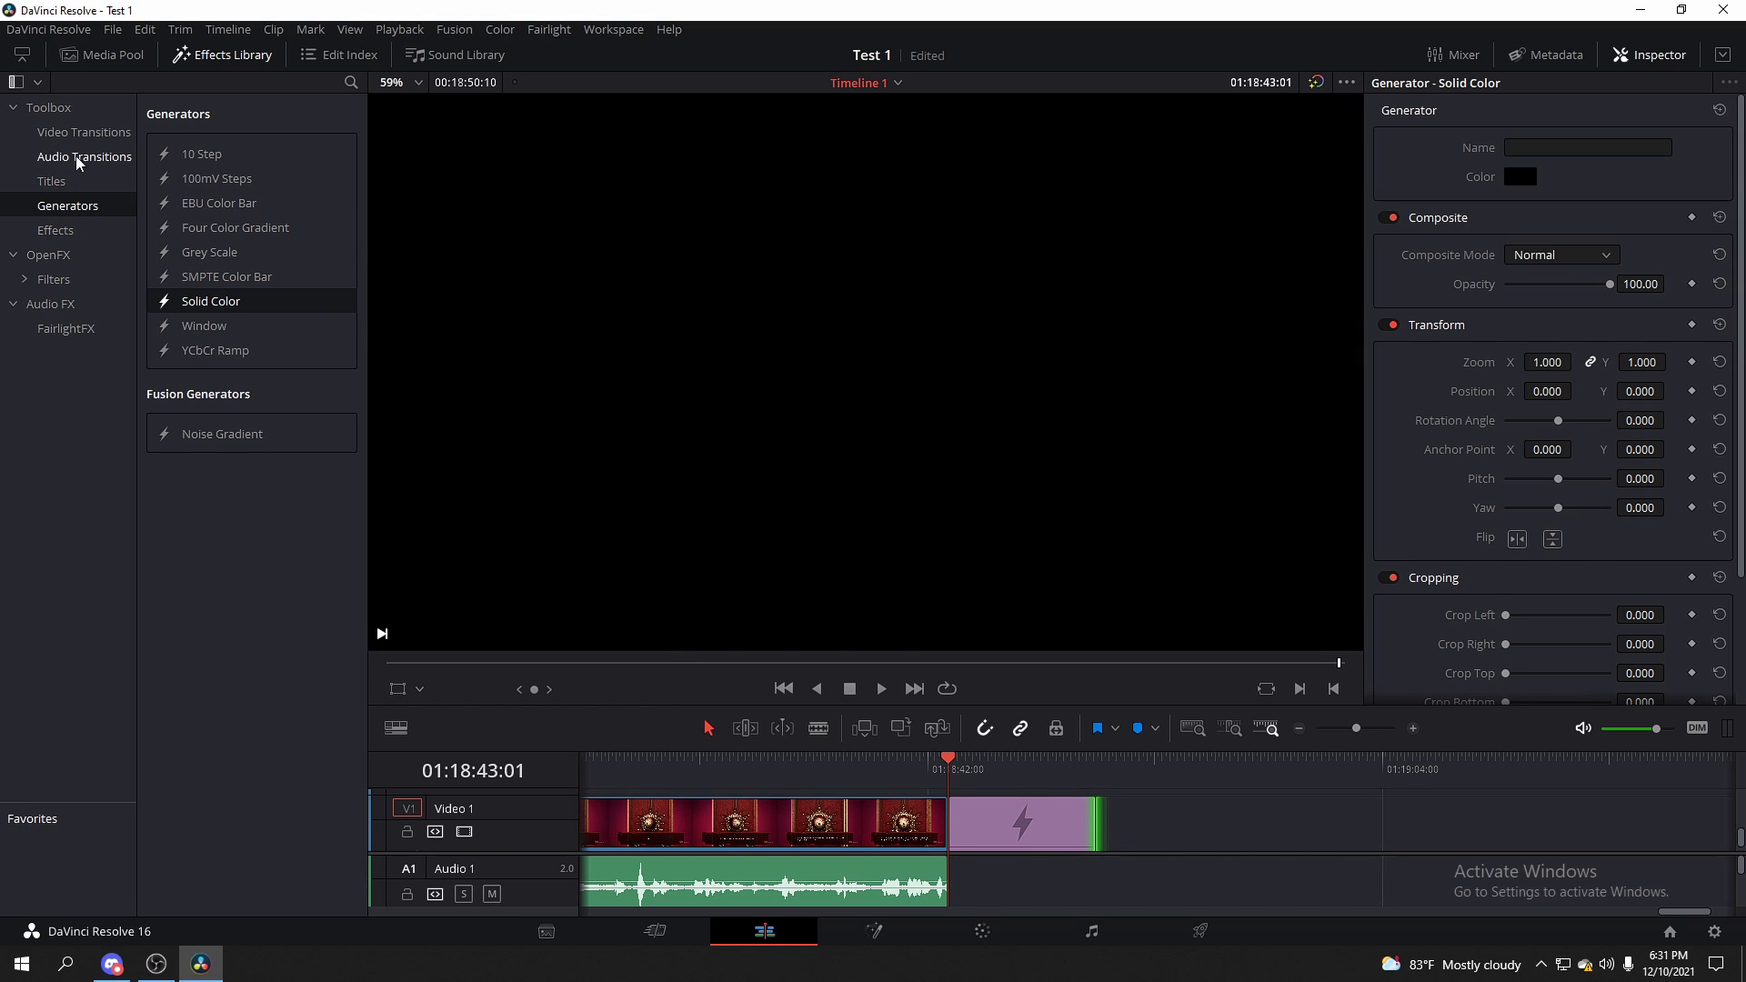
Add a Text title on the track above the Solid Color clip and extend it to the same length
left_click(55, 181)
left_click_drag(194, 252, 955, 785)
scroll(1111, 823, "up", 1)
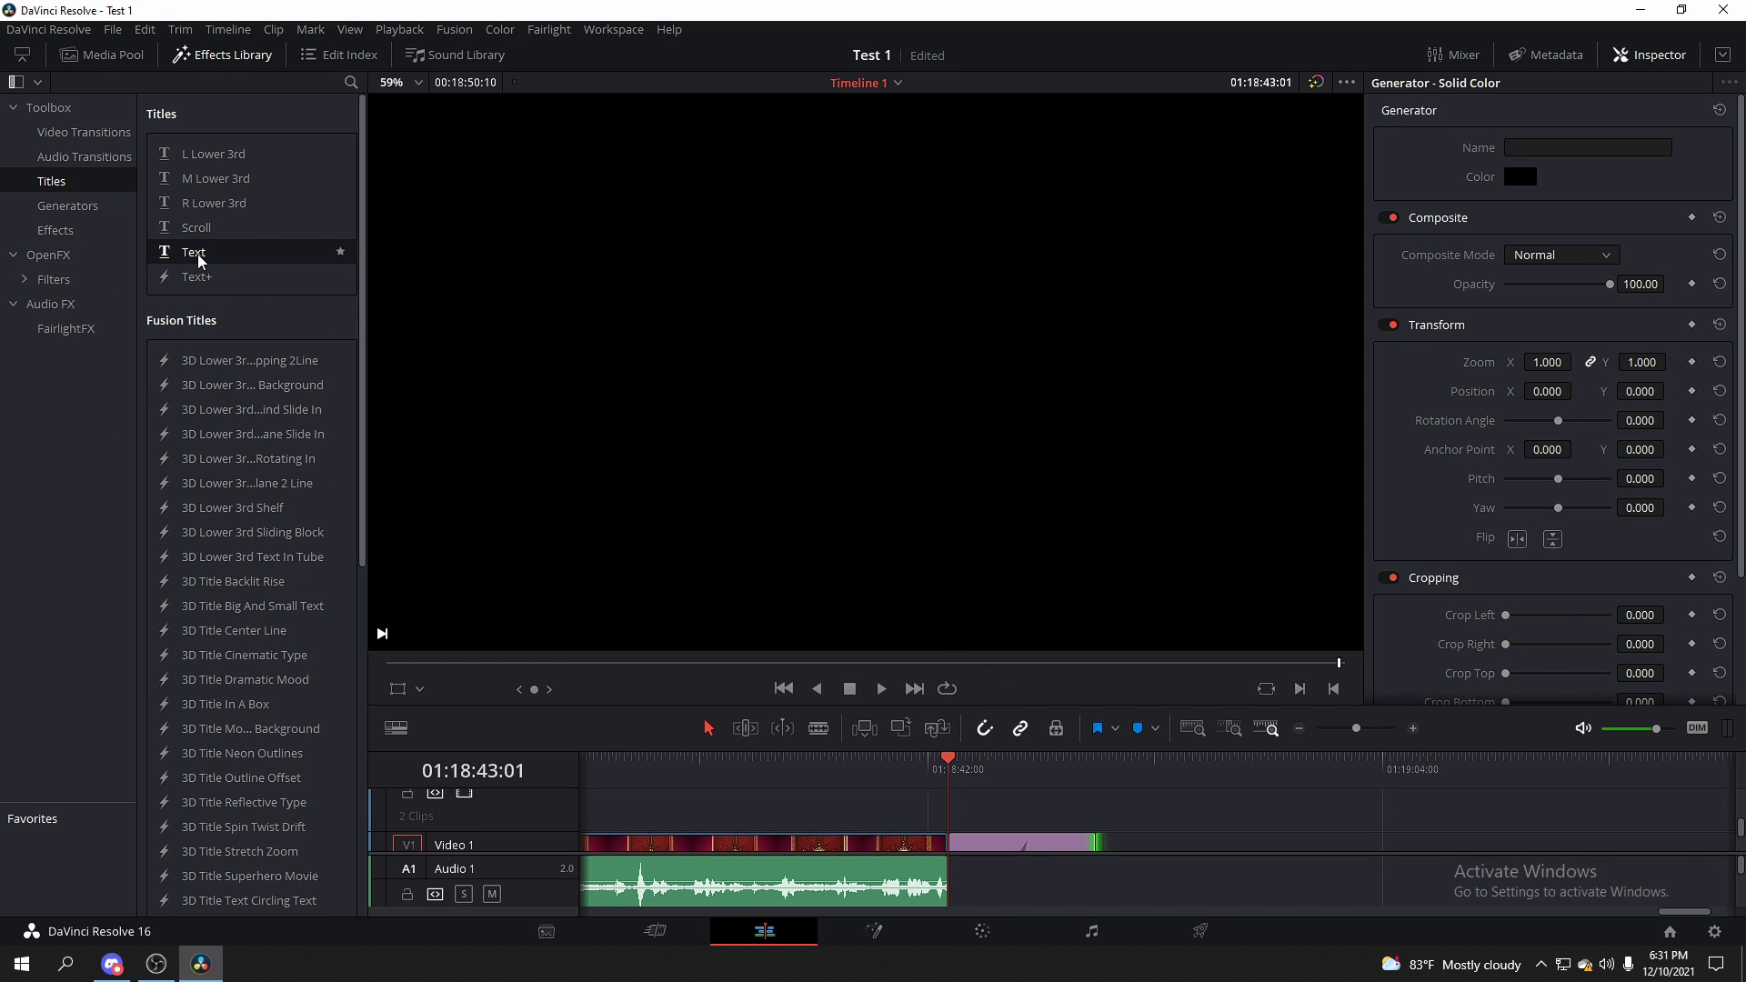
left_click_drag(200, 260, 1300, 373)
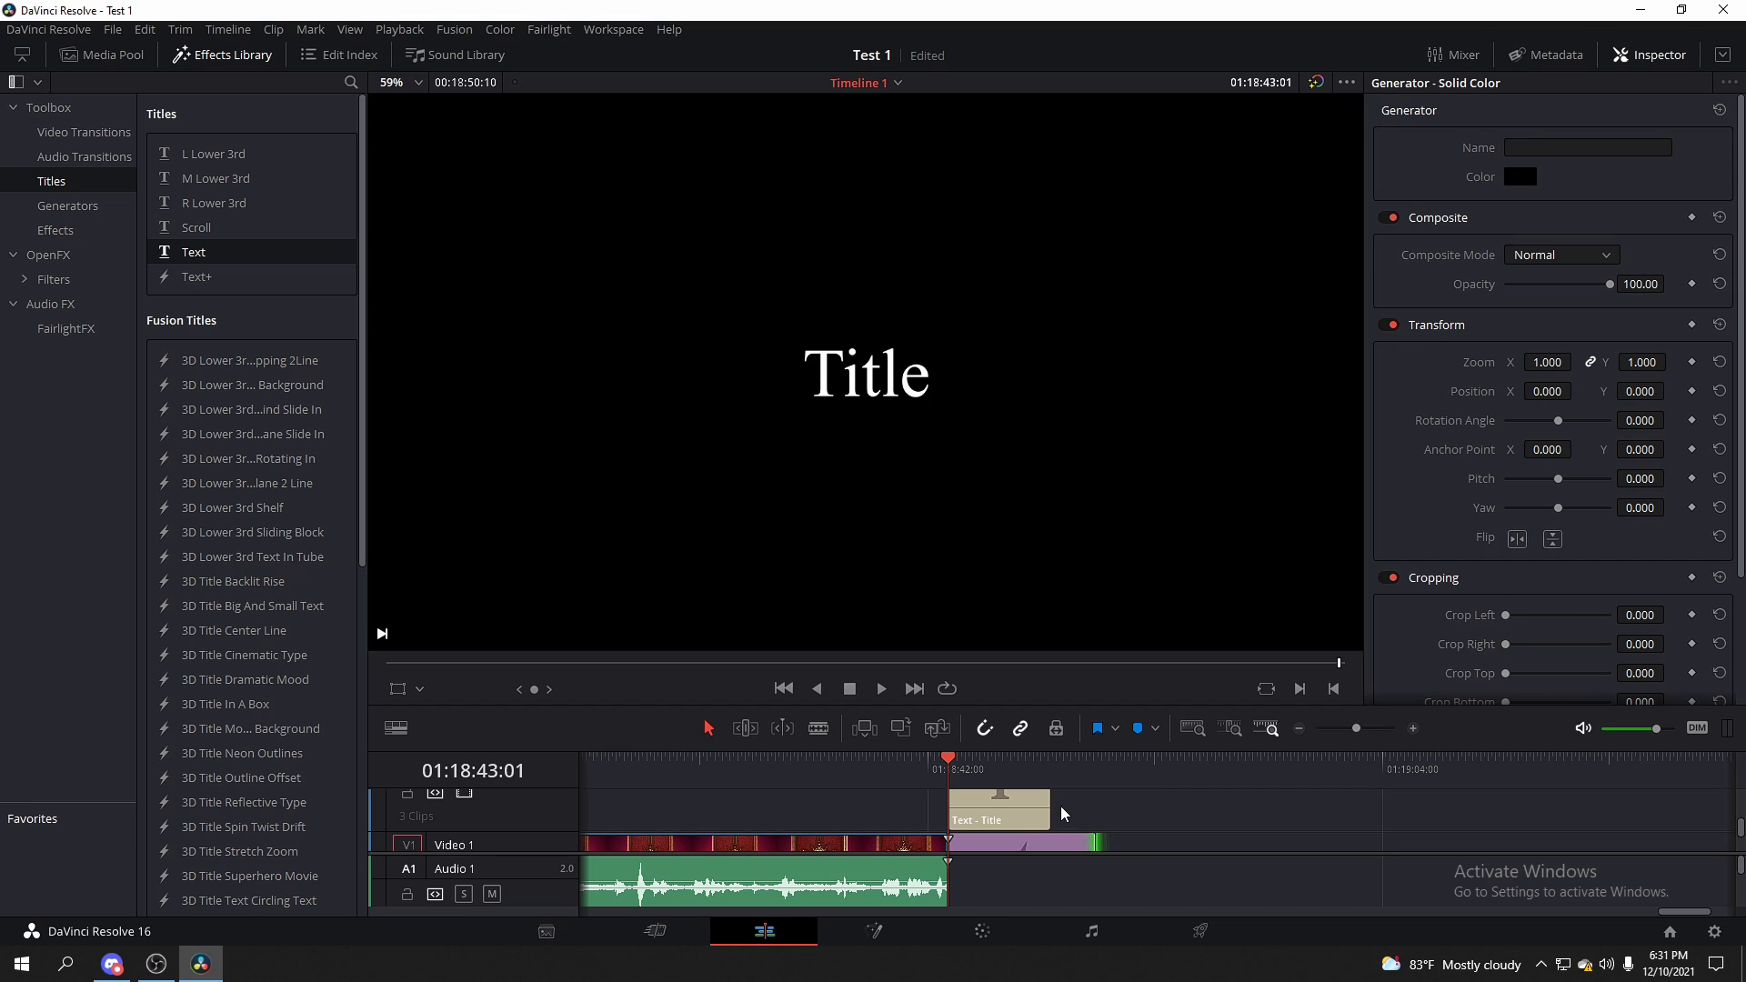
left_click_drag(1048, 807, 1094, 814)
scroll(1164, 826, "down", 1)
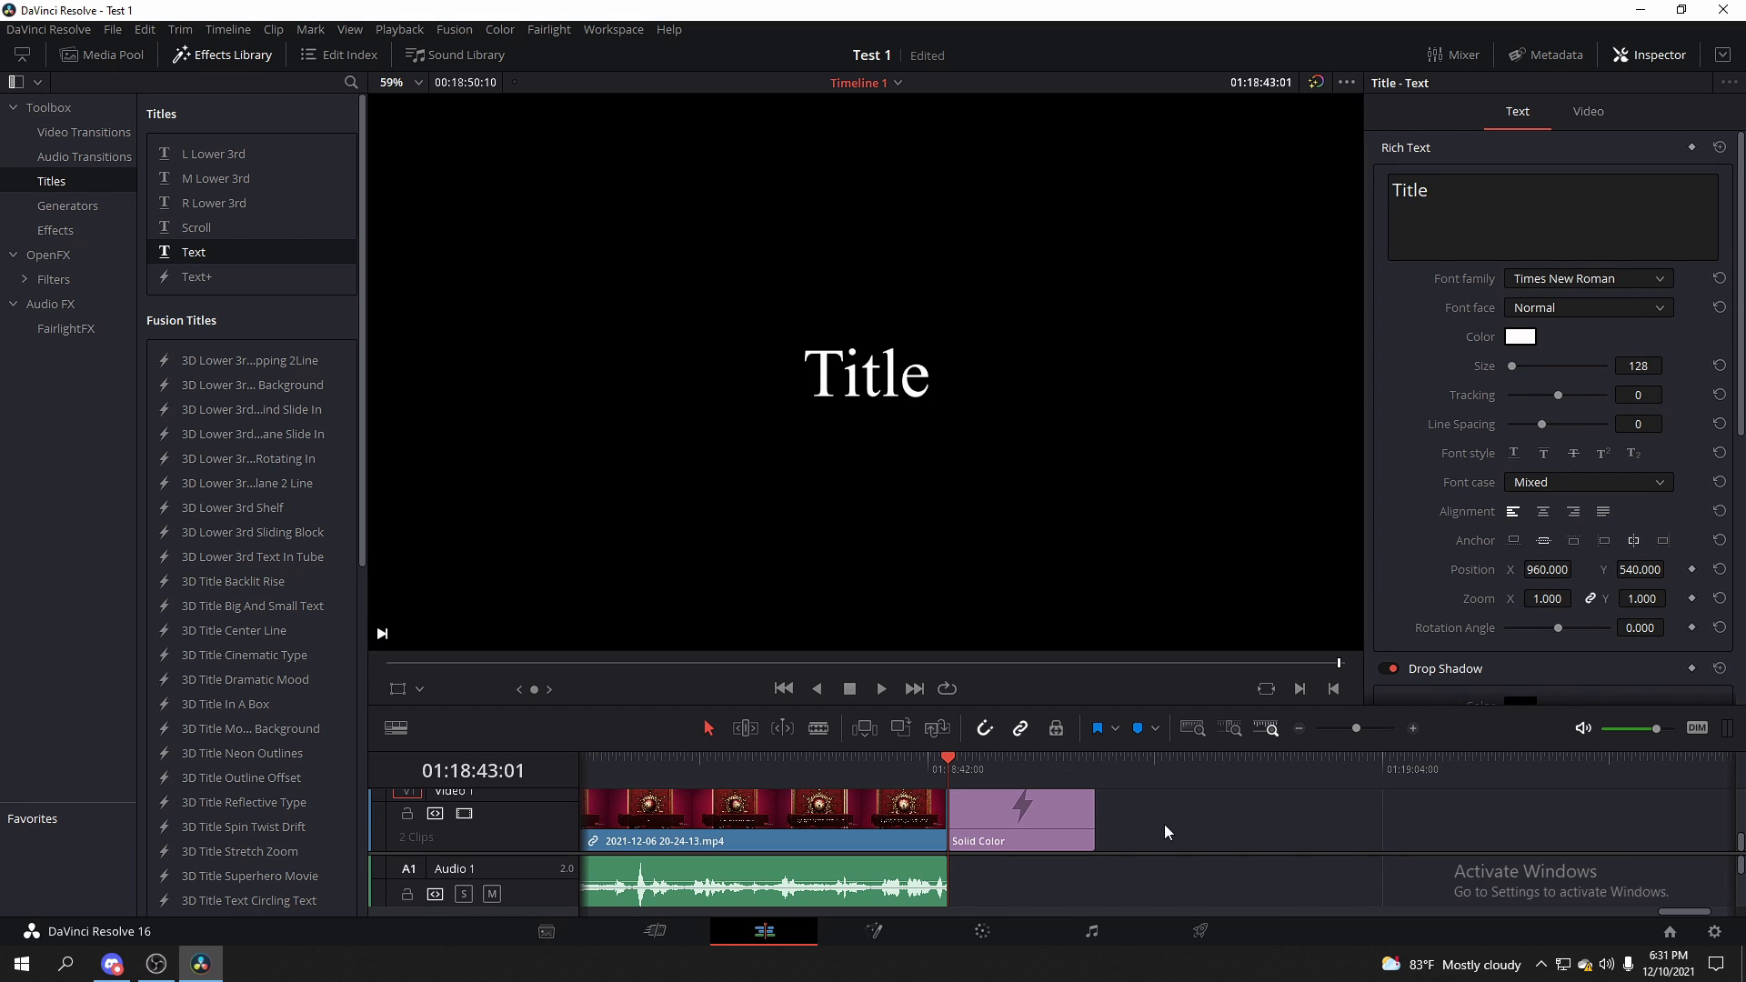
scroll(1164, 824, "up", 1)
scroll(1145, 827, "down", 1)
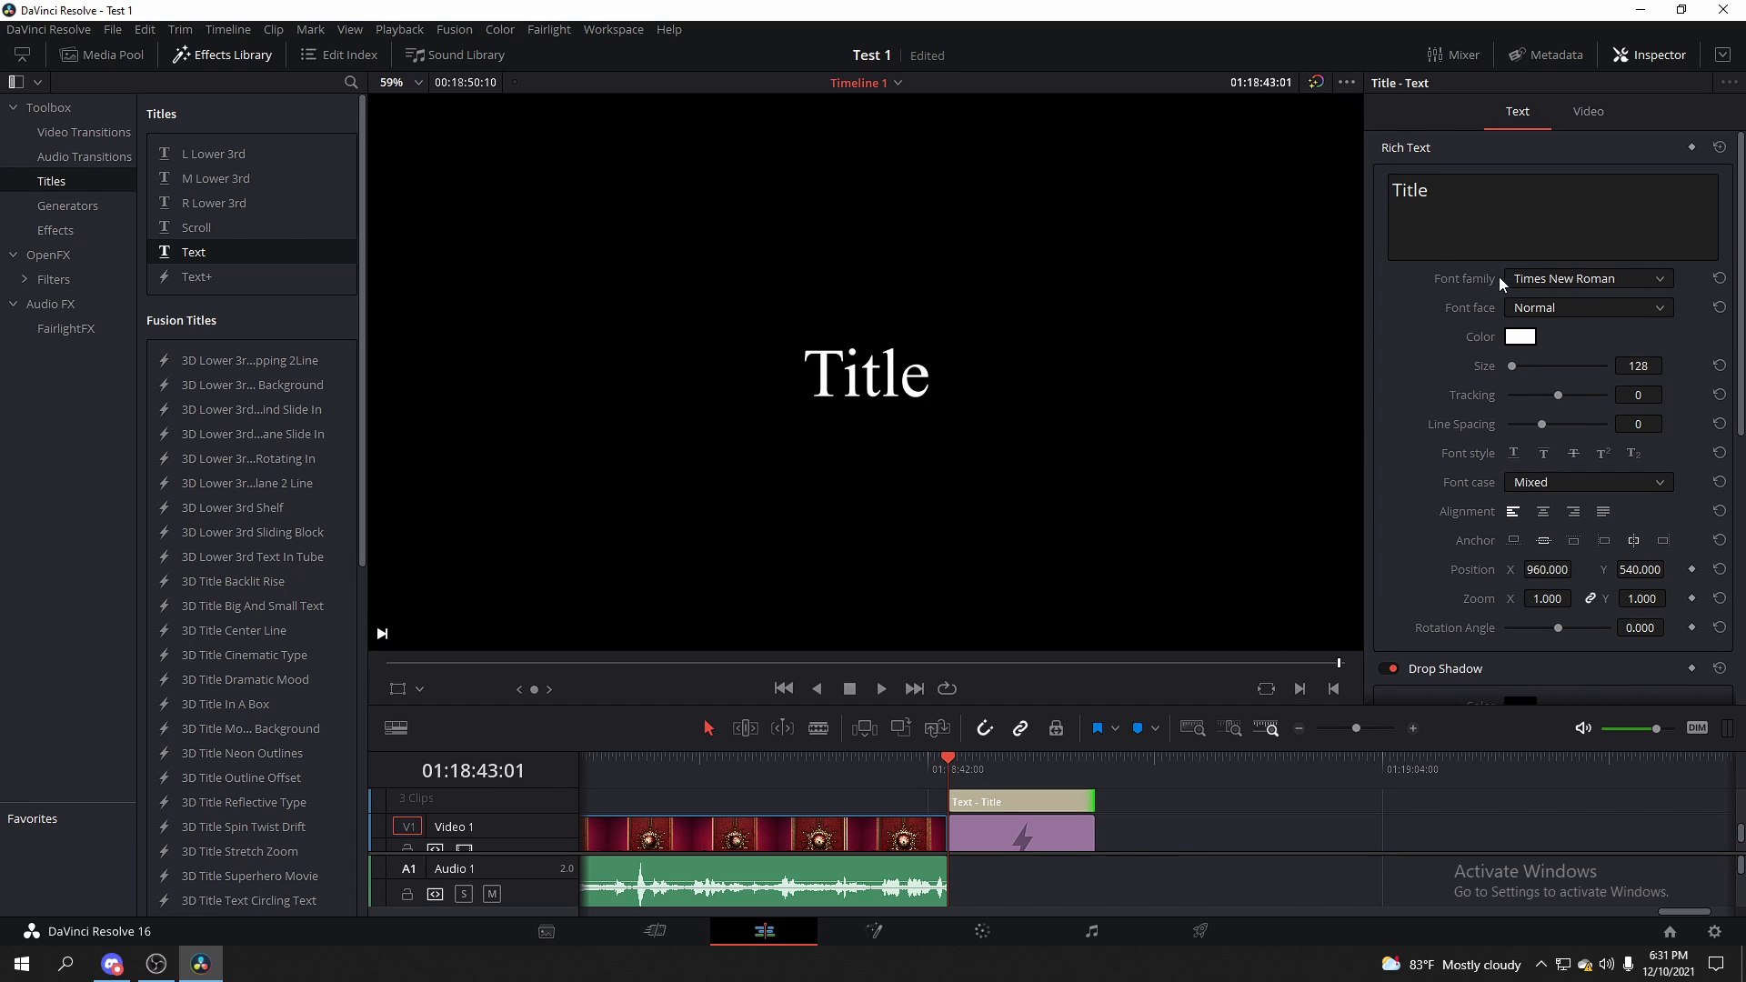
Replace the new title's placeholder text with "fghaphg\" and clear the text completely
left_click_drag(1460, 195, 1240, 172)
key("BackSpace")
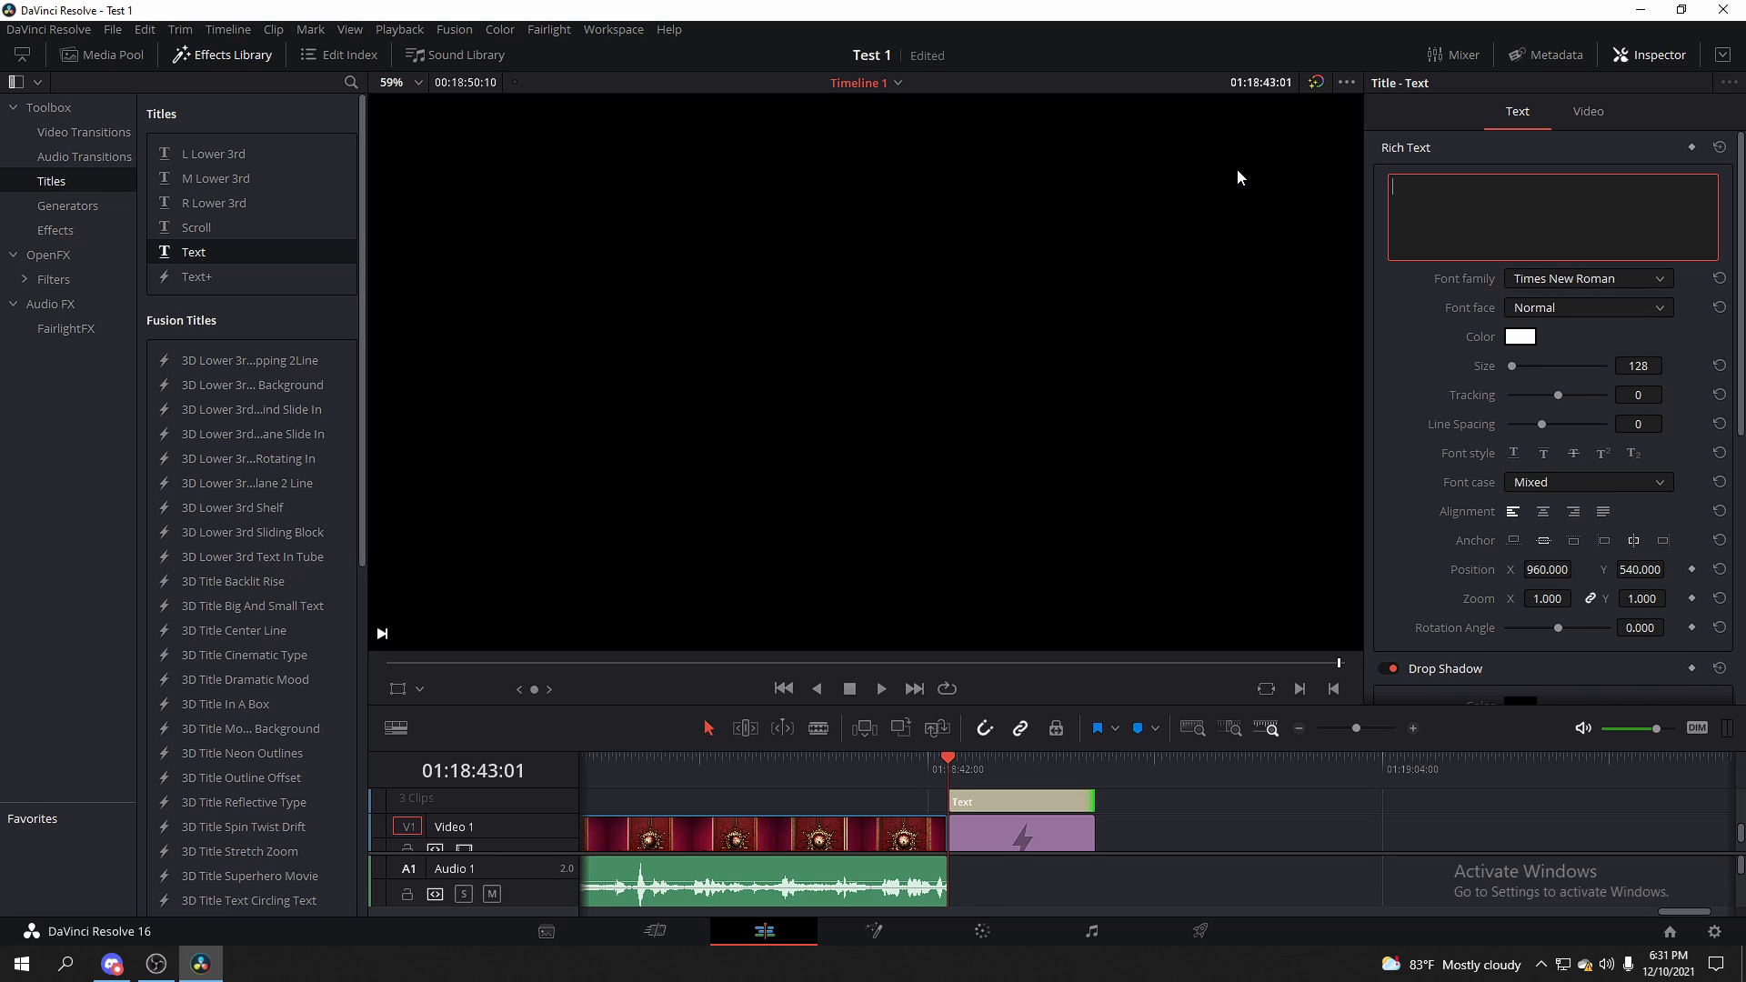
type("fghaphg\\")
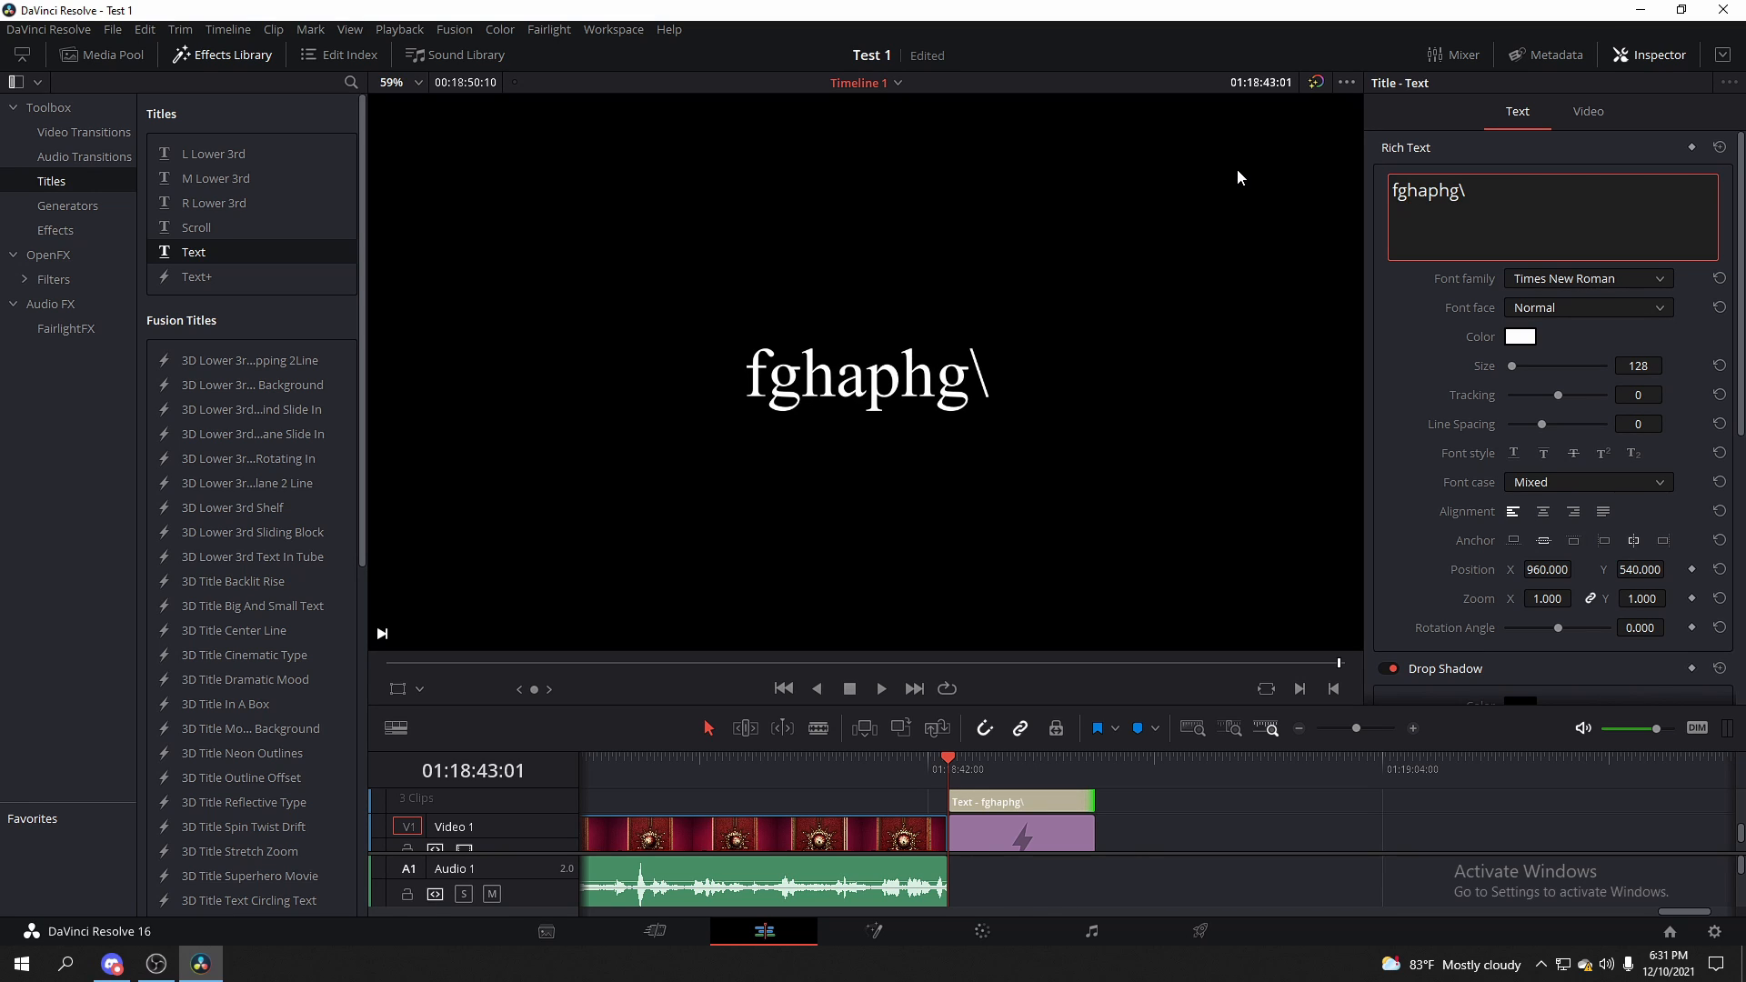
key("BackSpace")
left_click_drag(1475, 202, 1122, 188)
key("BackSpace")
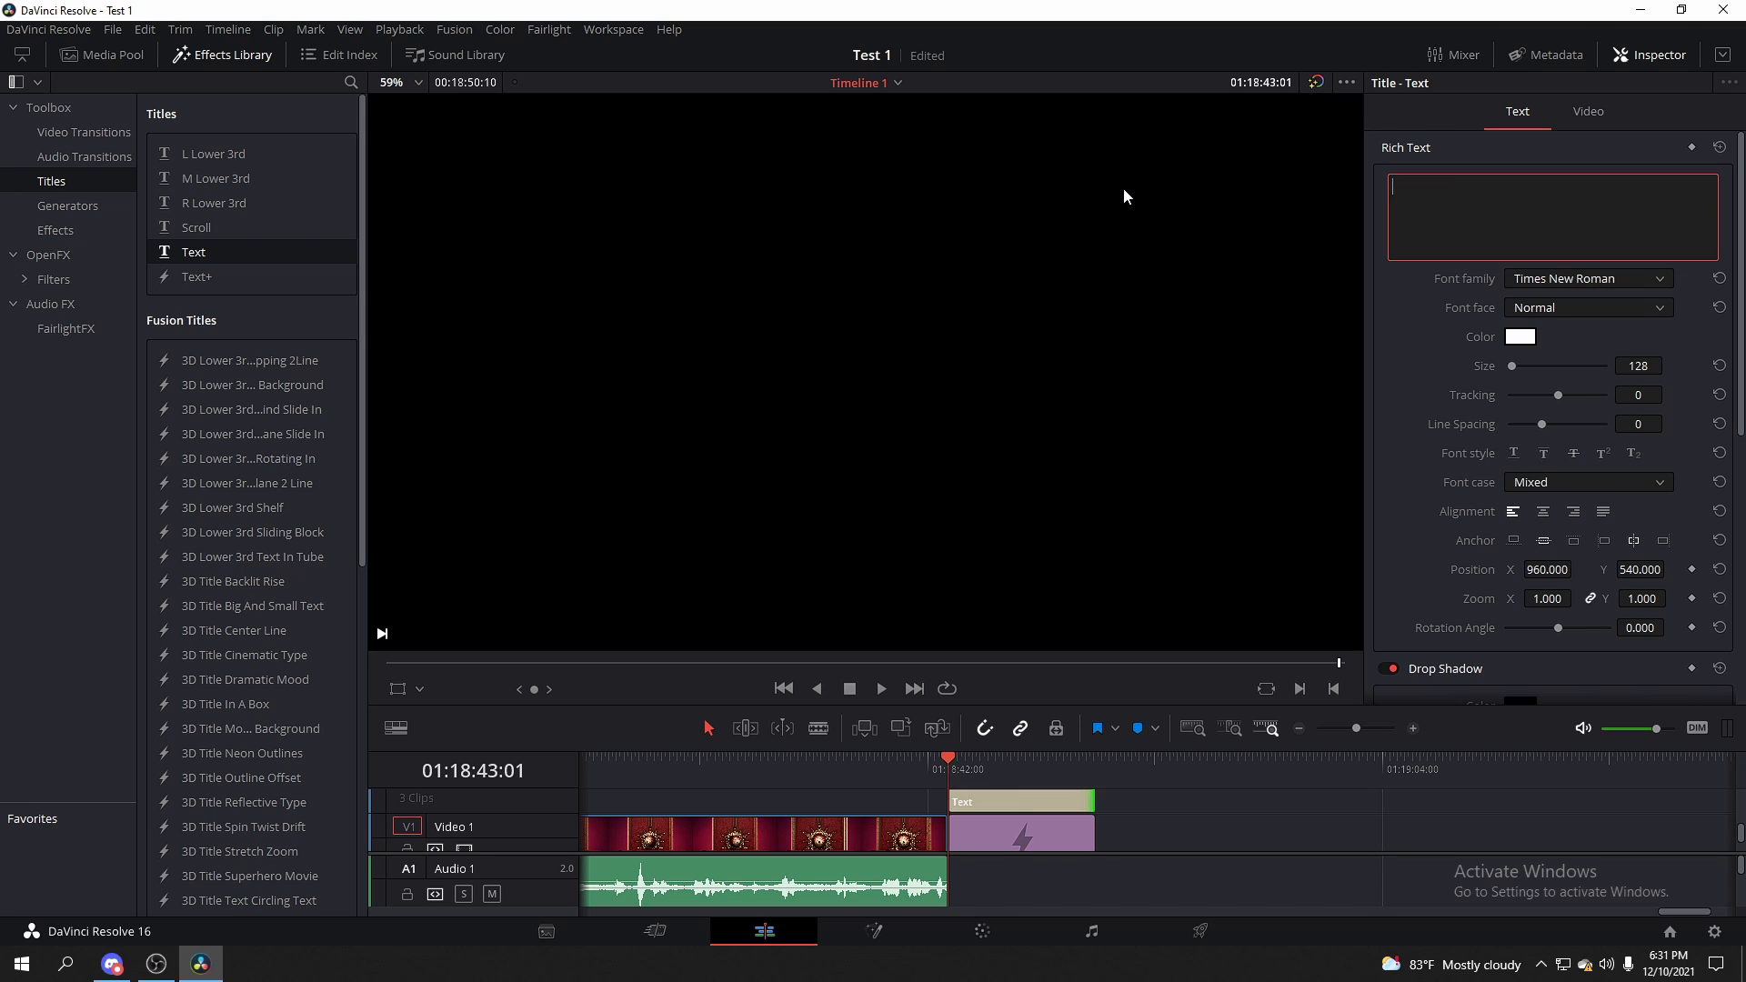
left_click(1159, 834)
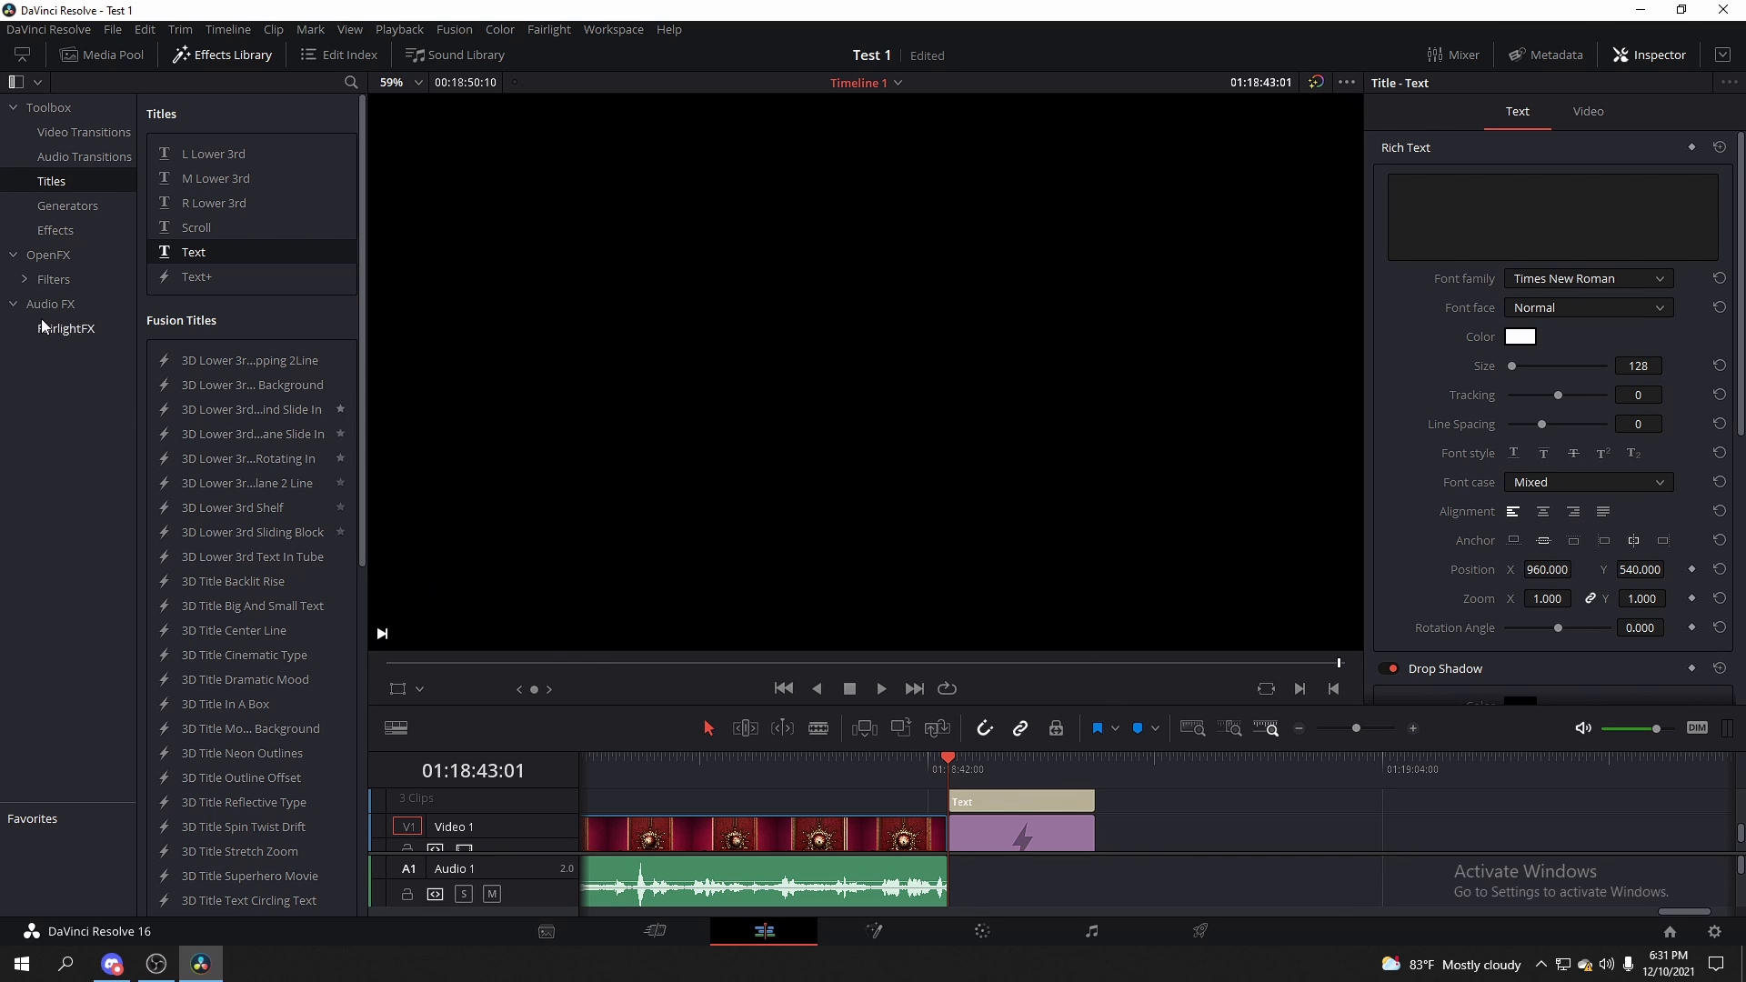
Import "D4DJ - tiktok meme (2k +FULLSONG)" and place it on the timeline directly after the Solid Color clip
left_click(107, 55)
right_click(180, 320)
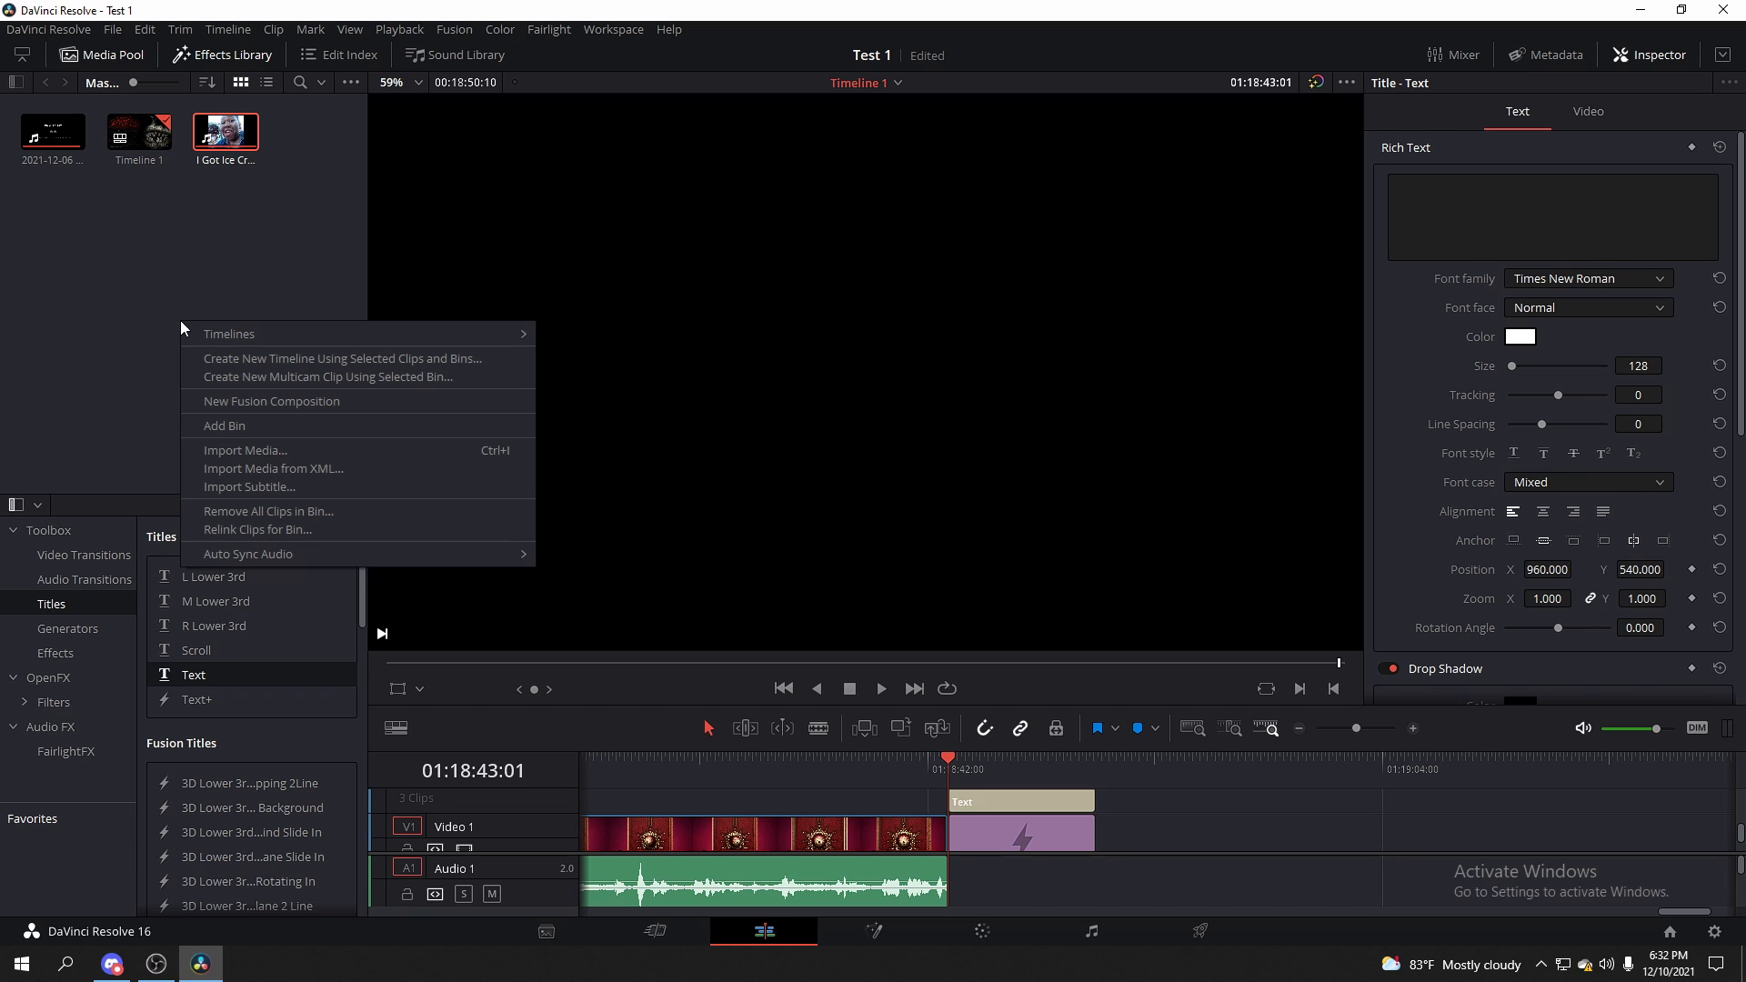
left_click(210, 451)
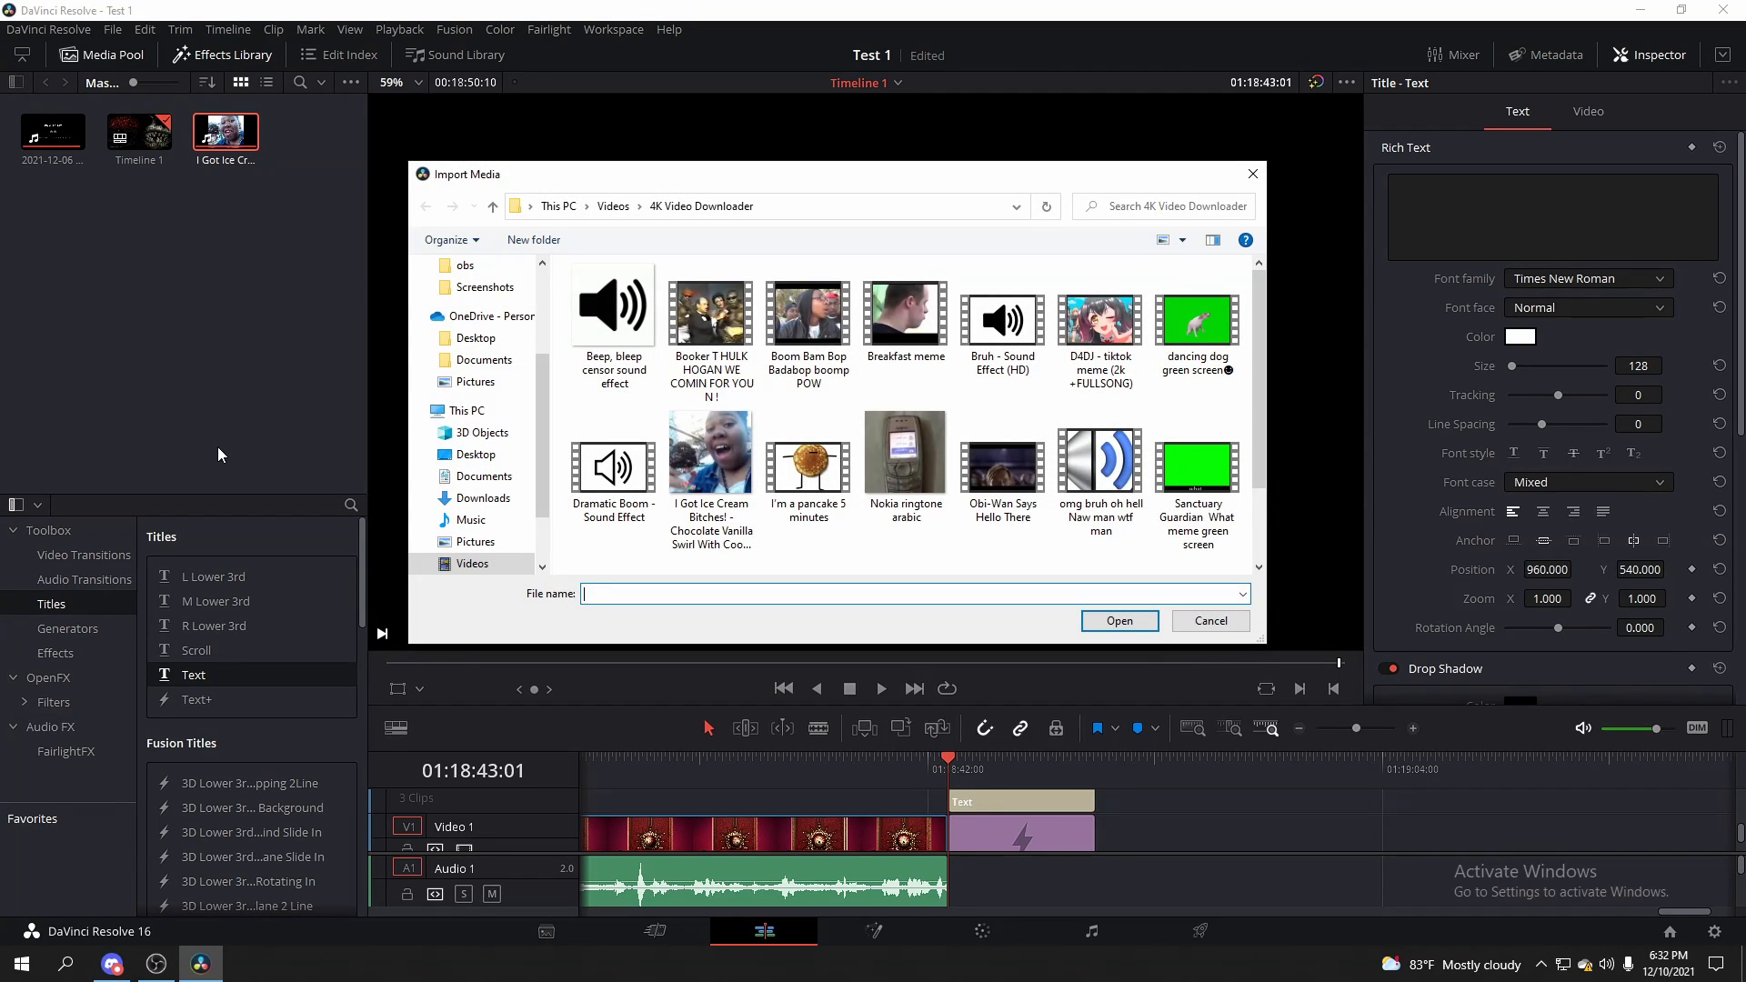
left_click(1080, 350)
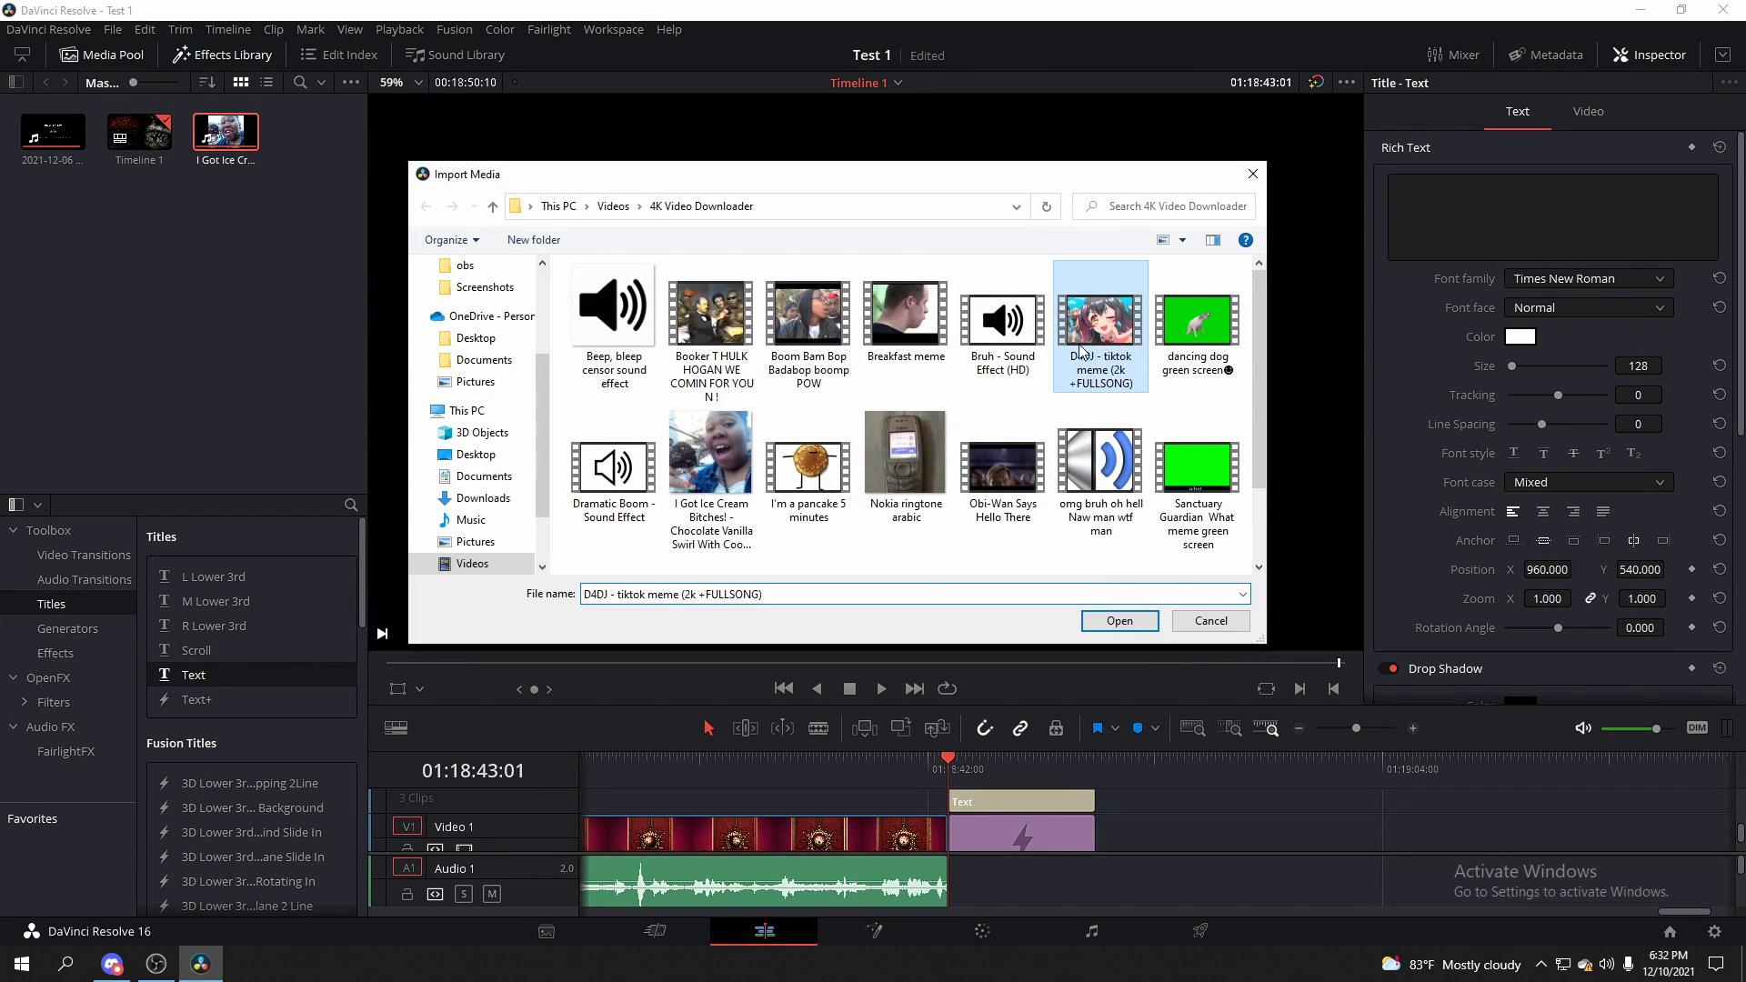
left_click(1117, 623)
left_click_drag(302, 142, 1098, 898)
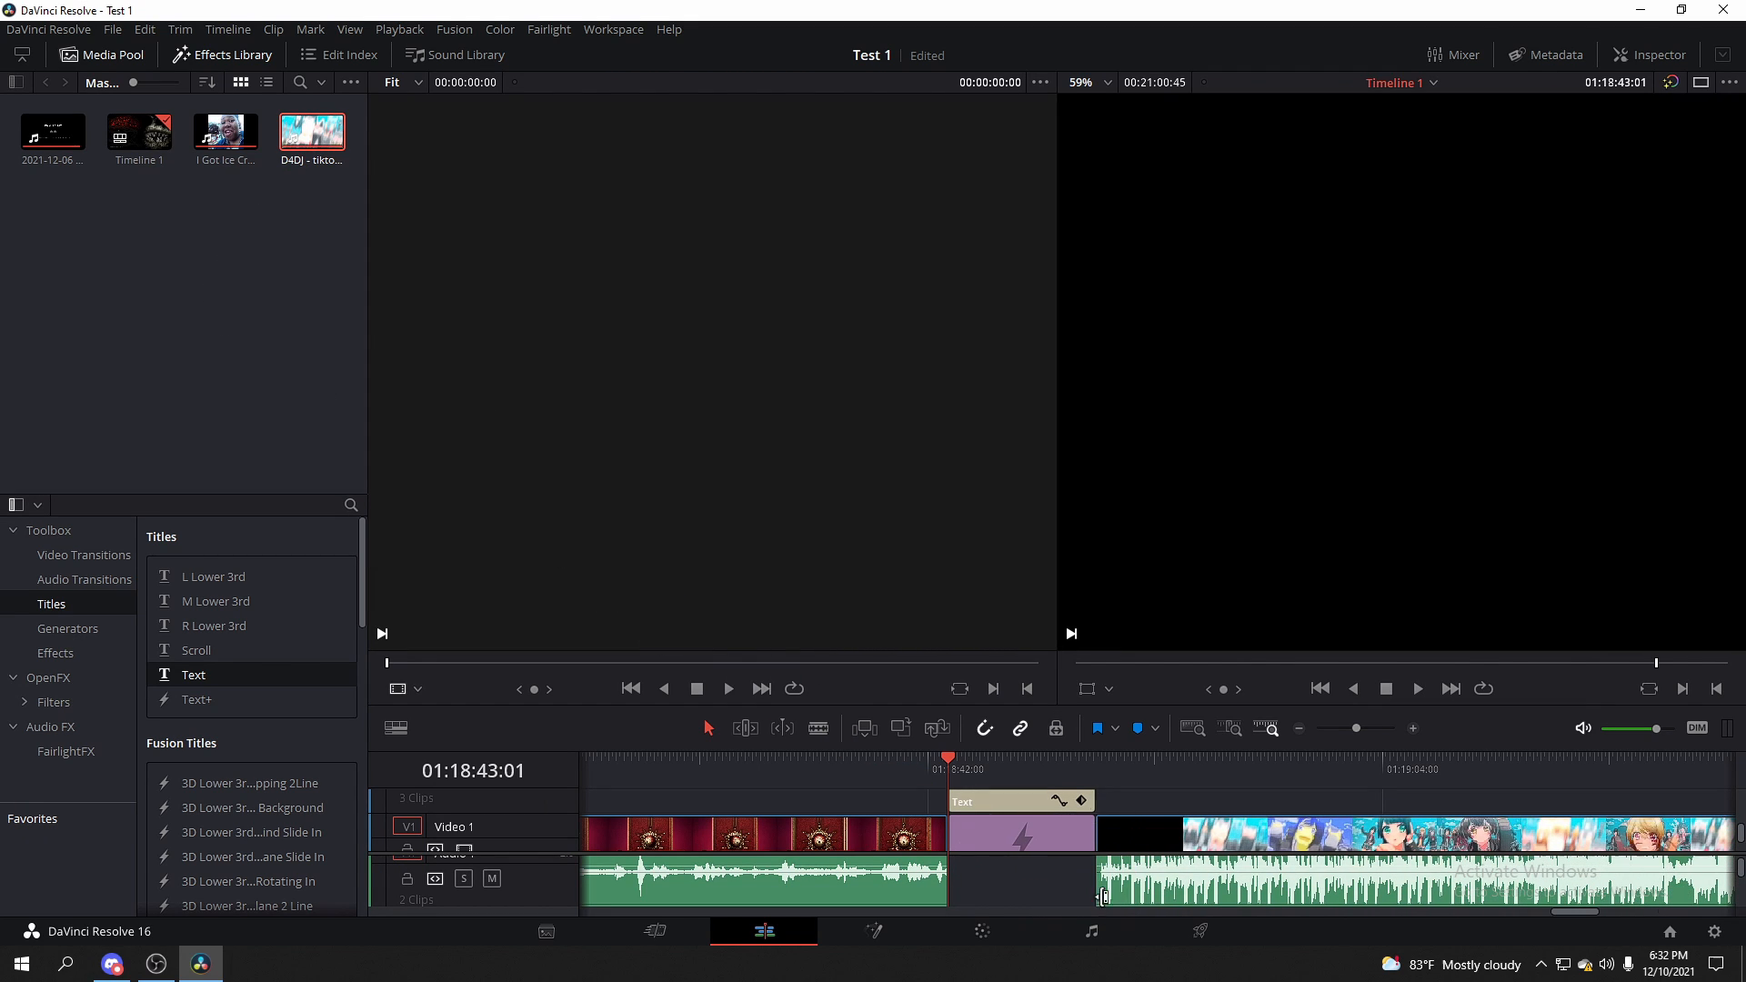
Unlink the D4DJ clip's video from its audio
right_click(1256, 814)
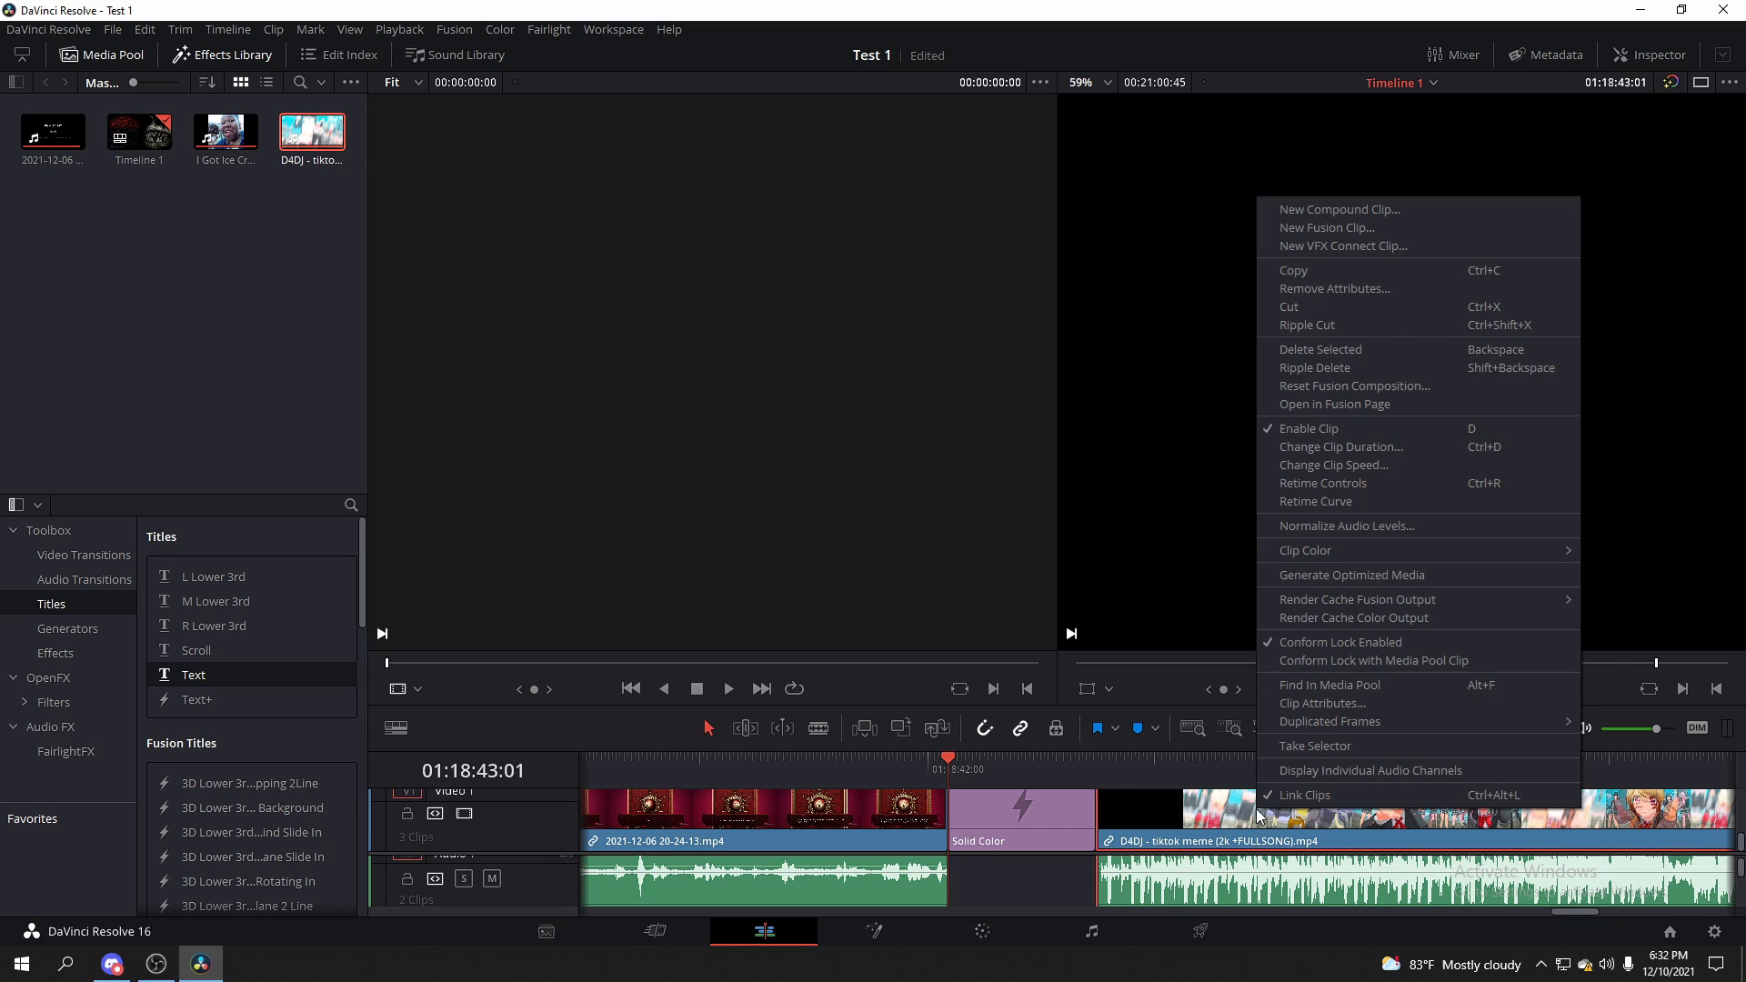
left_click(1329, 796)
left_click(1075, 888)
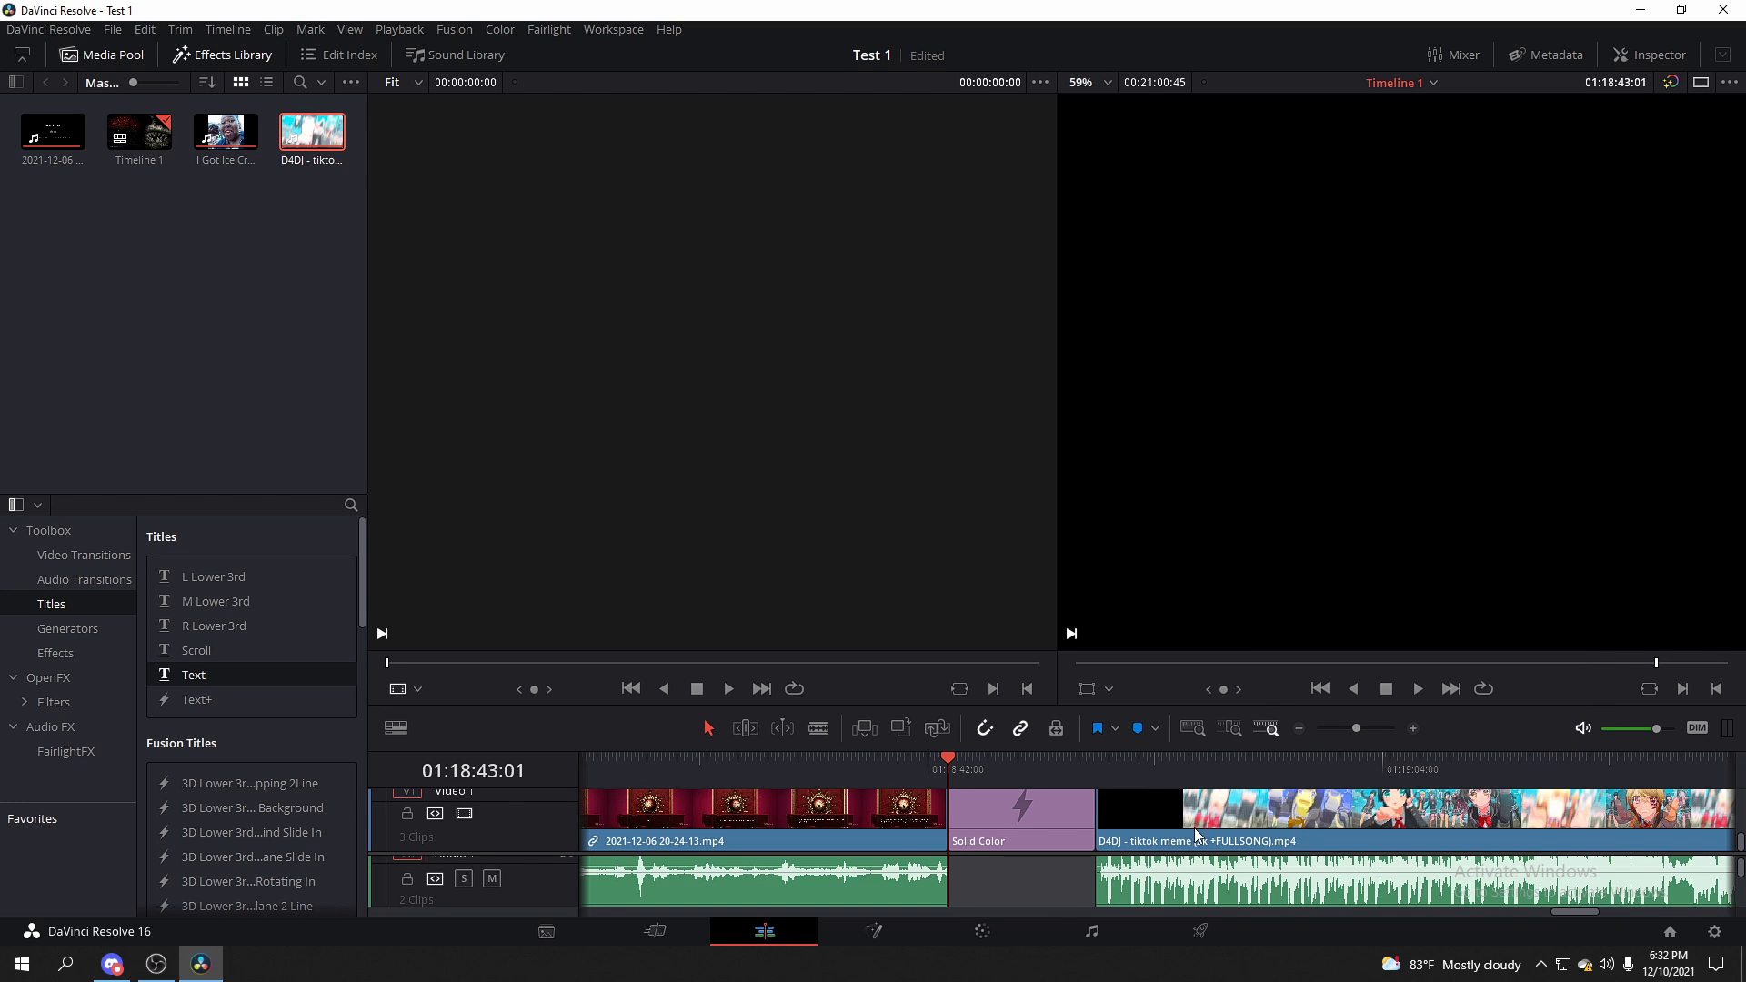
Delete the D4DJ clip's video and move its audio to start beneath the Solid Color clip, where the footage ends
left_click(1219, 822)
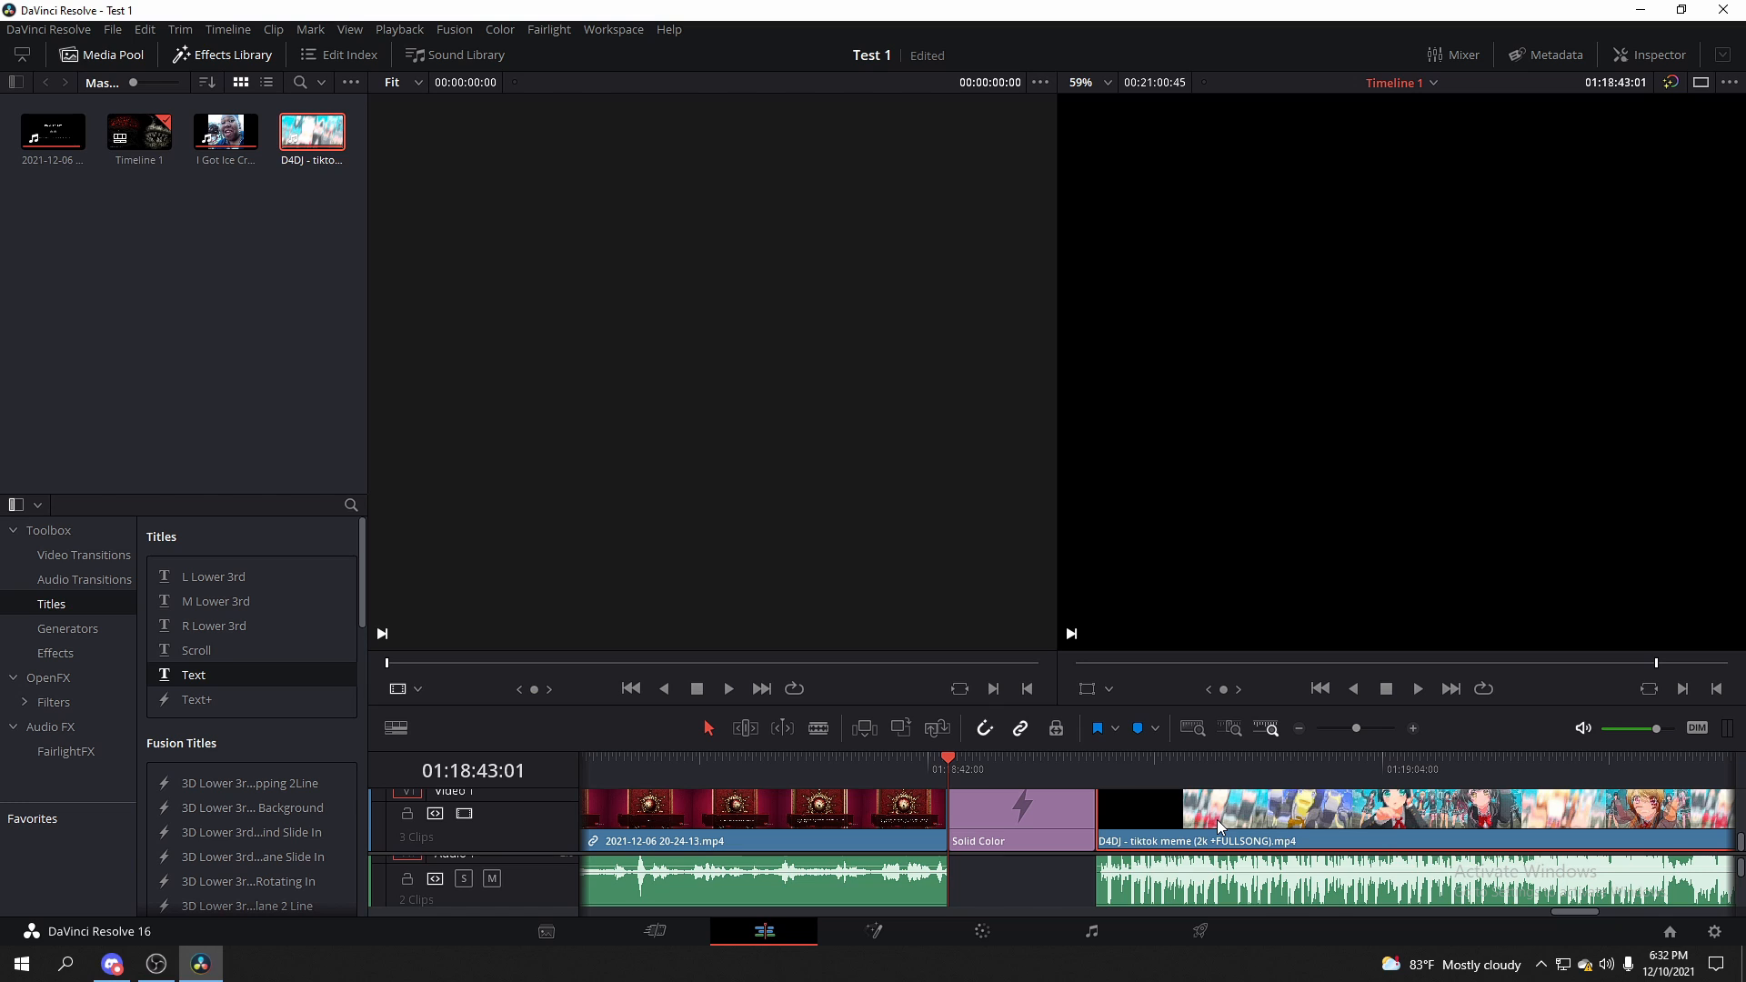
key("Delete")
left_click_drag(1282, 875, 1135, 882)
Enter "Thank" as the text of the empty title above the Solid Color clip
scroll(1021, 825, "up", 3)
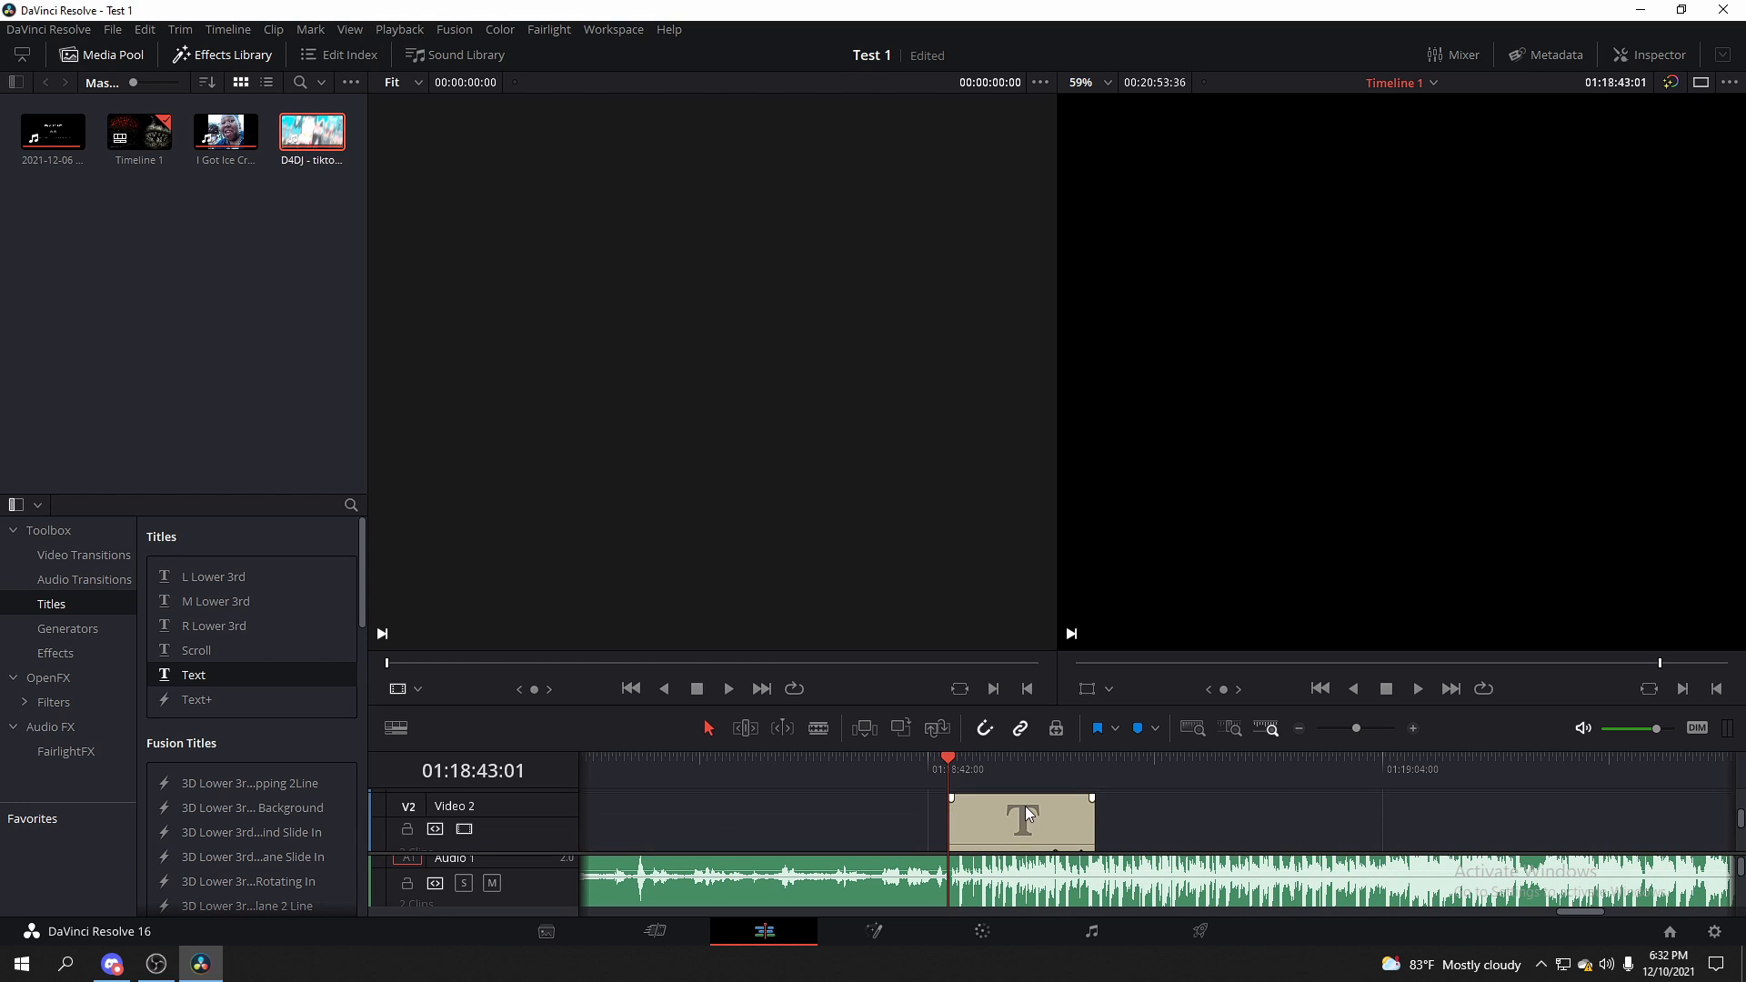
left_click(1024, 815)
left_click(1626, 58)
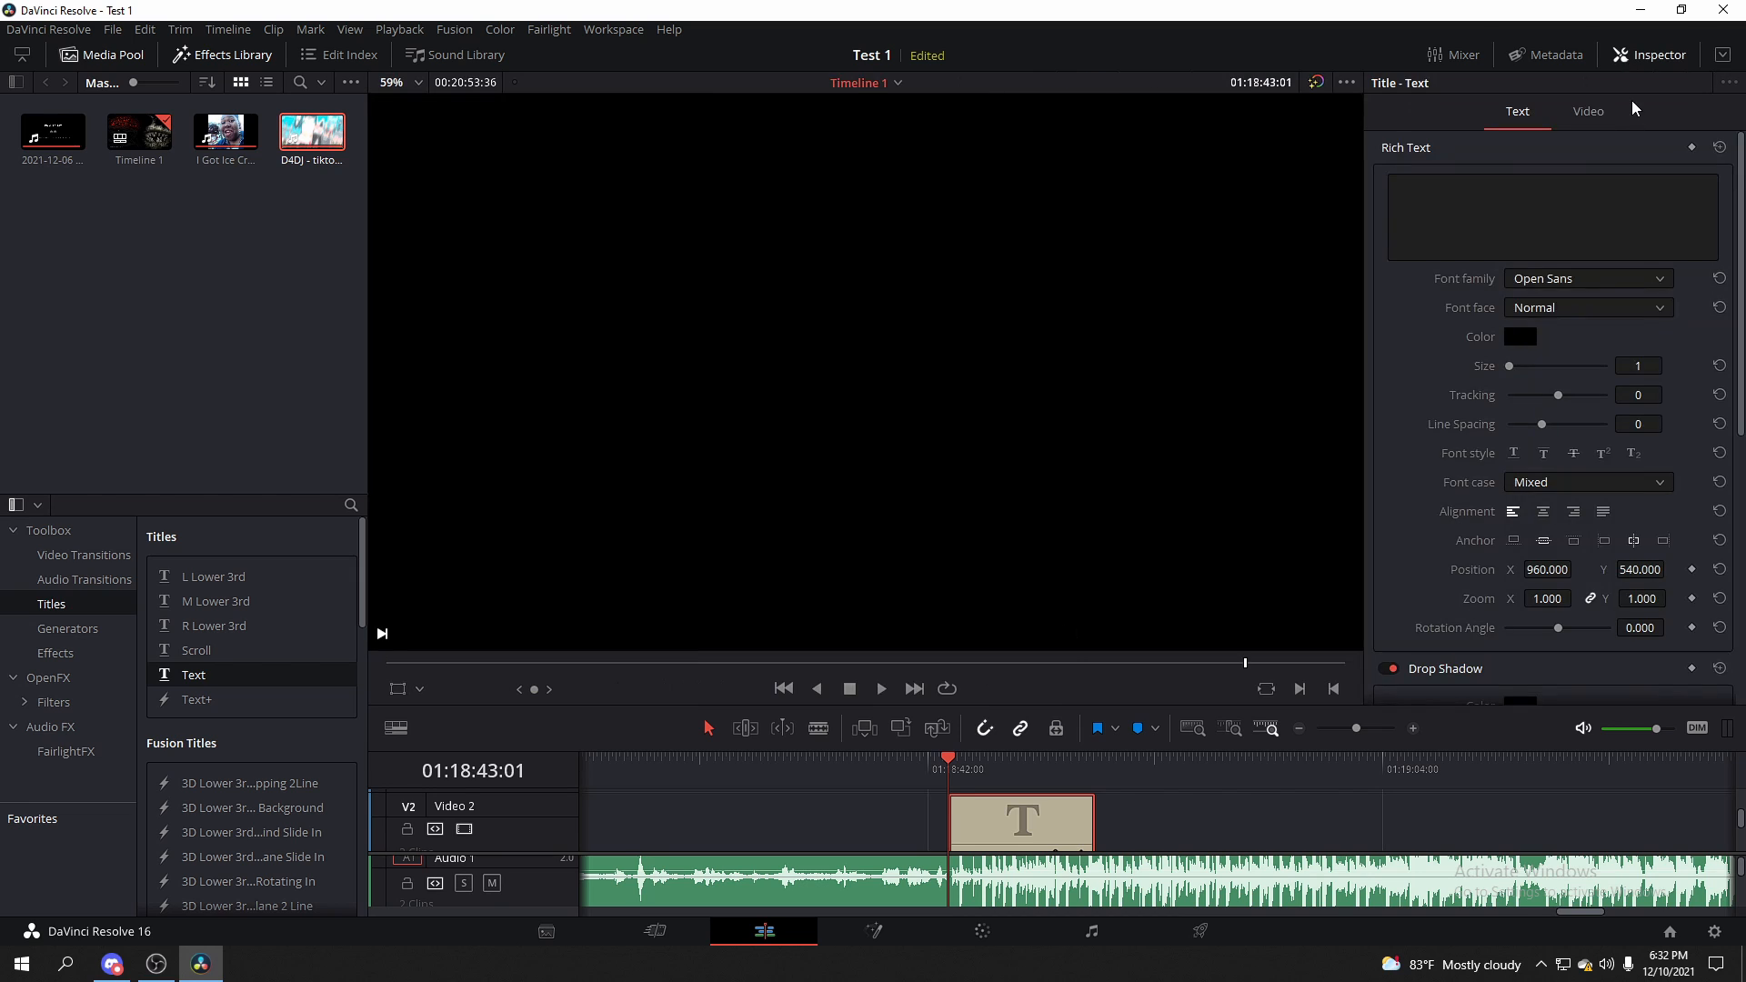
scroll(1125, 873, "down", 3)
scroll(1125, 873, "down", 1)
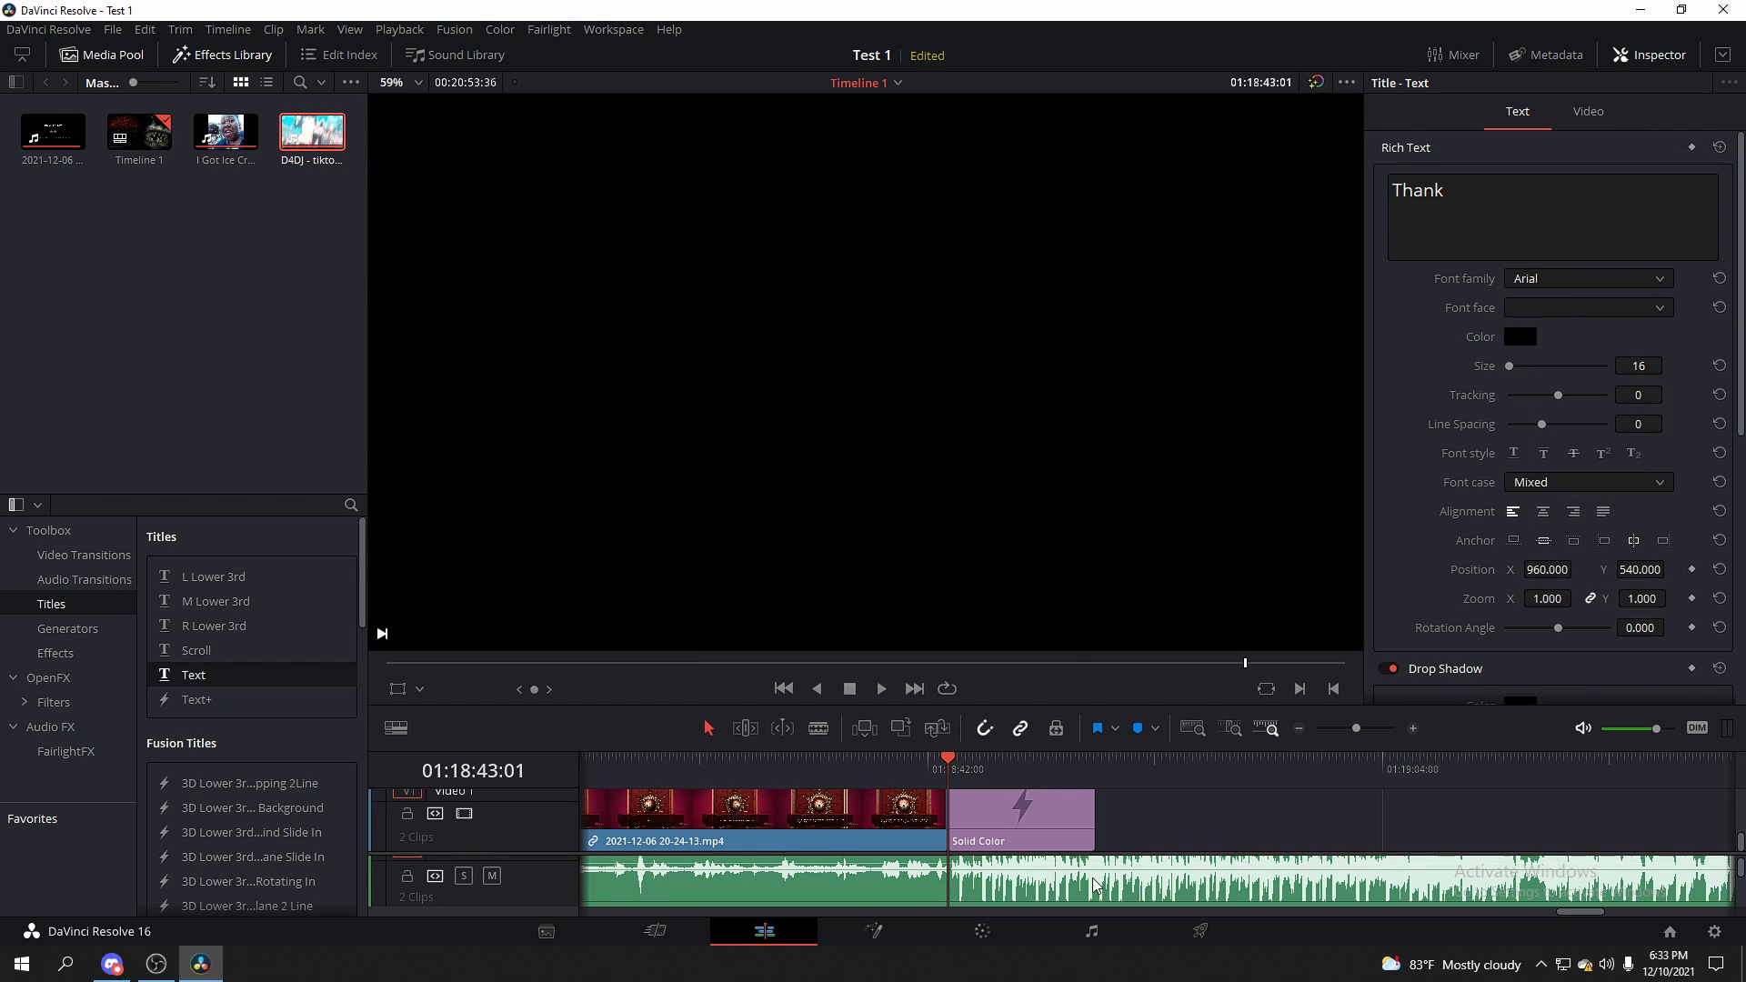
Delete the D4DJ audio, the Solid Color clip and the text title that follow the footage on the timeline
left_click(1084, 890)
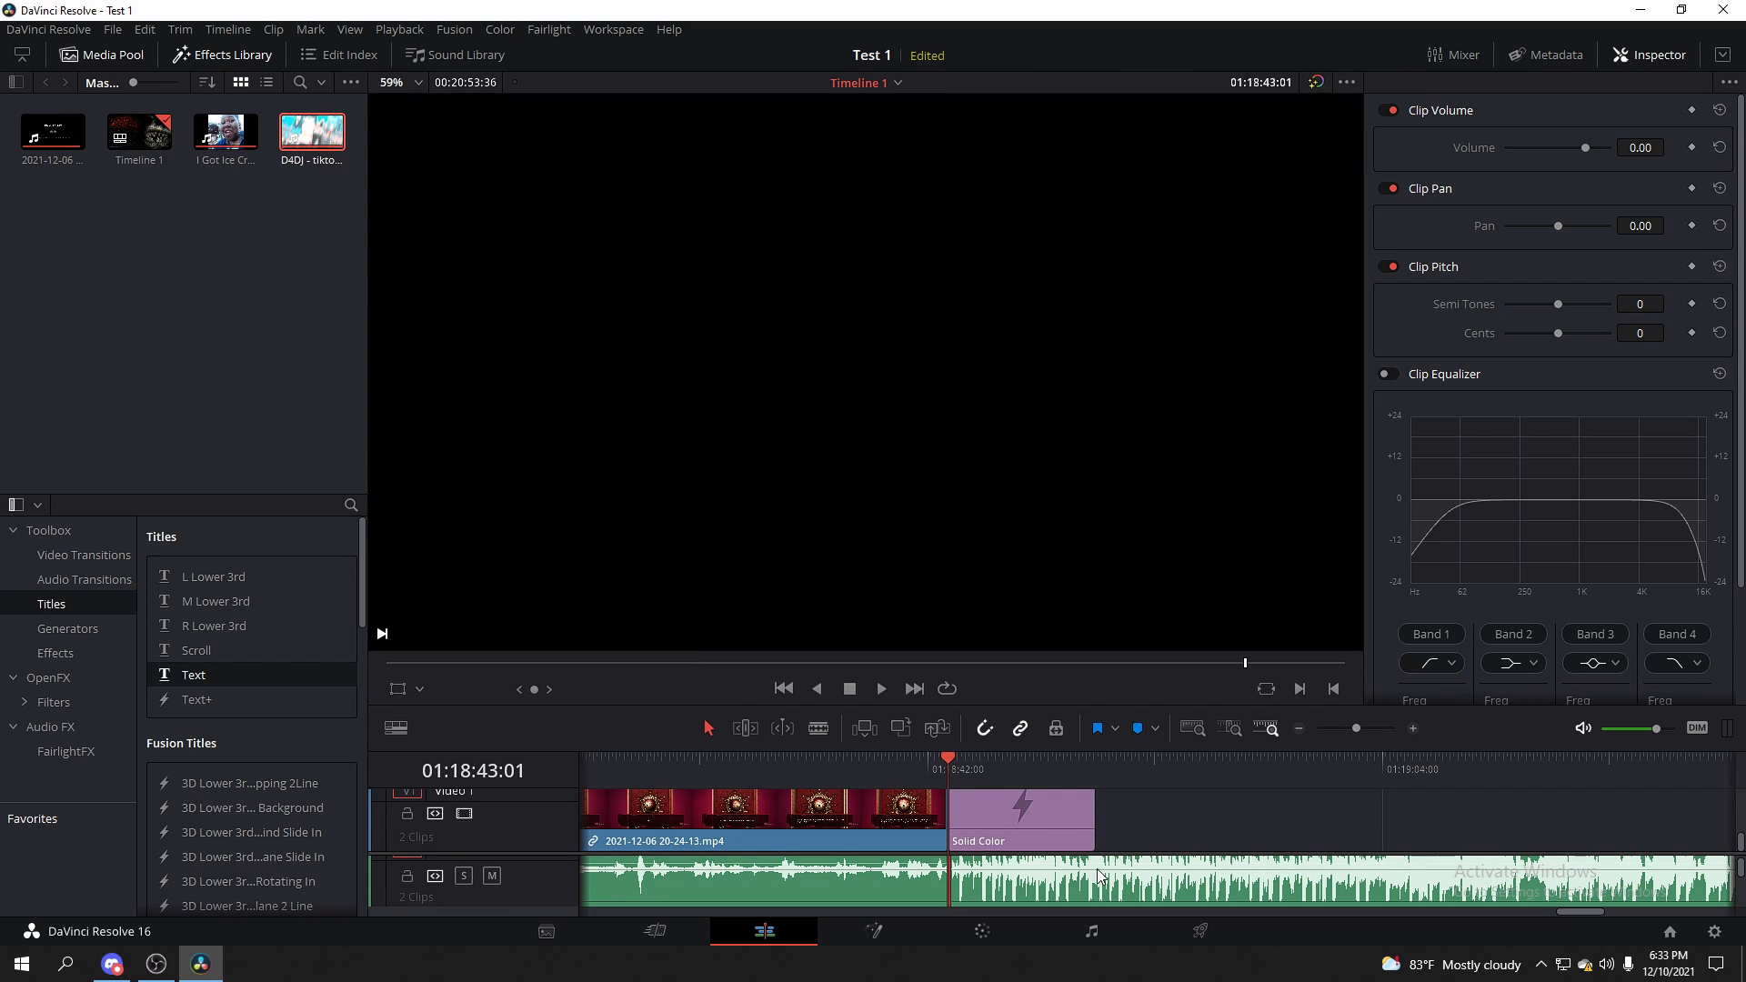
scroll(1118, 879, "up", 1)
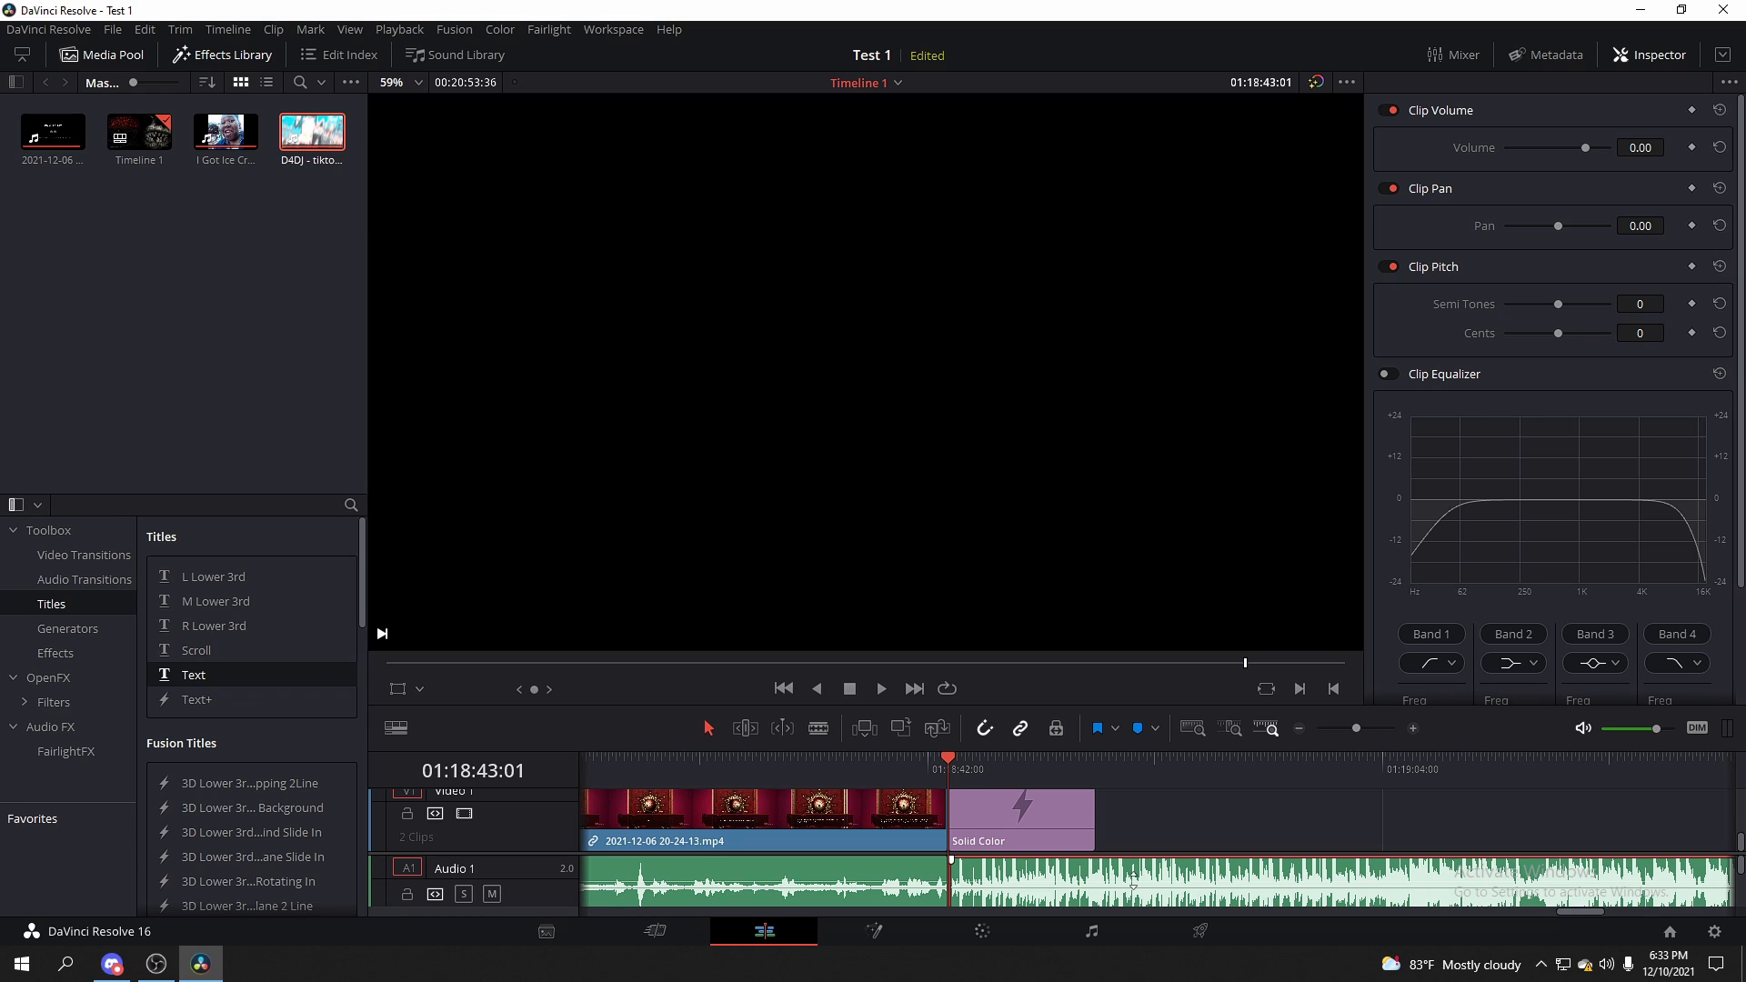
key("Delete")
scroll(1069, 841, "up", 2)
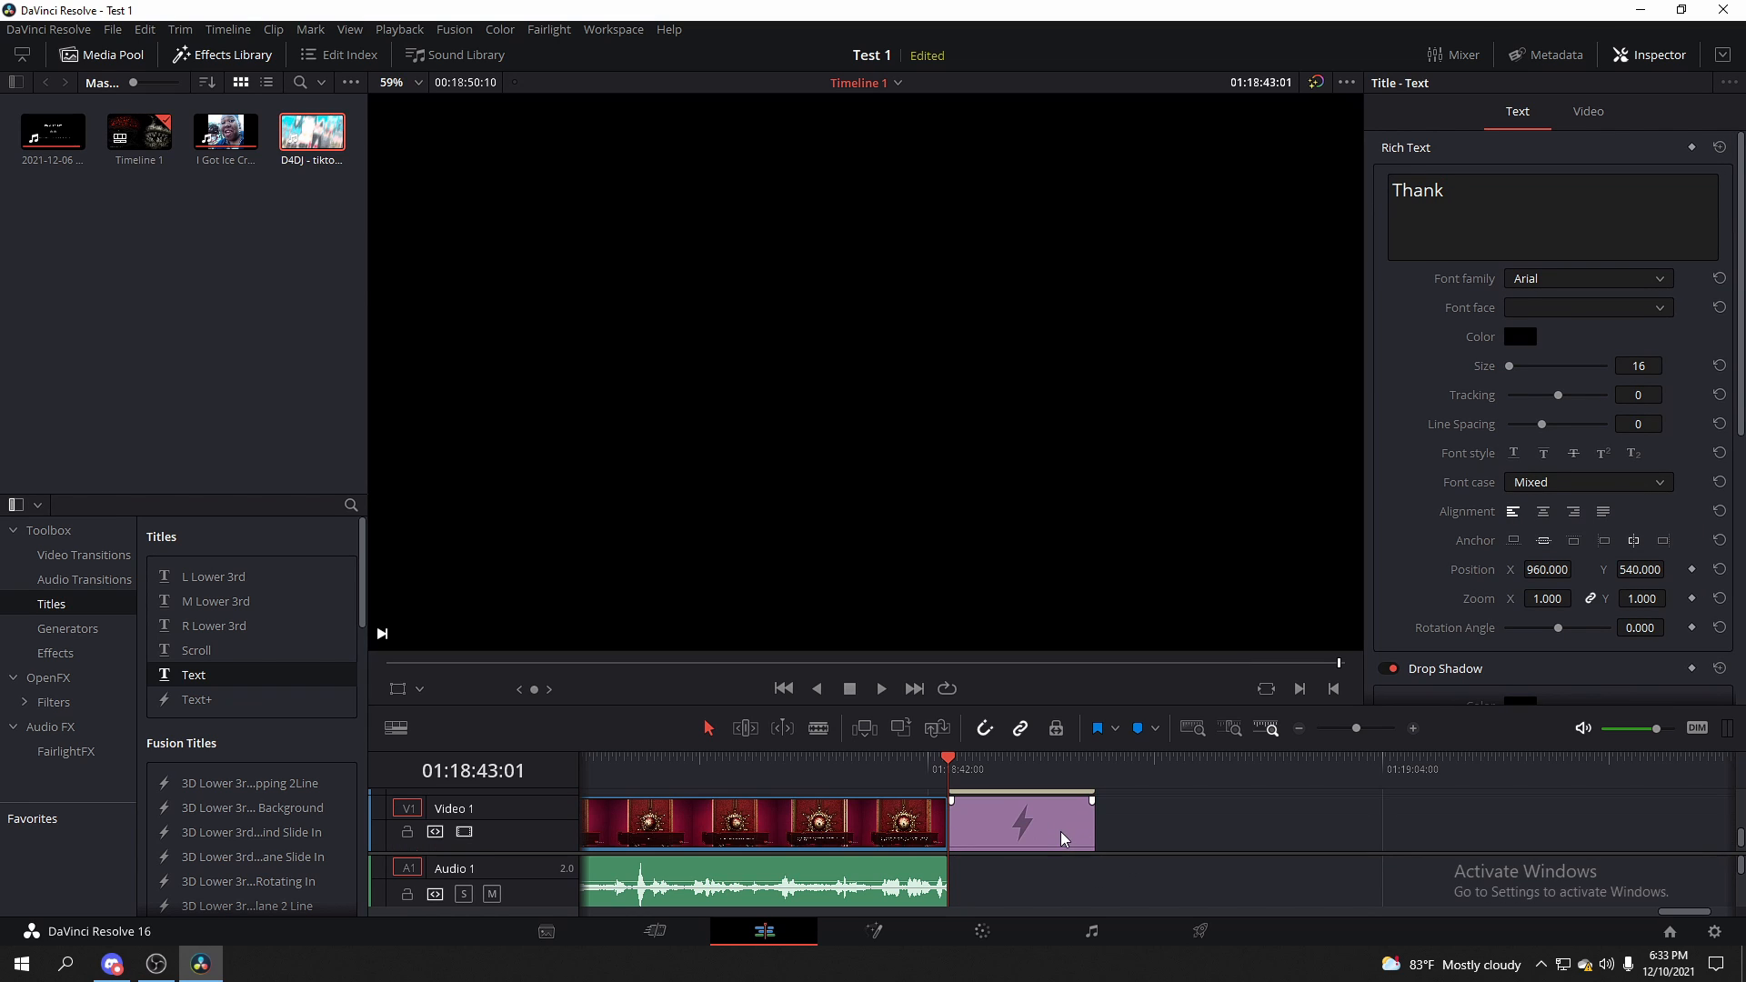
left_click(1040, 815)
key("Delete")
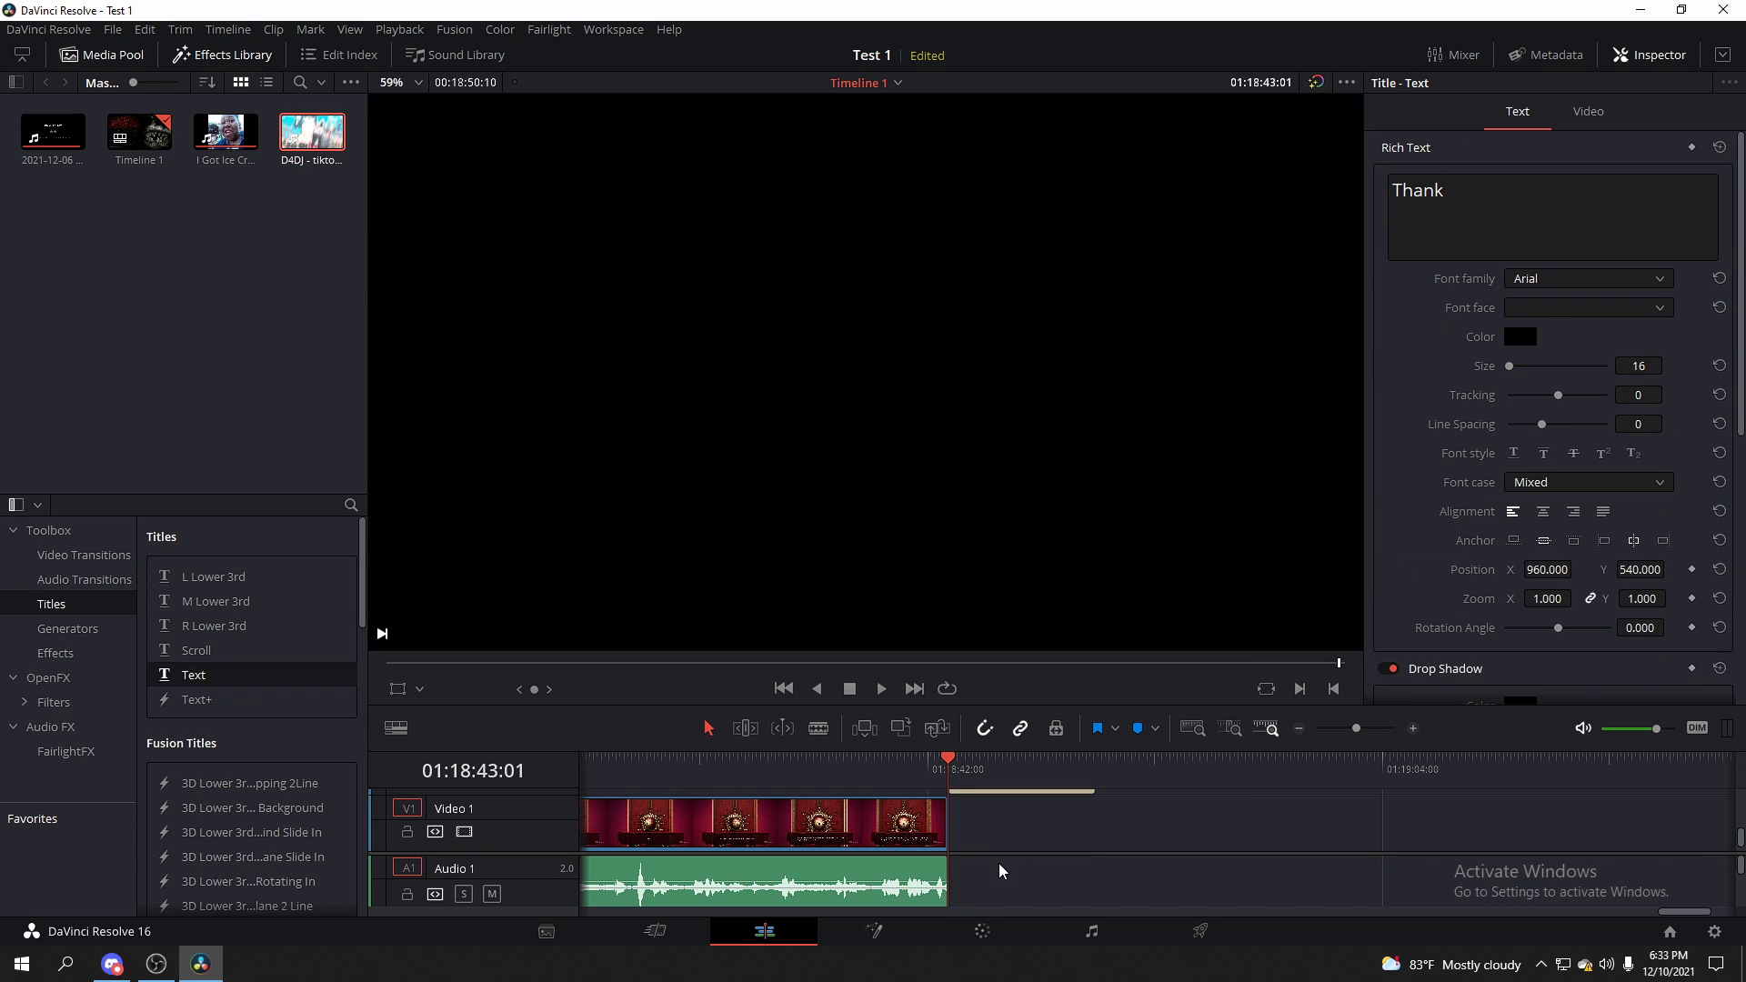
scroll(1044, 805, "down", 2)
key("Delete")
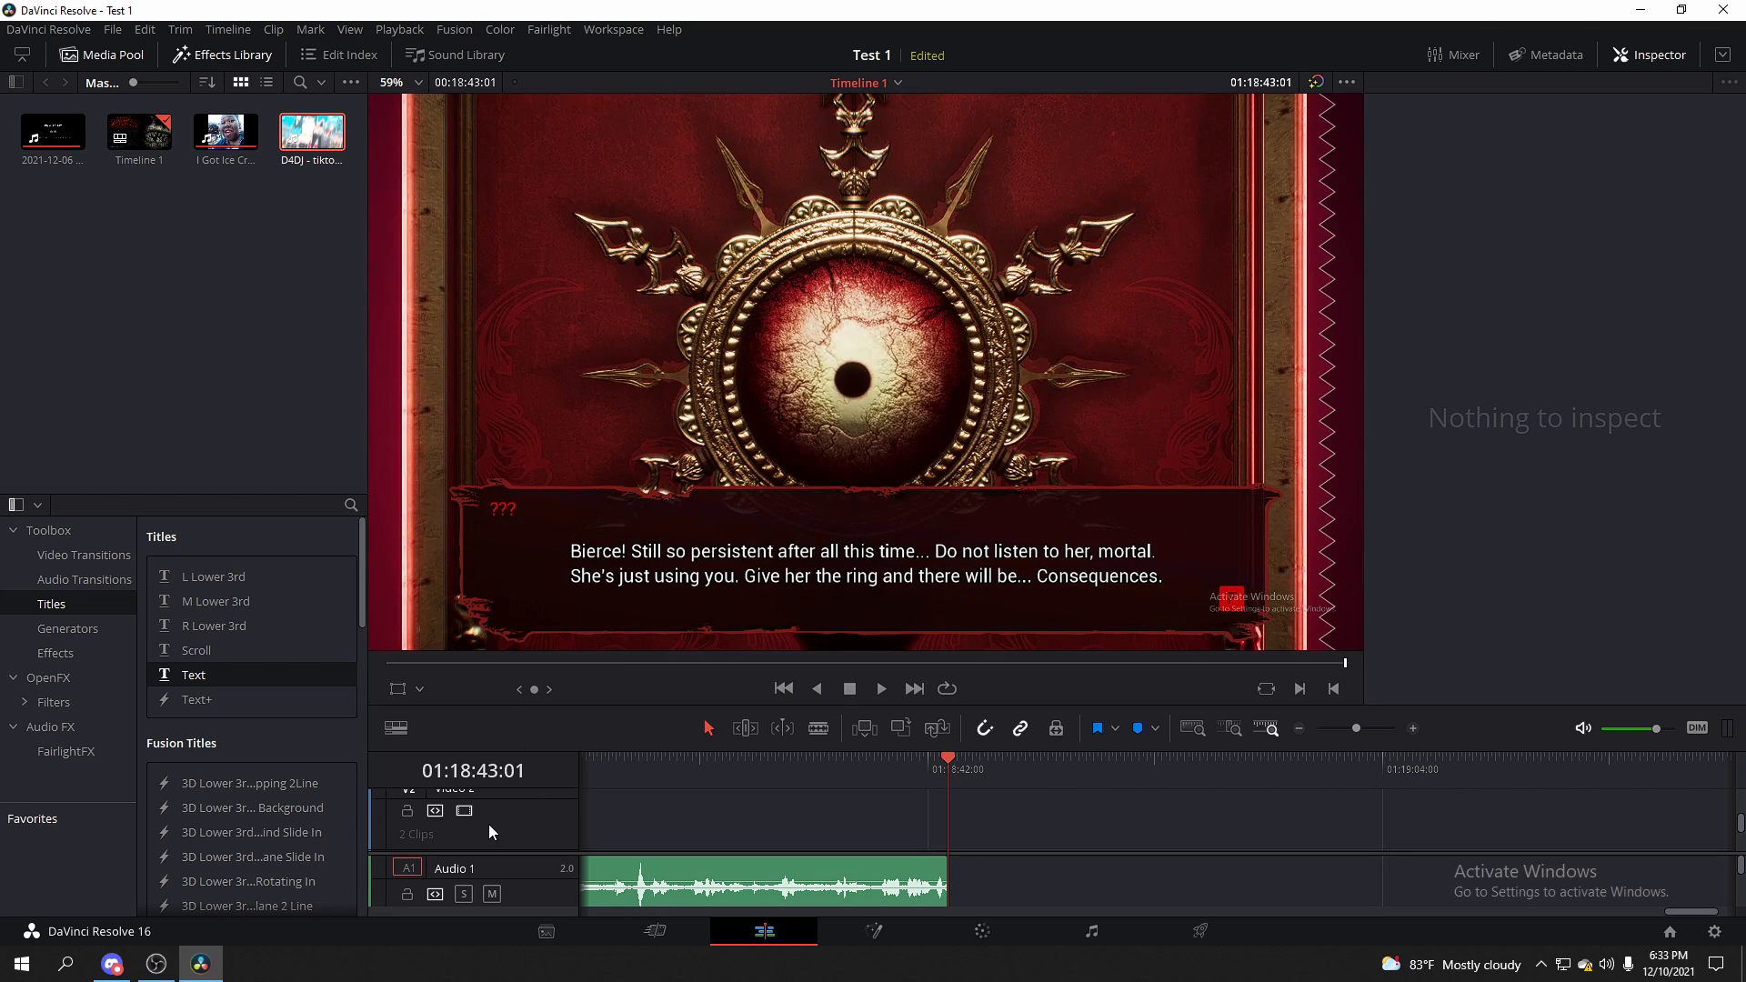
Place the D4DJ clip with its audio on Video 1 directly after the footage
scroll(888, 834, "up", 2)
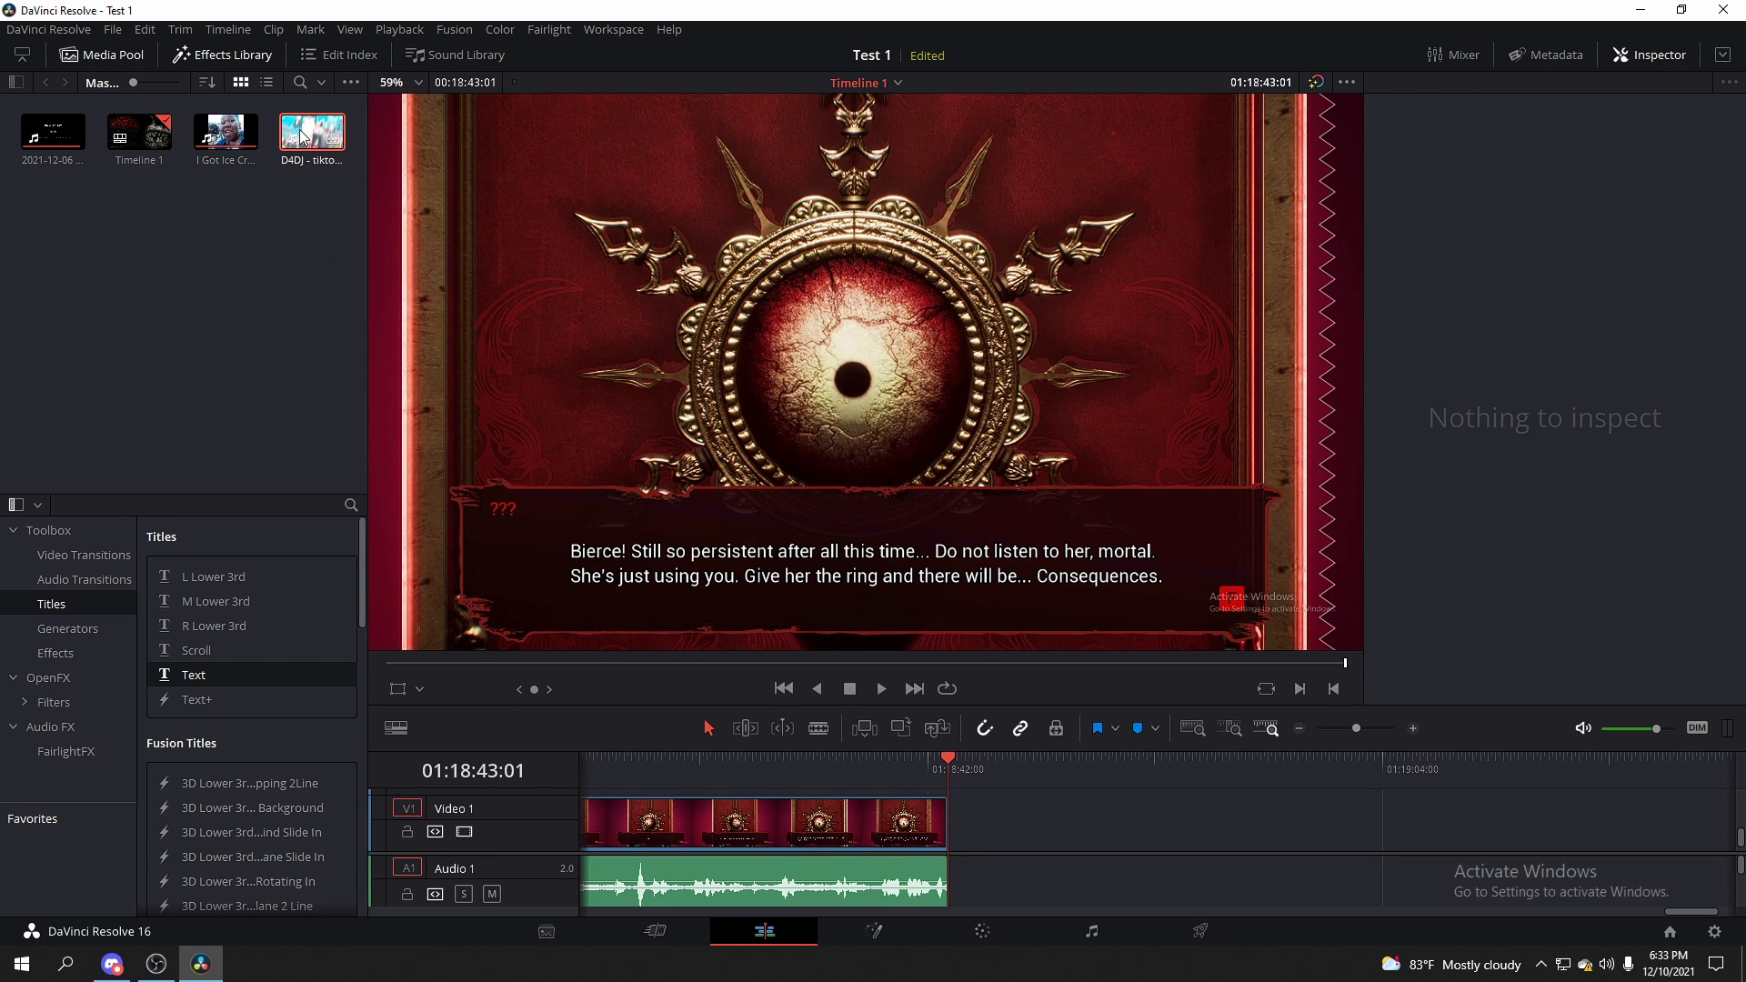
left_click_drag(308, 135, 1588, 782)
left_click(1646, 55)
Cut the D4DJ clip at 01:19:13:51 and delete the part after the cut
key("b")
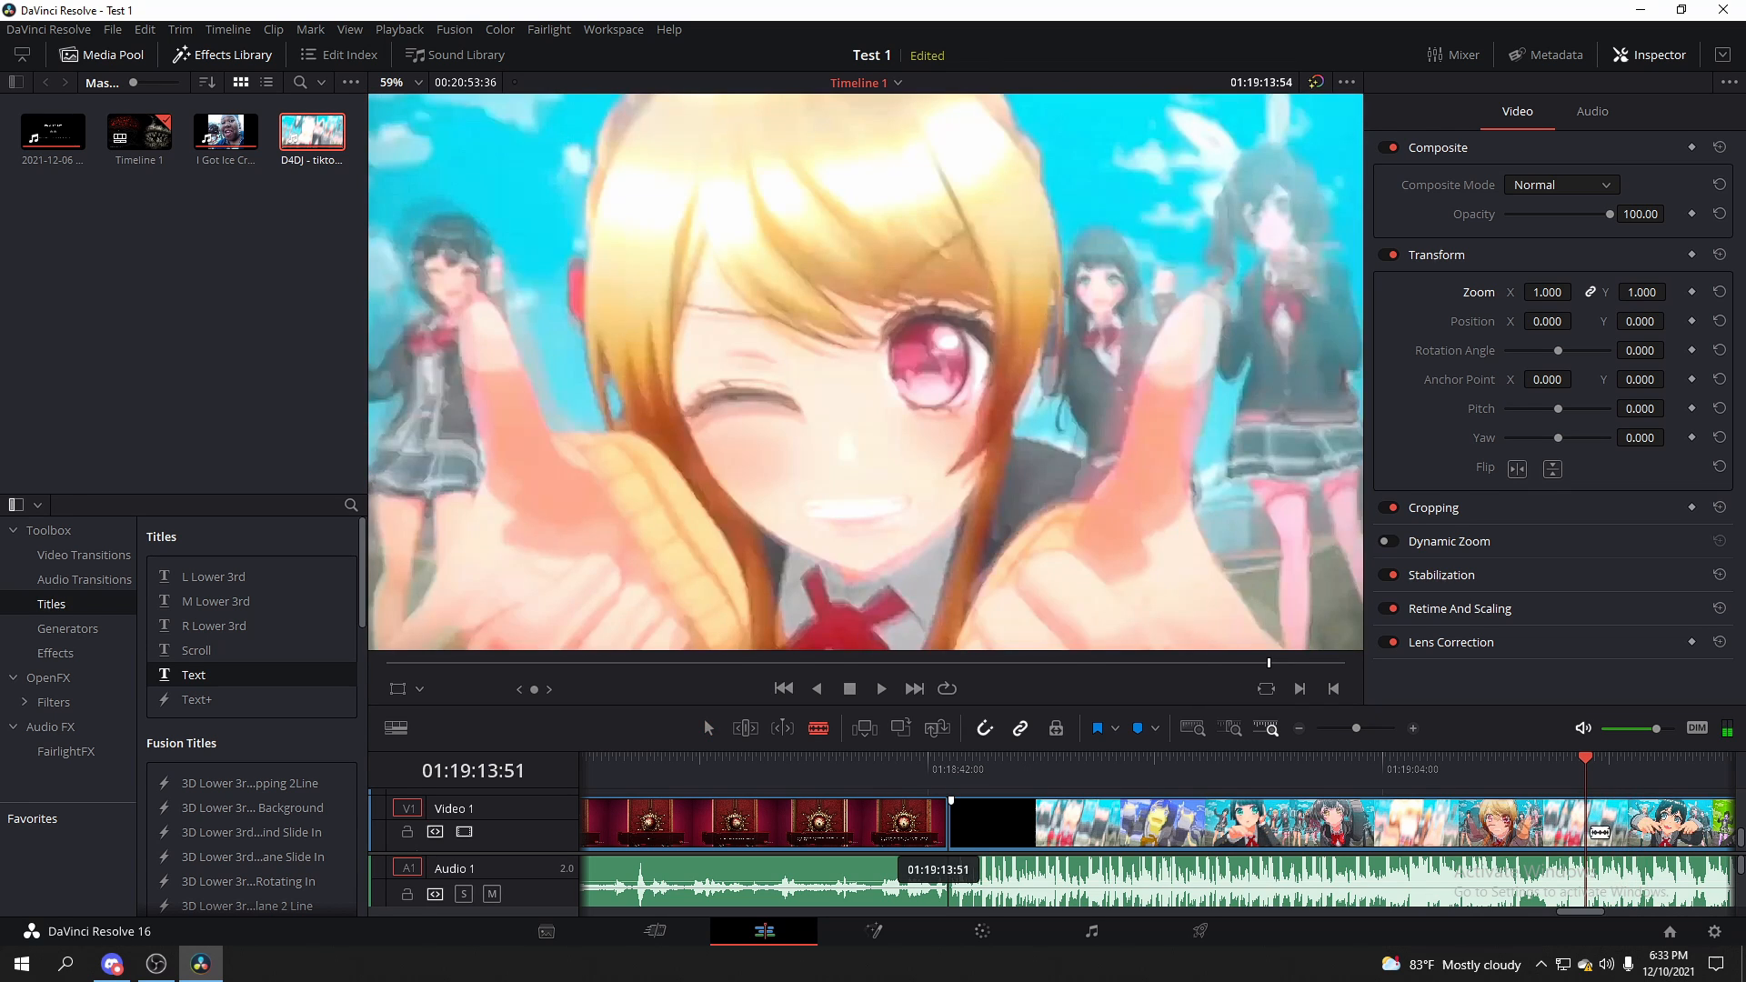
left_click(1621, 829)
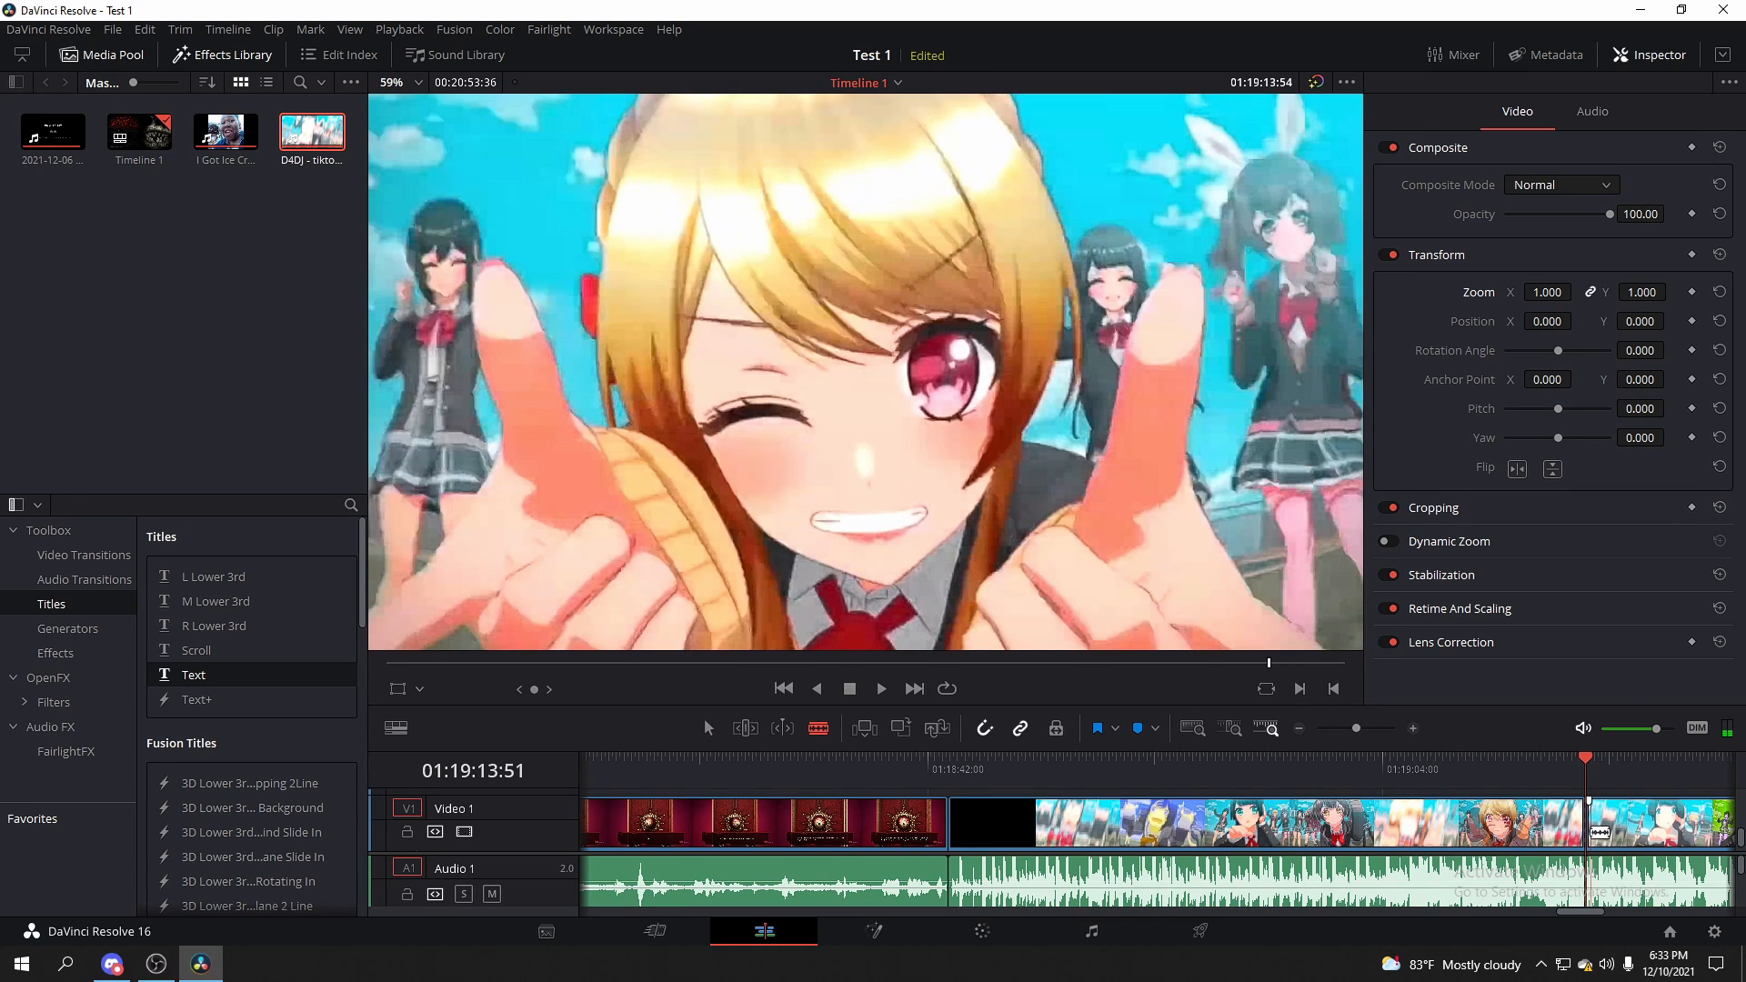
key("a")
key("Delete")
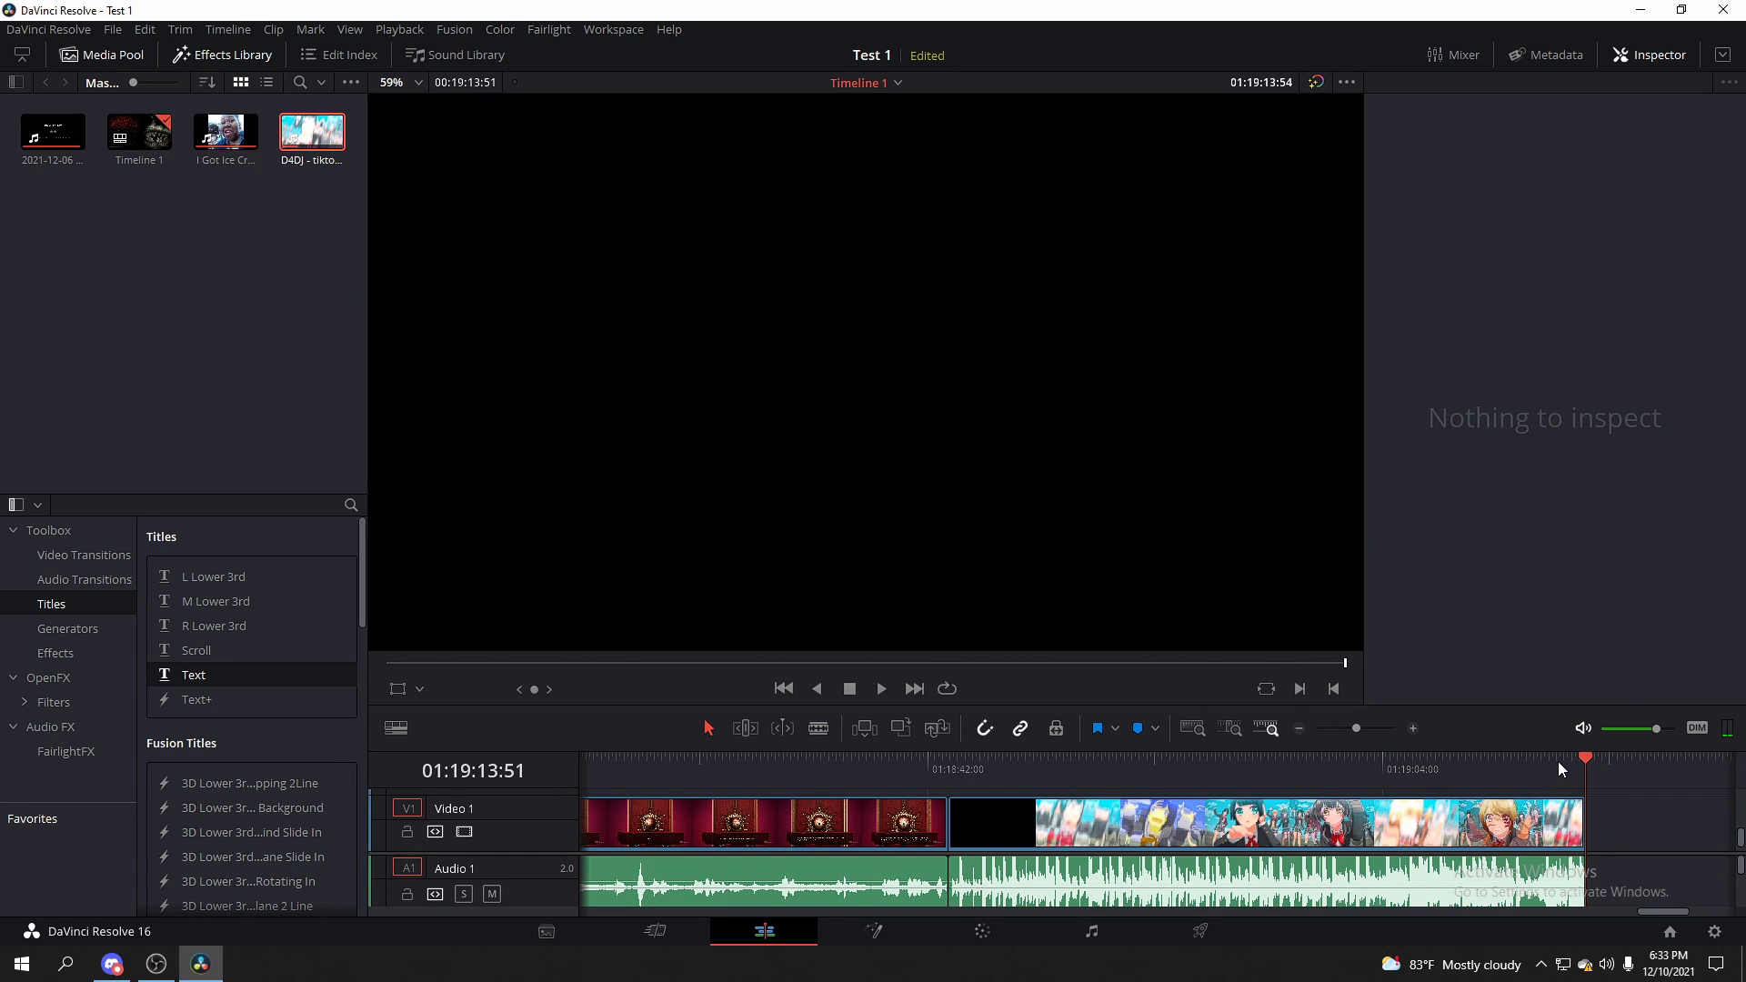
Play back the opening of the D4DJ clip and return the playhead to its start at 01:18:43:01
left_click_drag(1557, 763, 932, 716)
key("space")
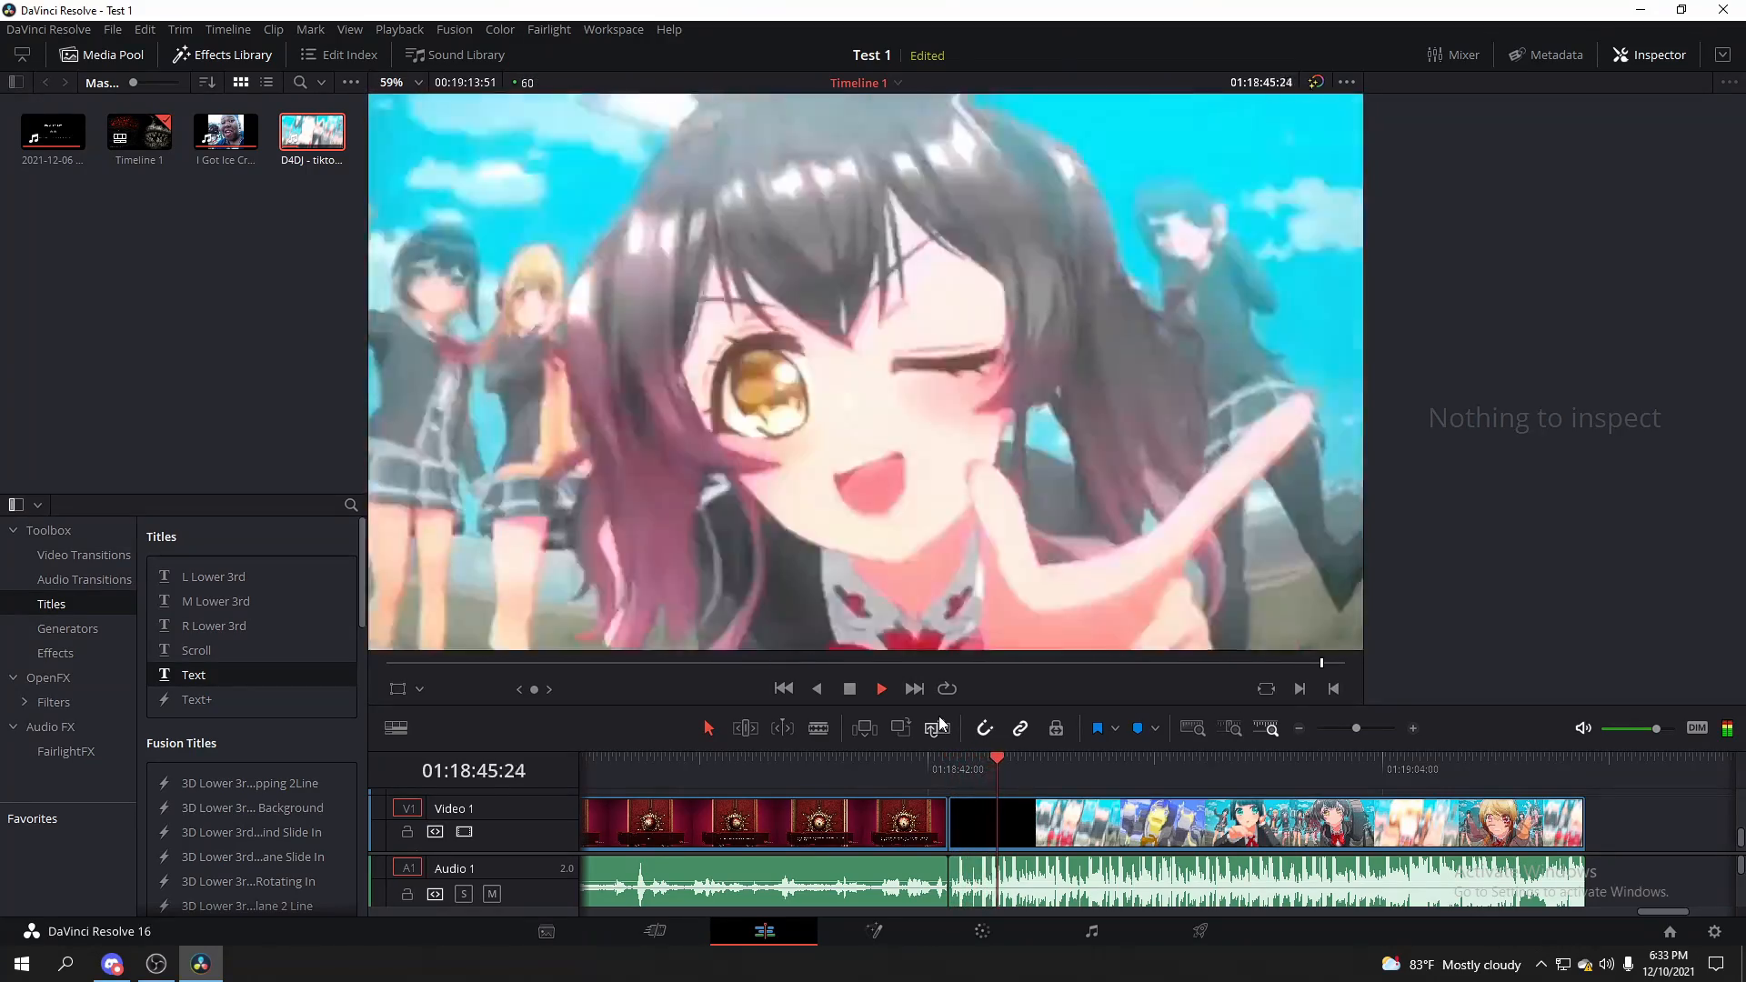
key("space")
left_click_drag(1018, 762, 968, 775)
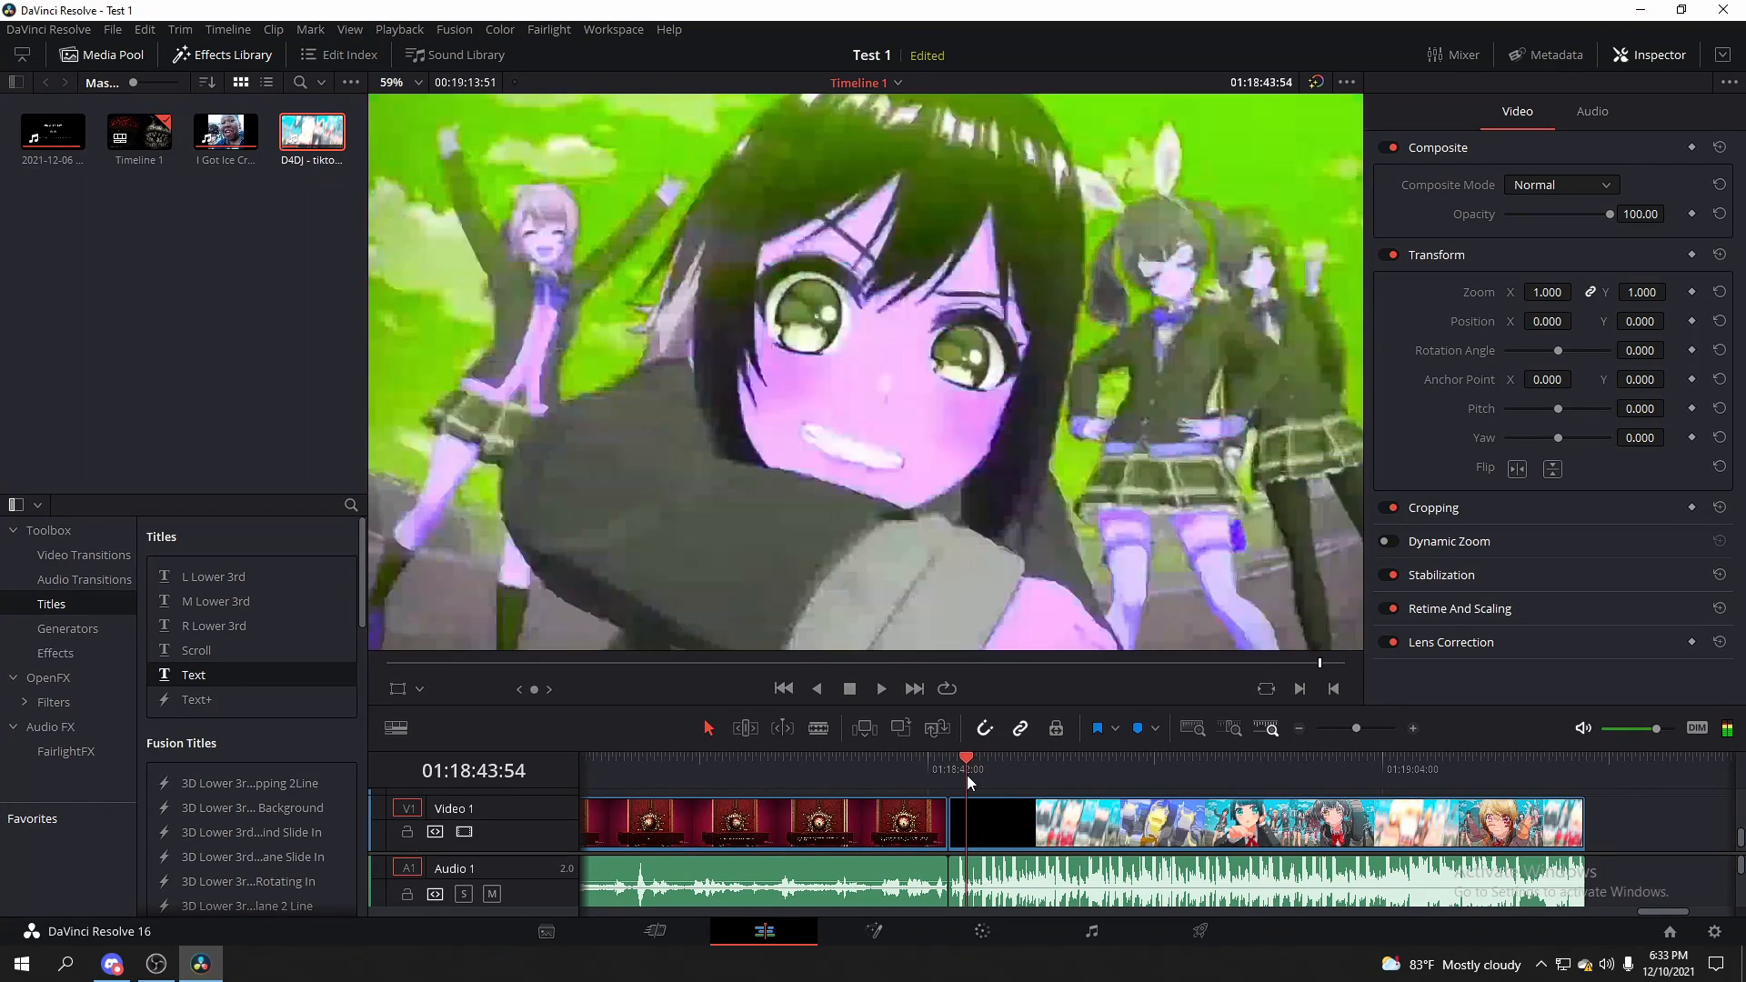
key("space")
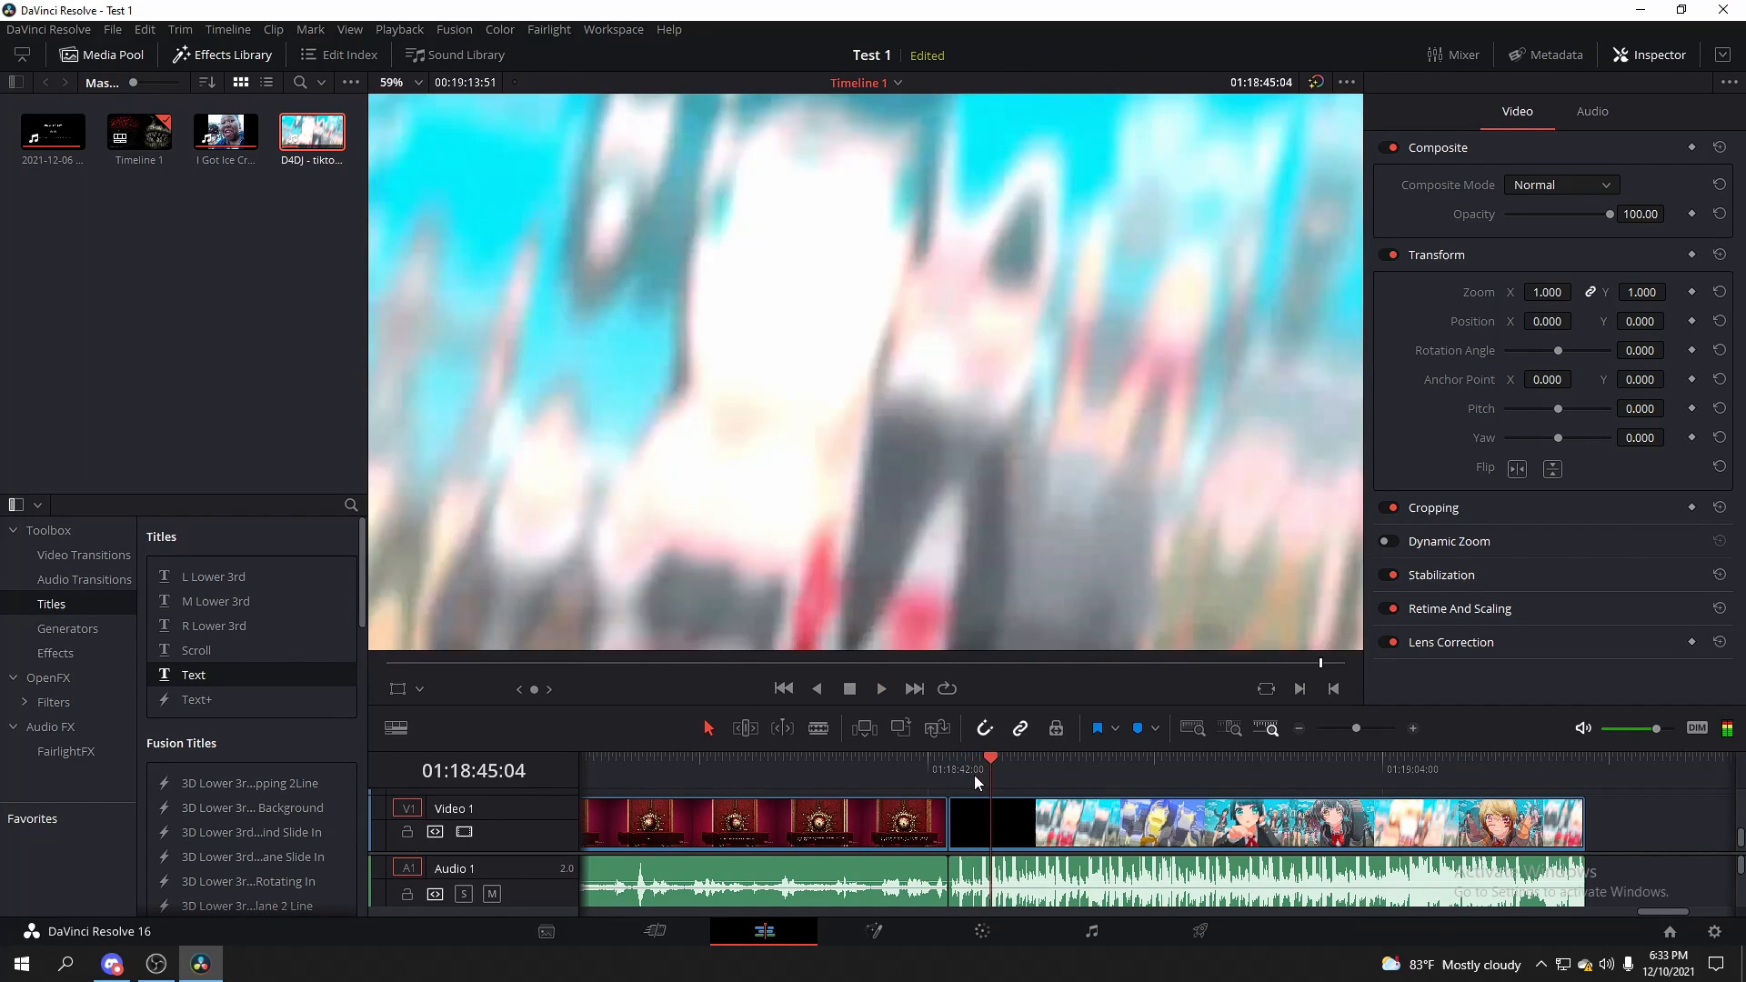
left_click_drag(984, 773, 962, 769)
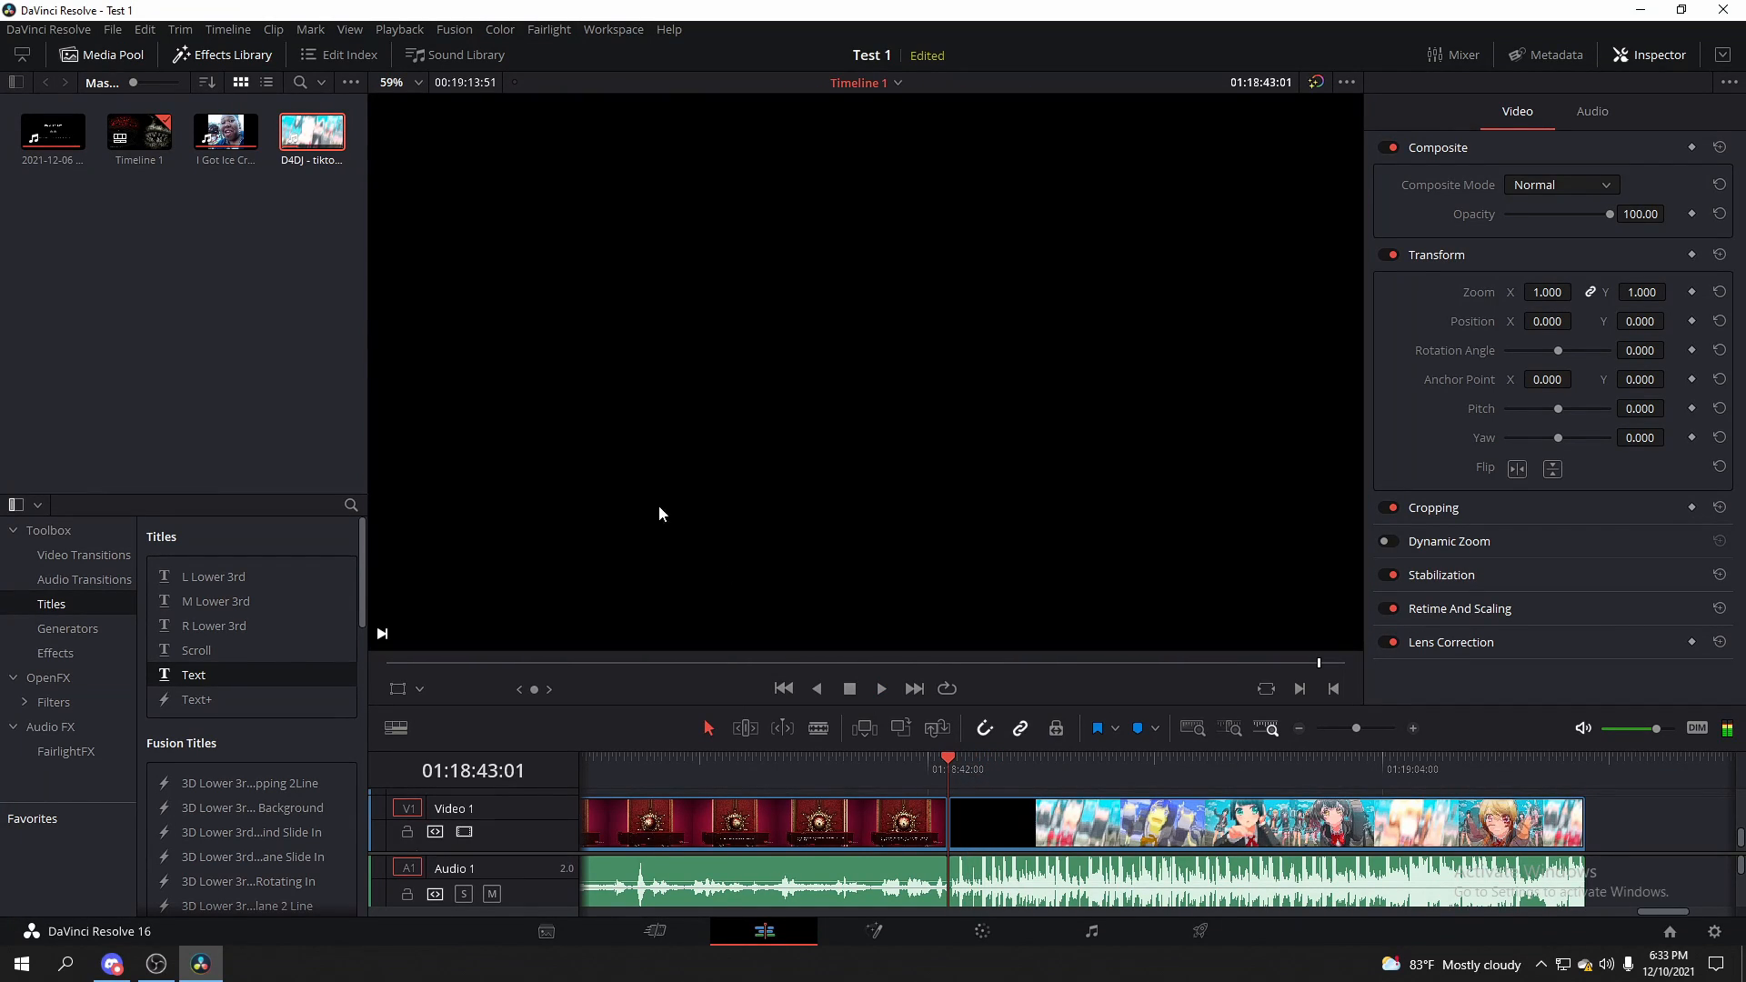
Import the "dancing dog green screen" video and place it on Video 2 above the start of the D4DJ clip
double_click(293, 142)
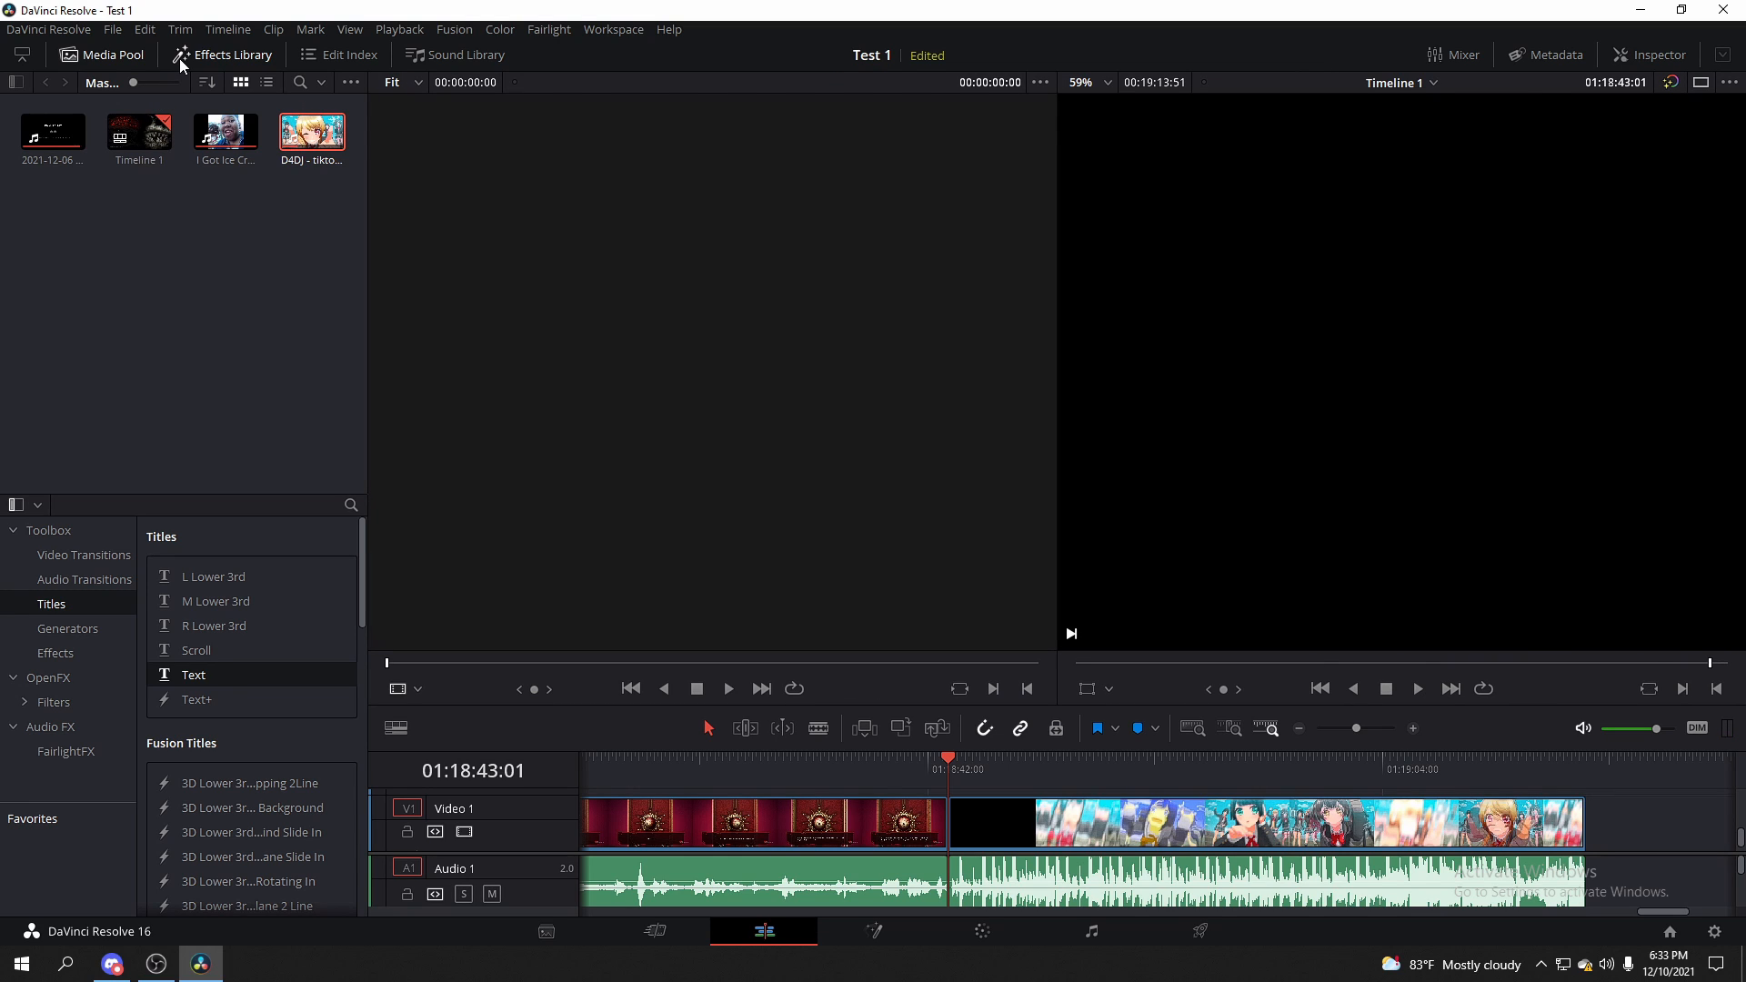
right_click(182, 228)
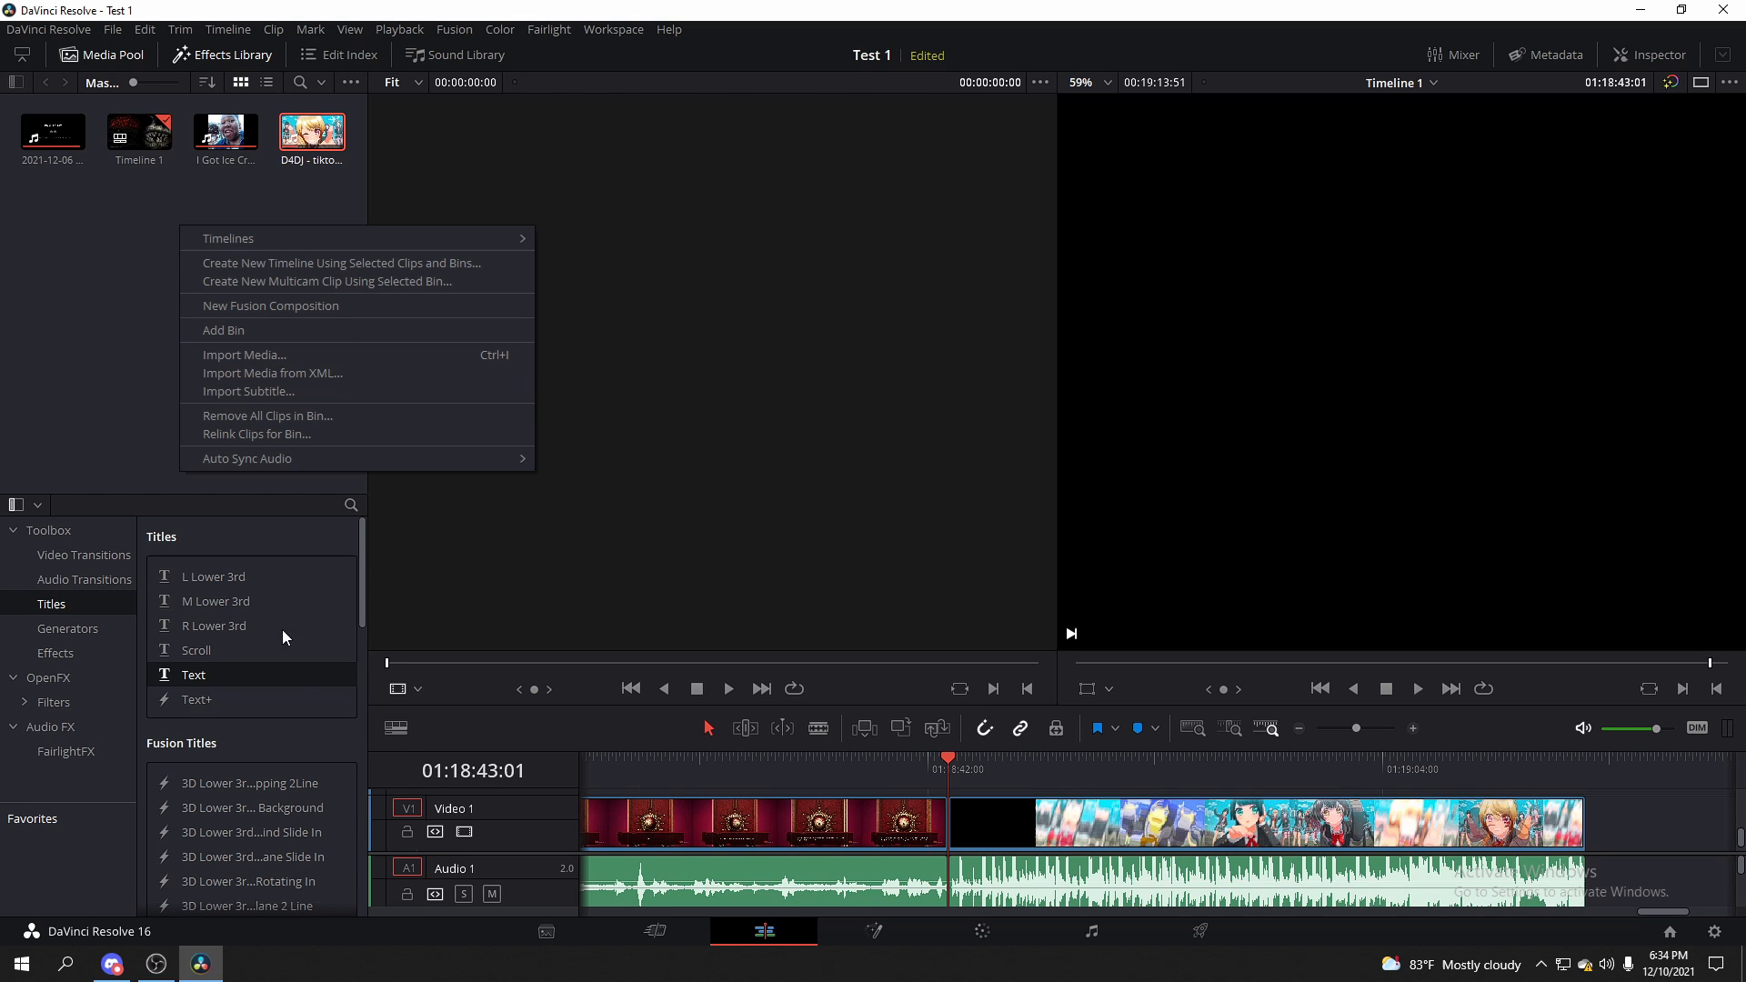
left_click(317, 355)
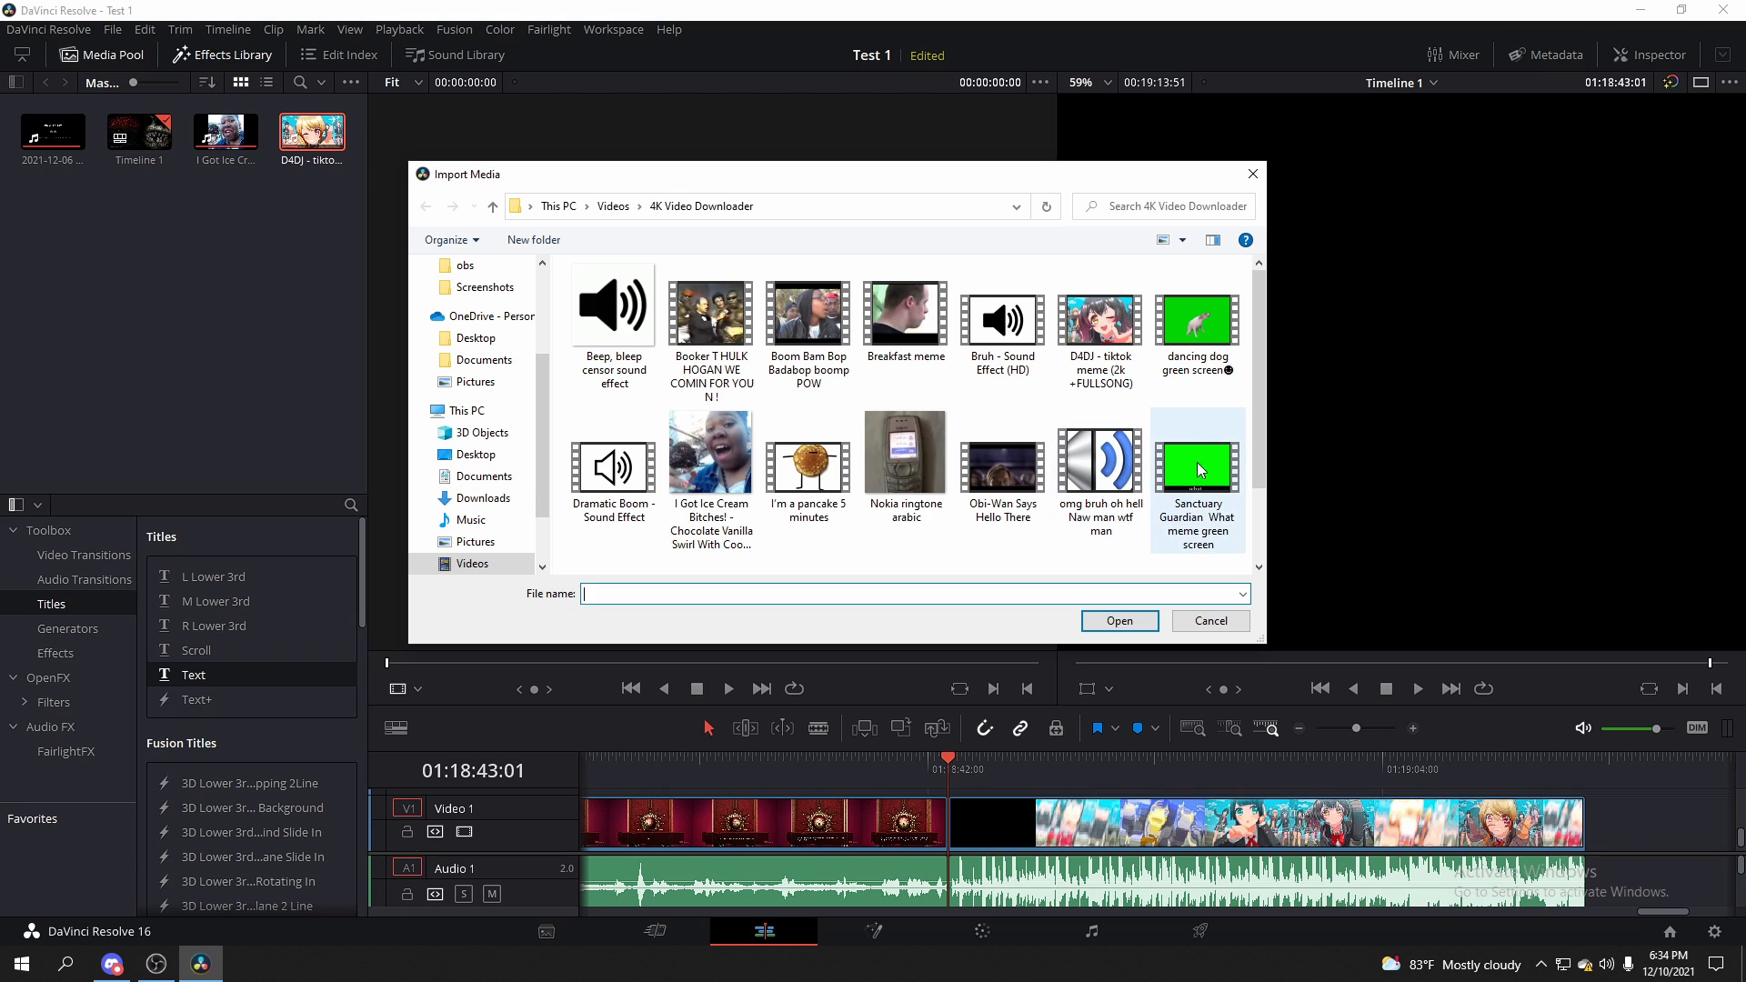
left_click(1197, 323)
left_click(1106, 621)
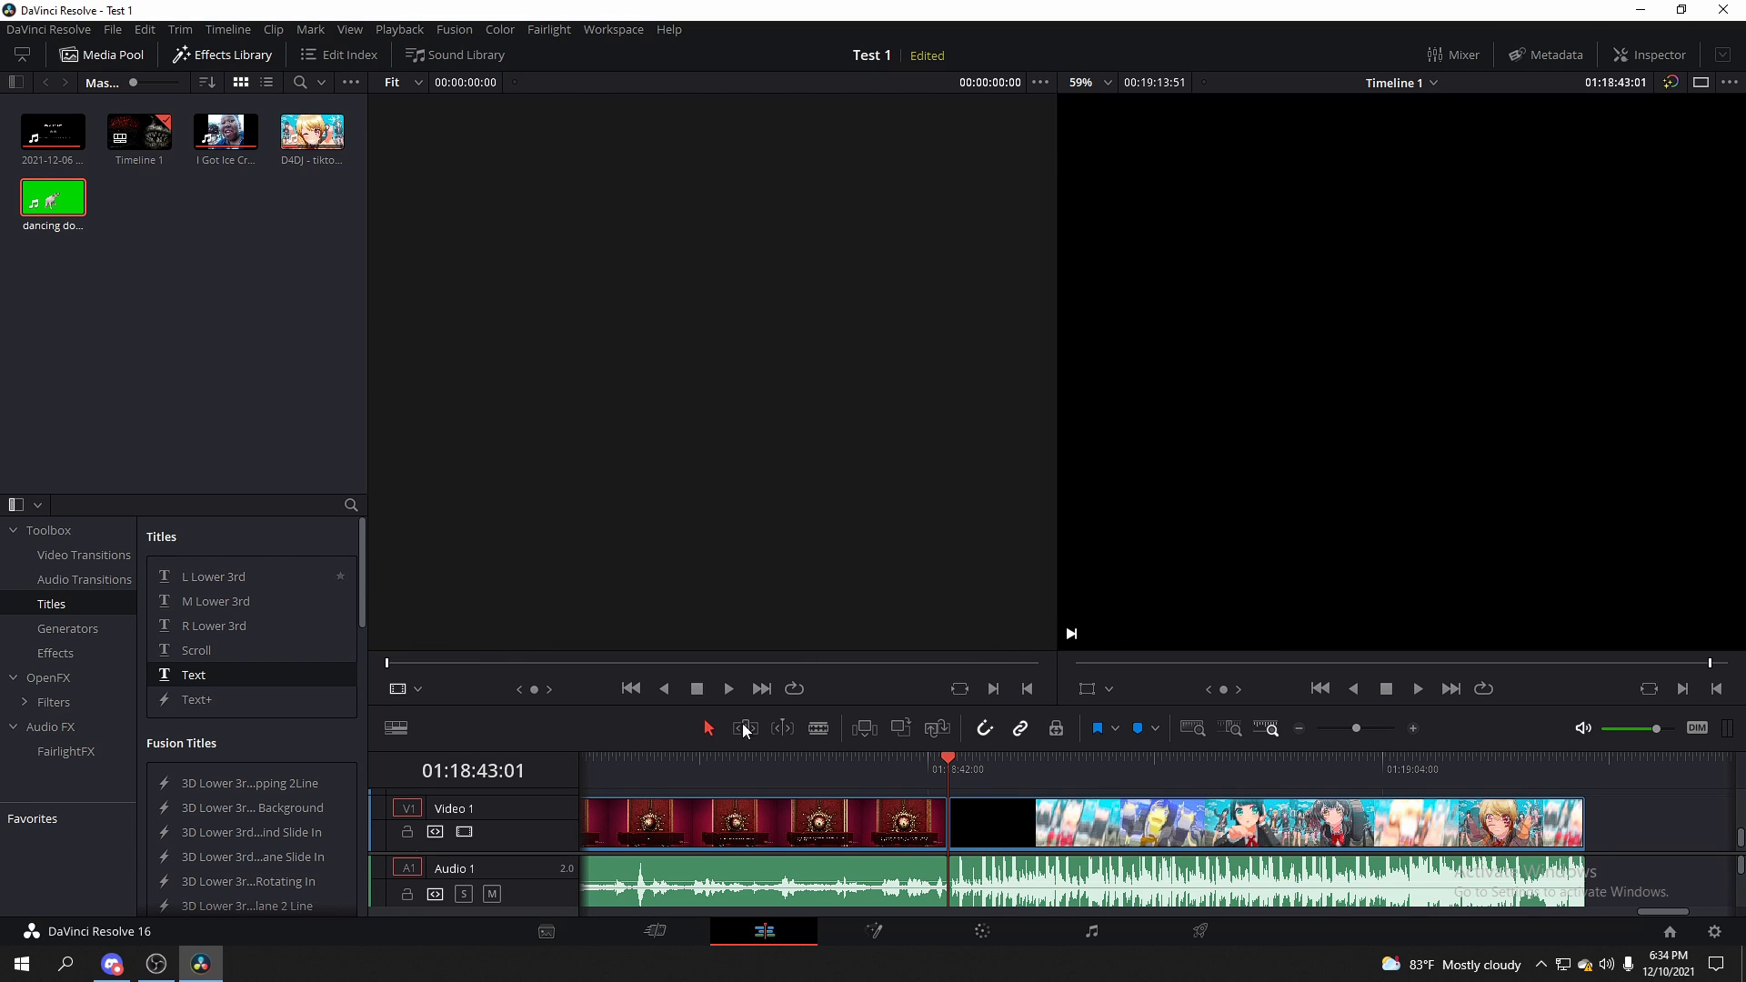
scroll(1049, 824, "up", 3)
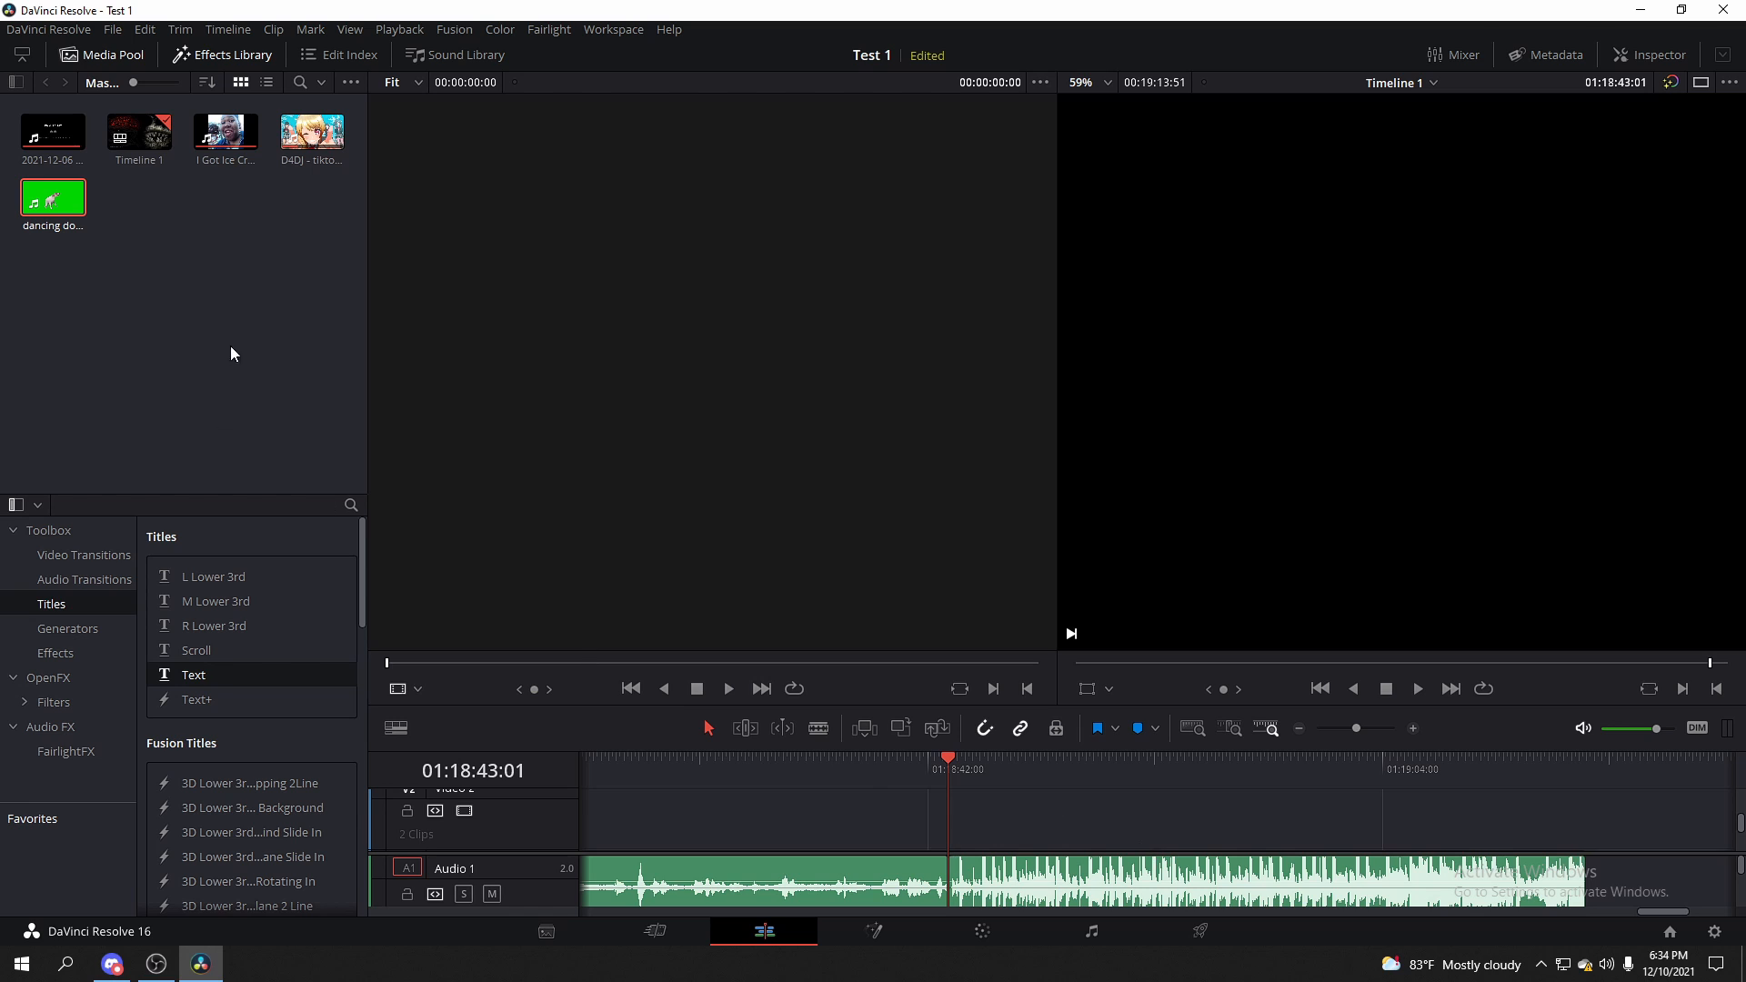
left_click_drag(63, 207, 956, 817)
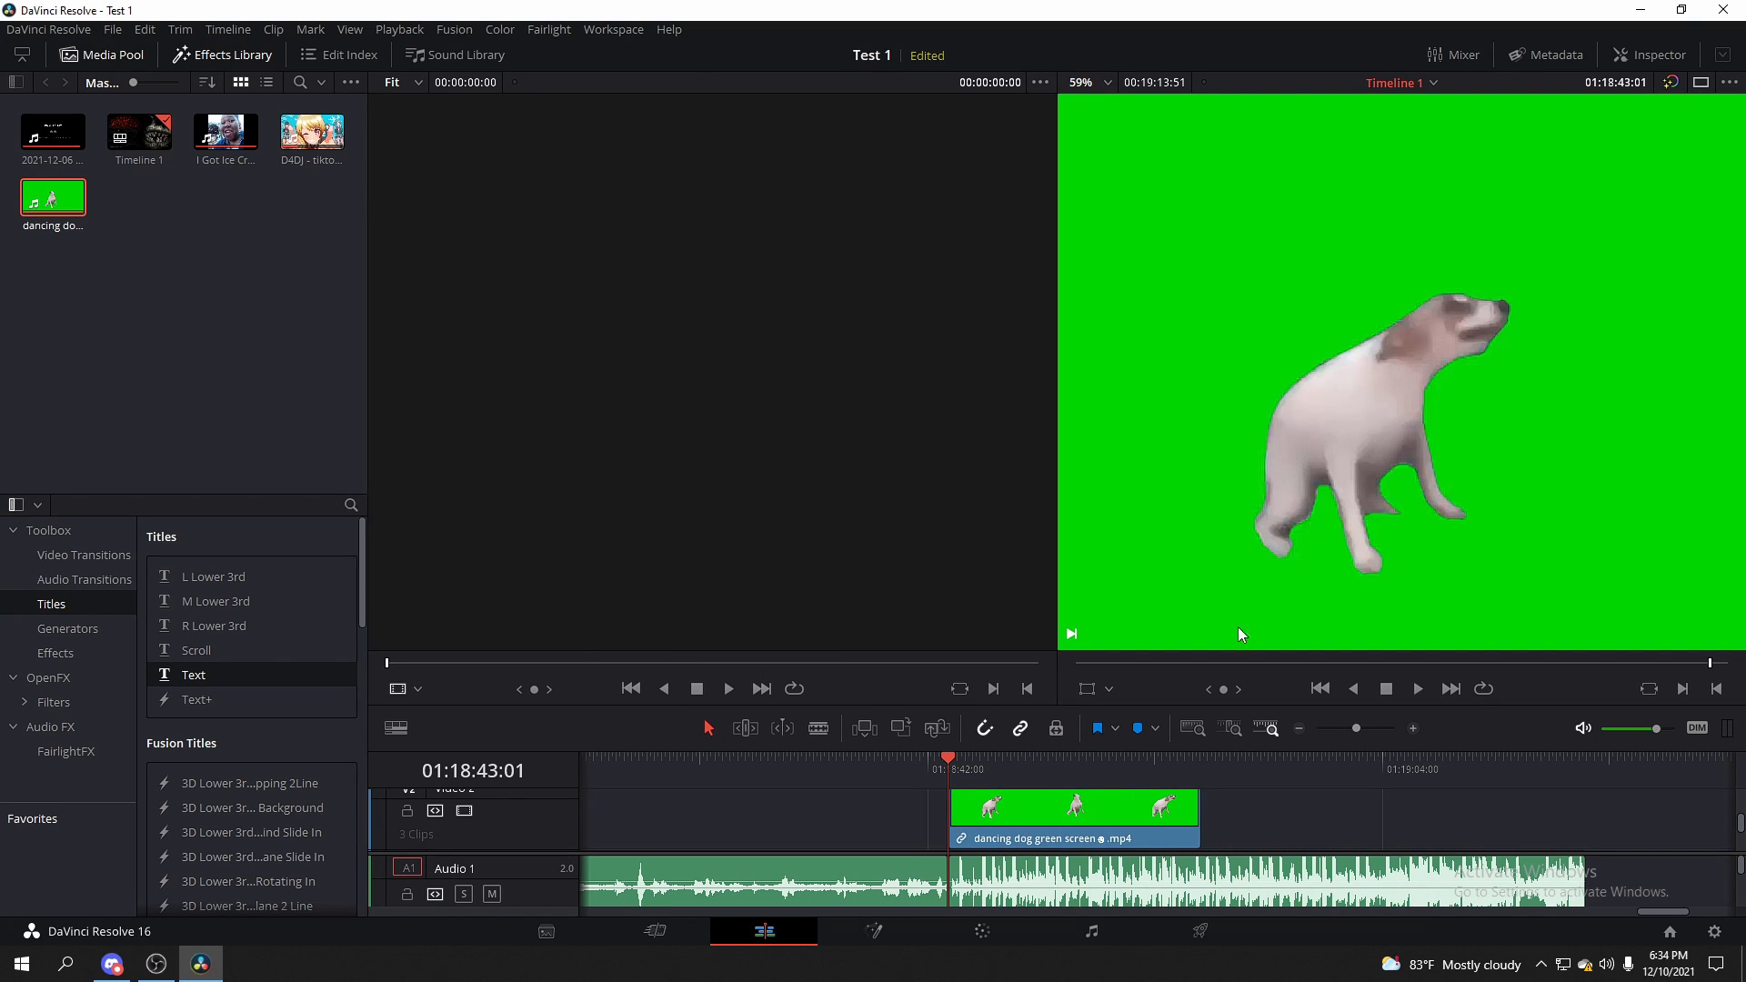
left_click(1653, 54)
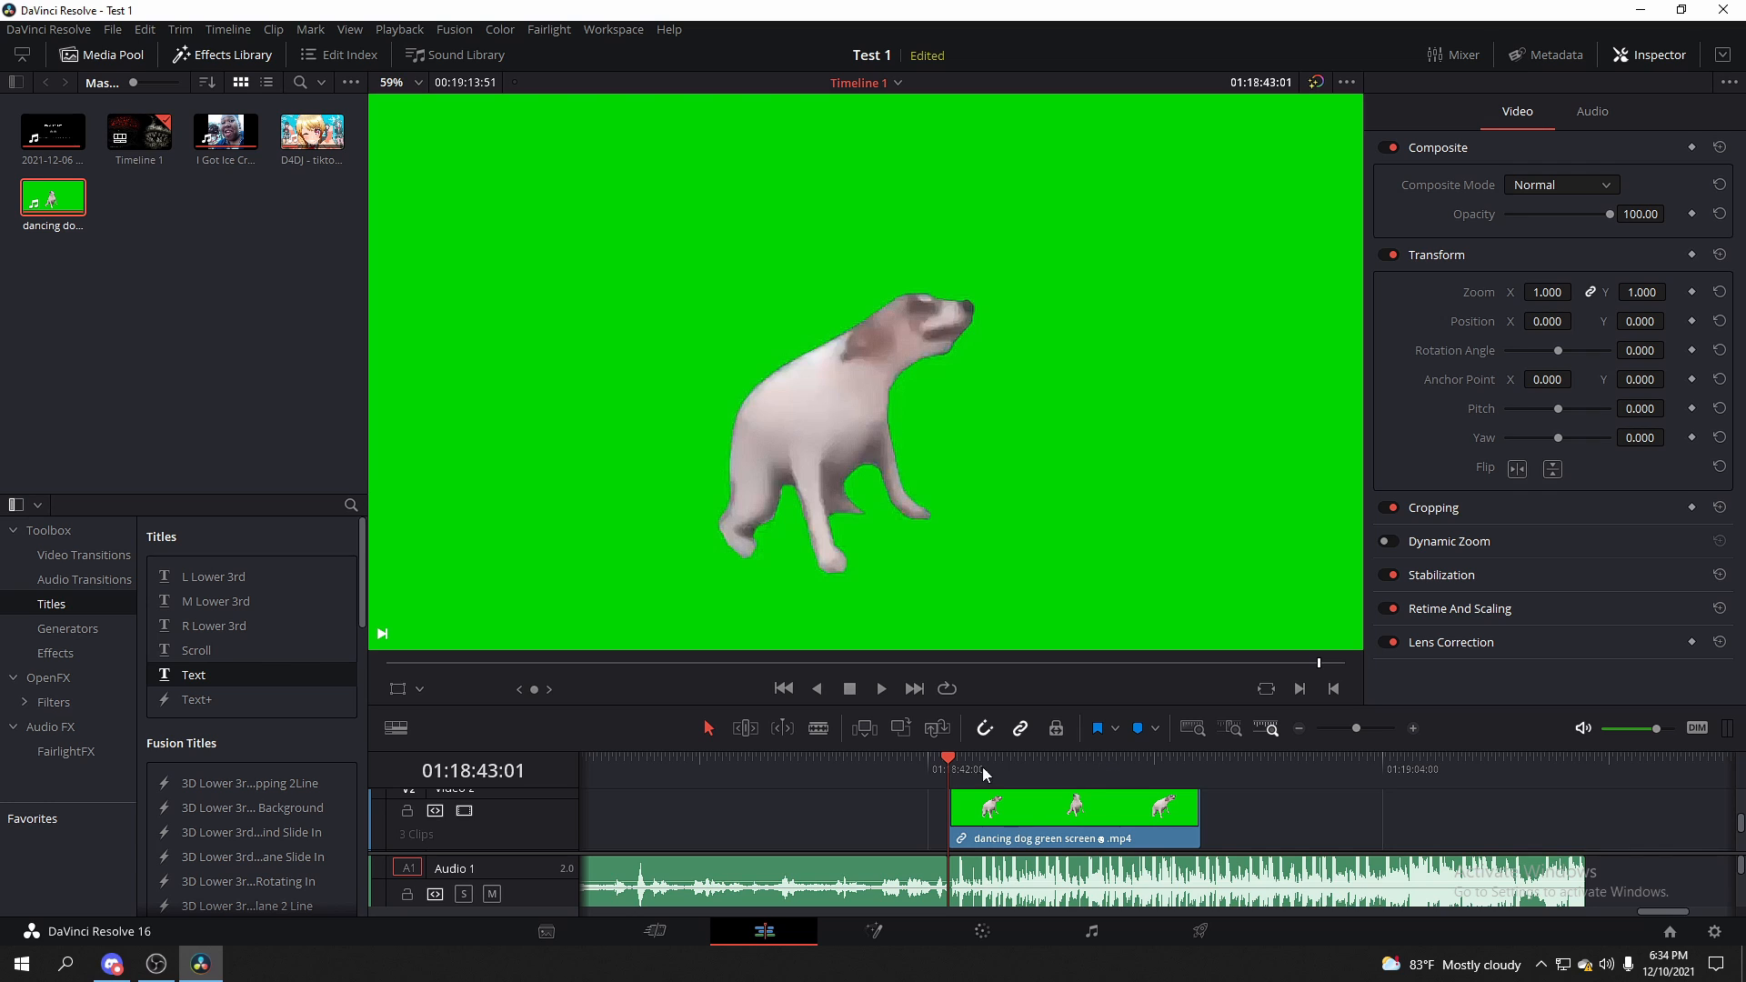
On the Color page, add an alpha output for the dancing dog clip and connect node 01's alpha to it
left_click(971, 938)
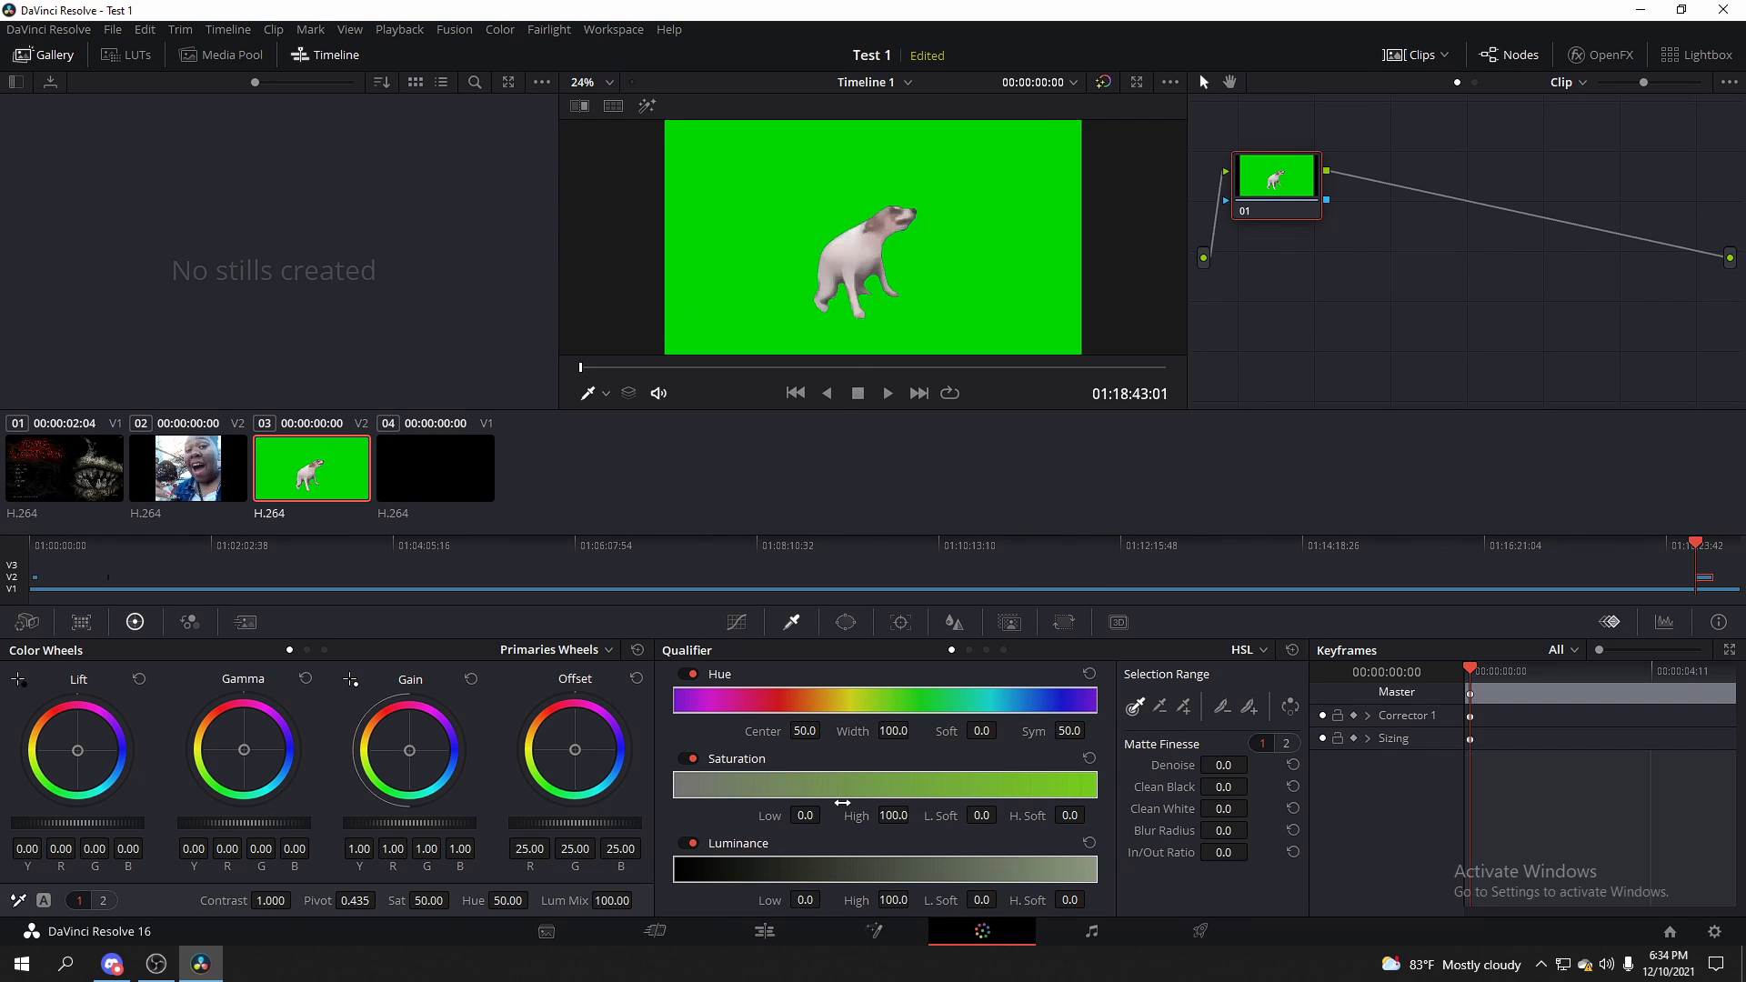
left_click(203, 466)
left_click(304, 469)
right_click(1418, 284)
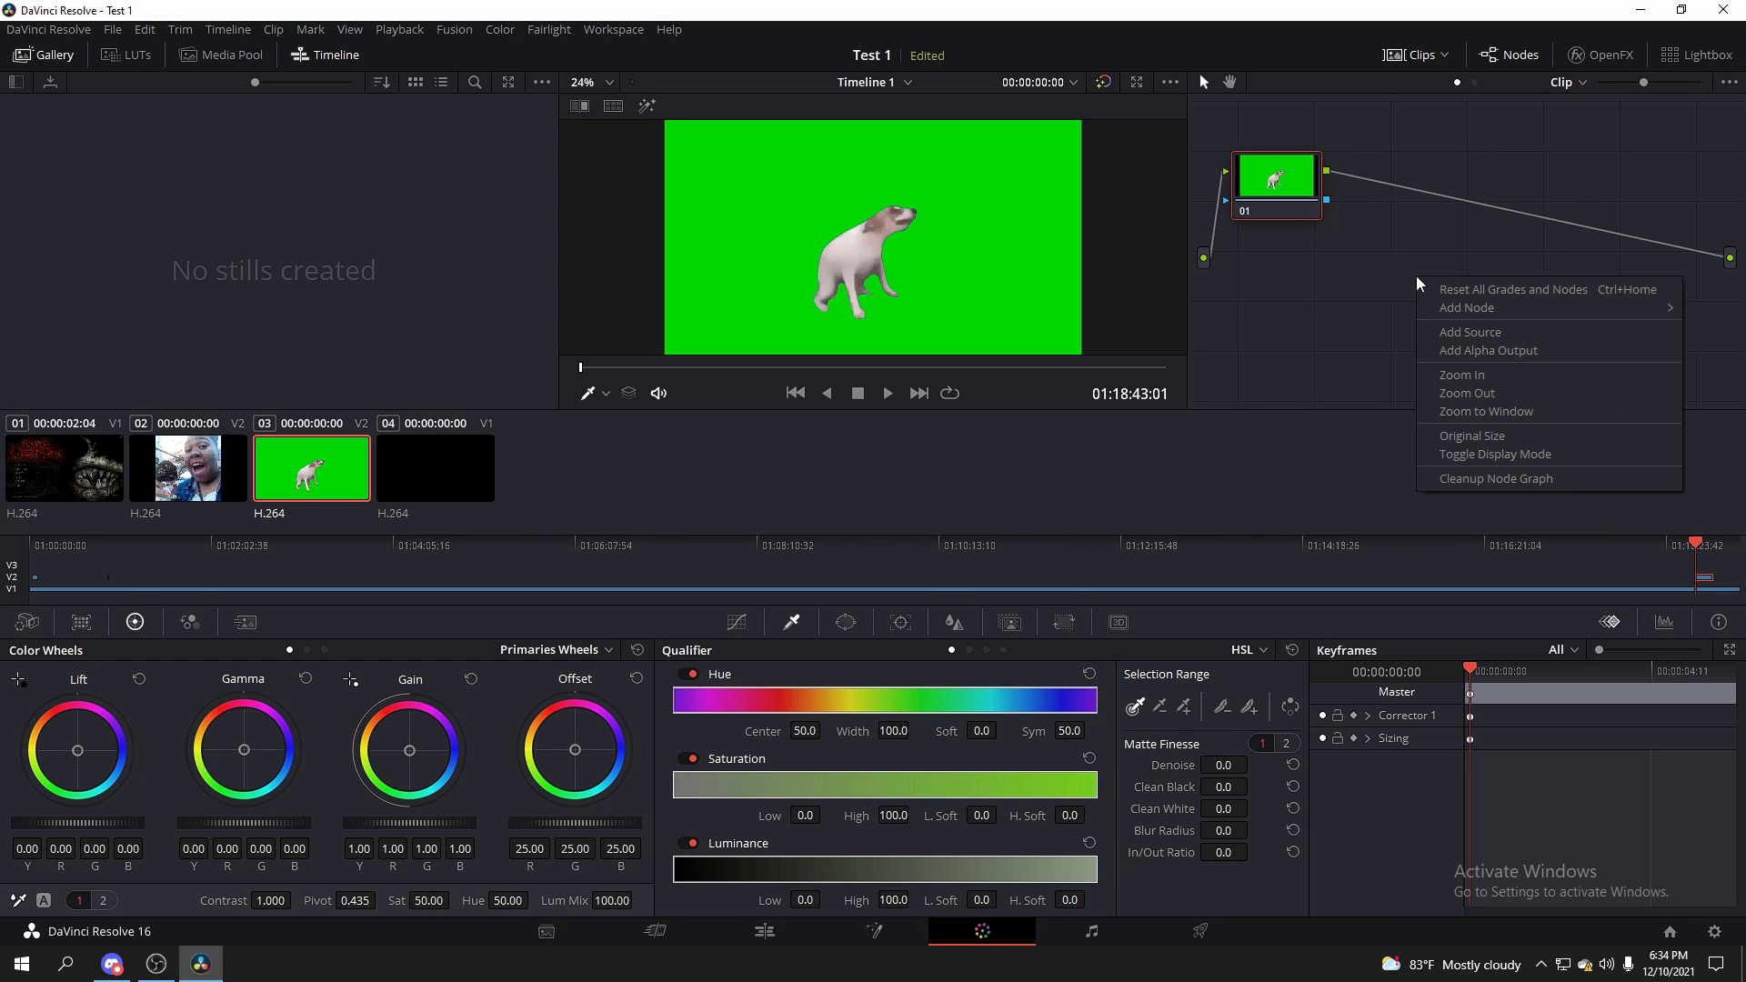
left_click(1531, 351)
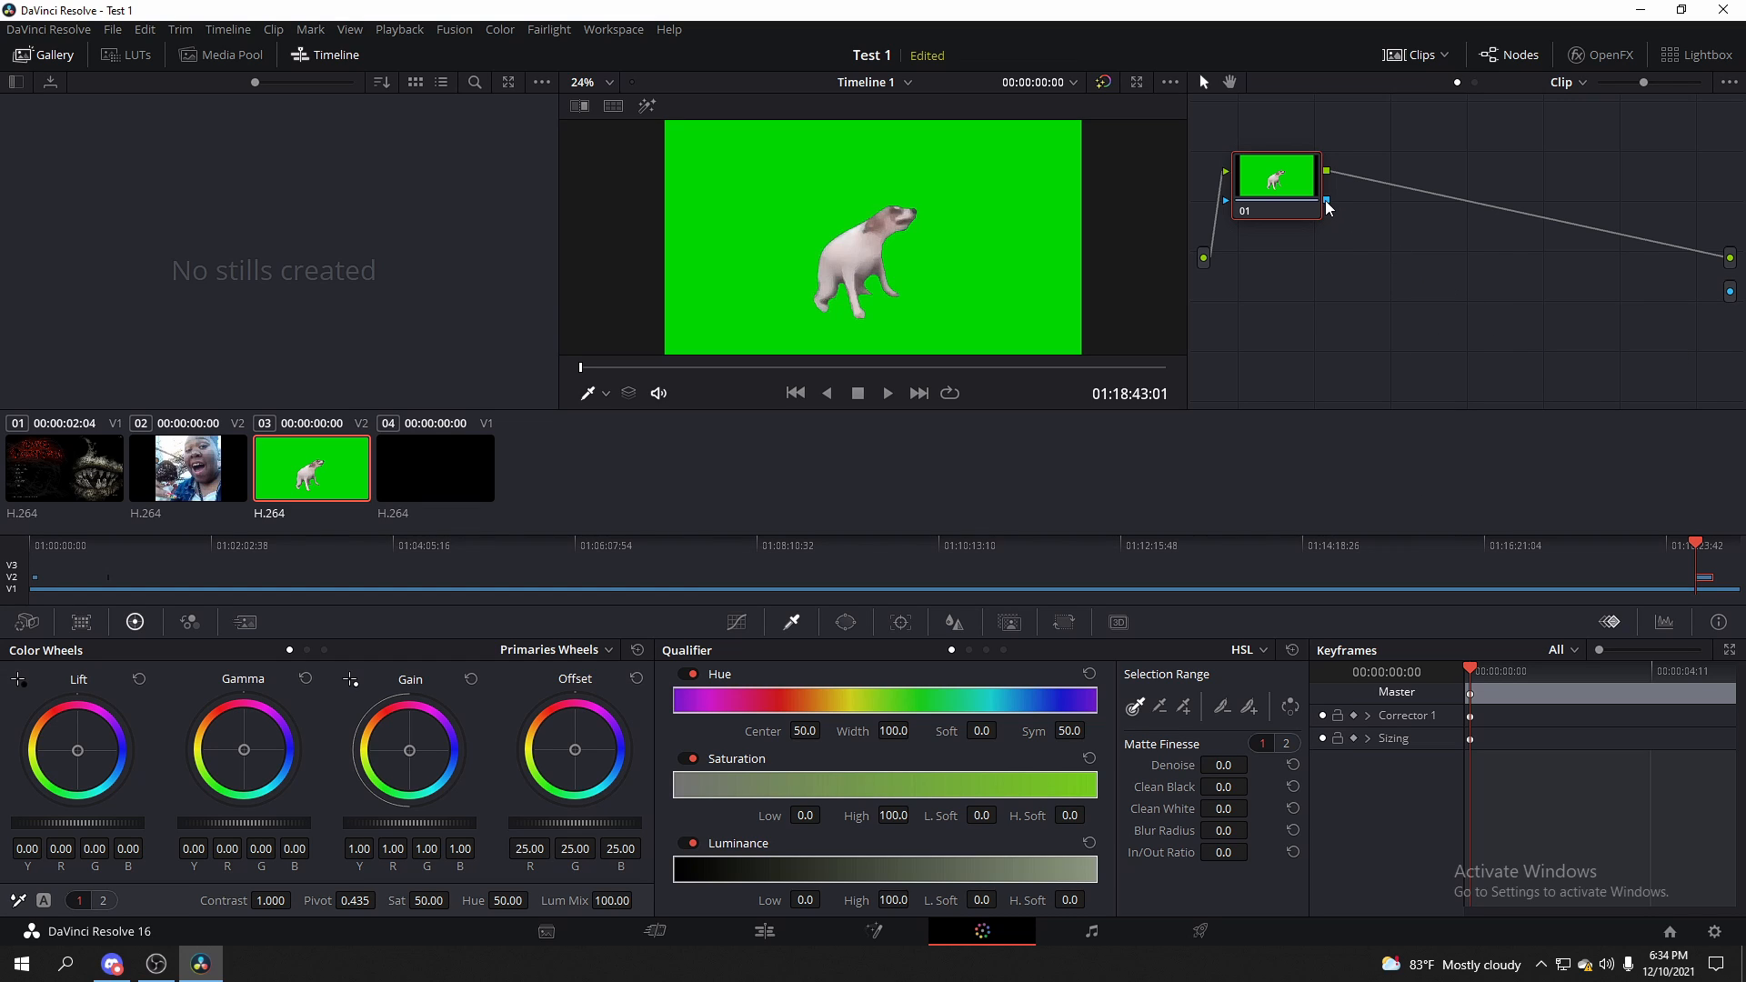
left_click_drag(1326, 199, 1729, 295)
Key out the dog clip's green background with an inverted qualifier selection and adjust the matte's In/Out Ratio
left_click(966, 256)
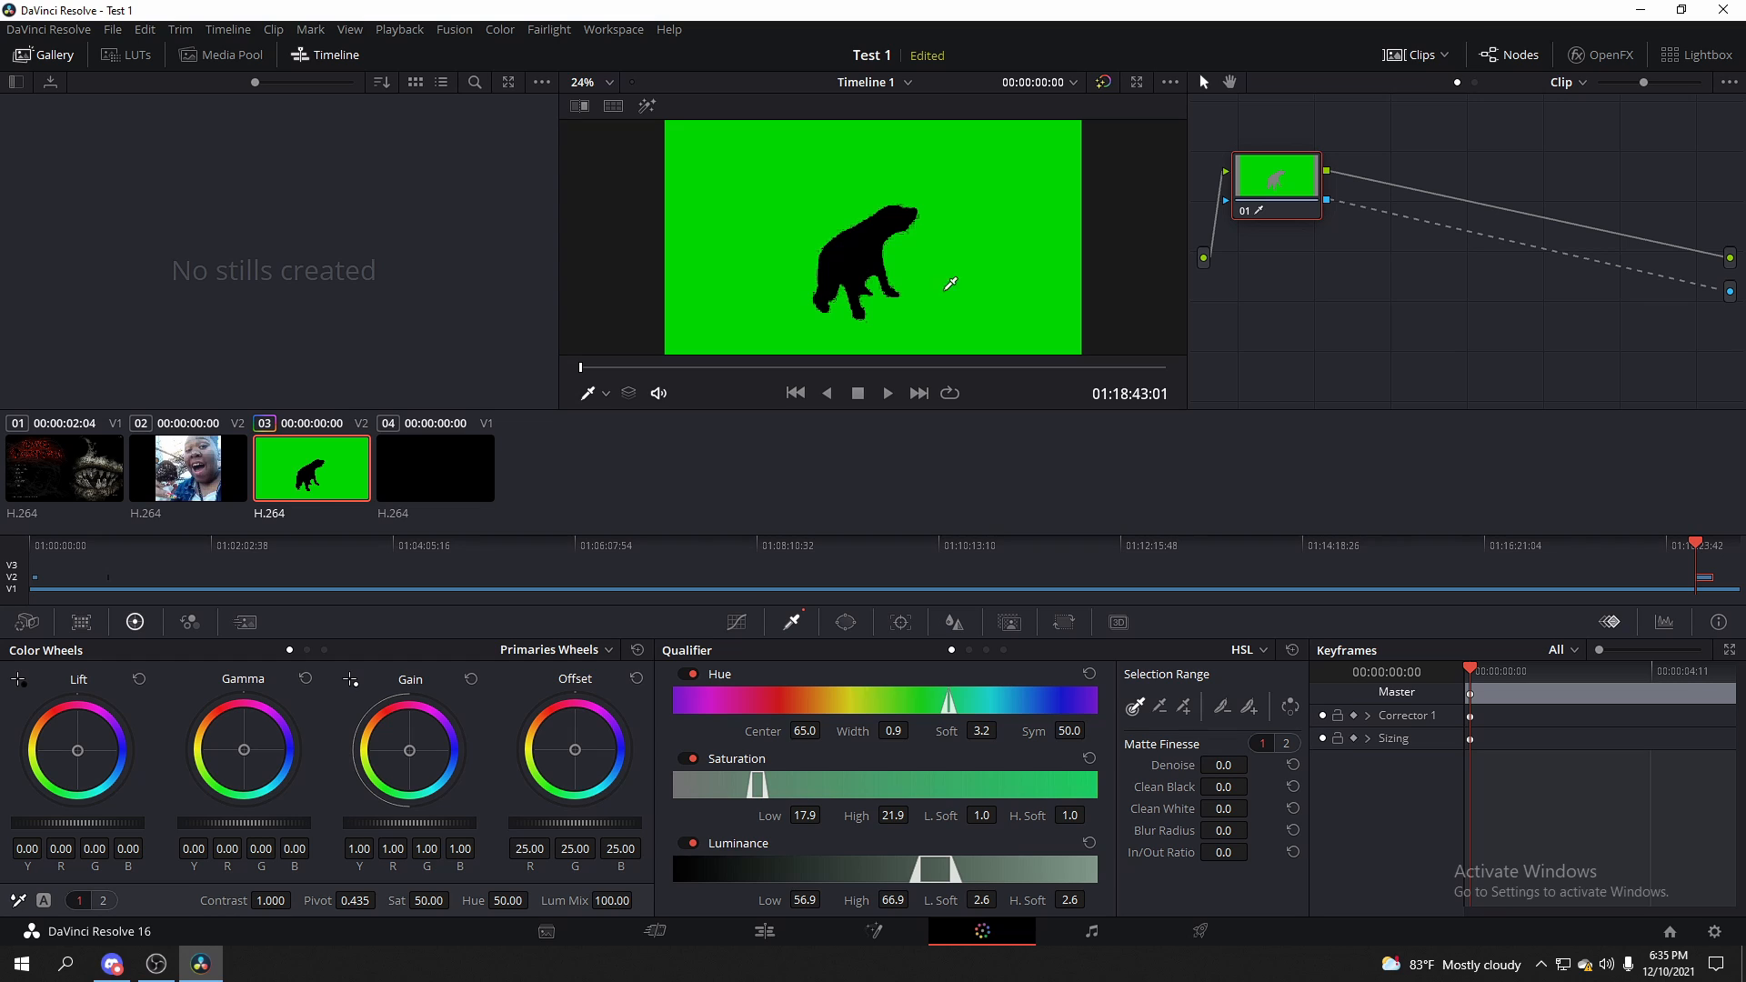
left_click(1291, 711)
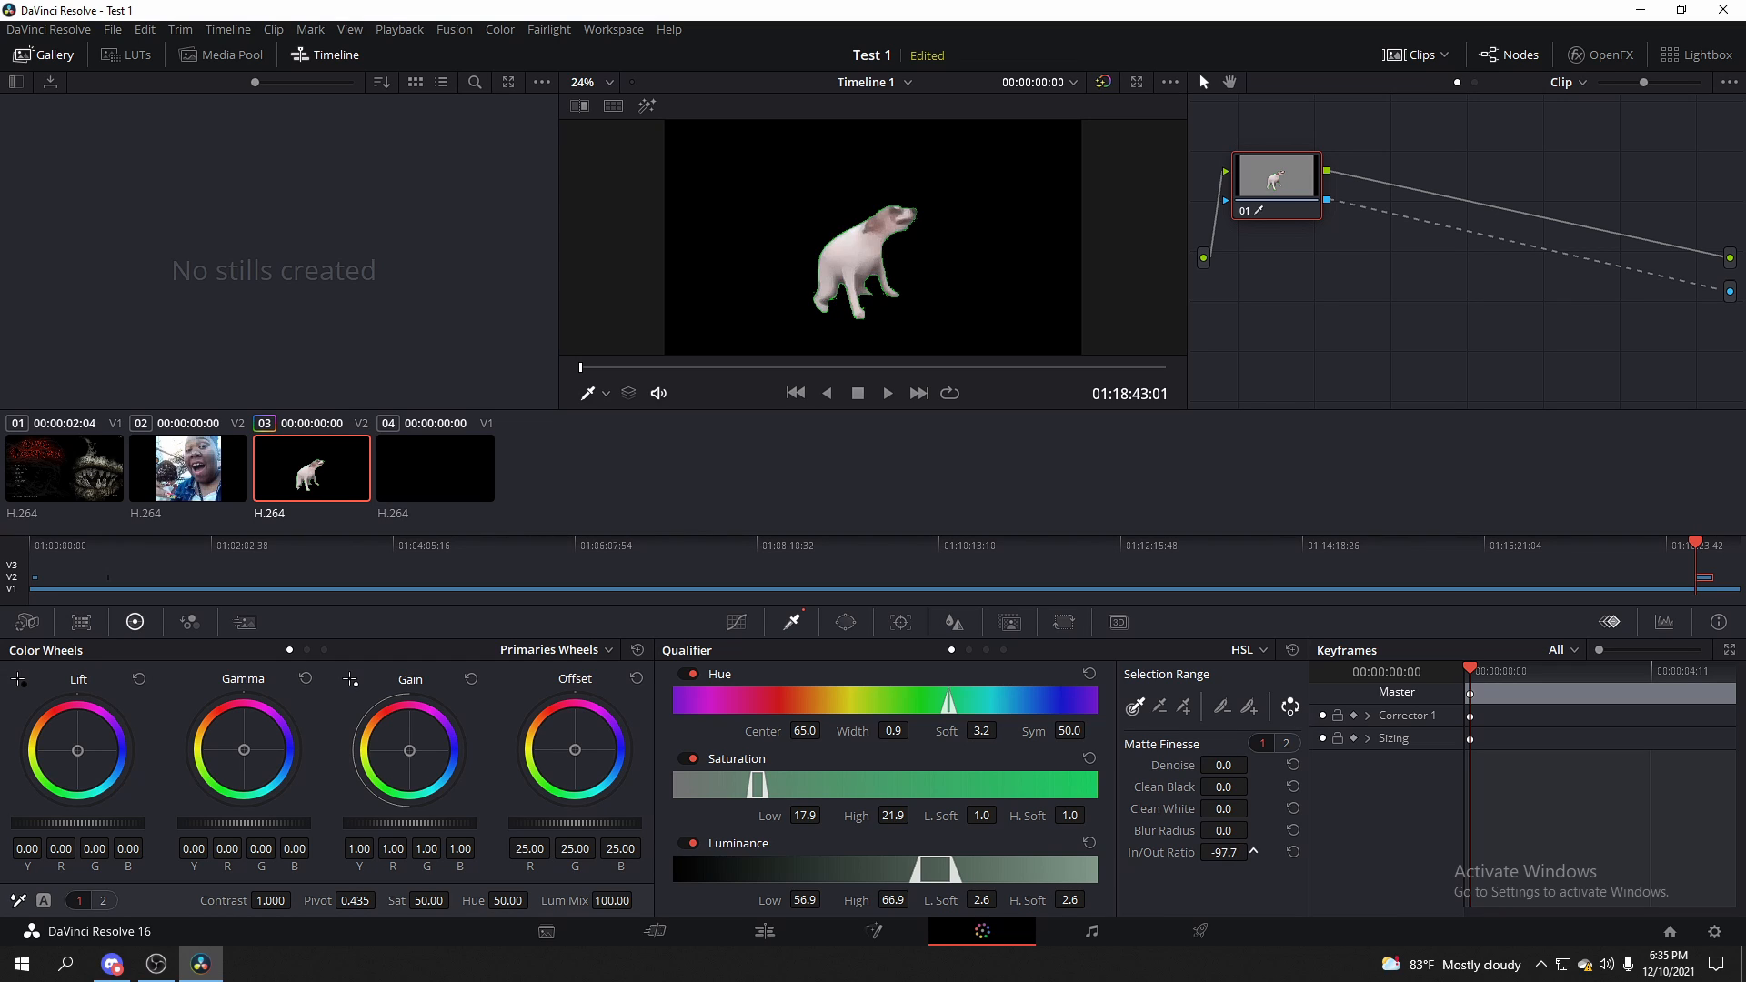
left_click_drag(1253, 852, 1382, 852)
mouse_move(1253, 852)
left_mouse_down()
mouse_move(1218, 852)
mouse_move(1256, 852)
left_mouse_up()
Return to the Edit page and unlink the dancing dog clip's video from its audio
left_click(764, 932)
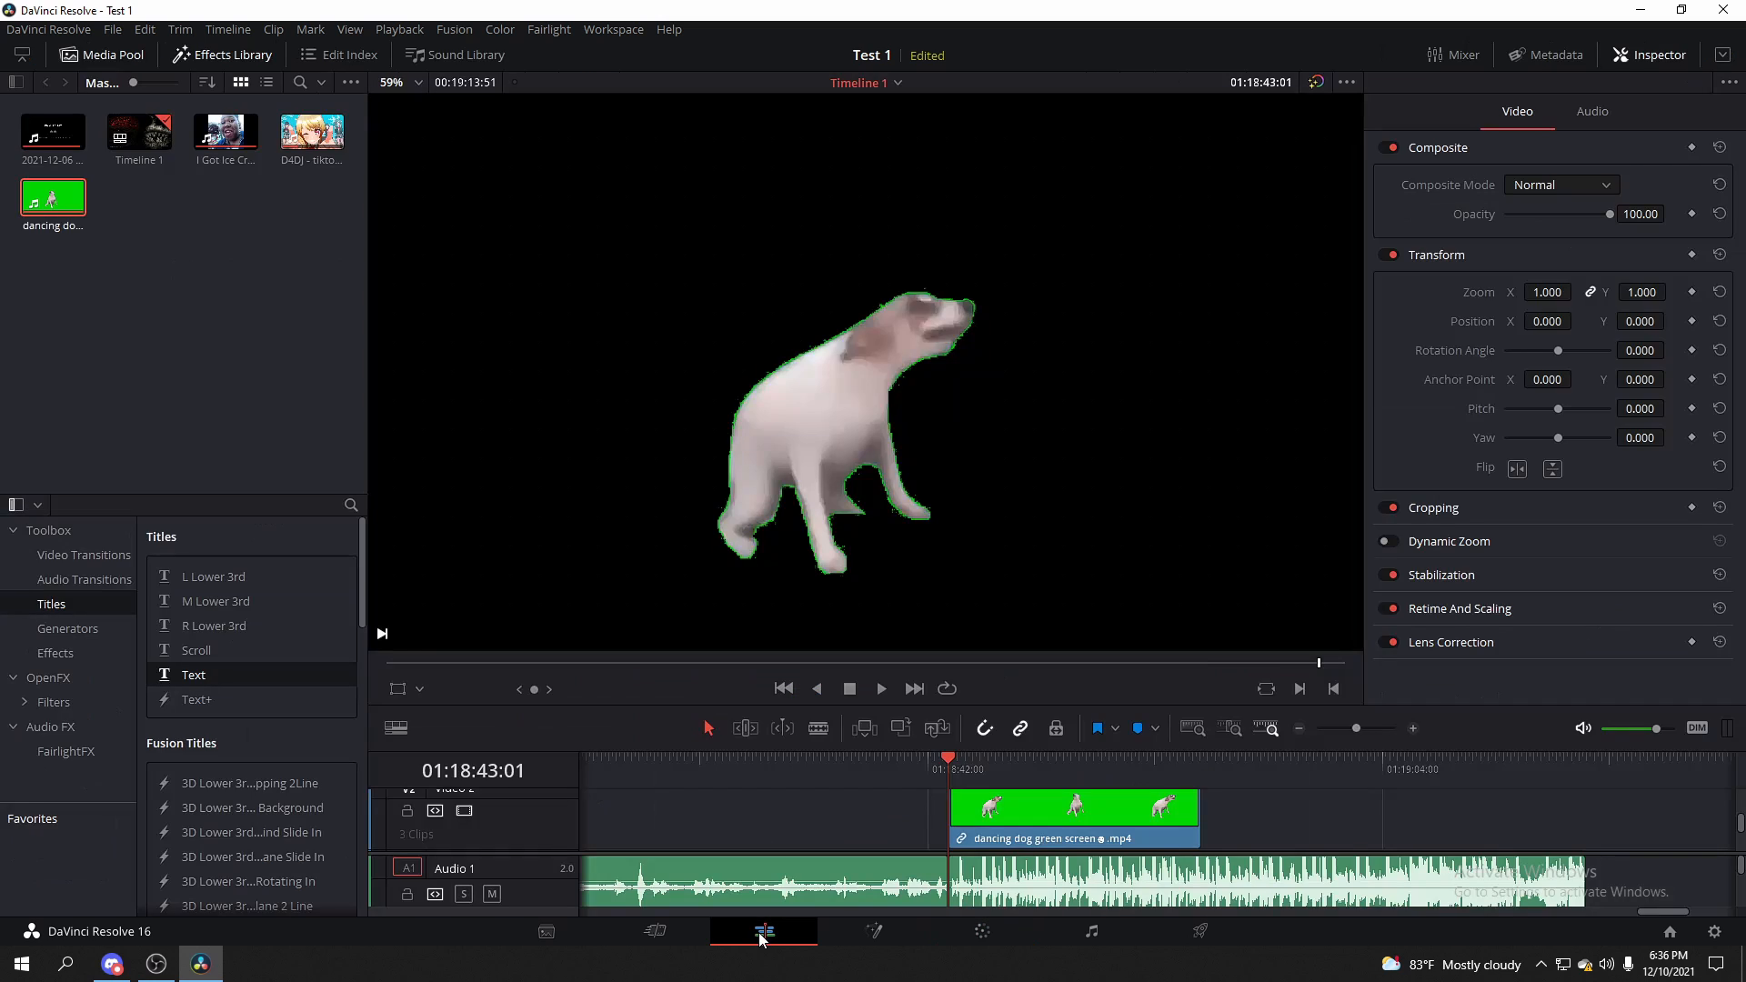
mouse_move(963, 762)
left_mouse_down()
mouse_move(1001, 758)
mouse_move(949, 758)
left_mouse_up()
left_click(1062, 808)
scroll(1059, 816, "down", 3)
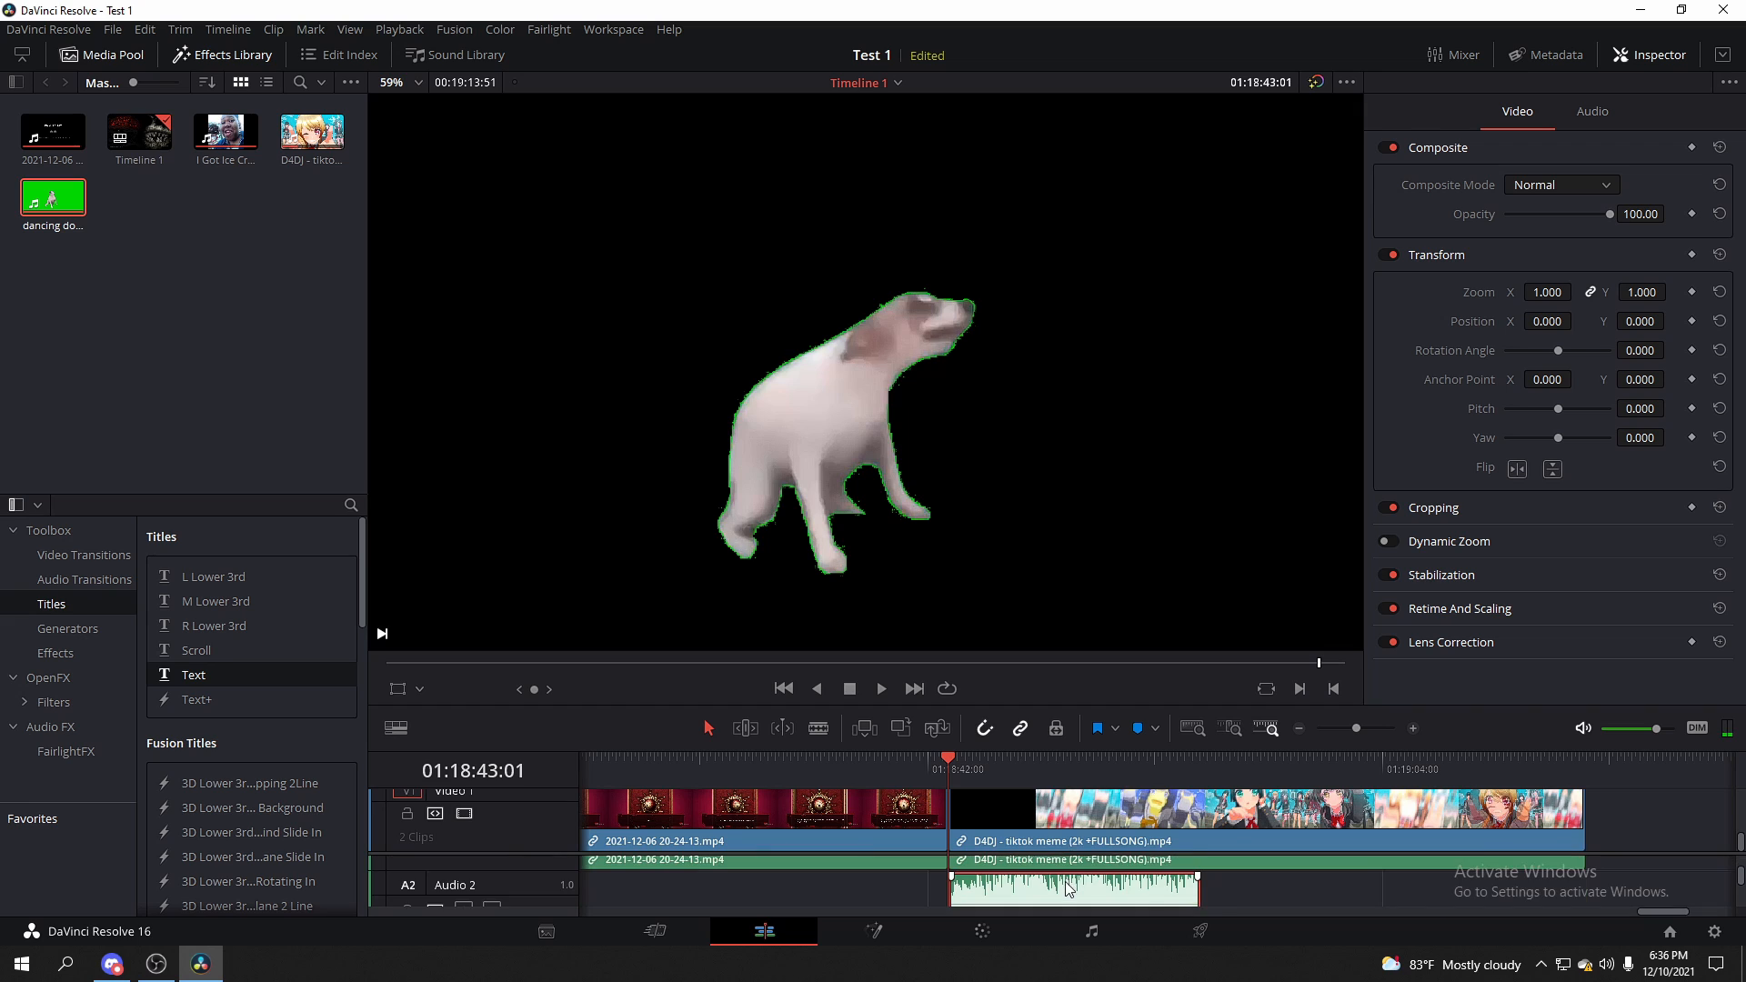
scroll(1066, 841, "up", 3)
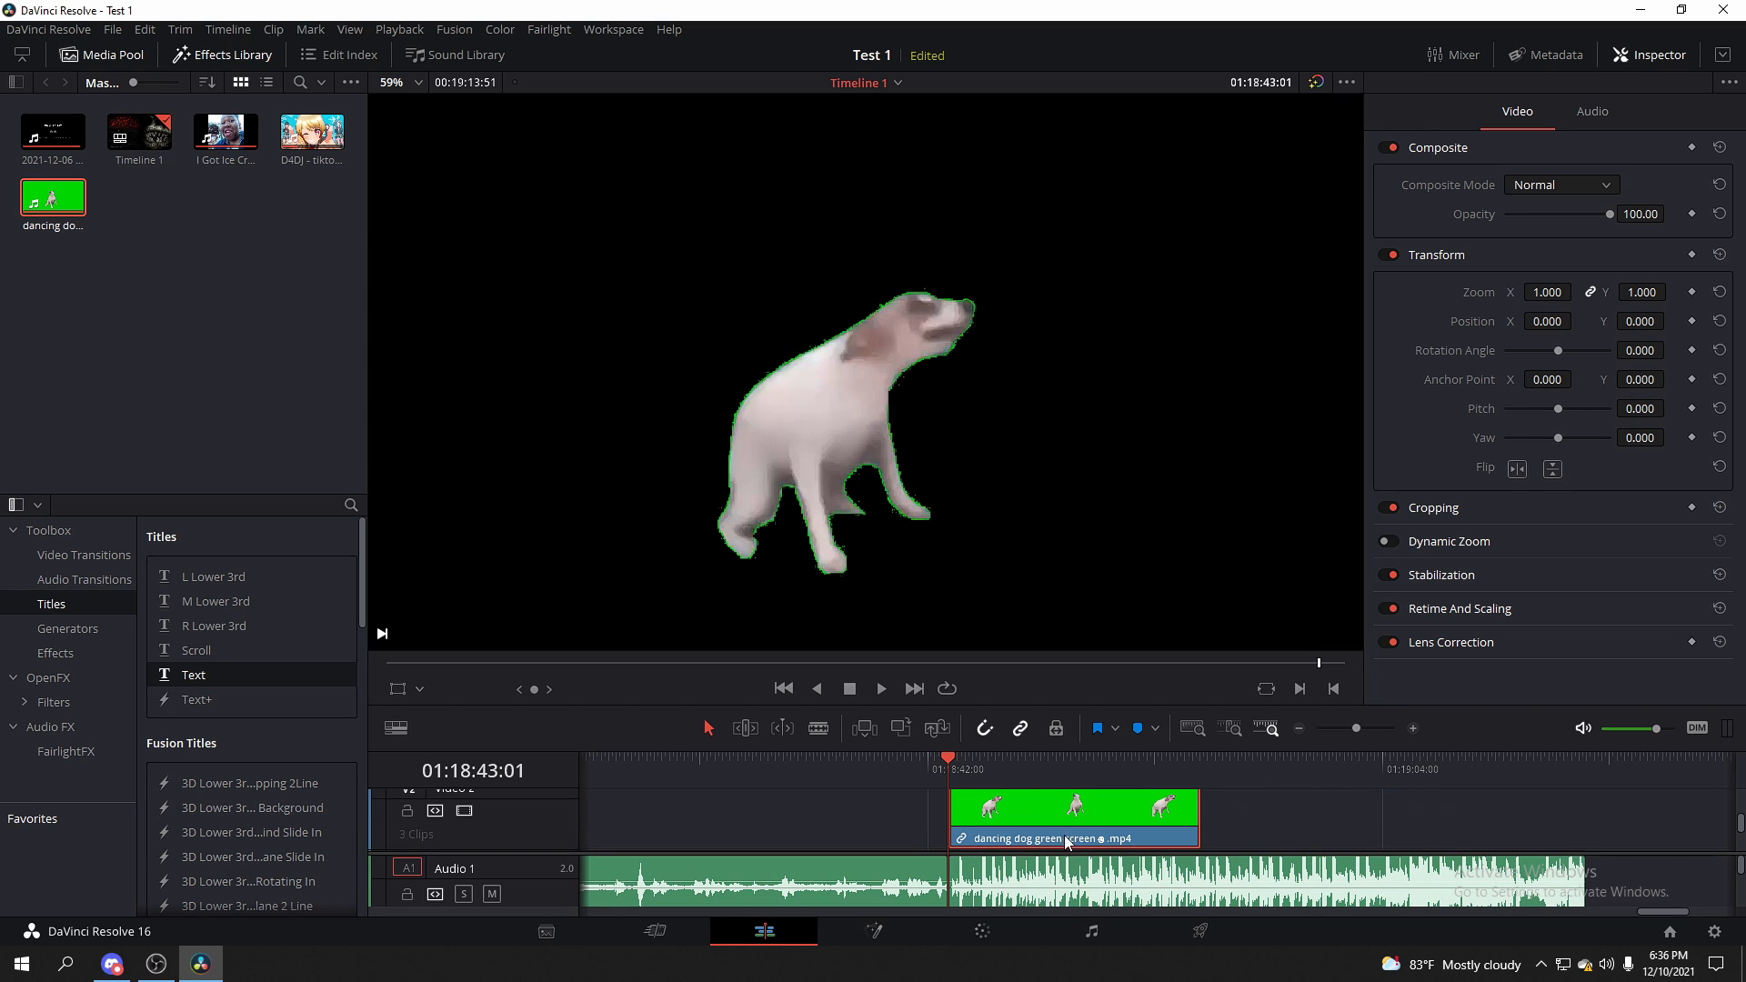
scroll(1072, 871, "down", 3)
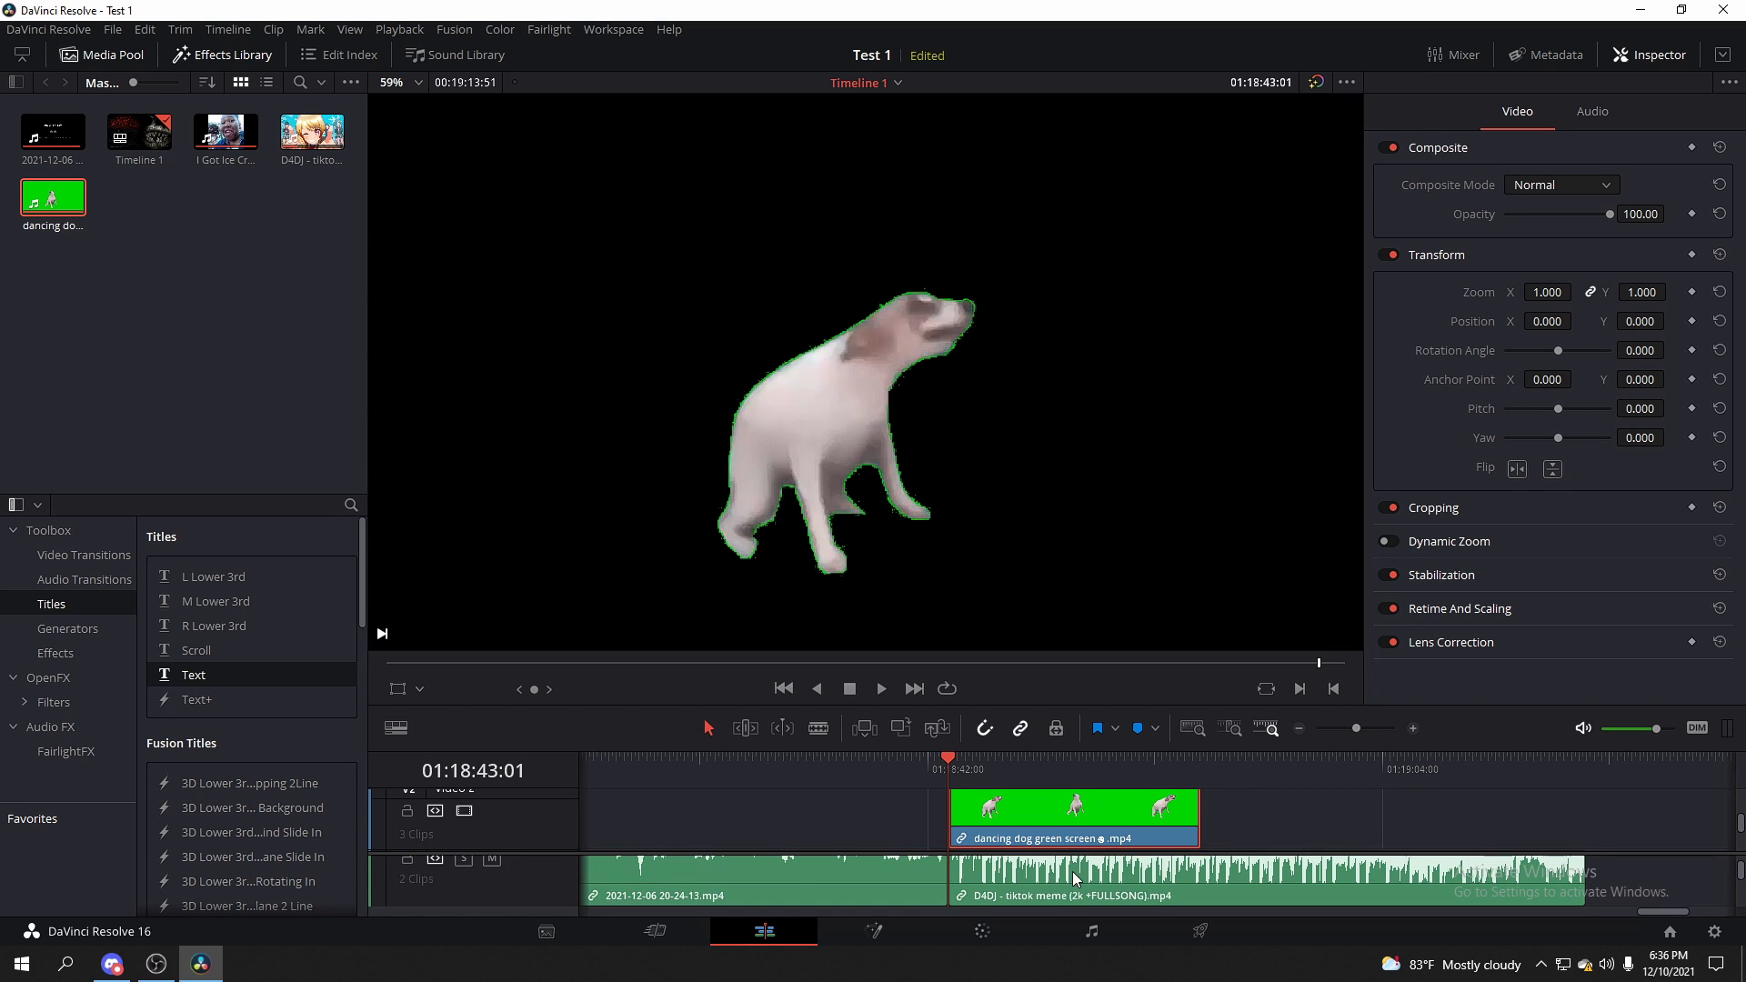
right_click(1084, 821)
left_click(1147, 823)
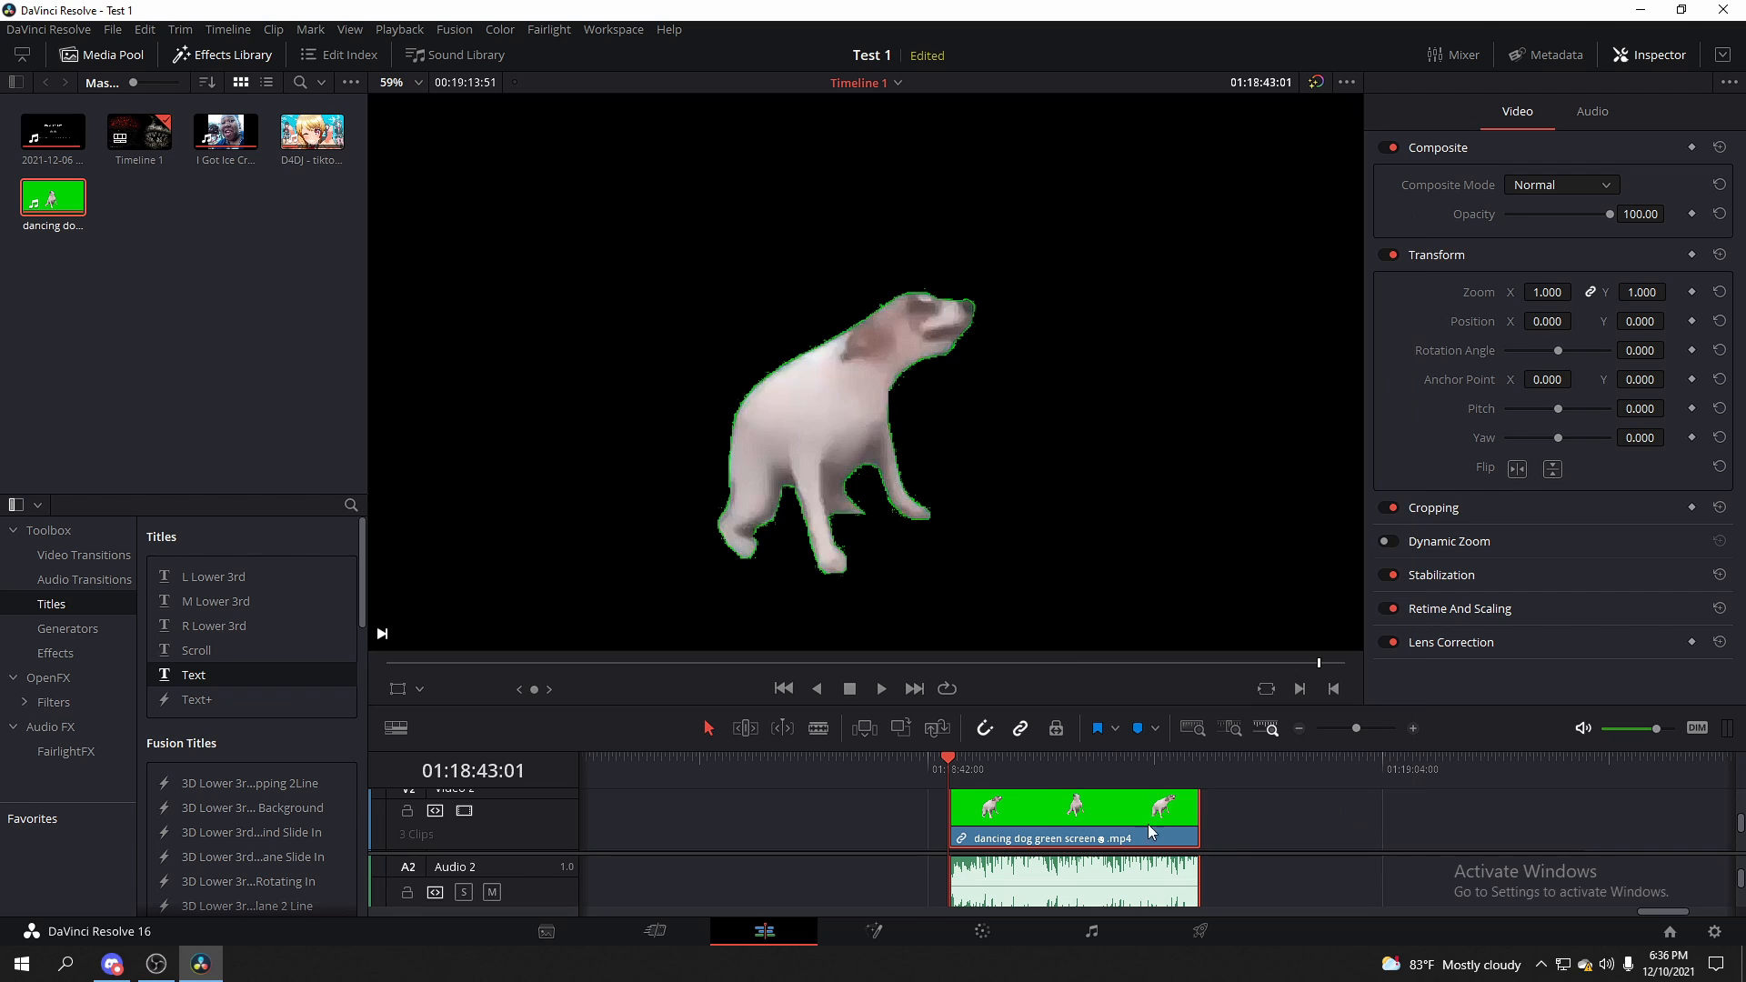
left_click(1063, 889)
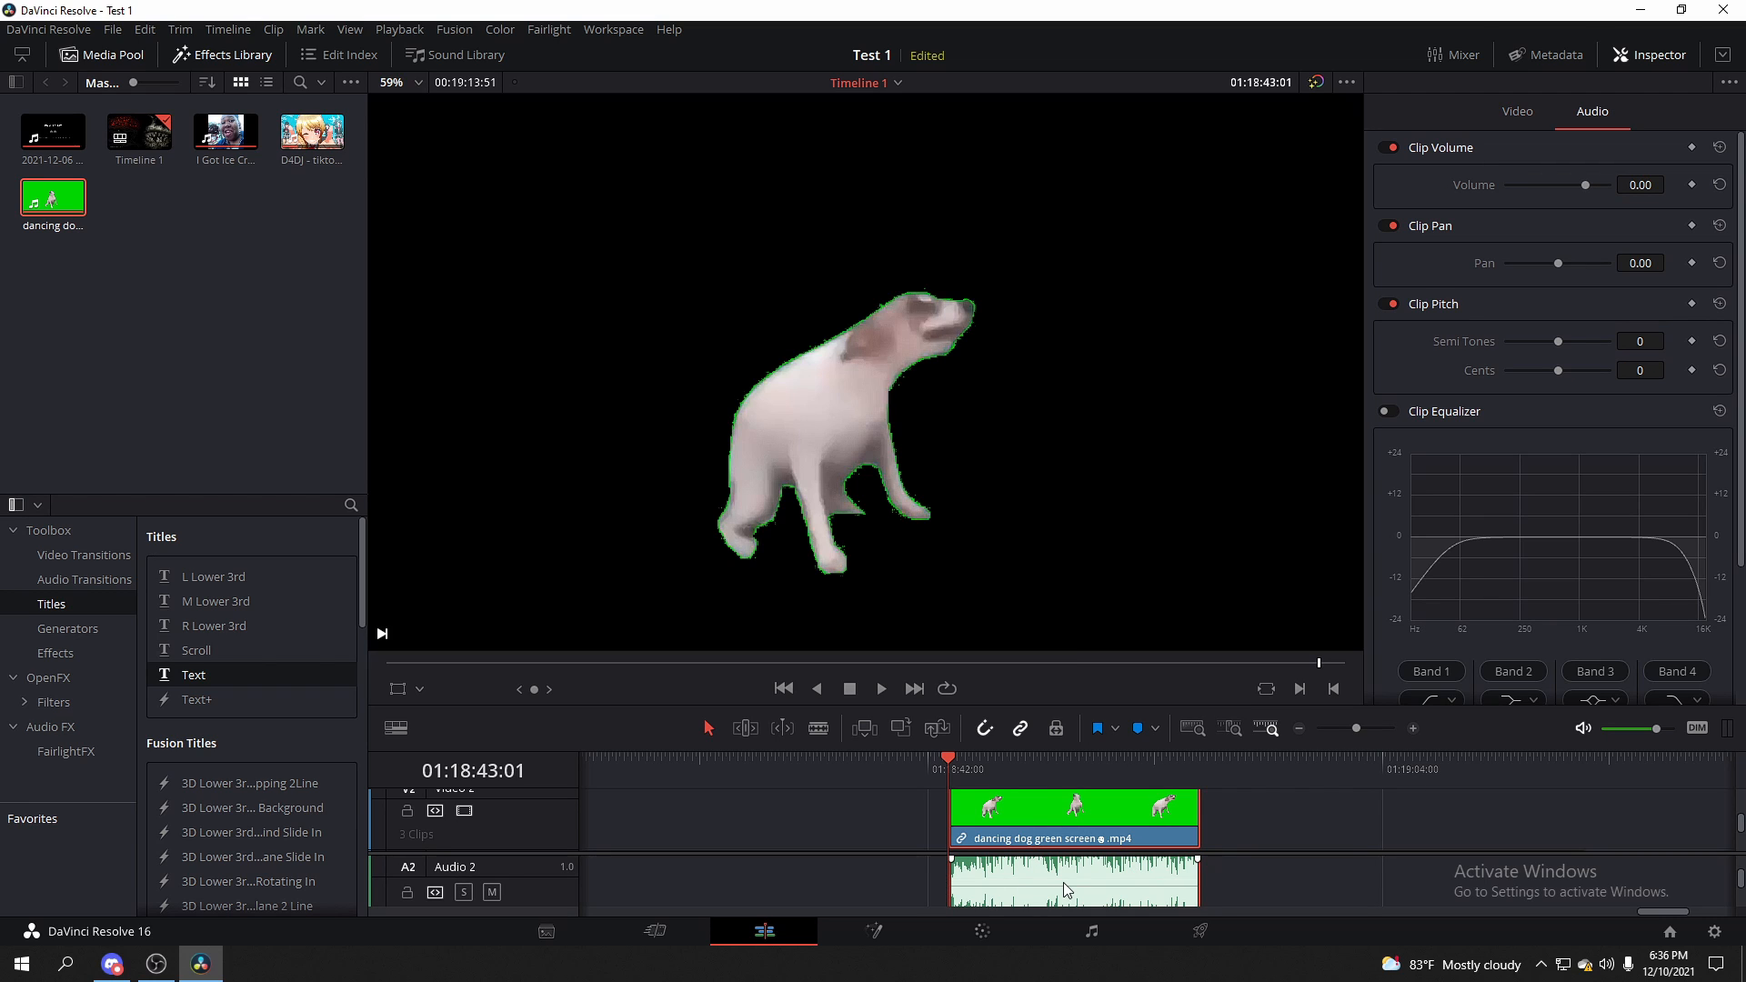
right_click(1087, 822)
left_click(1131, 813)
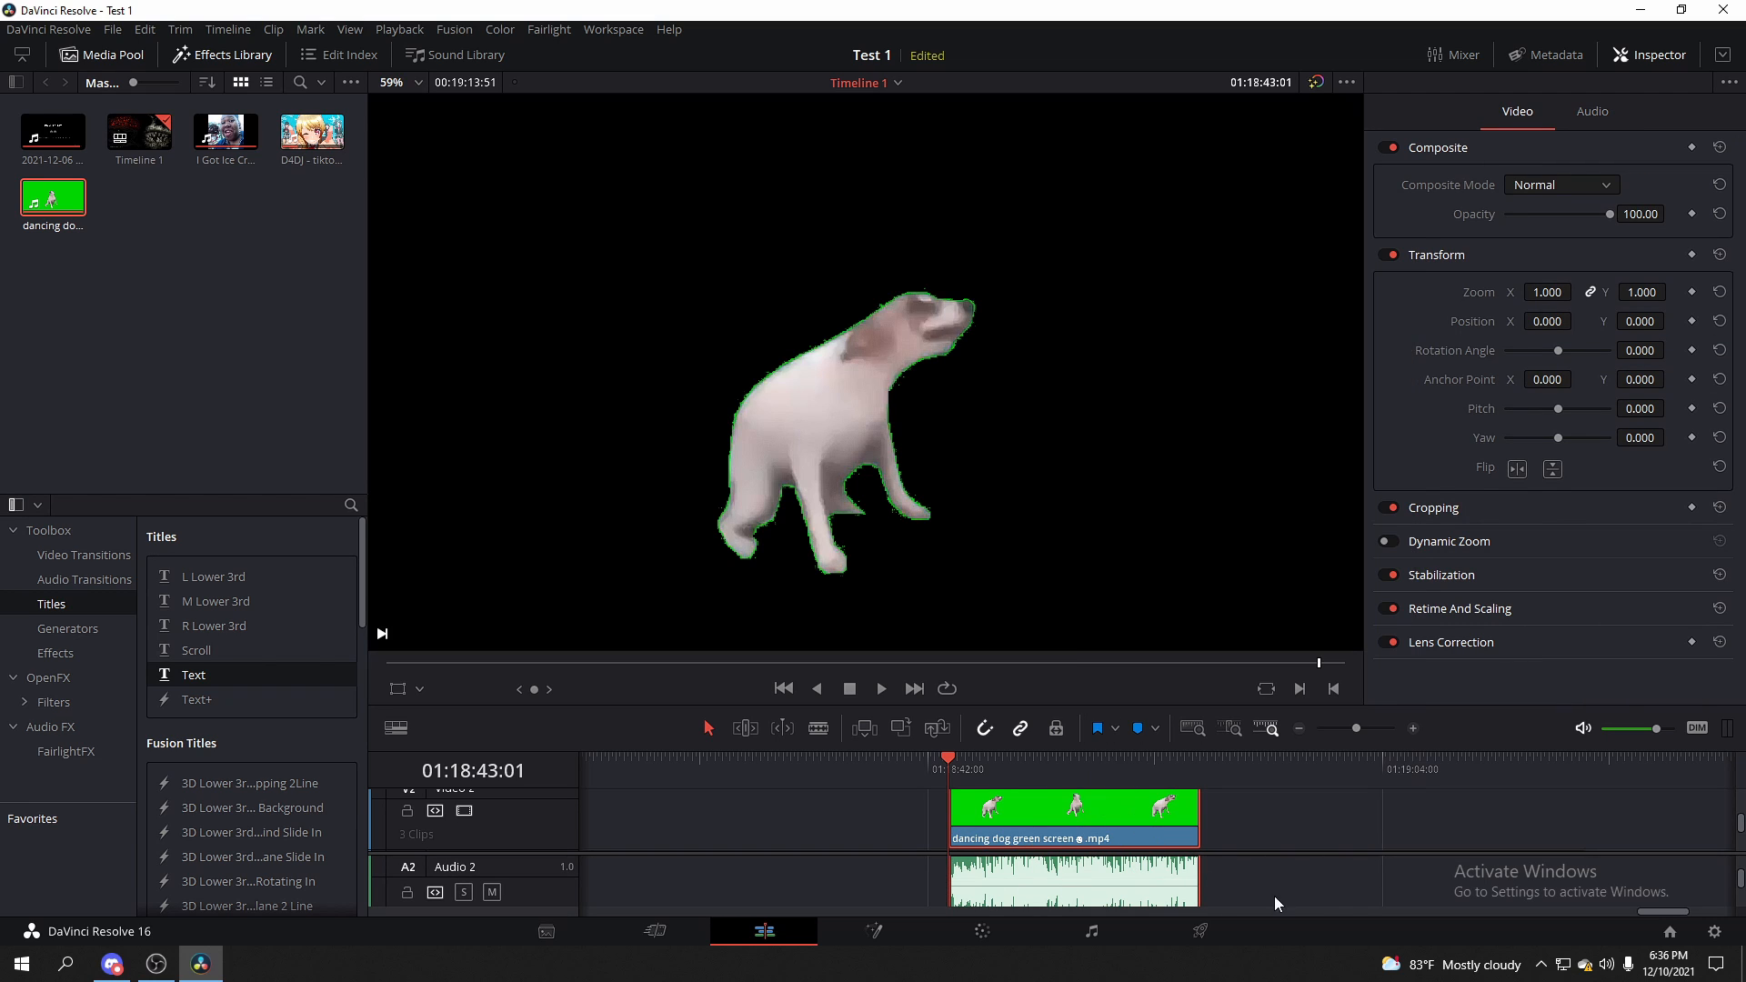
Delete the dancing dog clip's unlinked audio from Audio 2
left_click(1094, 891)
key("Delete")
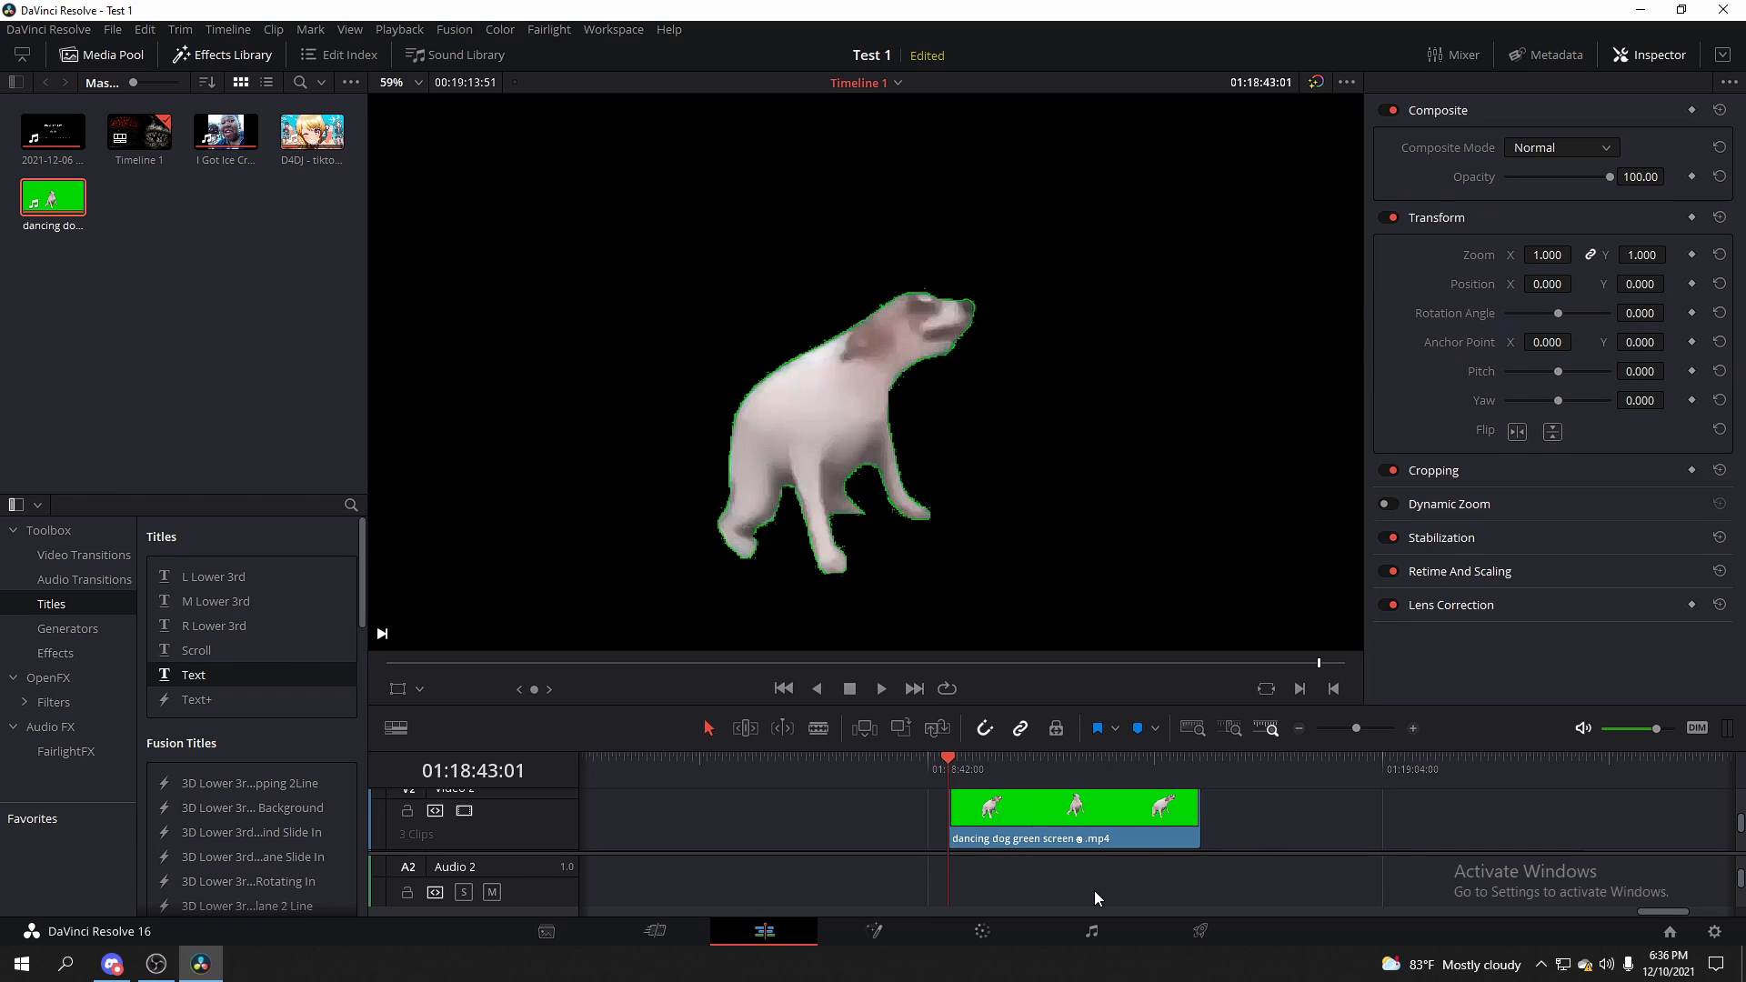
scroll(1065, 821, "down", 2)
scroll(1073, 819, "up", 2)
scroll(1078, 819, "down", 2)
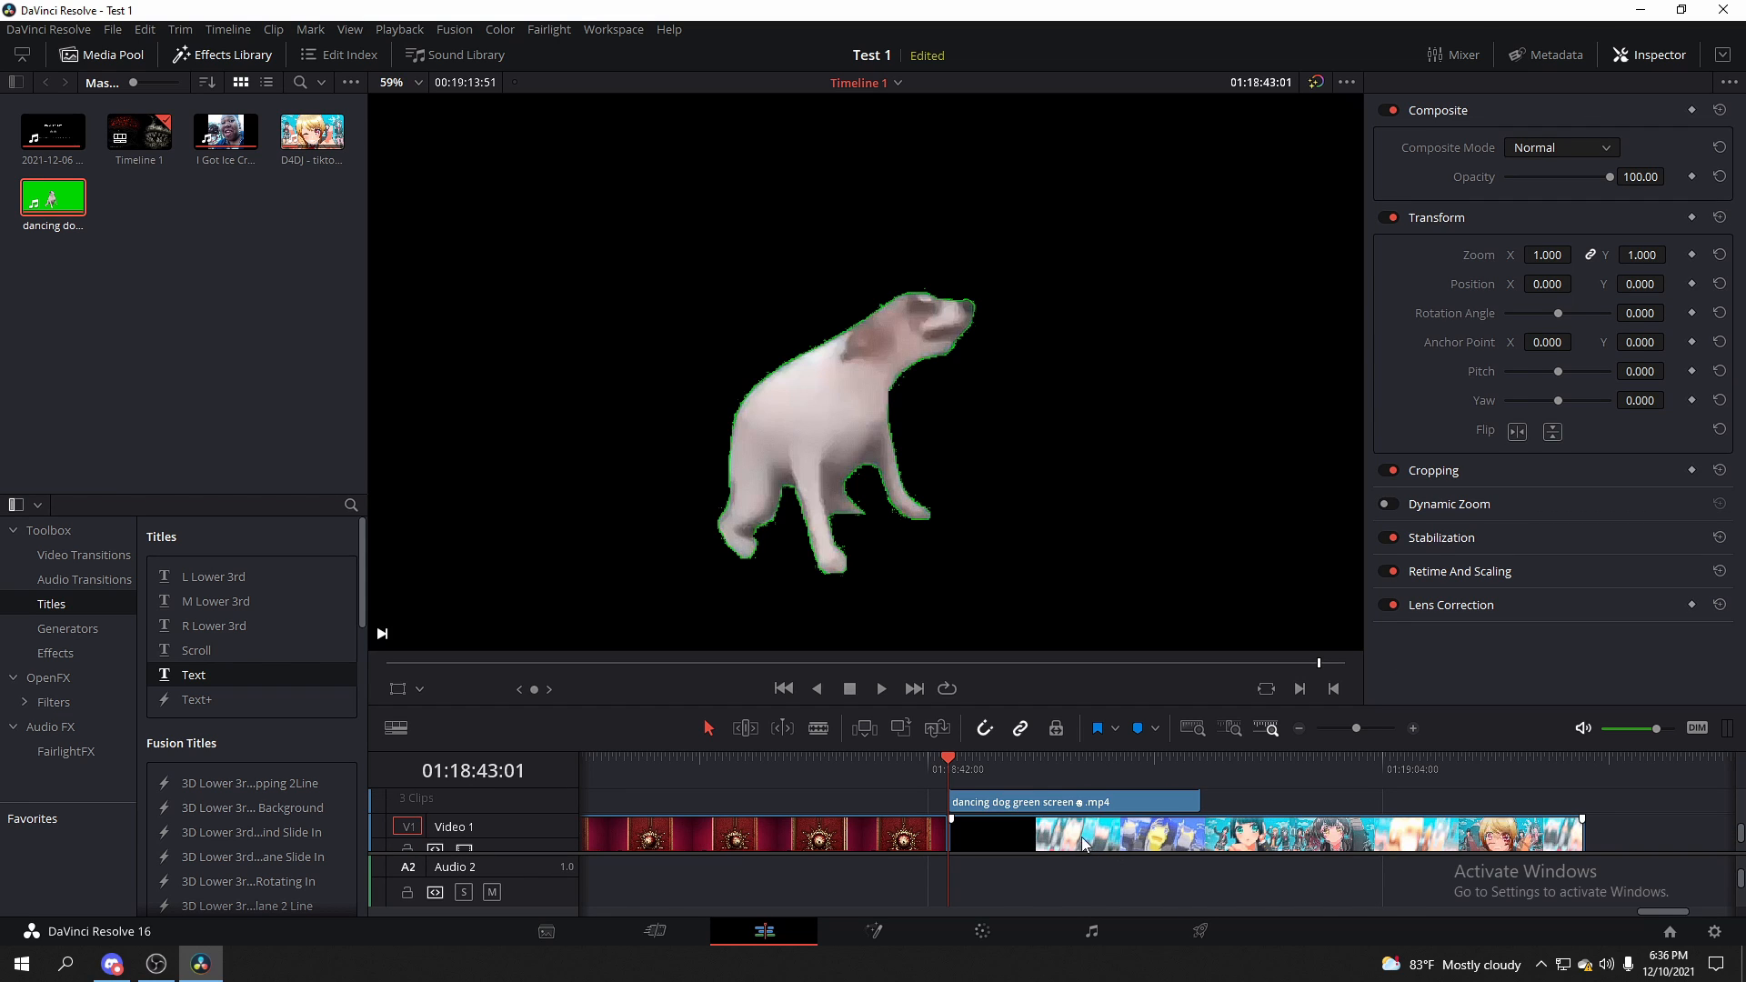
Duplicate the dancing dog clip on Video 2, placing the copy directly after the original above the D4DJ clip
left_click(1046, 820)
scroll(1056, 831, "up", 2)
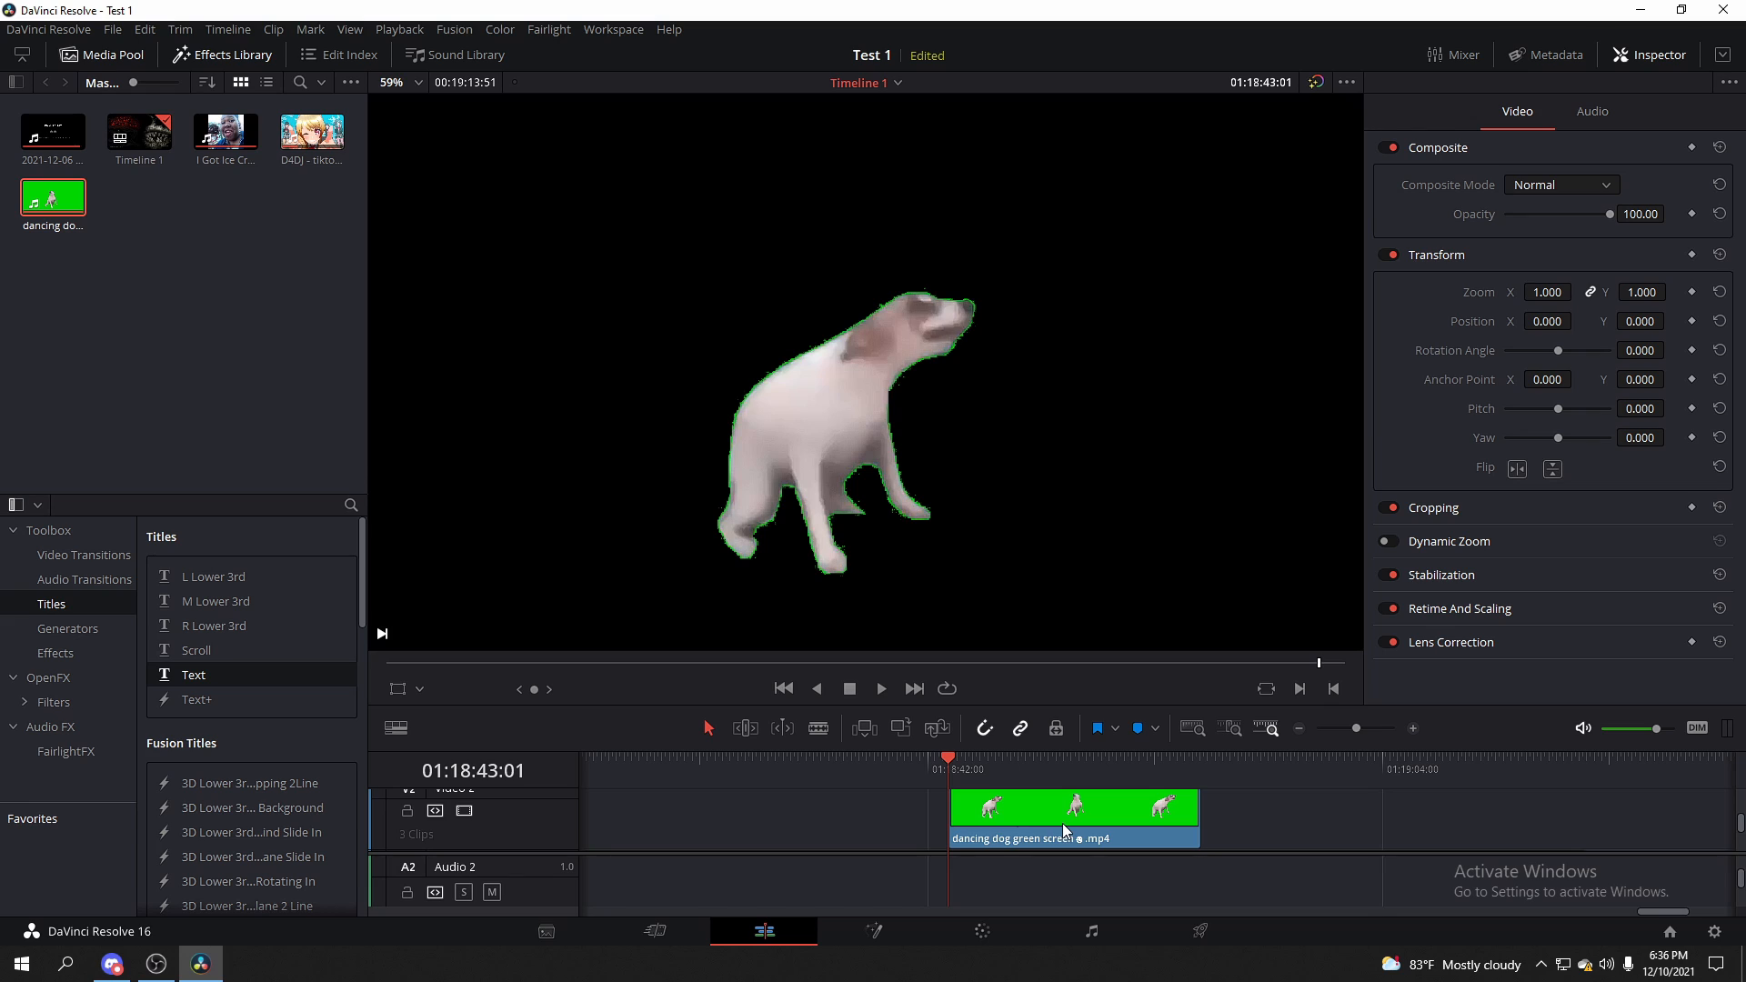
left_click(1062, 822)
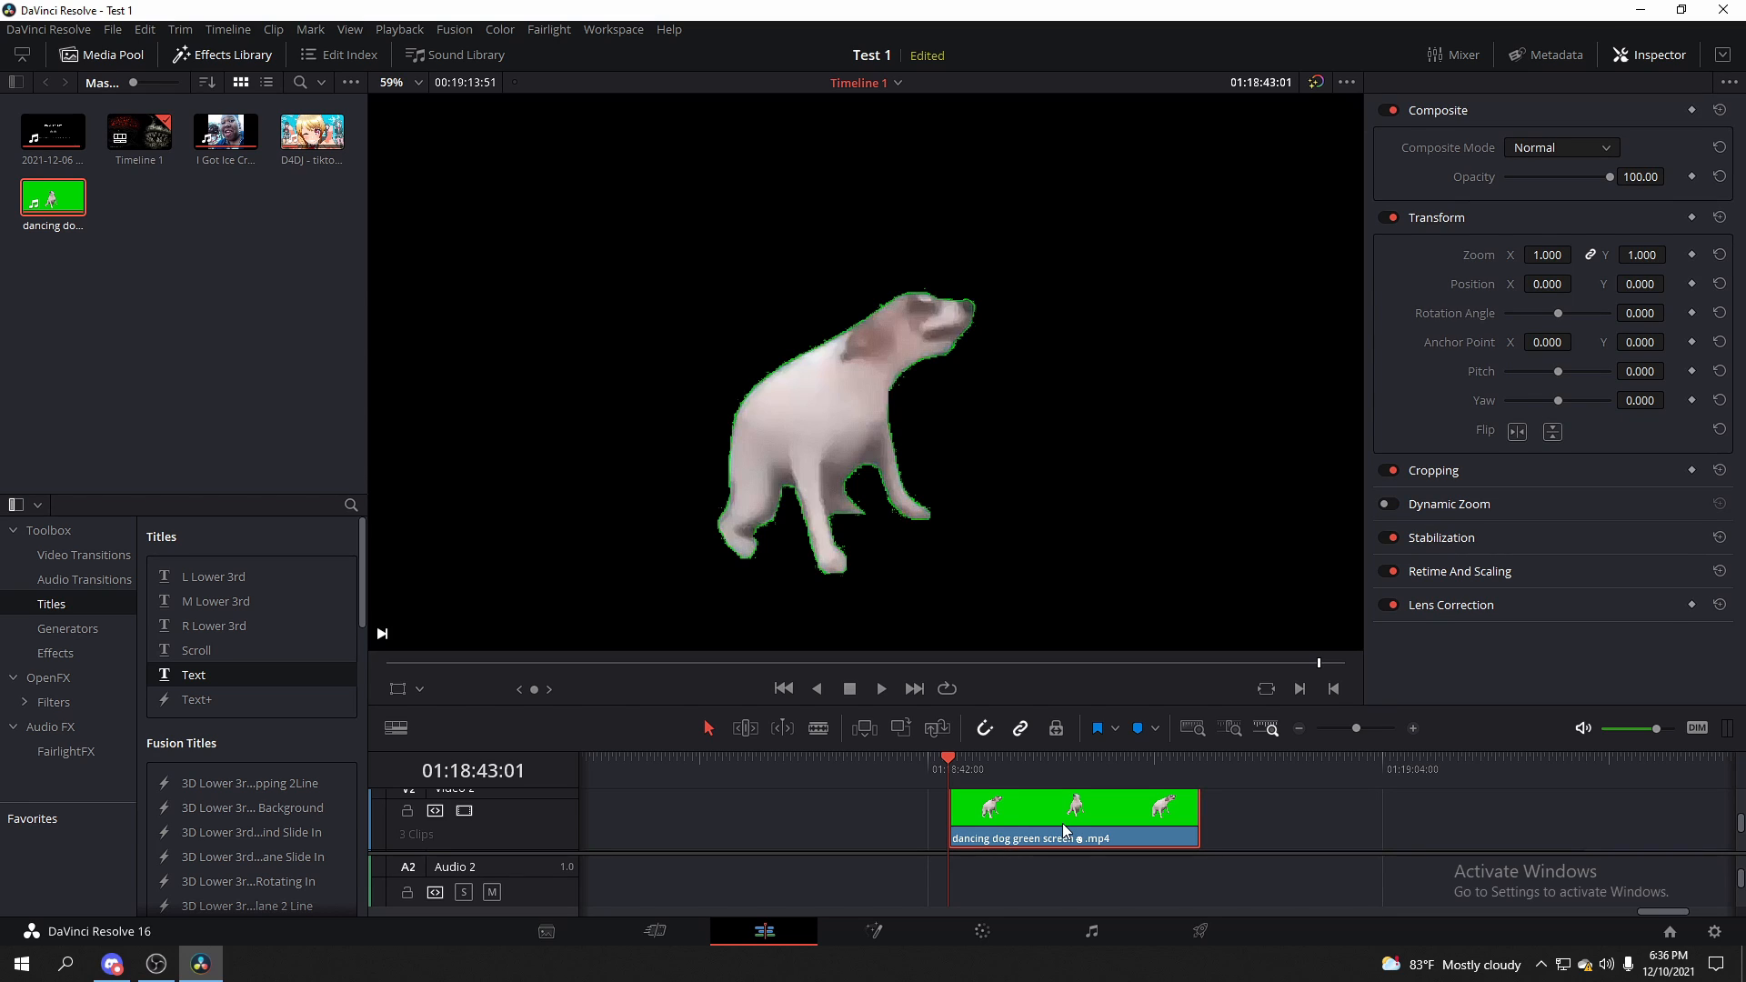
left_click_drag(1062, 822, 1322, 824)
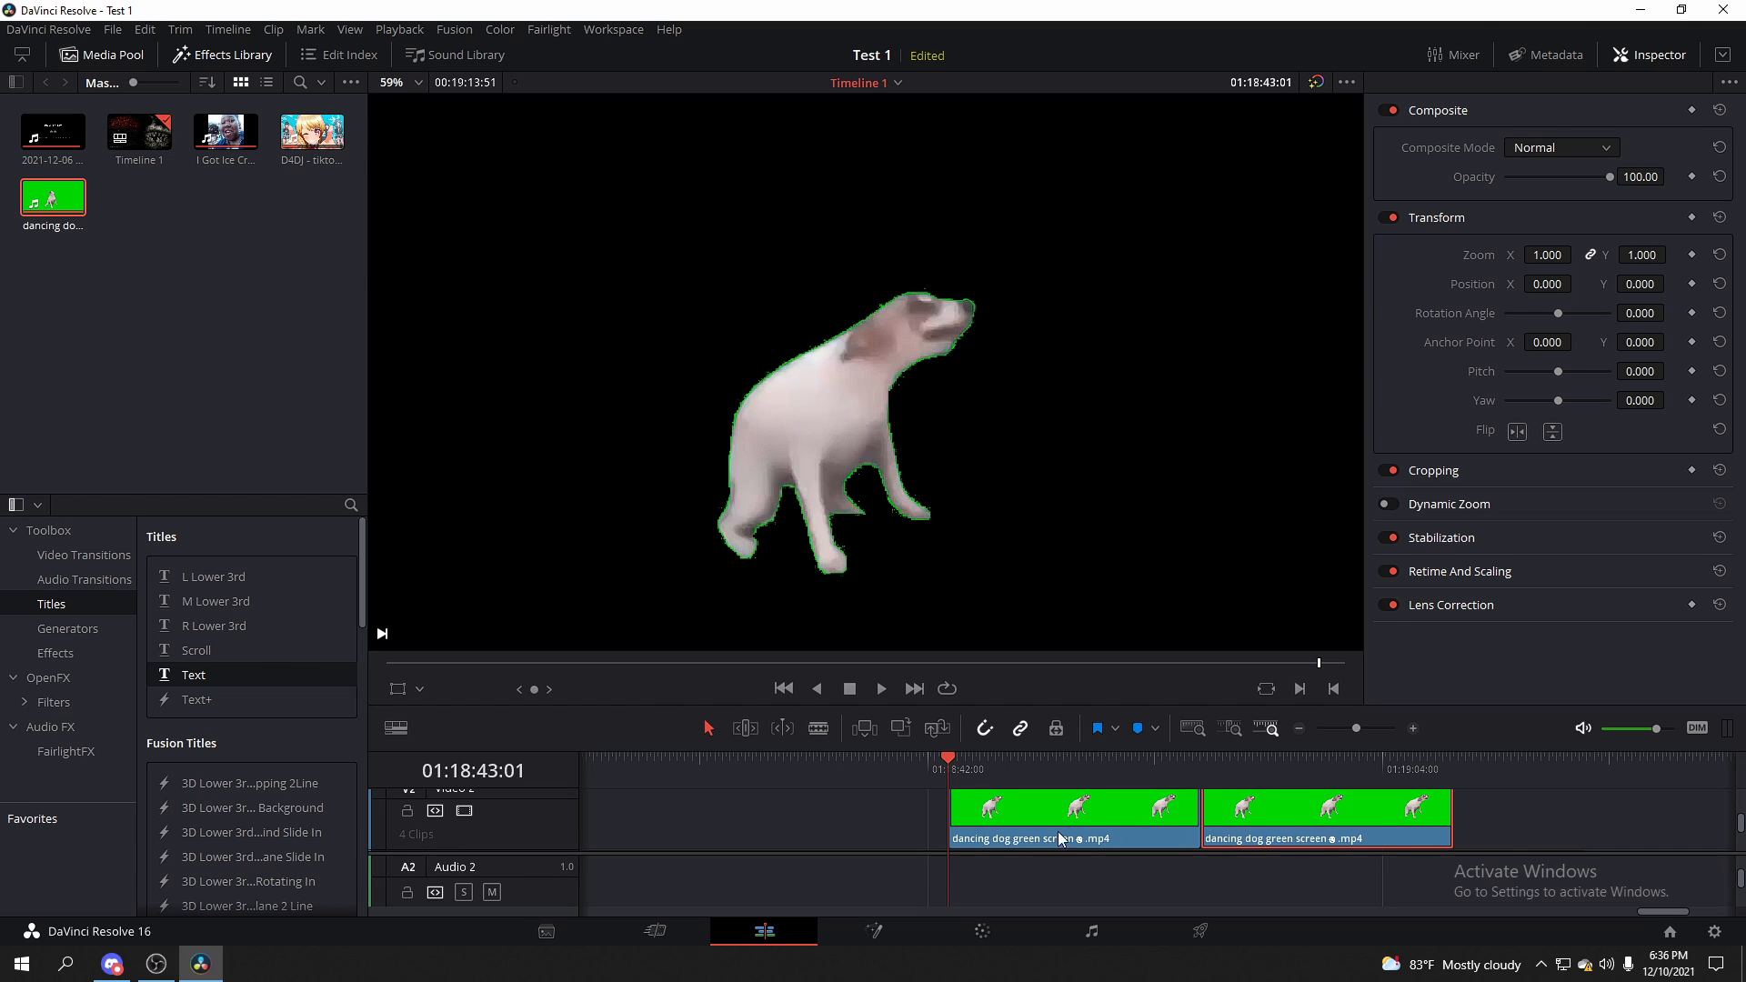
scroll(991, 807, "down", 2)
scroll(1021, 822, "up", 2)
scroll(1023, 824, "down", 2)
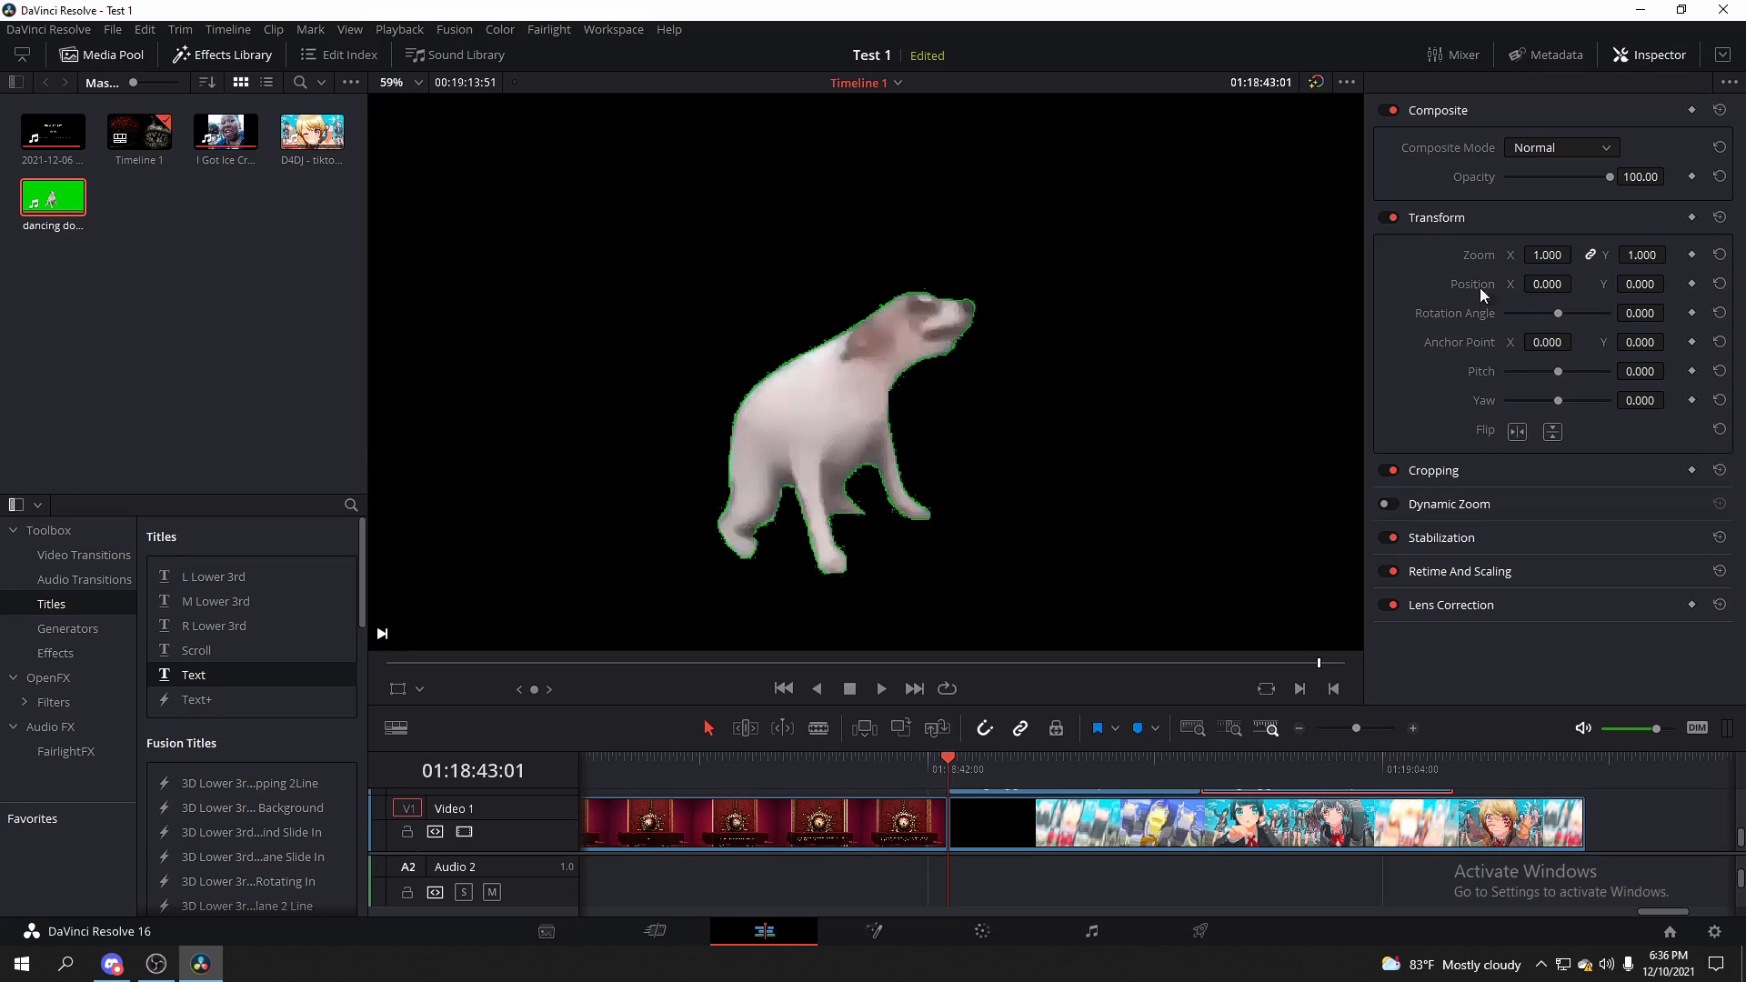
Play back the keyed dog overlay from the start of the D4DJ clip to check the composite
scroll(1160, 831, "up", 1)
key("space")
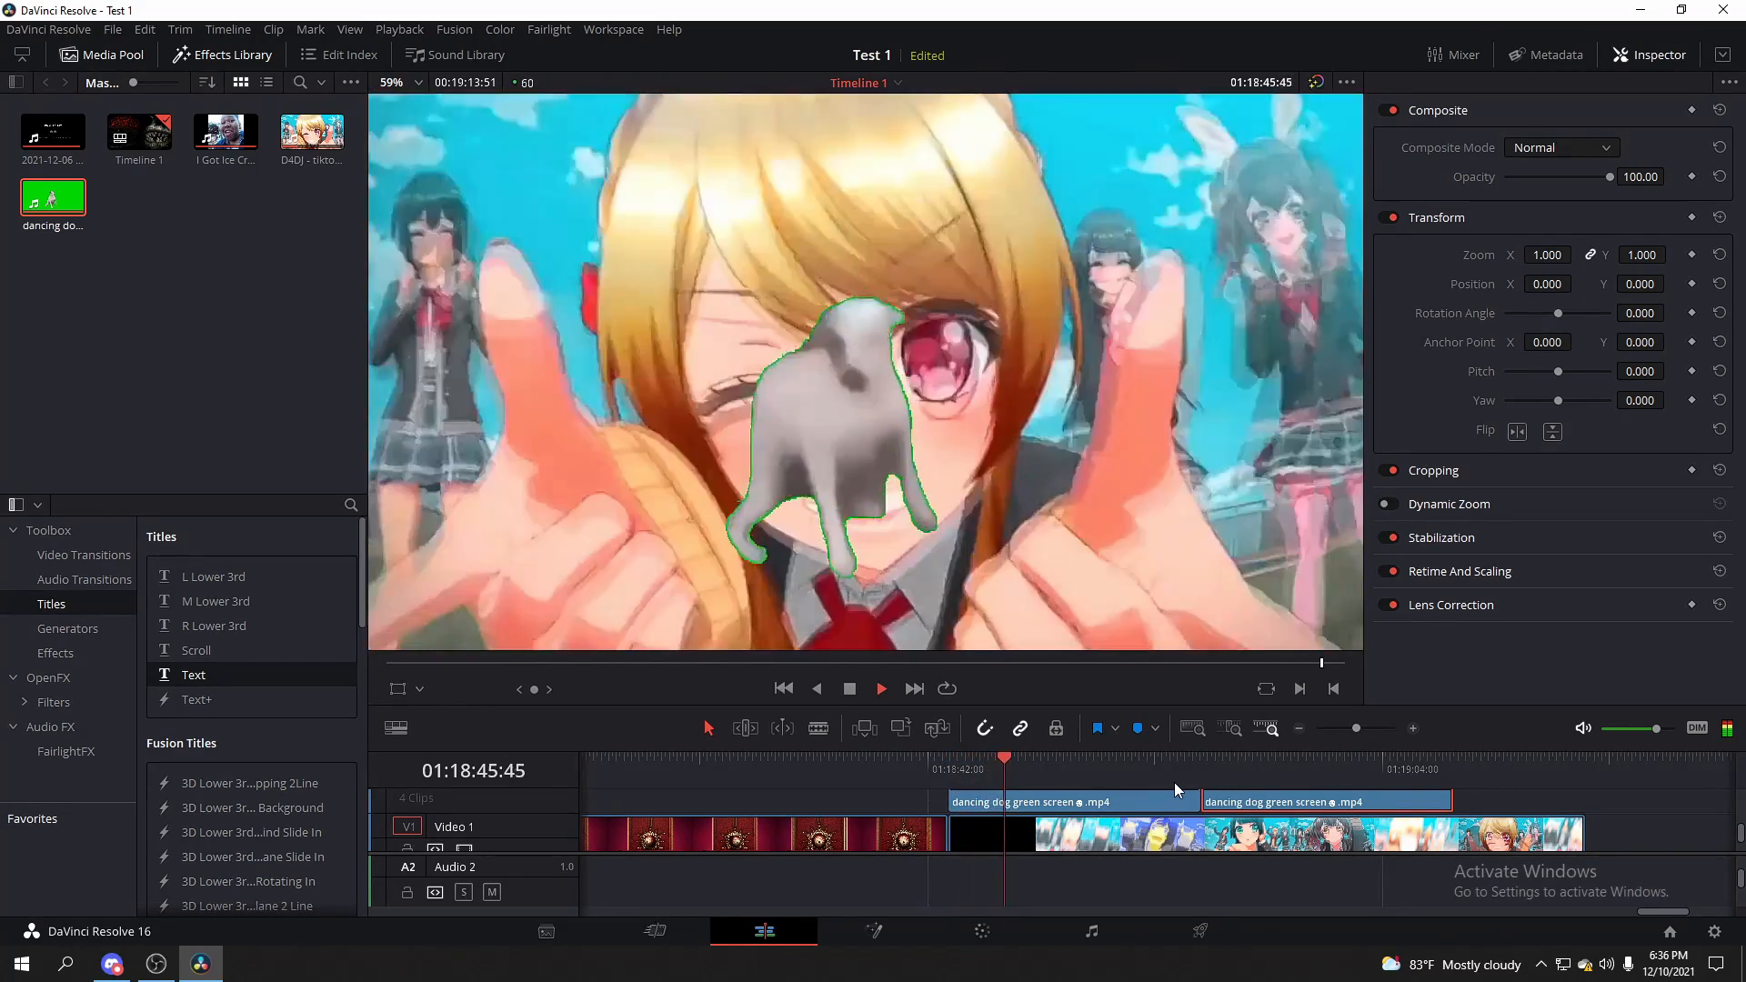
key("space")
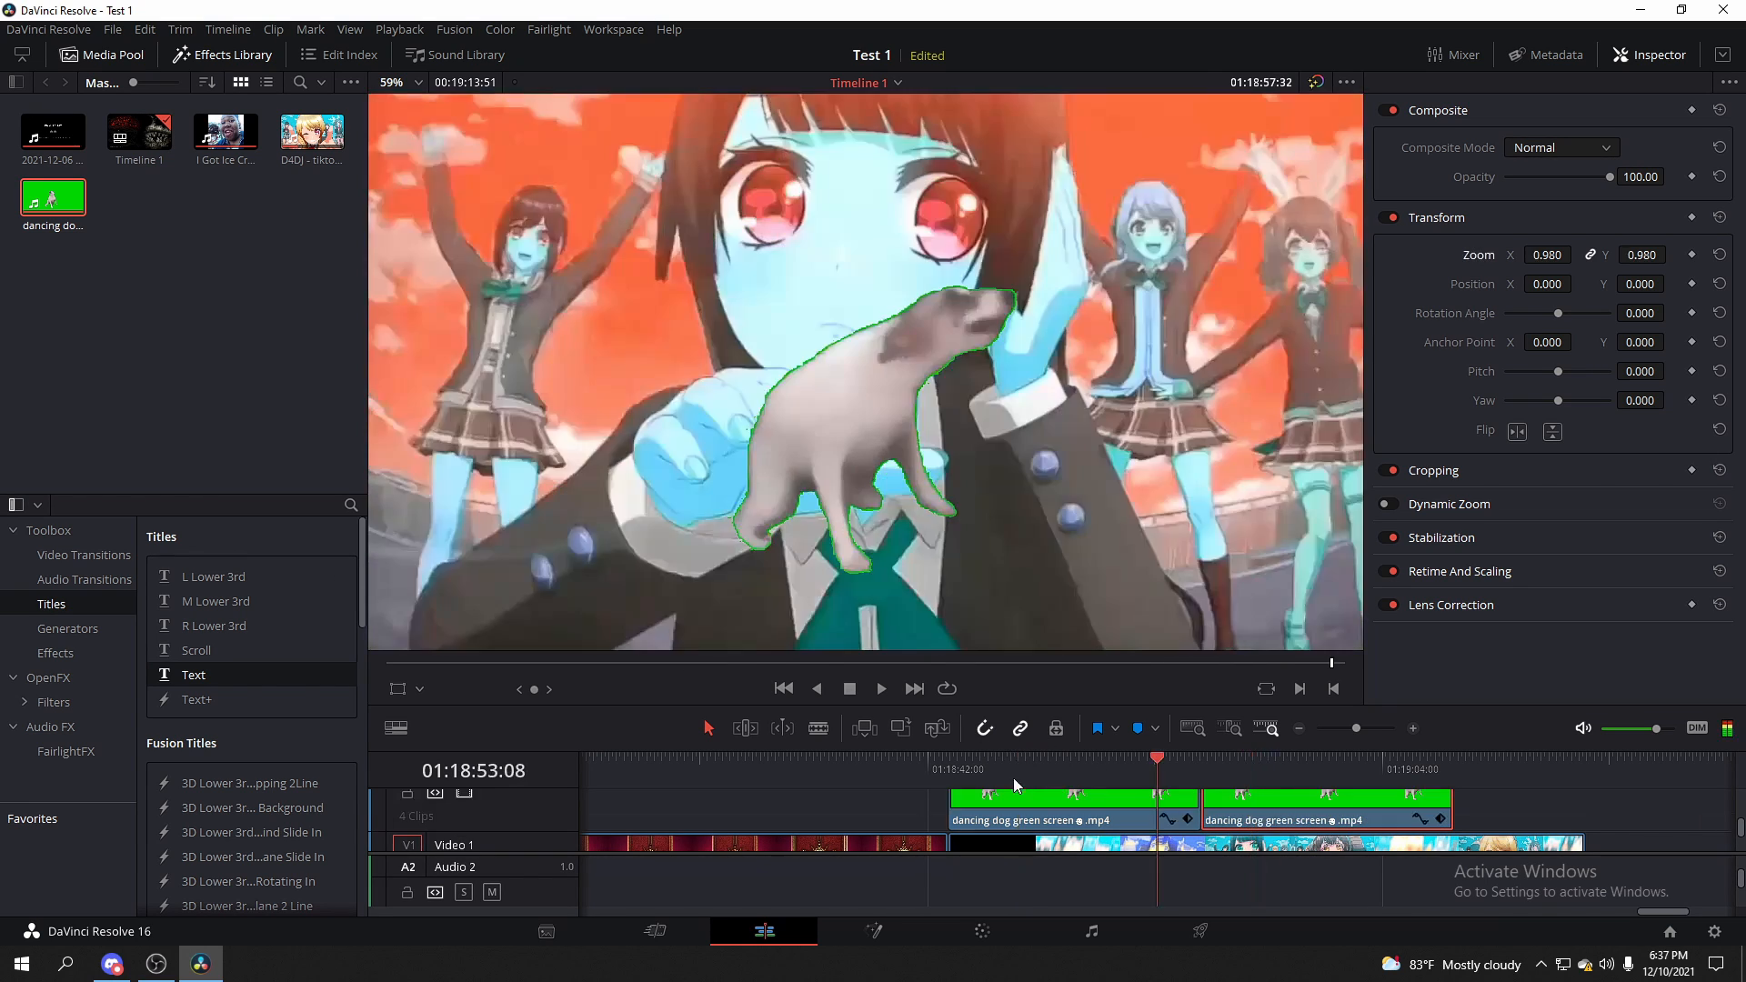
left_click(943, 782)
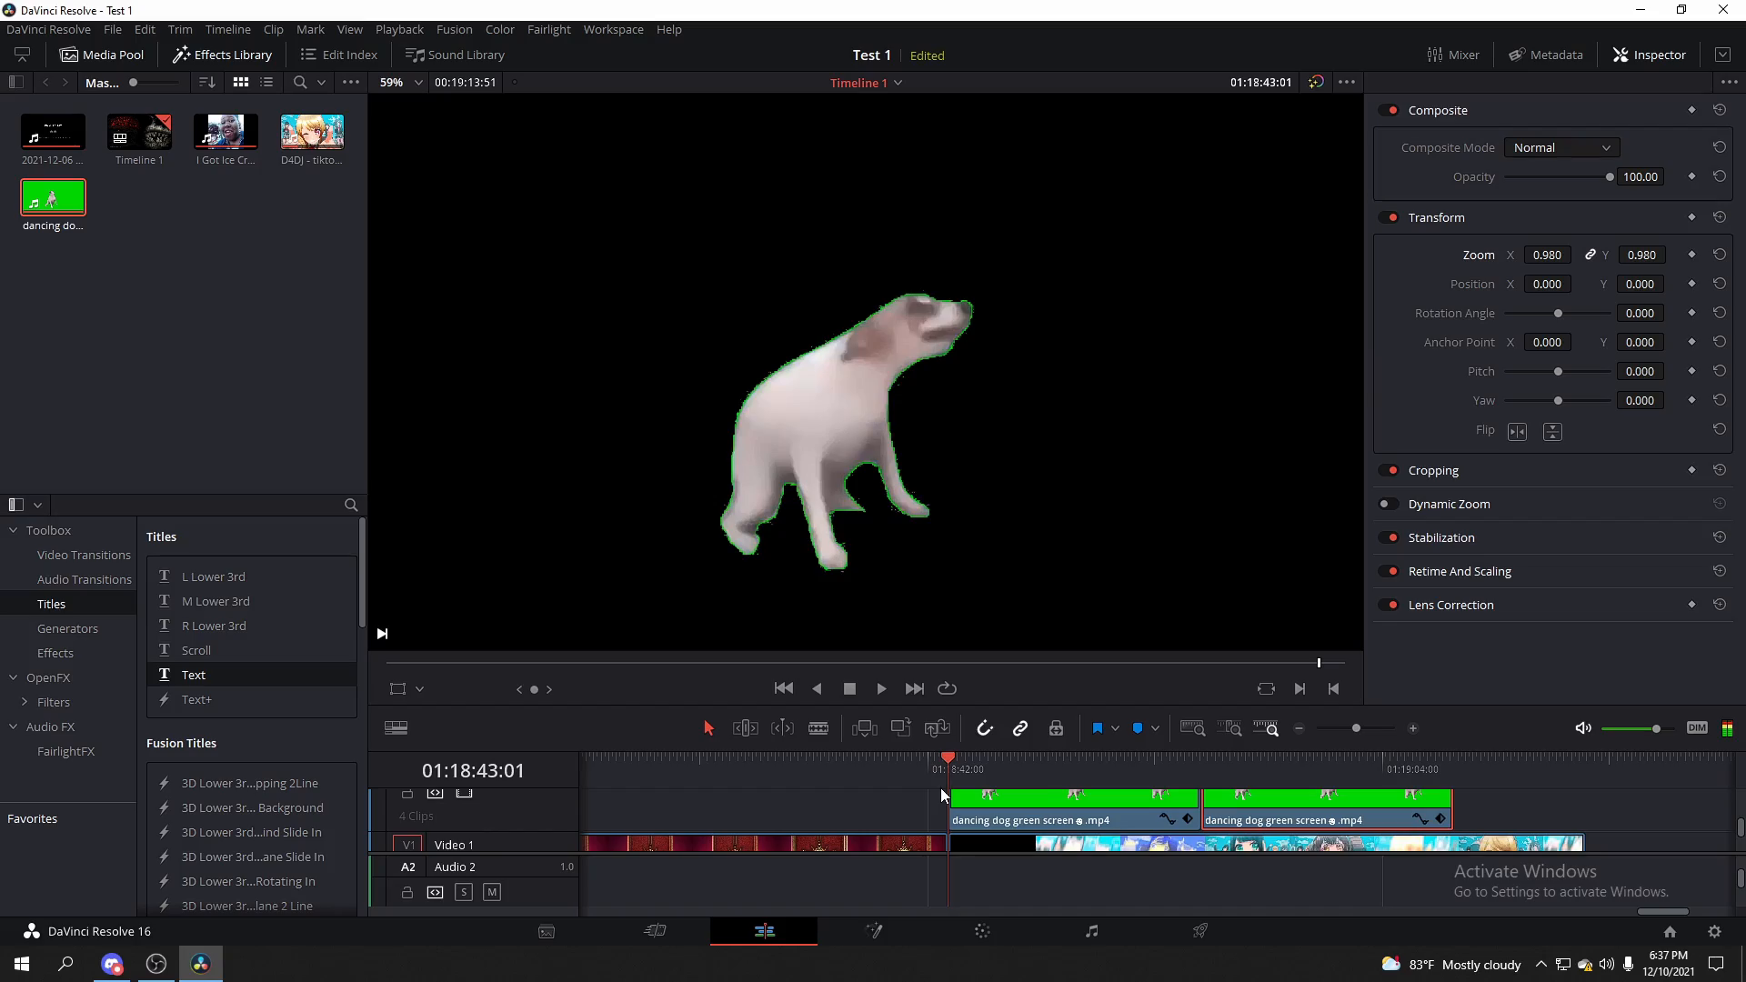
key("space")
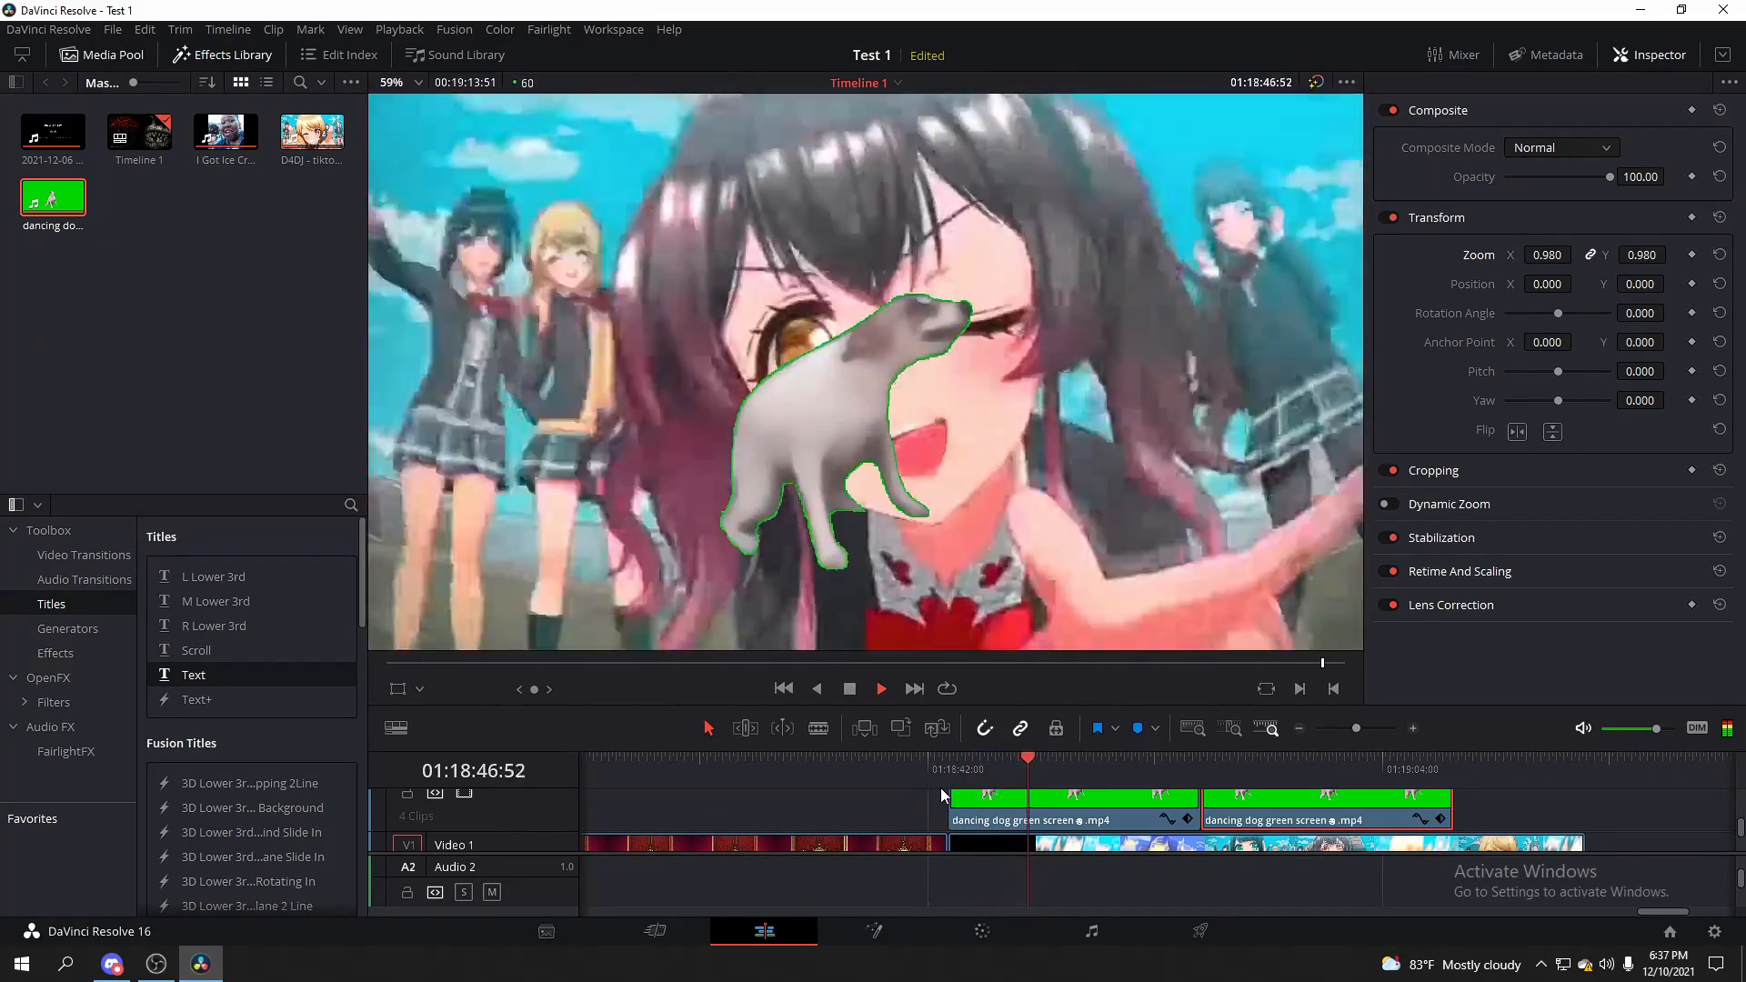
key("space")
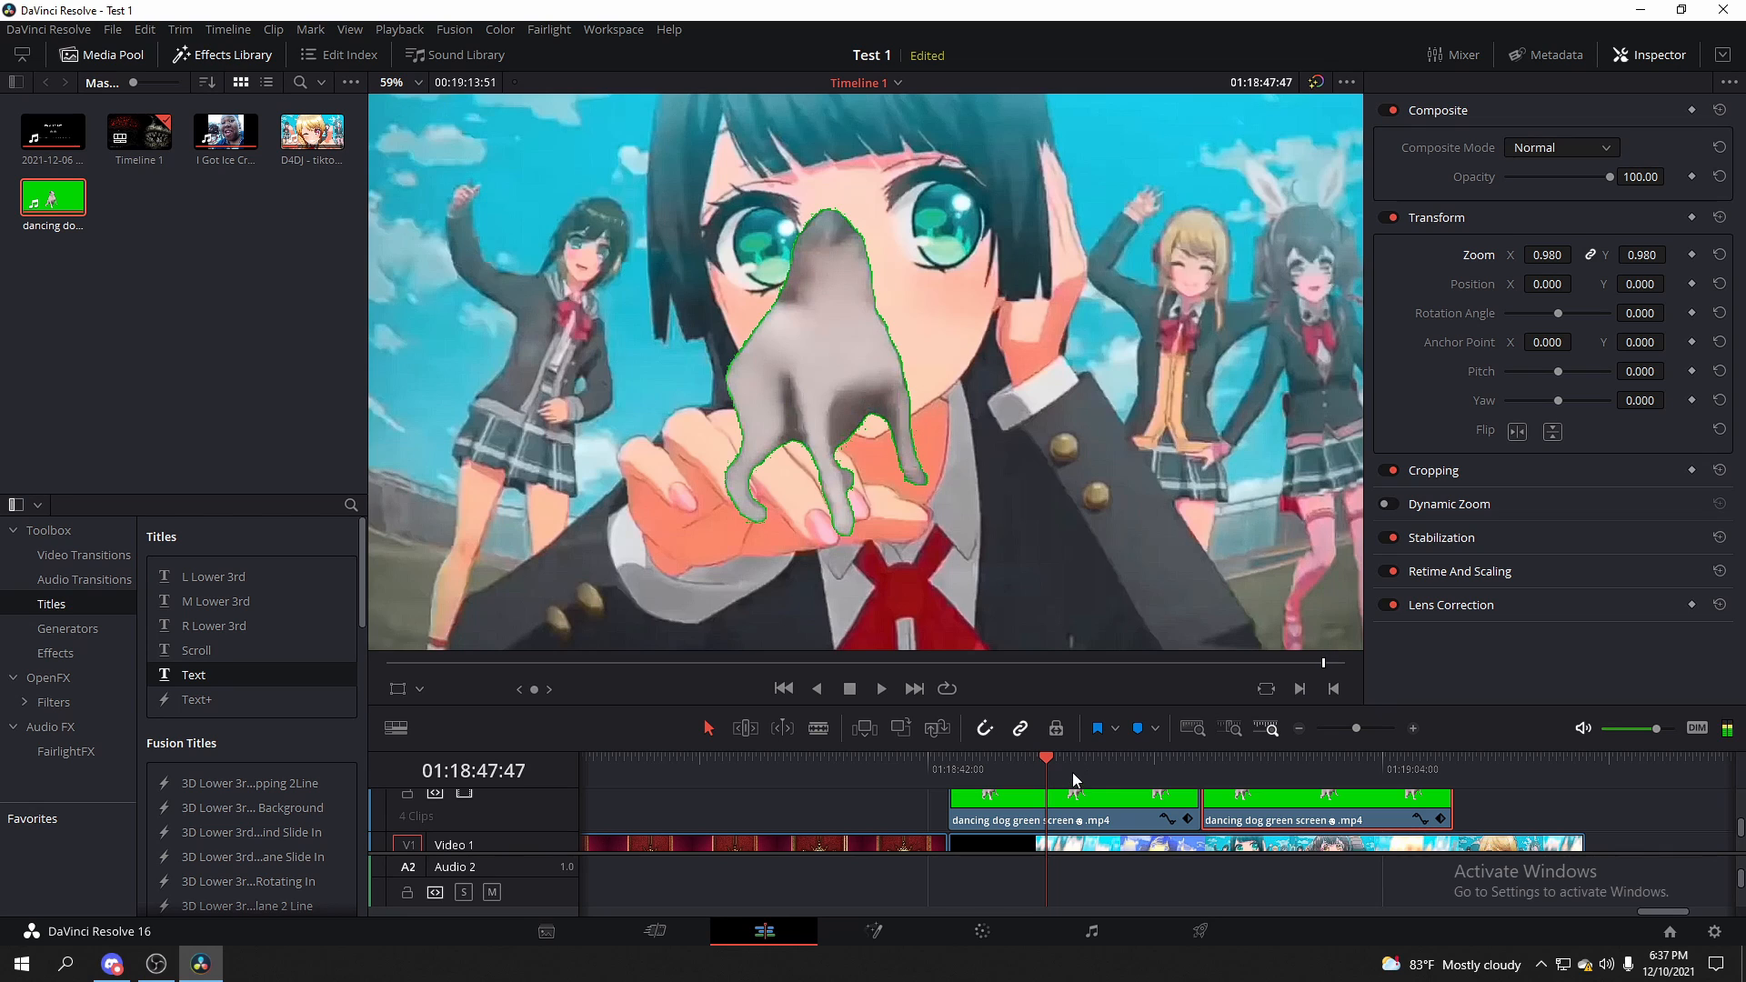
scroll(1154, 822, "down", 2)
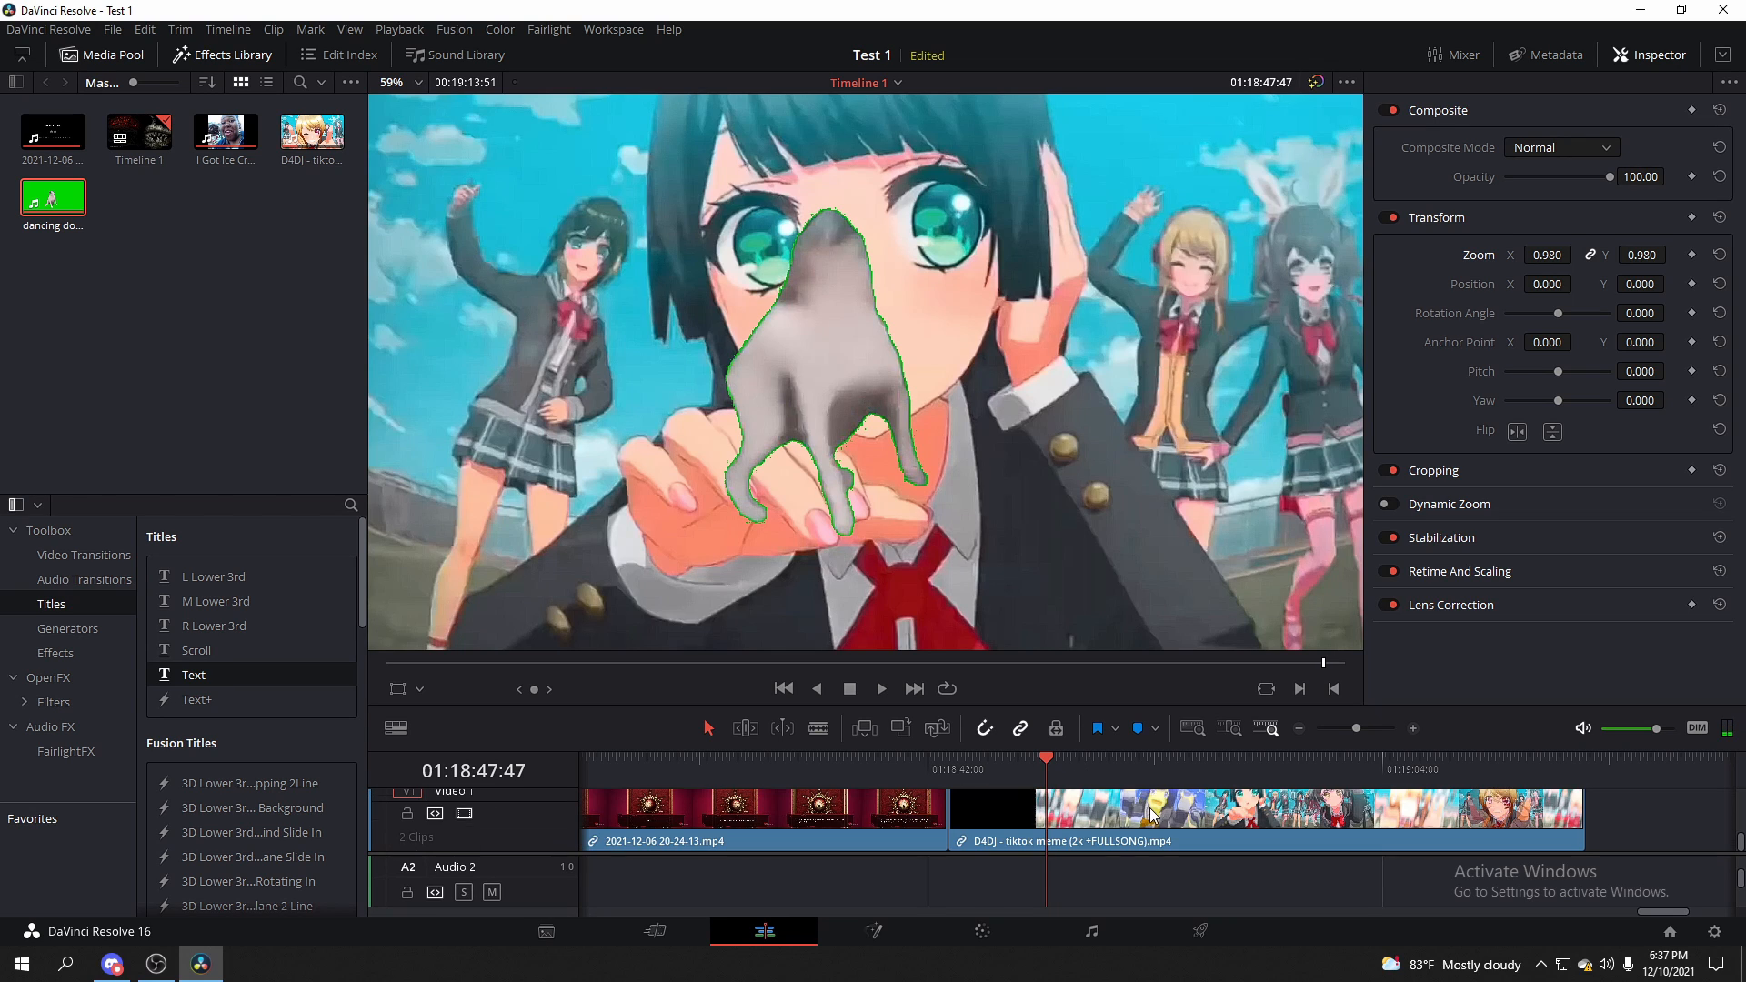
scroll(1154, 807, "up", 2)
scroll(1204, 792, "down", 1)
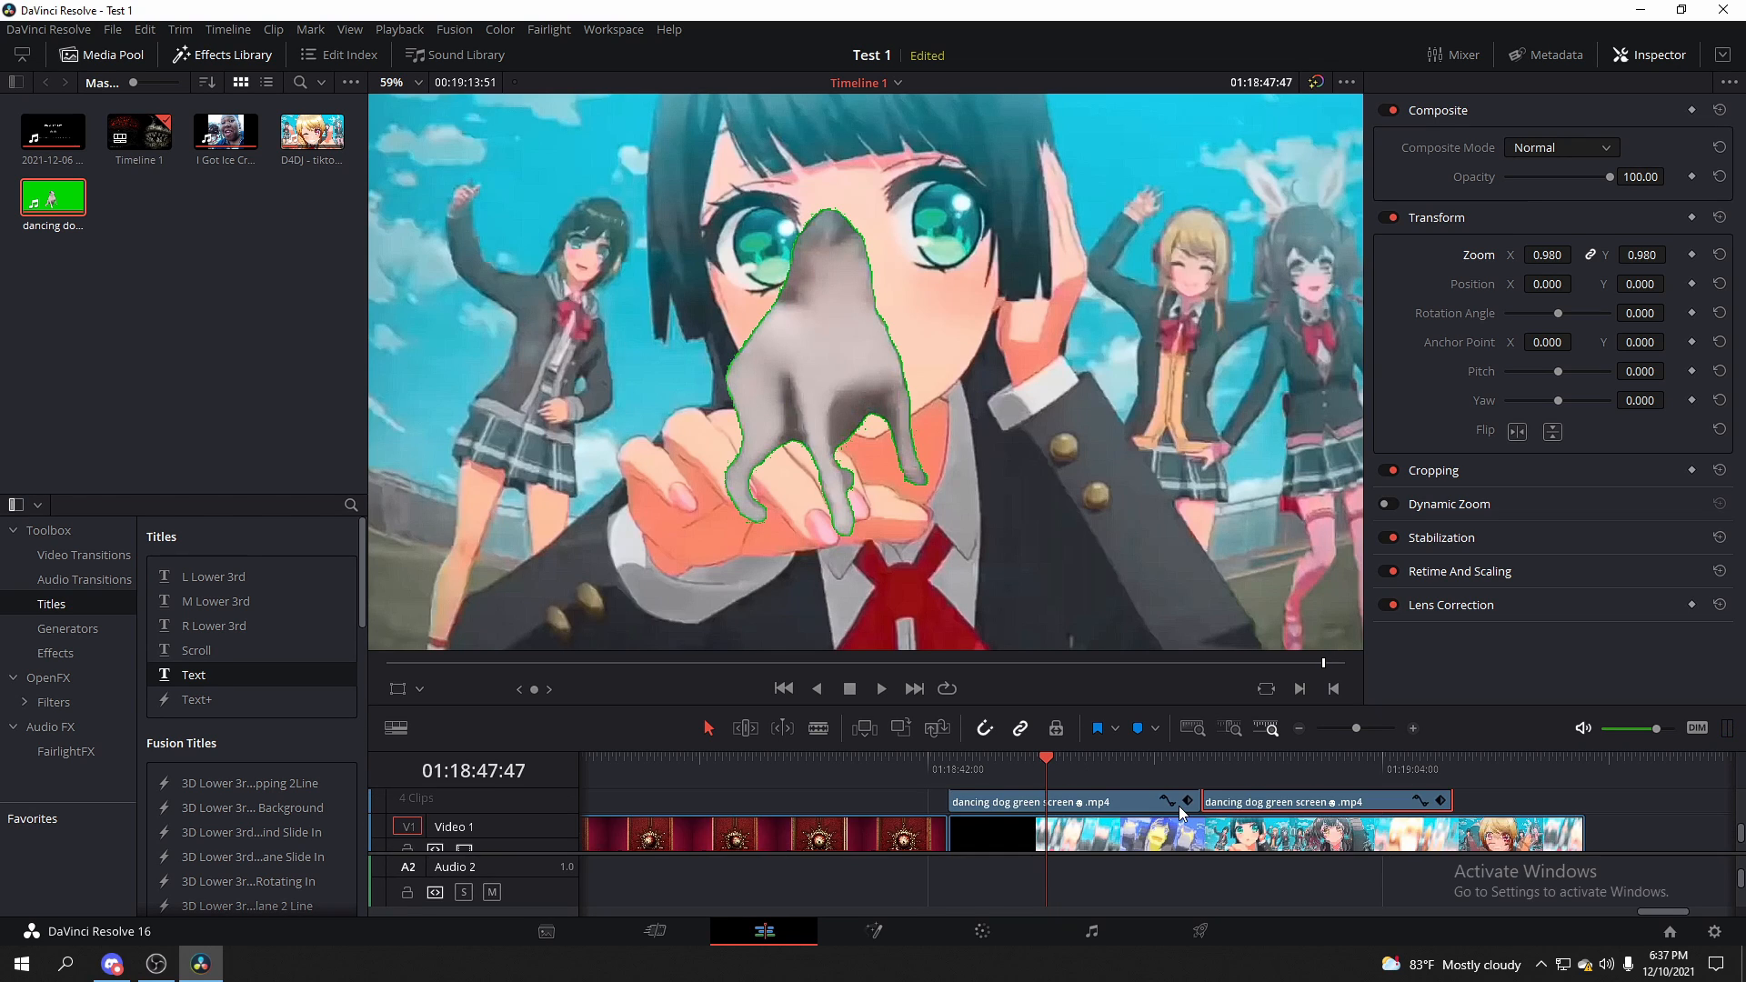
scroll(1178, 805, "up", 1)
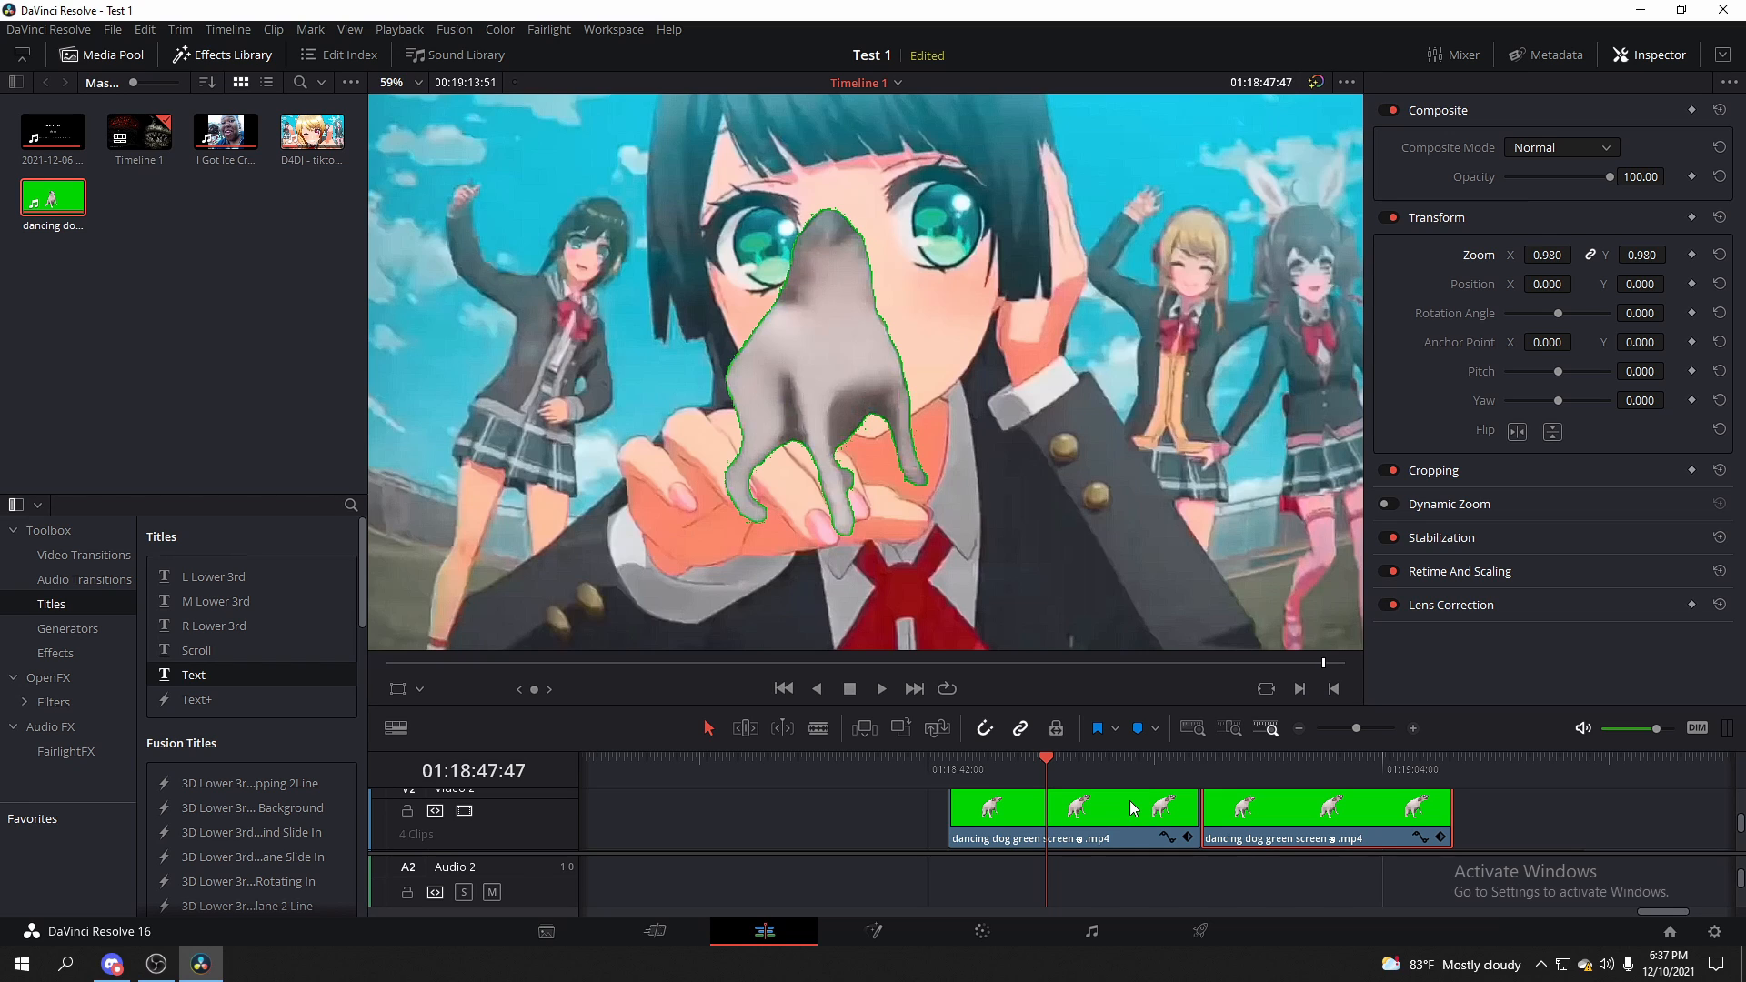
scroll(1037, 800, "down", 2)
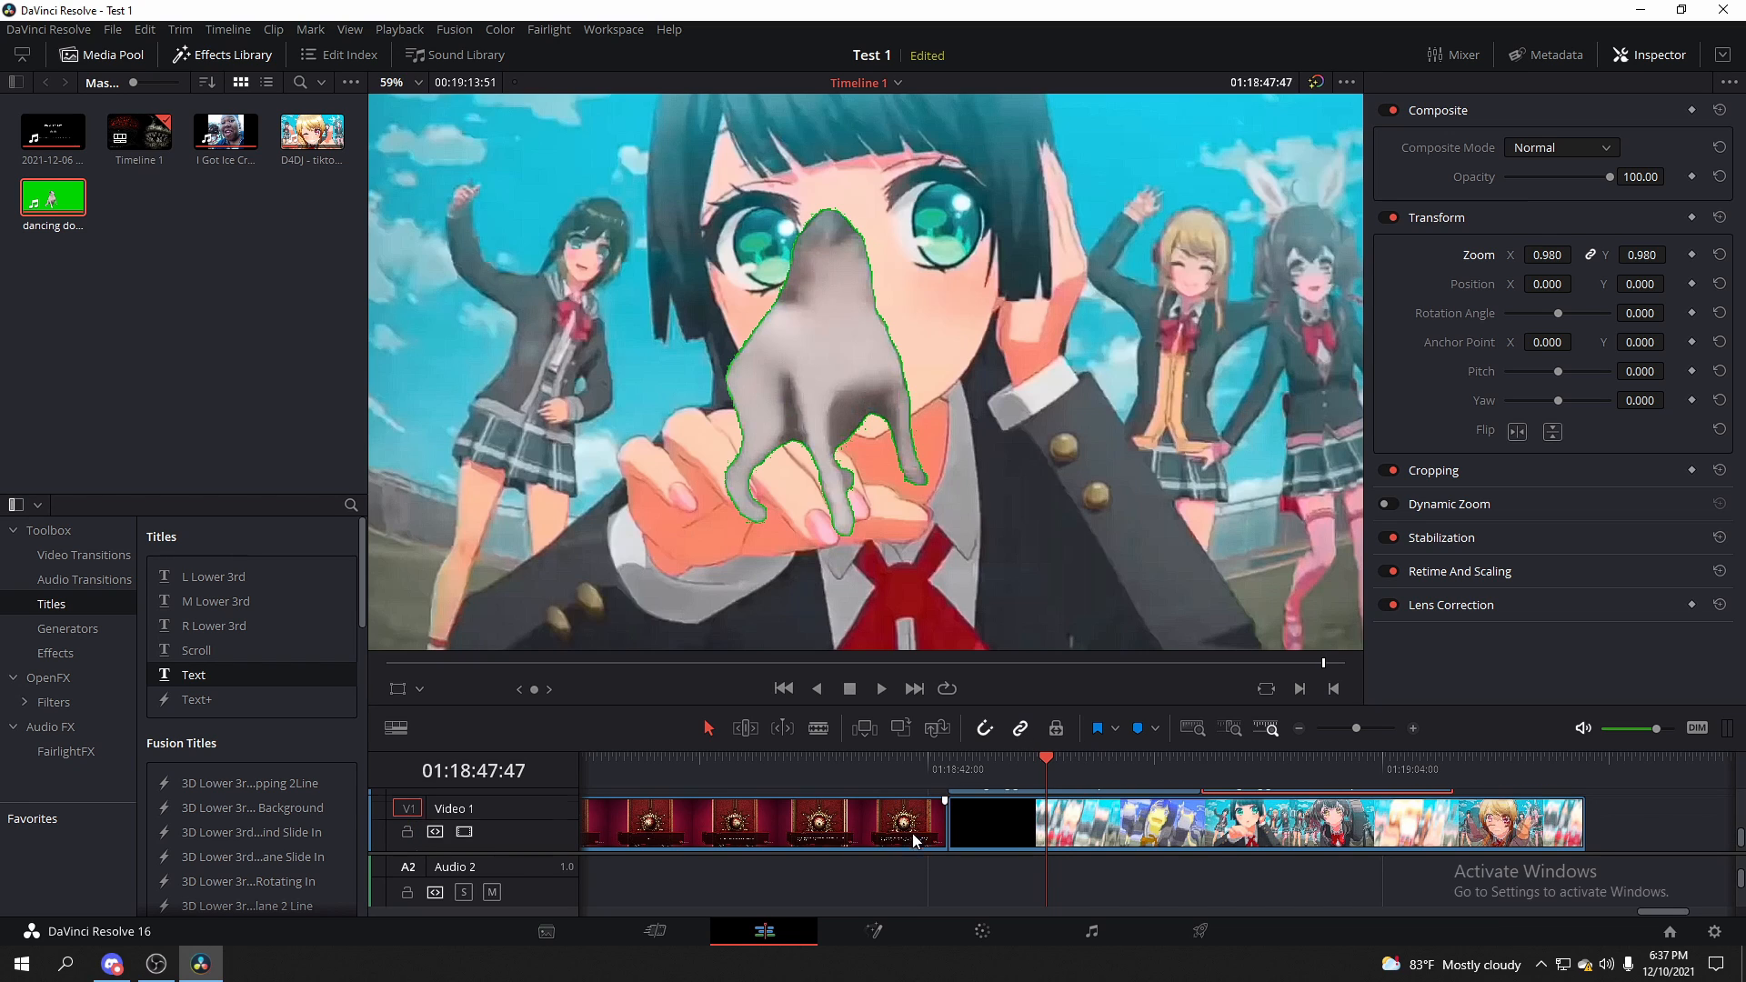
left_click_drag(1040, 779, 660, 776)
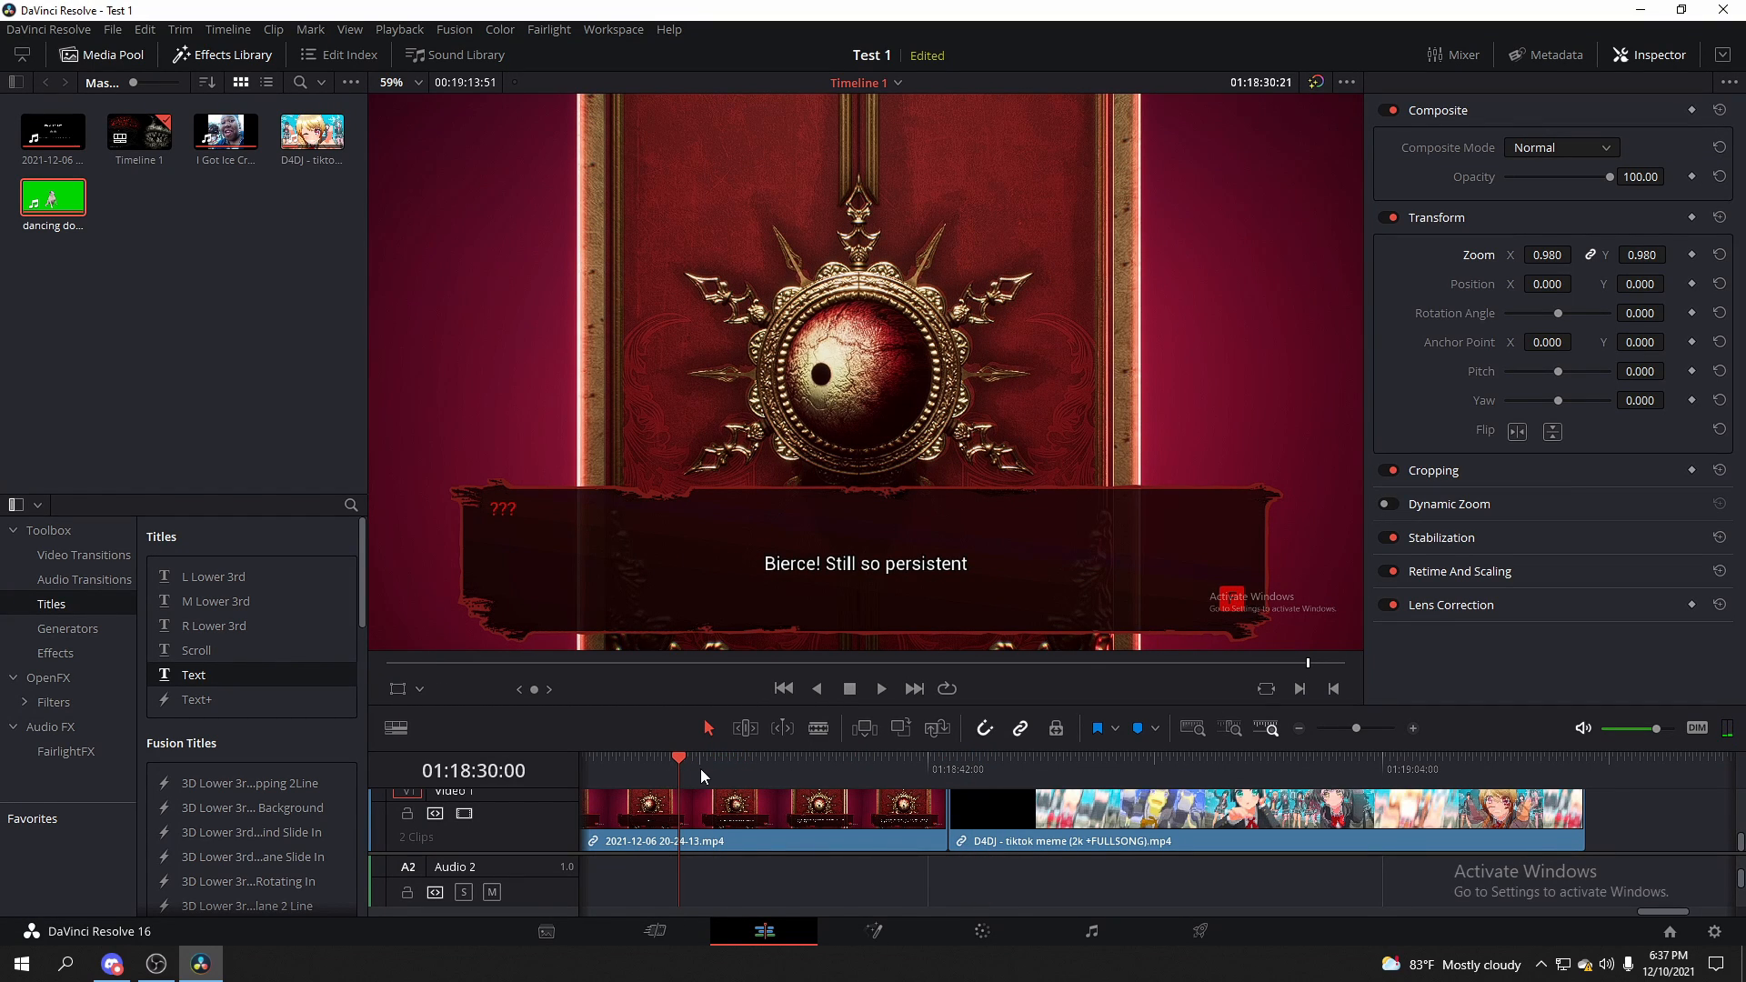
left_click(223, 53)
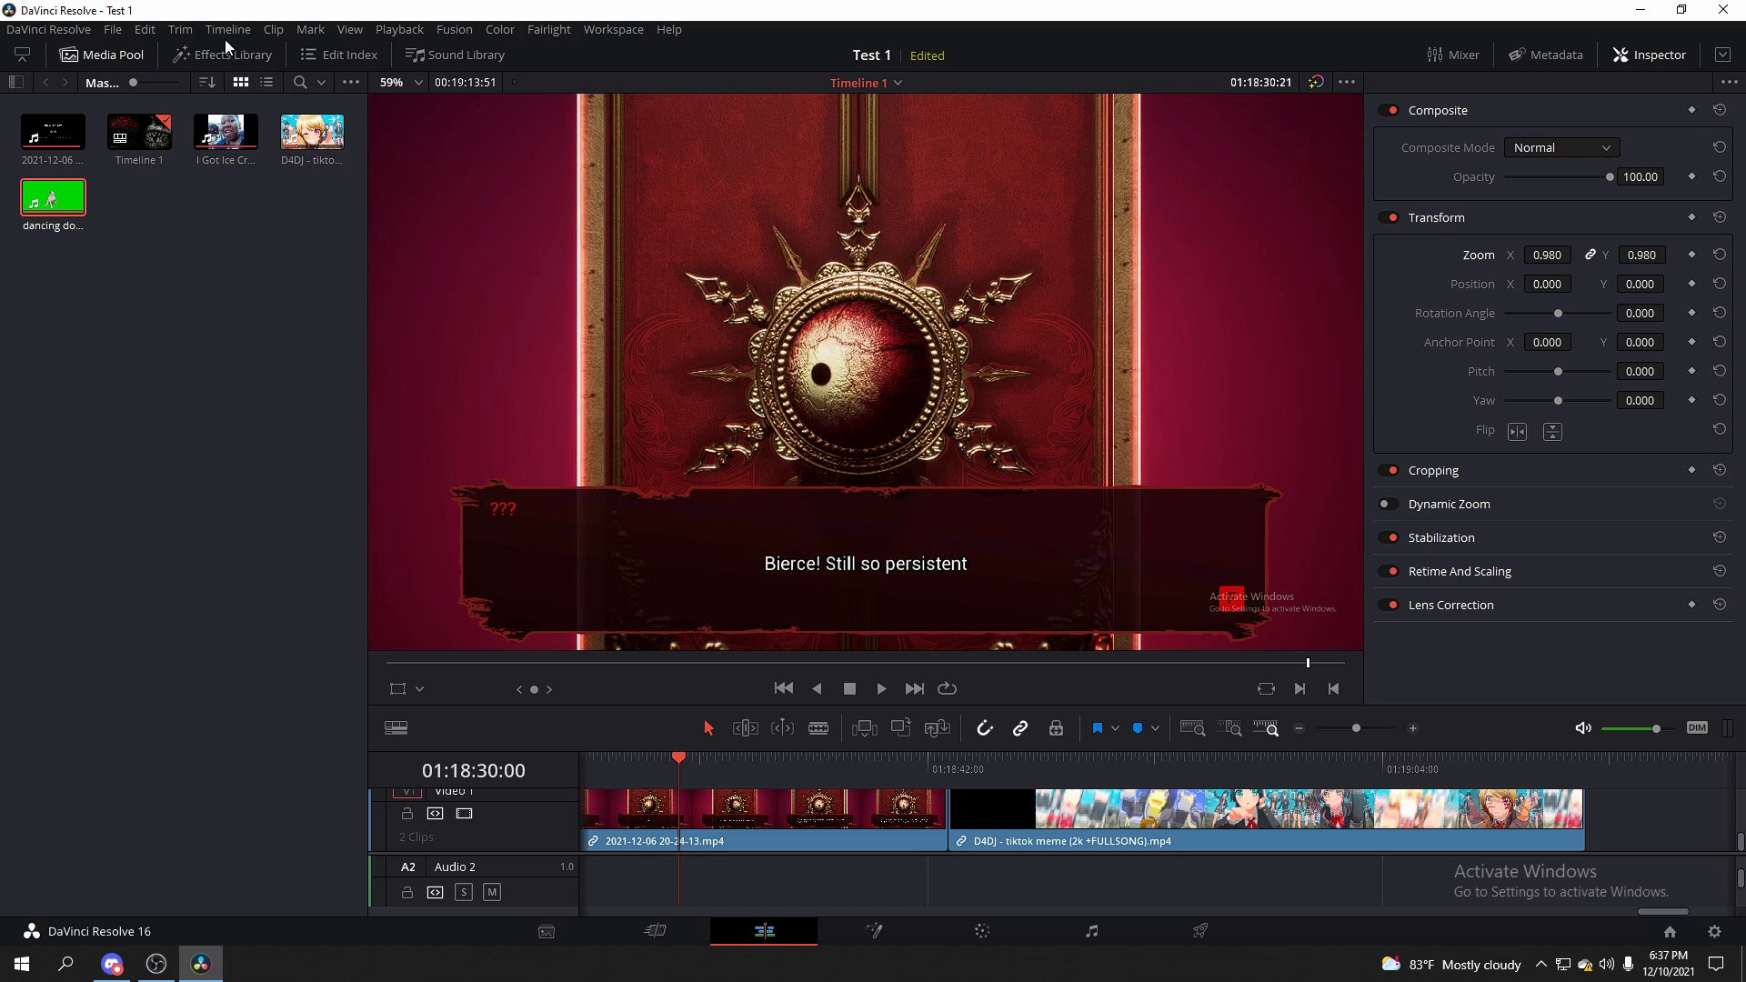
left_click(127, 53)
mouse_move(263, 774)
left_mouse_down()
mouse_move(225, 779)
mouse_move(244, 776)
left_mouse_up()
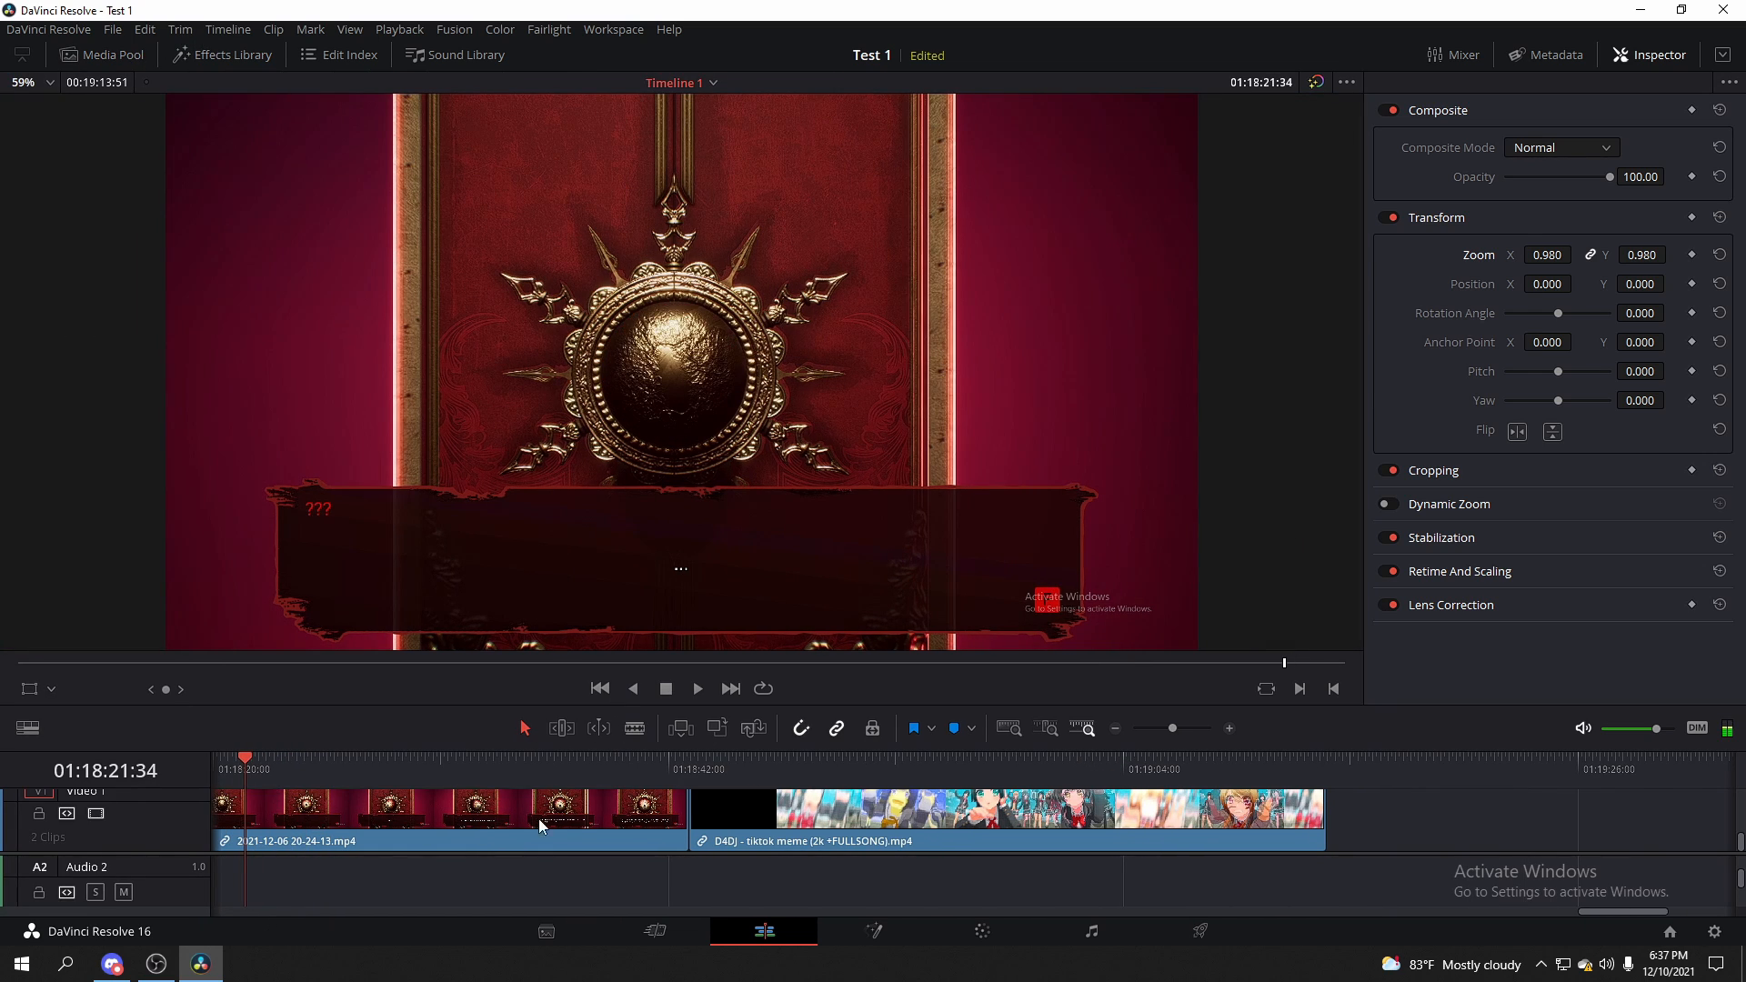